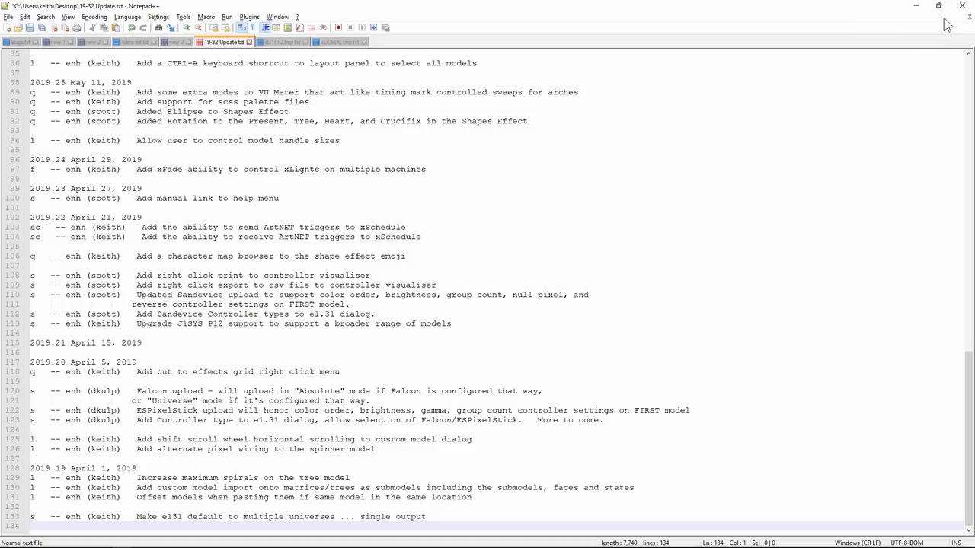
Switch to xLights and start a new sequence, discarding the unsaved changes of the open one
{"action": "key", "text": "alt+Tab"}
{"action": "key", "text": "alt+Tab"}
{"action": "key", "text": "alt+Tab"}
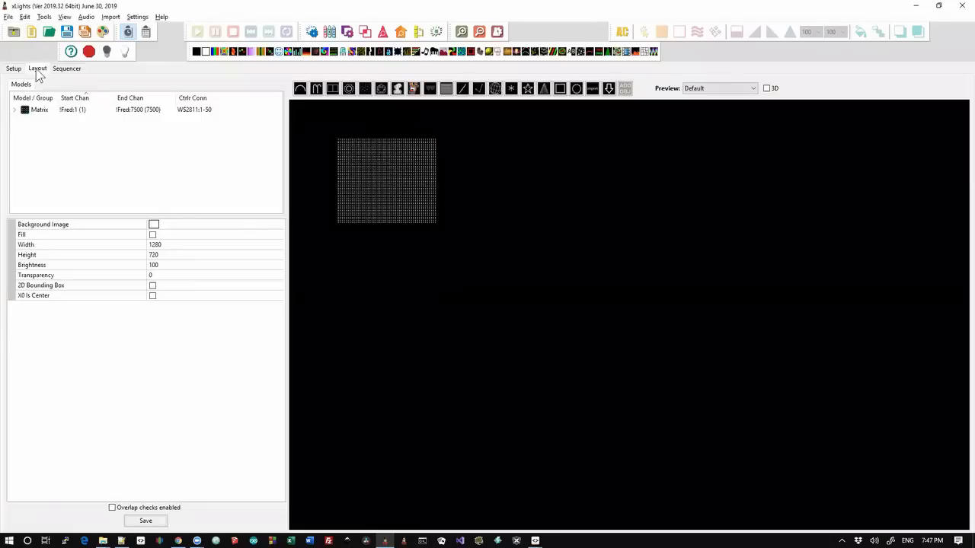
{"action": "left_click", "coordinate": [32, 34]}
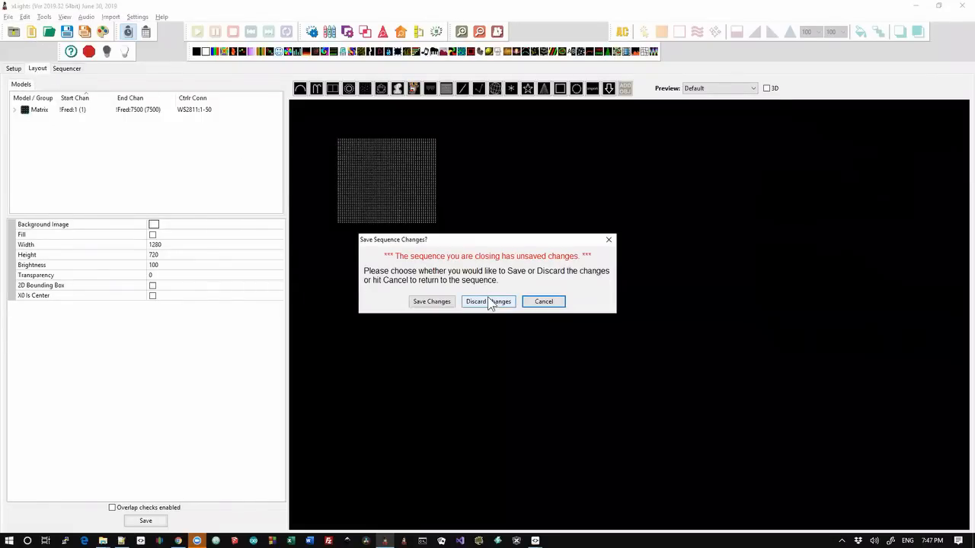
{"action": "left_click", "coordinate": [488, 302]}
{"action": "left_click", "coordinate": [311, 246]}
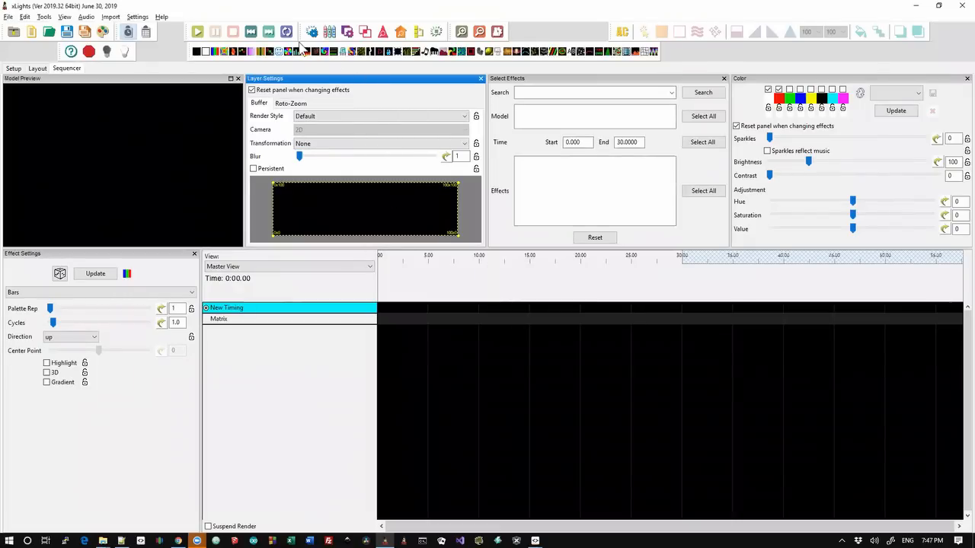
Add a Fire effect to the Matrix row, cut it and paste it at about 19 seconds
{"action": "left_click_drag", "start_coordinate": [306, 52], "coordinate": [504, 331]}
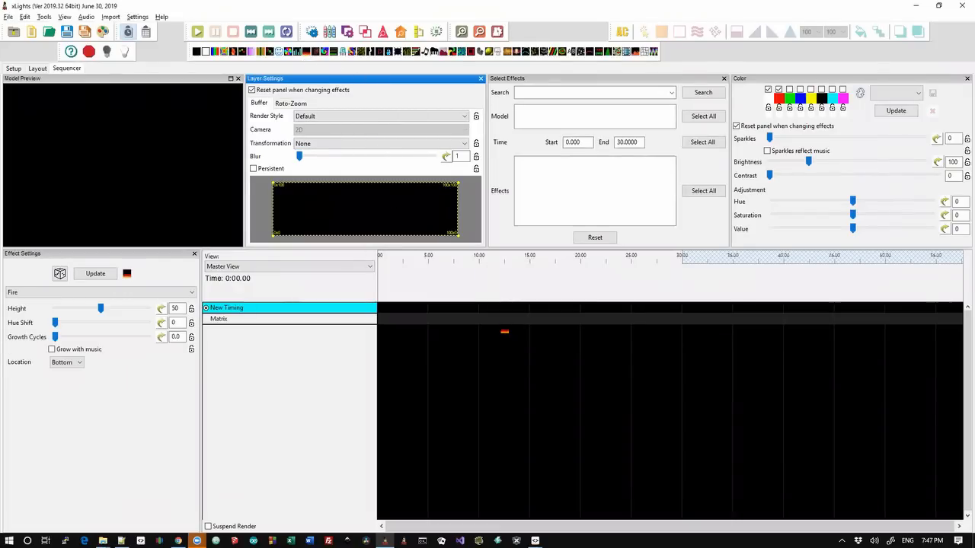
{"action": "right_click", "coordinate": [497, 322]}
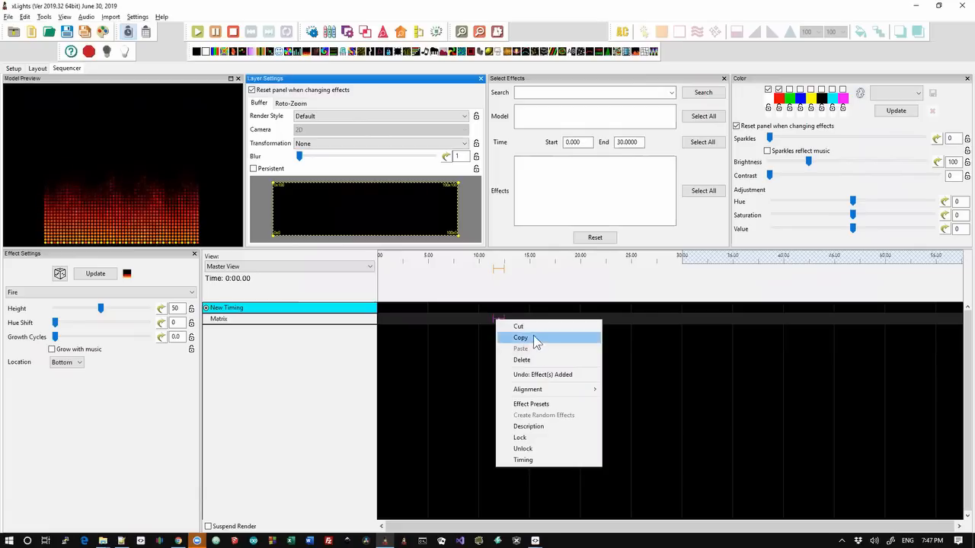
{"action": "left_click", "coordinate": [523, 326]}
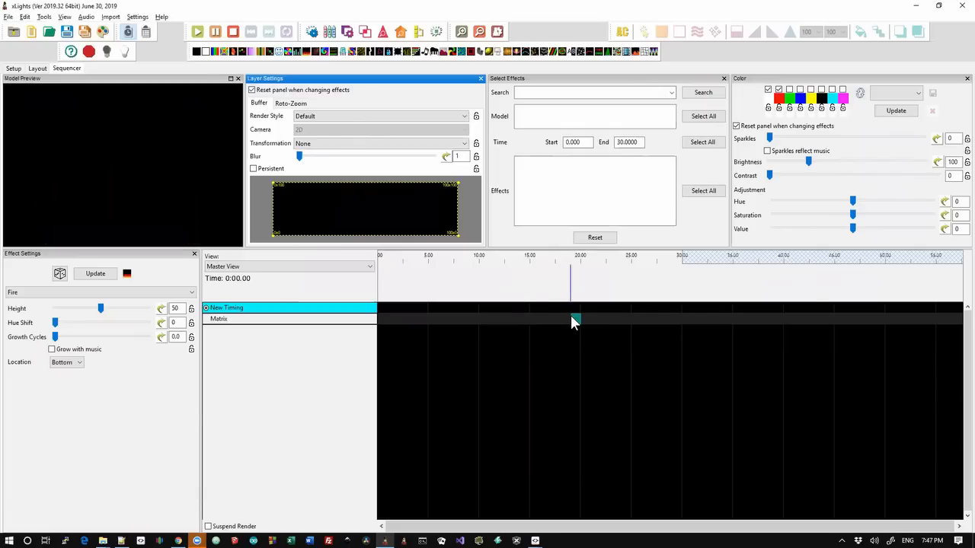
{"action": "right_click", "coordinate": [572, 323]}
{"action": "left_click", "coordinate": [610, 347]}
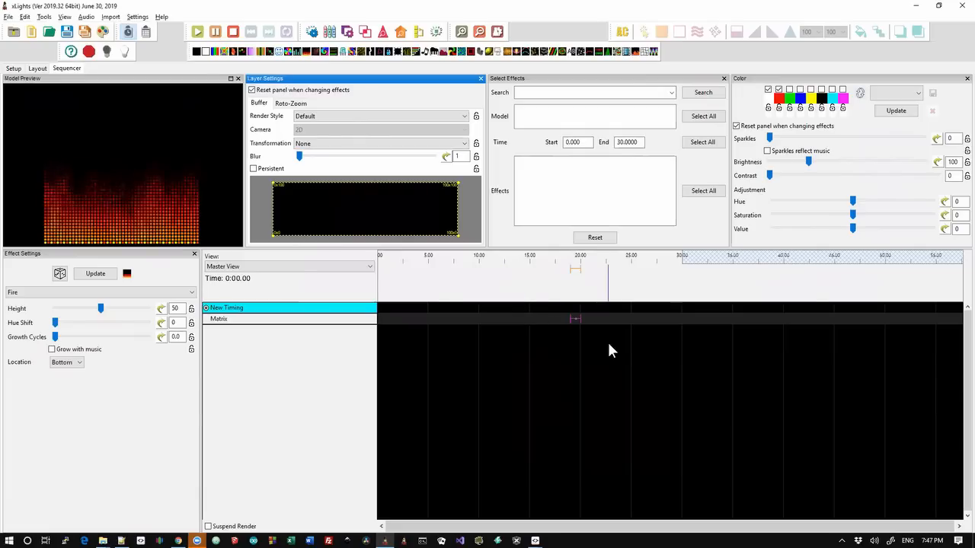
Switch to Notepad++ and read up through the 2019.20 release notes, highlighting the 2019.22 entry about the shape effect emoji character map browser
{"action": "key", "text": "alt+Tab"}
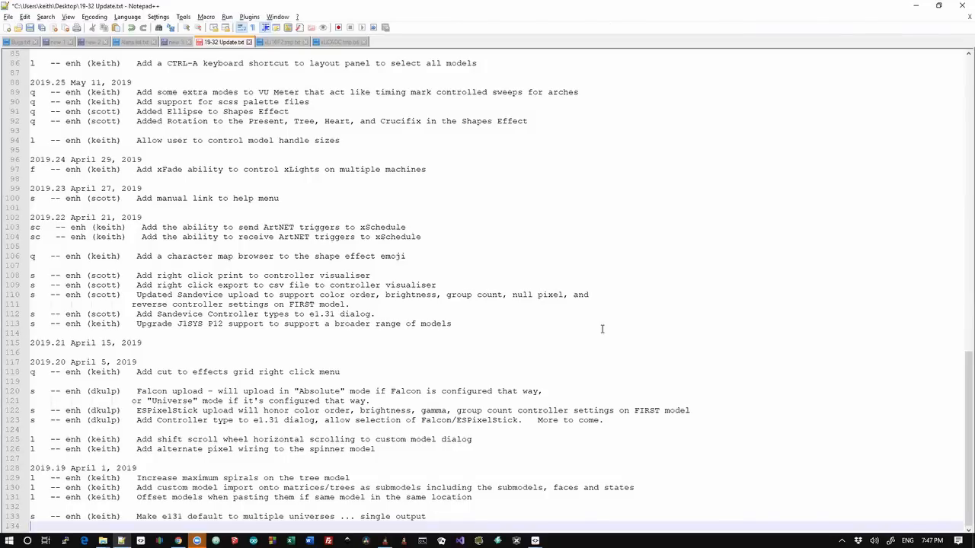
{"action": "key", "text": "Up"}
{"action": "key", "text": "Up"}
{"action": "key", "text": "Up"}
{"action": "key", "text": "Up"}
{"action": "key", "text": "Up"}
{"action": "key", "text": "Up"}
{"action": "key", "text": "Up"}
{"action": "key", "text": "Up"}
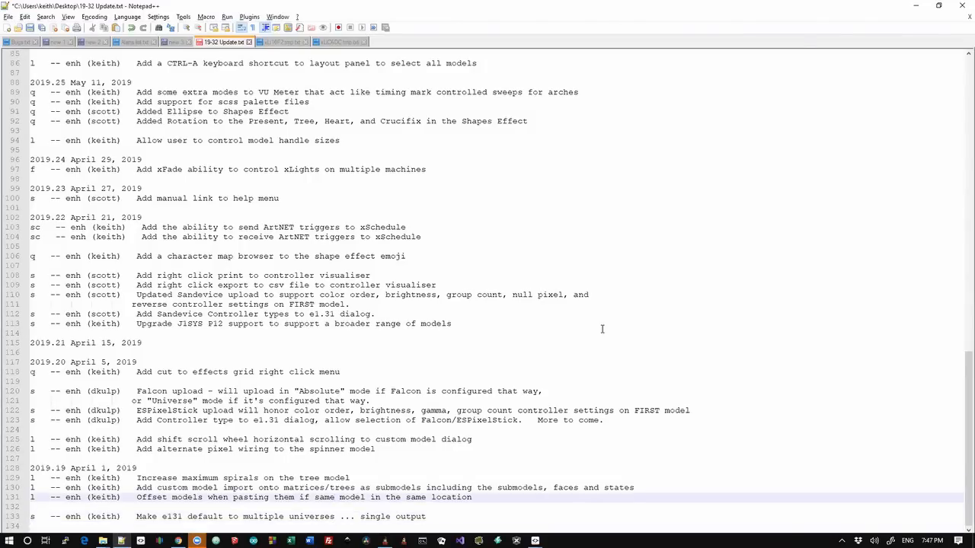
{"action": "key", "text": "Up"}
{"action": "key", "text": "Up"}
{"action": "key", "text": "Up"}
{"action": "key", "text": "Up"}
{"action": "key", "text": "Up"}
{"action": "key", "text": "Up"}
{"action": "key", "text": "Up"}
{"action": "key", "text": "Up"}
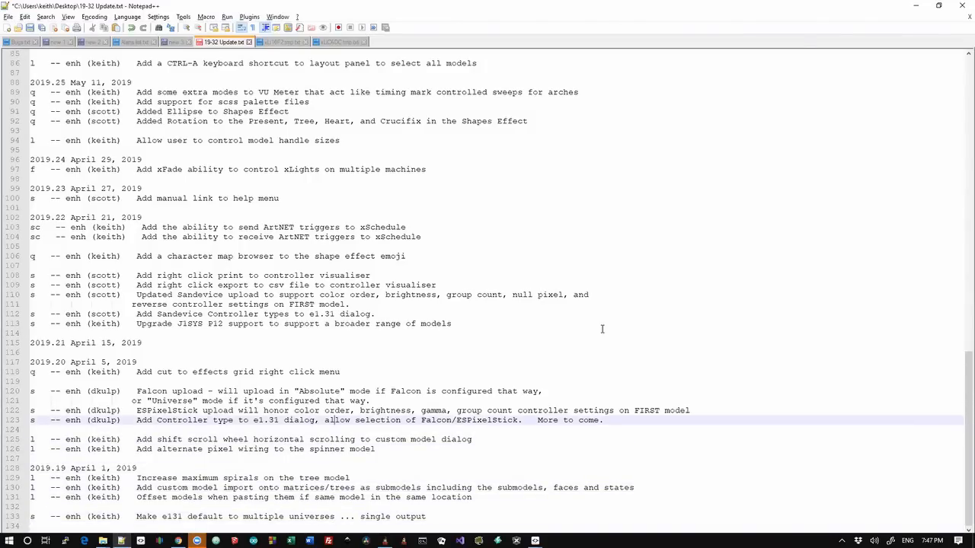
{"action": "key", "text": "Up"}
{"action": "key", "text": "Up"}
{"action": "key", "text": "Up"}
{"action": "key", "text": "Up"}
{"action": "key", "text": "Up"}
{"action": "key", "text": "Up"}
{"action": "key", "text": "Up"}
{"action": "key", "text": "Up"}
{"action": "key", "text": "Up"}
{"action": "key", "text": "Up"}
{"action": "key", "text": "Up"}
{"action": "key", "text": "Up"}
{"action": "key", "text": "Up"}
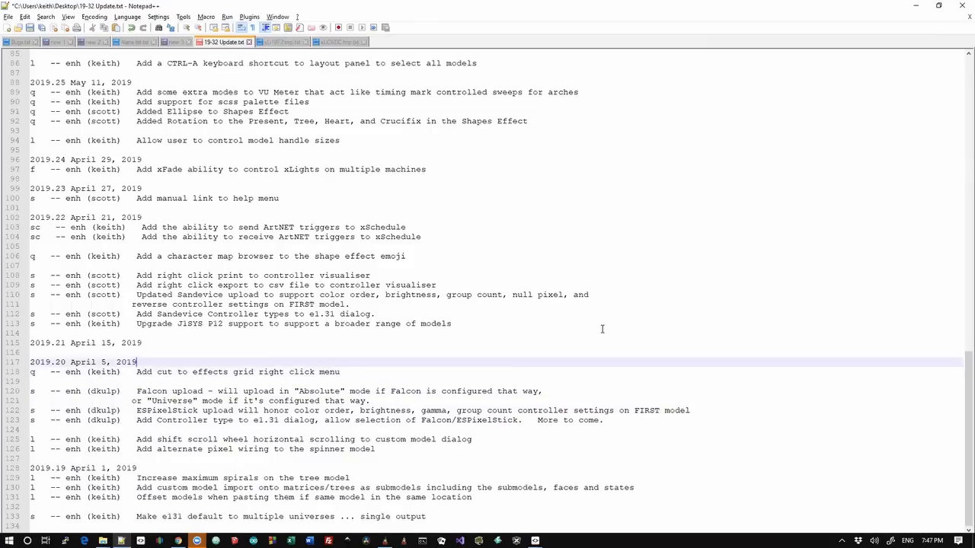
{"action": "key", "text": "Down"}
{"action": "key", "text": "shift+Down"}
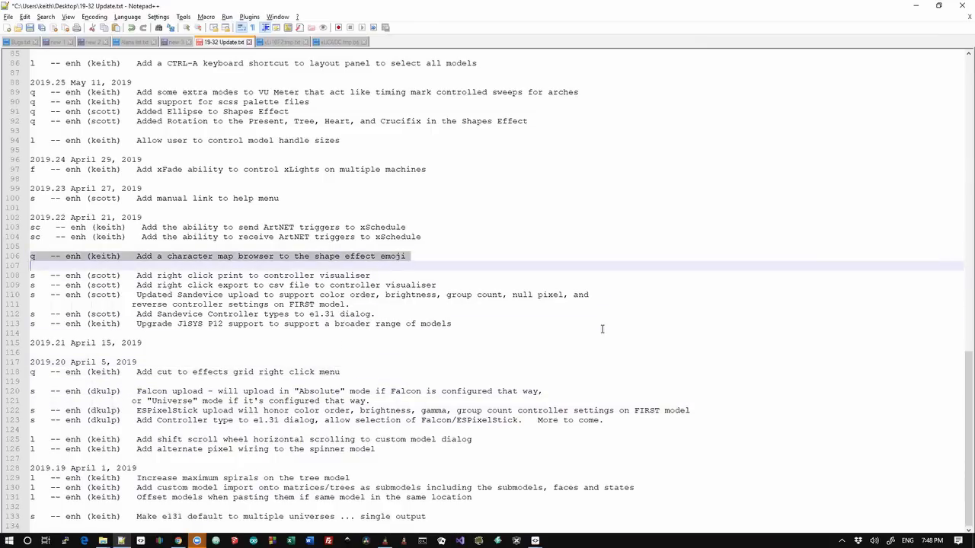
Back in xLights, place a Shape effect on Matrix from about 6 to 12 seconds, set to draw Emoji, and widen its settings
{"action": "key", "text": "alt+Tab"}
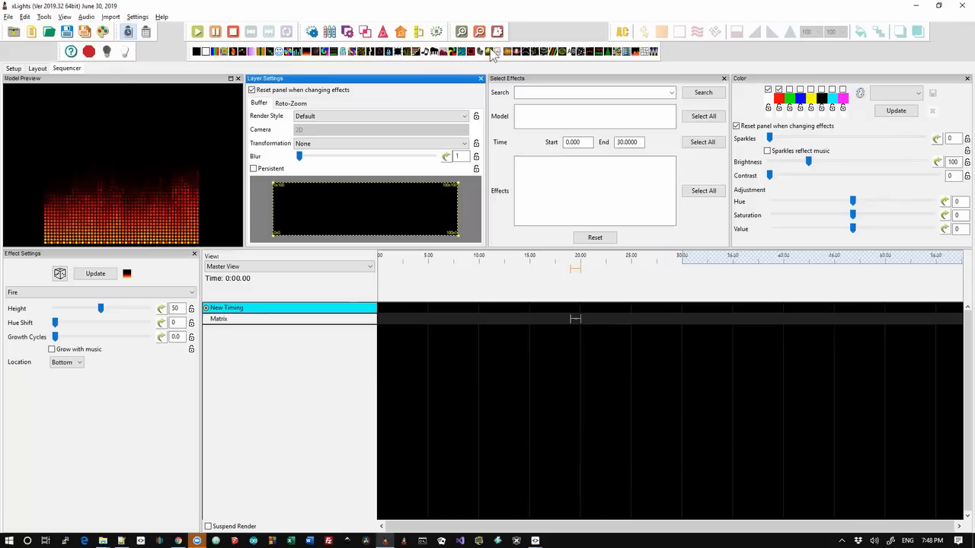
{"action": "left_click_drag", "start_coordinate": [495, 53], "coordinate": [499, 320]}
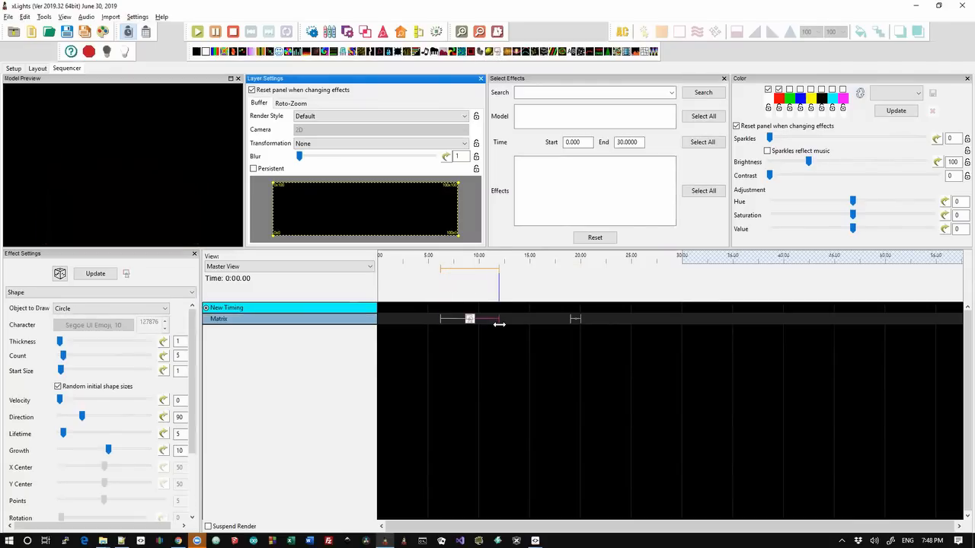
{"action": "left_click", "coordinate": [126, 309]}
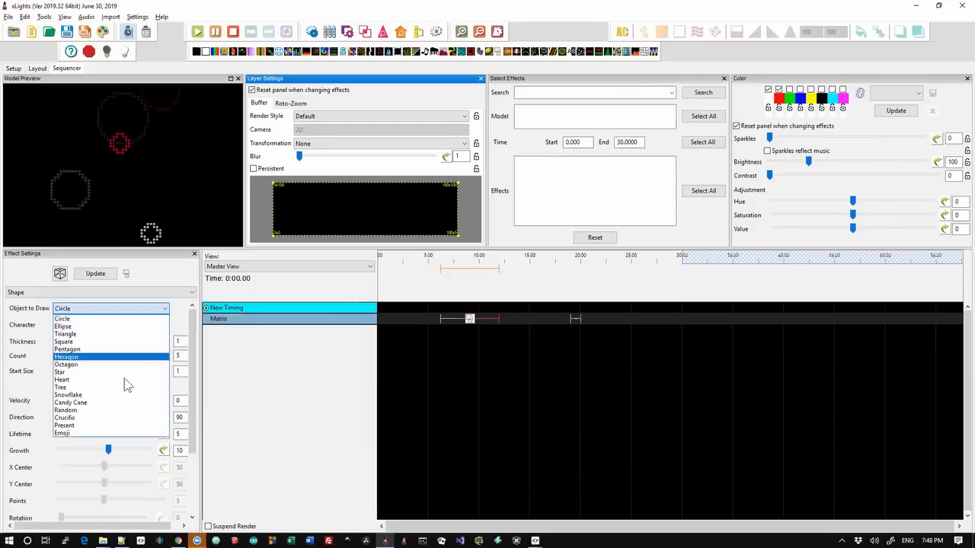
{"action": "left_click", "coordinate": [104, 434]}
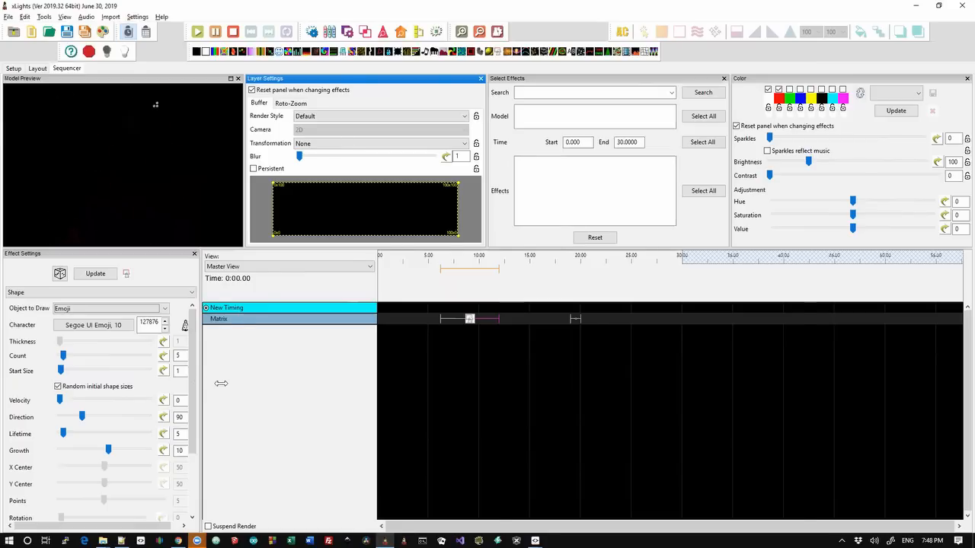
{"action": "left_click_drag", "start_coordinate": [221, 384], "coordinate": [241, 383]}
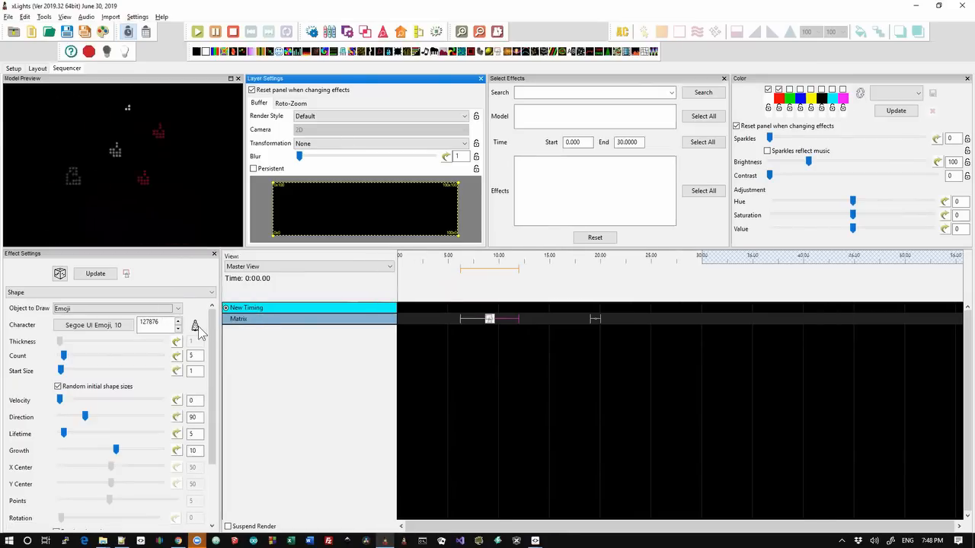
Set the emoji character to the Snowman 2 preset and replace it with the ice skate on page 78 of the character map
{"action": "left_click", "coordinate": [195, 326]}
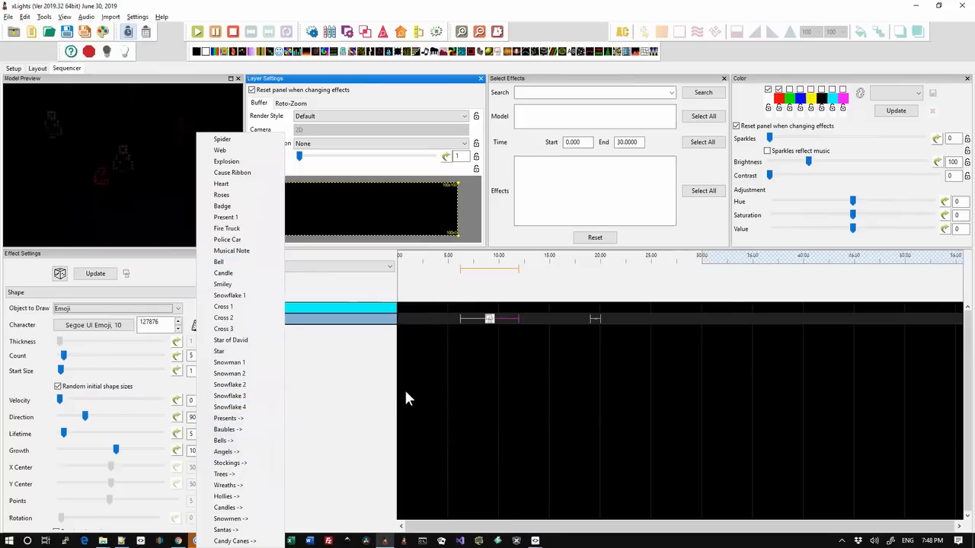
{"action": "left_click", "coordinate": [359, 372]}
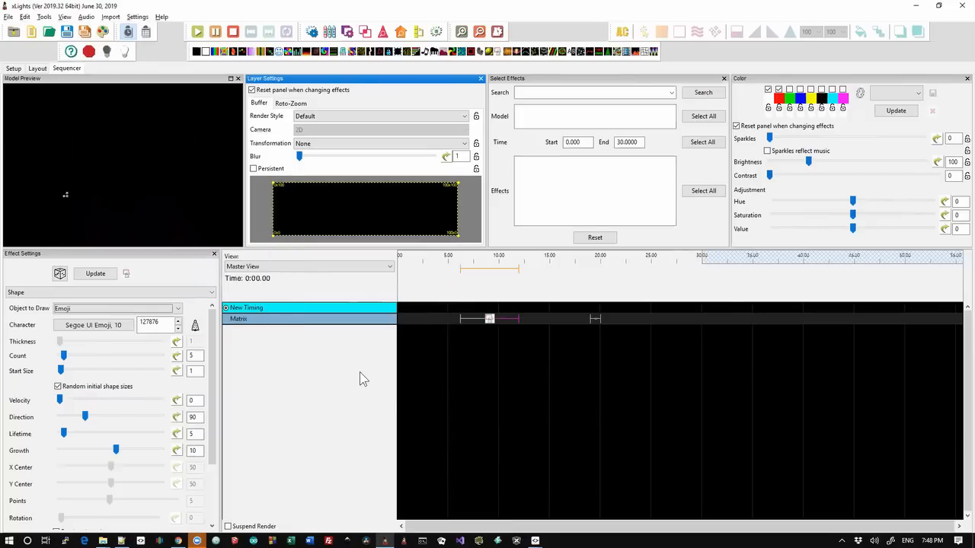
{"action": "left_click", "coordinate": [195, 326]}
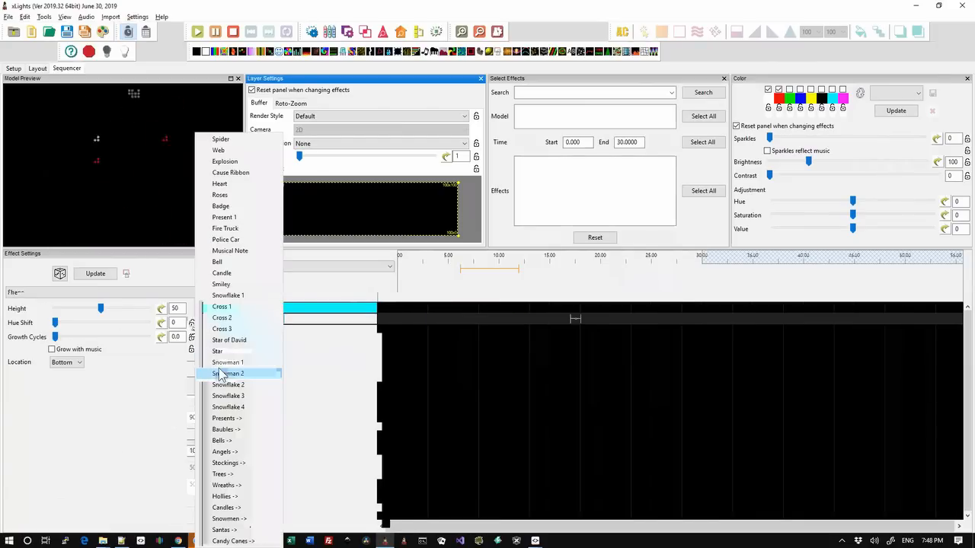
{"action": "left_click", "coordinate": [226, 369]}
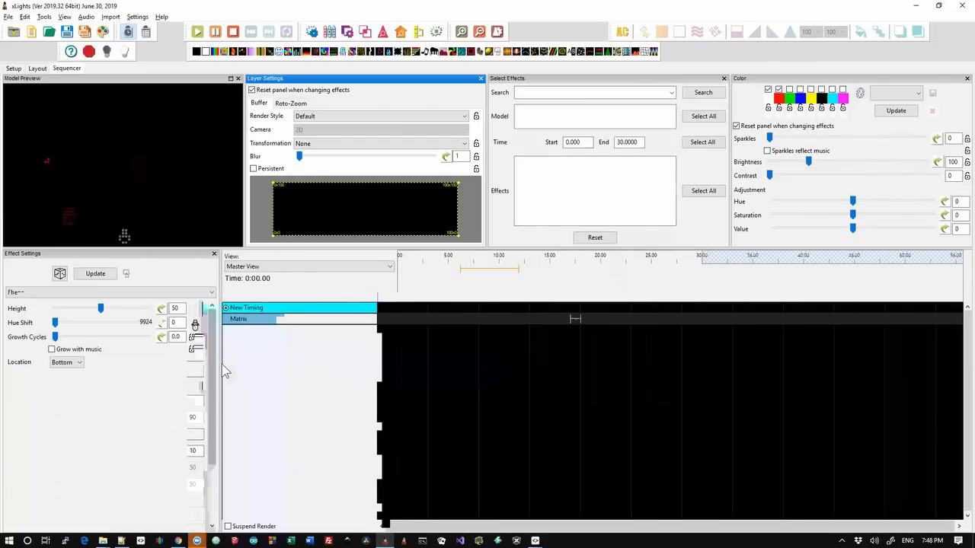
{"action": "left_click", "coordinate": [195, 326]}
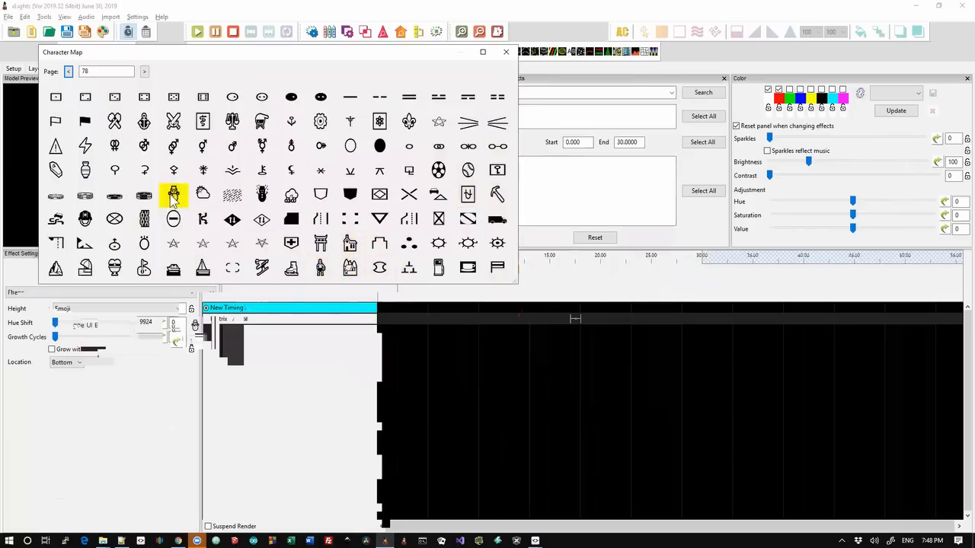
{"action": "left_click", "coordinate": [292, 270]}
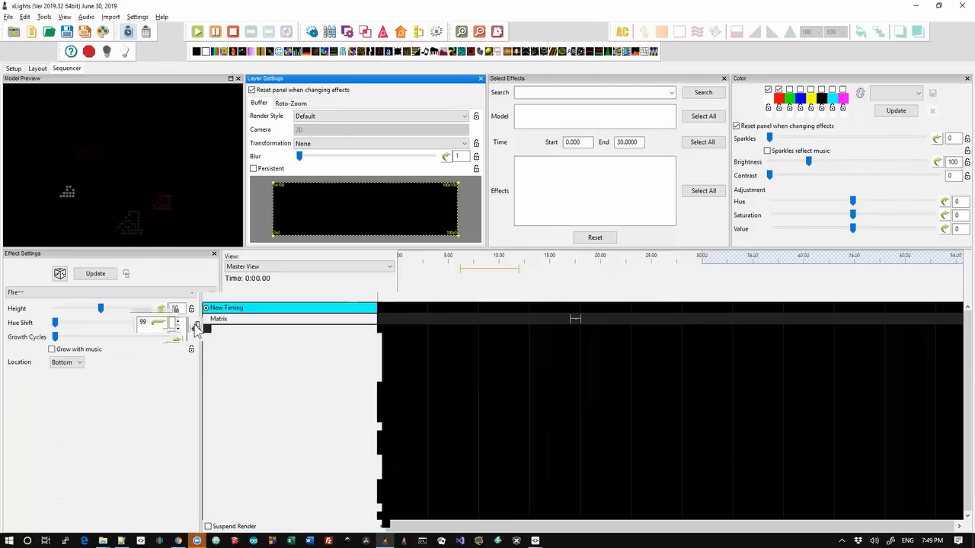
Apply the Stockings preset to the emoji and replace its symbol with character 117 on page 1 of the character map
{"action": "left_click", "coordinate": [196, 327]}
{"action": "left_click", "coordinate": [235, 468]}
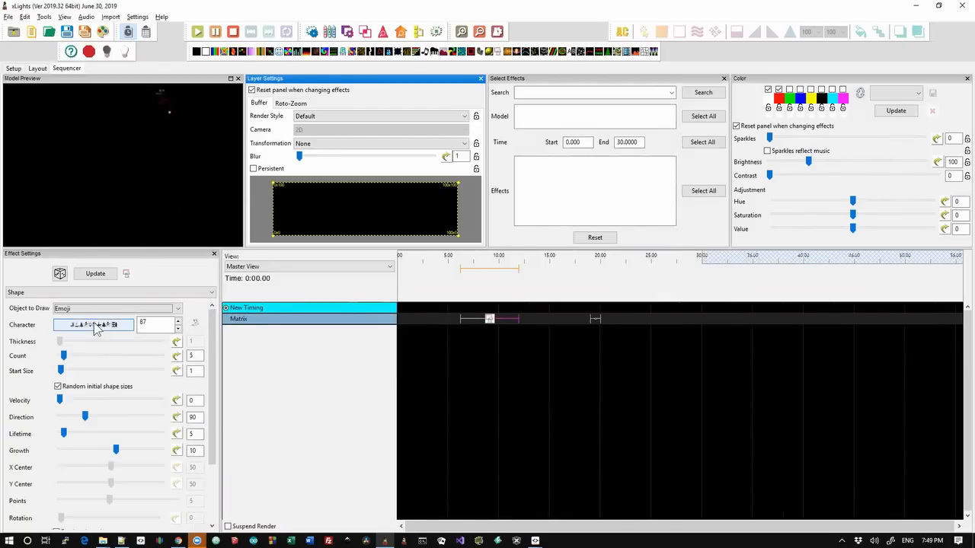
{"action": "left_click", "coordinate": [195, 324]}
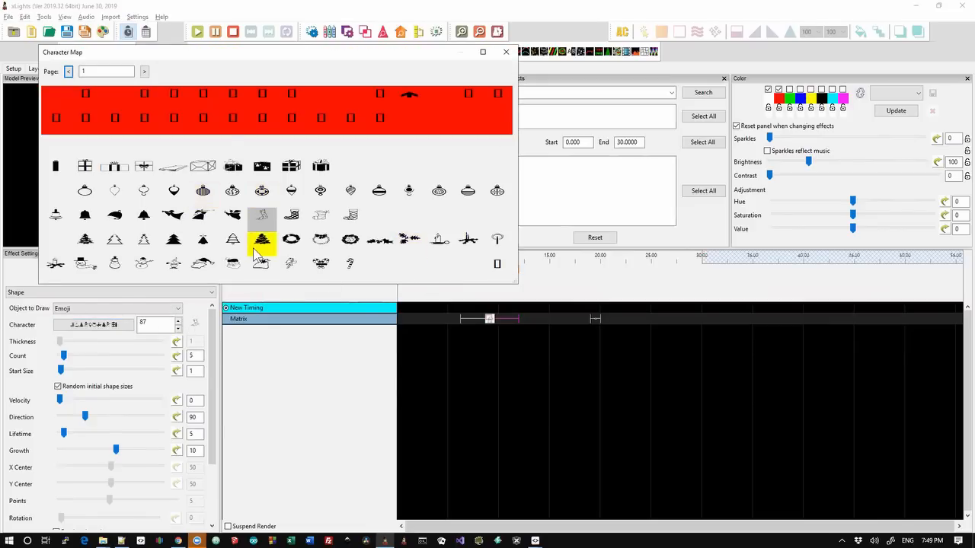
{"action": "left_click", "coordinate": [203, 267]}
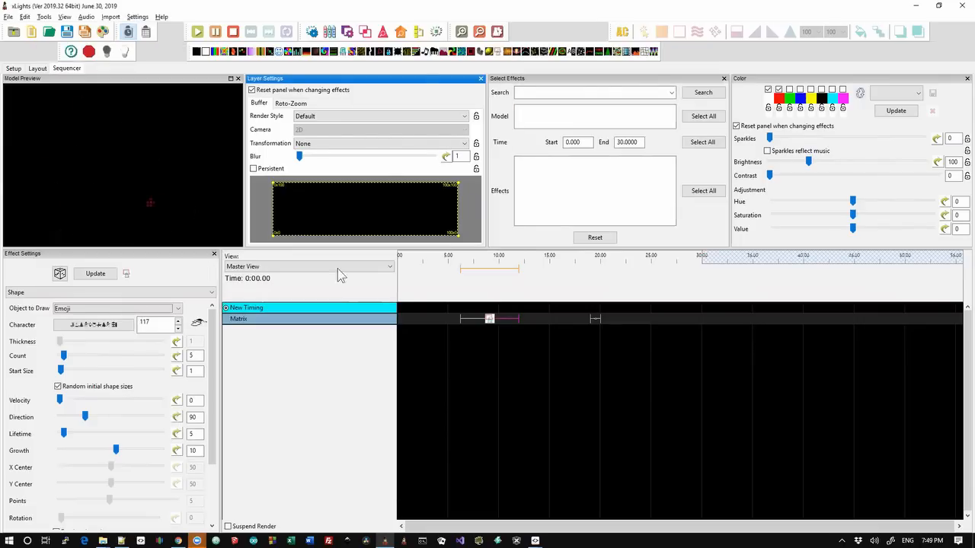
Reopen the character map and look through its symbols from page 1 to page 17
{"action": "left_click", "coordinate": [198, 326]}
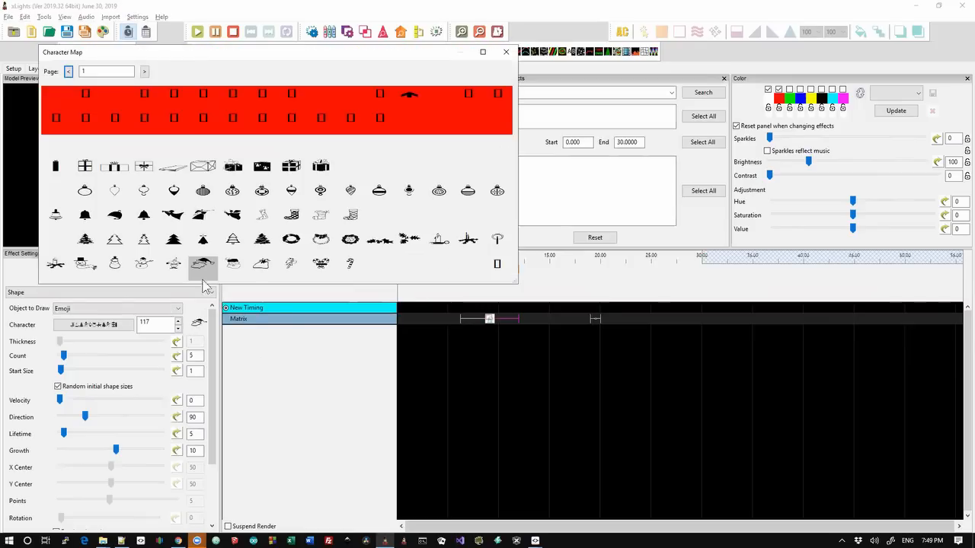
{"action": "left_click", "coordinate": [350, 266]}
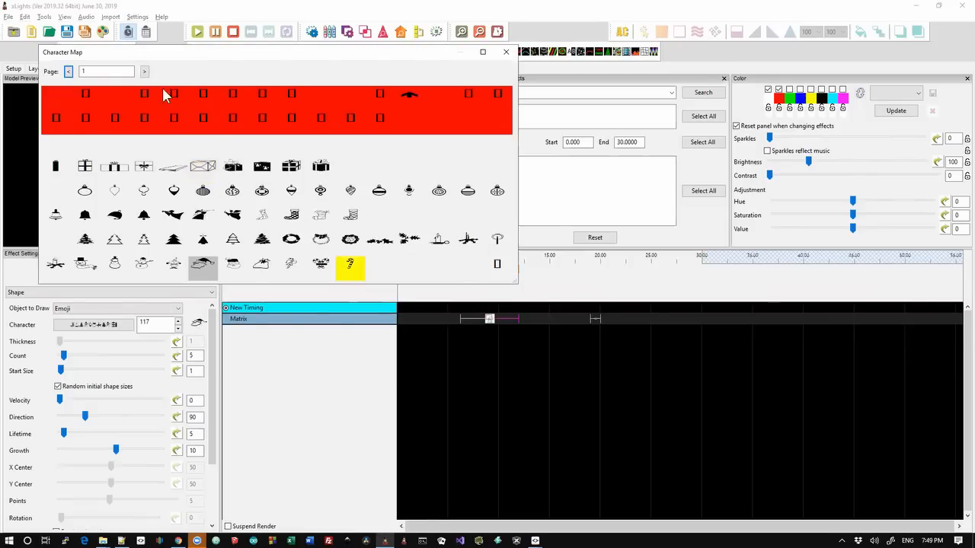
{"action": "left_click", "coordinate": [145, 72]}
{"action": "left_click", "coordinate": [144, 71]}
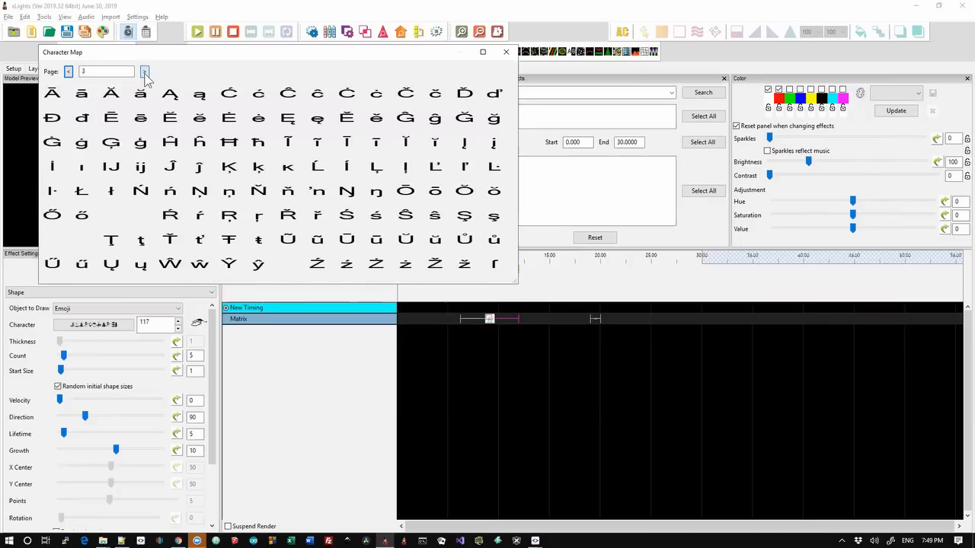
{"action": "left_click", "coordinate": [145, 71]}
{"action": "left_click", "coordinate": [145, 72]}
{"action": "left_click", "coordinate": [145, 72]}
{"action": "left_click", "coordinate": [144, 72]}
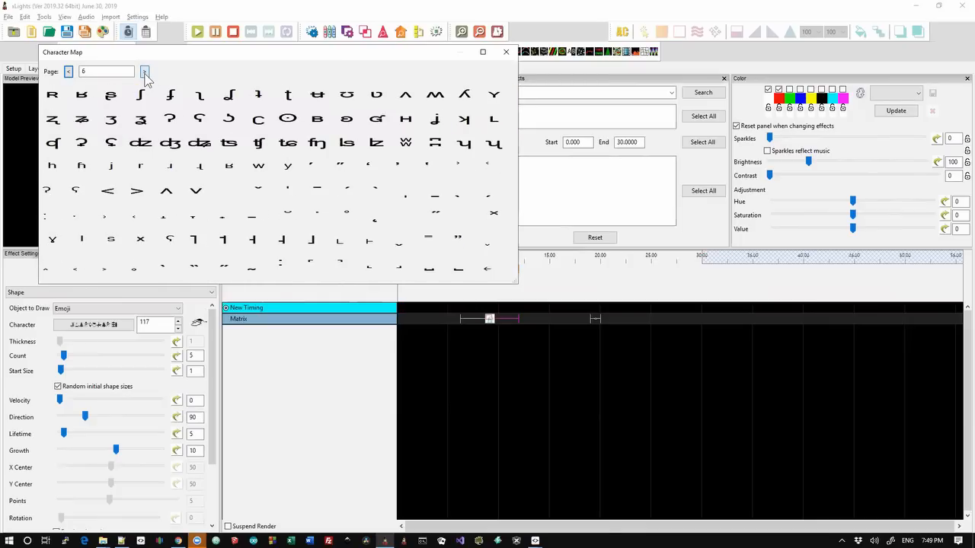
{"action": "left_click", "coordinate": [145, 72]}
{"action": "left_click", "coordinate": [144, 71]}
{"action": "left_click", "coordinate": [144, 71]}
{"action": "left_click", "coordinate": [144, 72]}
{"action": "left_click", "coordinate": [145, 72]}
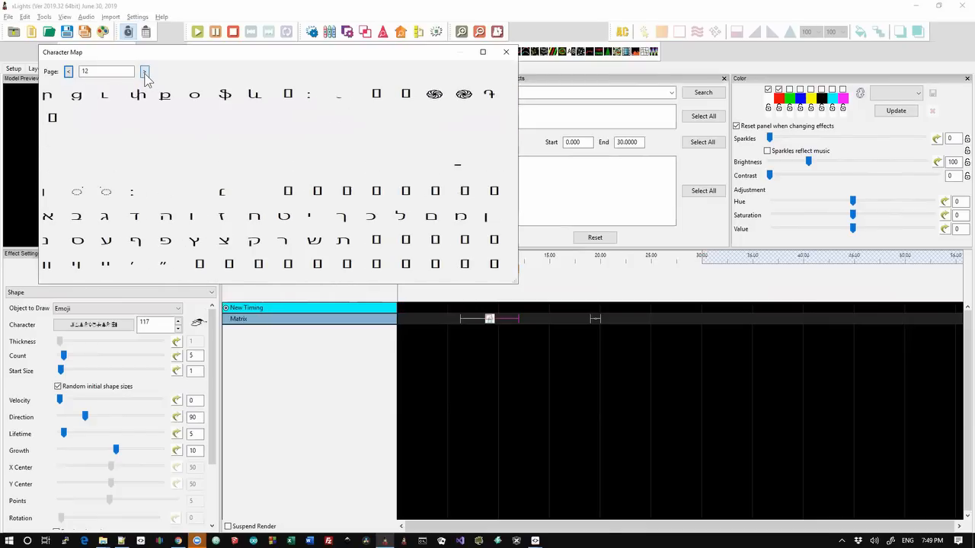
{"action": "left_click", "coordinate": [145, 71]}
{"action": "left_click", "coordinate": [145, 71]}
{"action": "left_click", "coordinate": [144, 72]}
{"action": "left_click", "coordinate": [145, 71]}
{"action": "left_click", "coordinate": [145, 71]}
Go to page 1000 of the character map and examine the neighbouring pages 998 and 999
{"action": "left_click", "coordinate": [115, 73]}
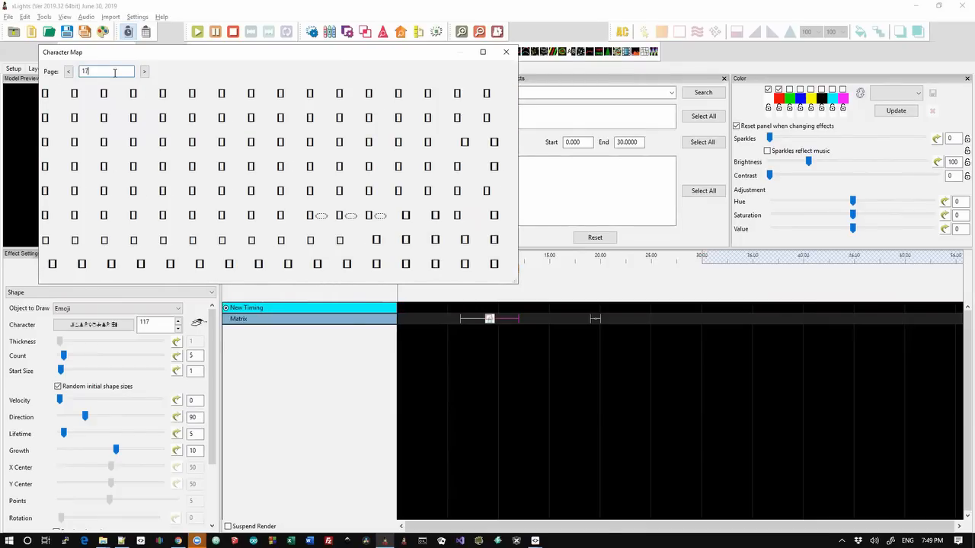
{"action": "key", "text": "BackSpace"}
{"action": "key", "text": "BackSpace"}
{"action": "type", "text": "1000"}
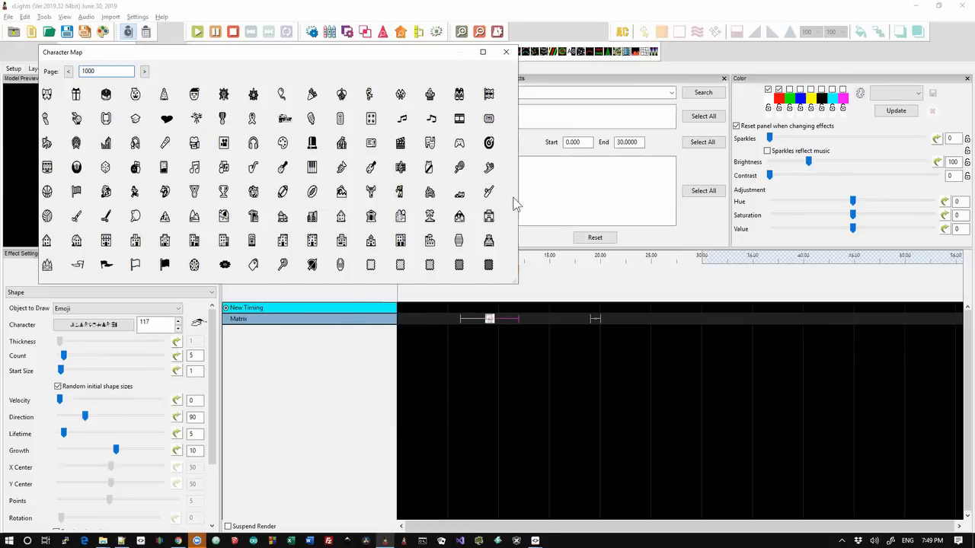
{"action": "left_click", "coordinate": [68, 72]}
{"action": "left_click", "coordinate": [67, 72]}
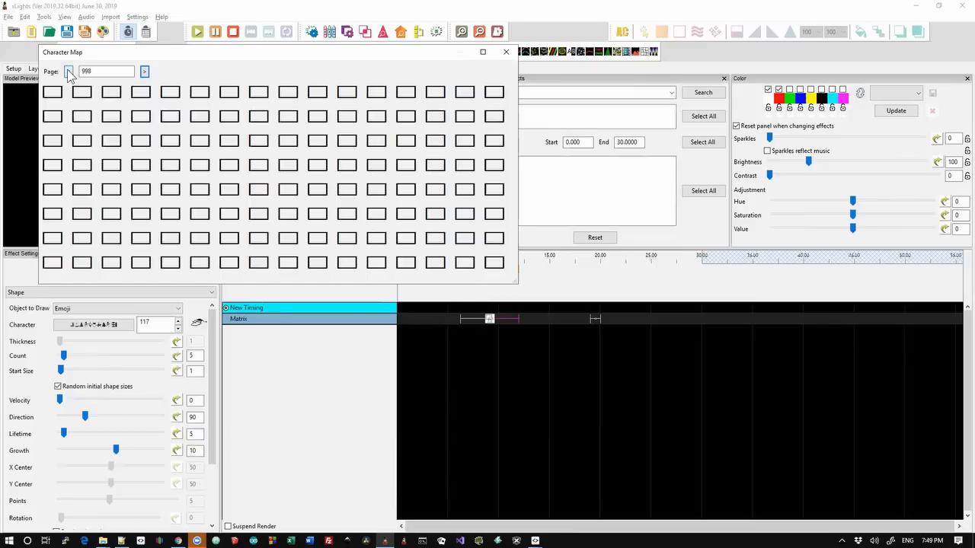
{"action": "left_click", "coordinate": [145, 73]}
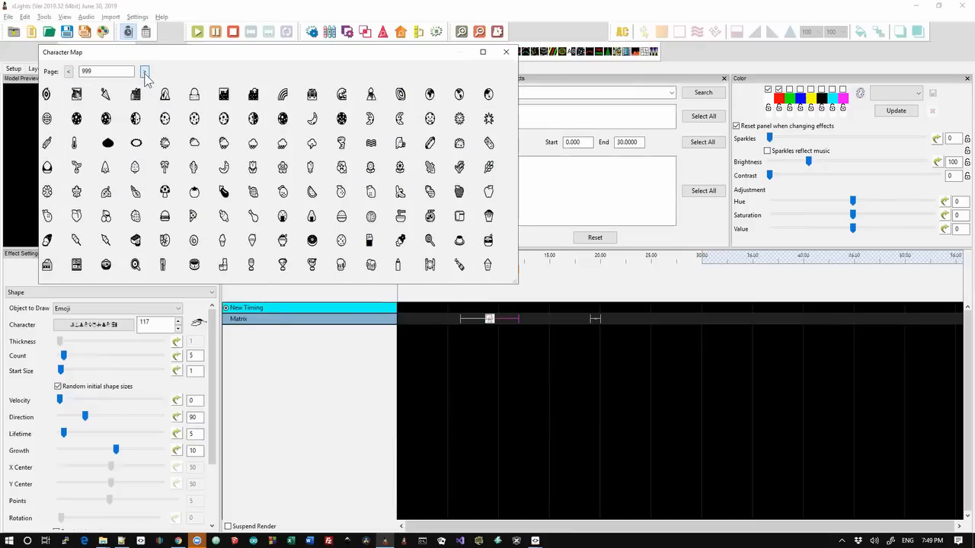
Browse the character map from page 1000 to page 1006 and close it without choosing a symbol
{"action": "left_click", "coordinate": [145, 73]}
{"action": "left_click", "coordinate": [145, 73]}
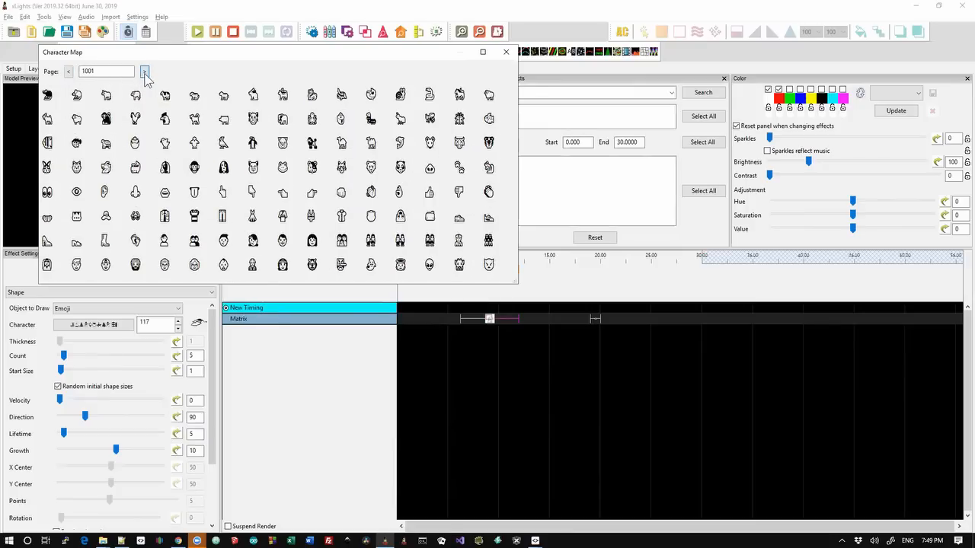
{"action": "left_click", "coordinate": [144, 74]}
{"action": "left_click", "coordinate": [145, 73]}
{"action": "left_click", "coordinate": [145, 73]}
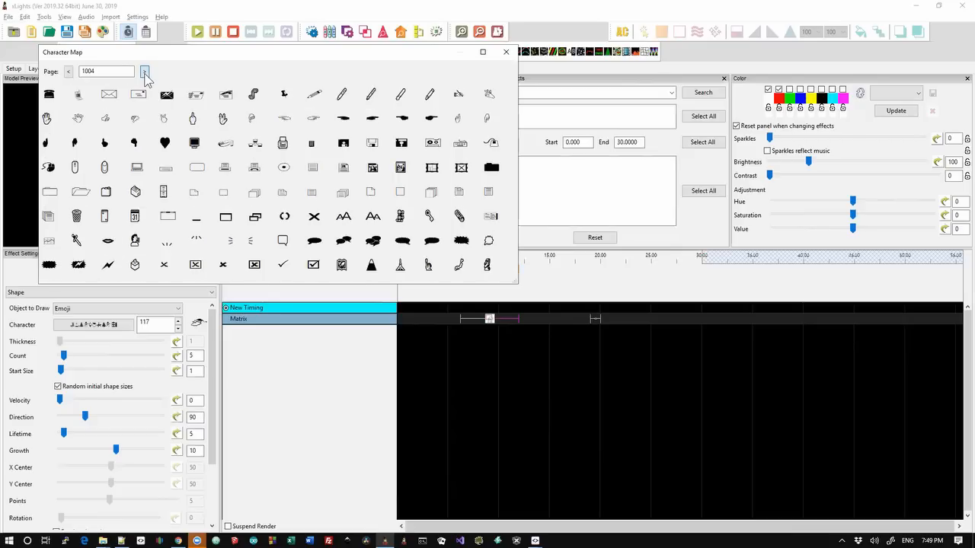
{"action": "left_click", "coordinate": [144, 73]}
{"action": "left_click", "coordinate": [145, 73]}
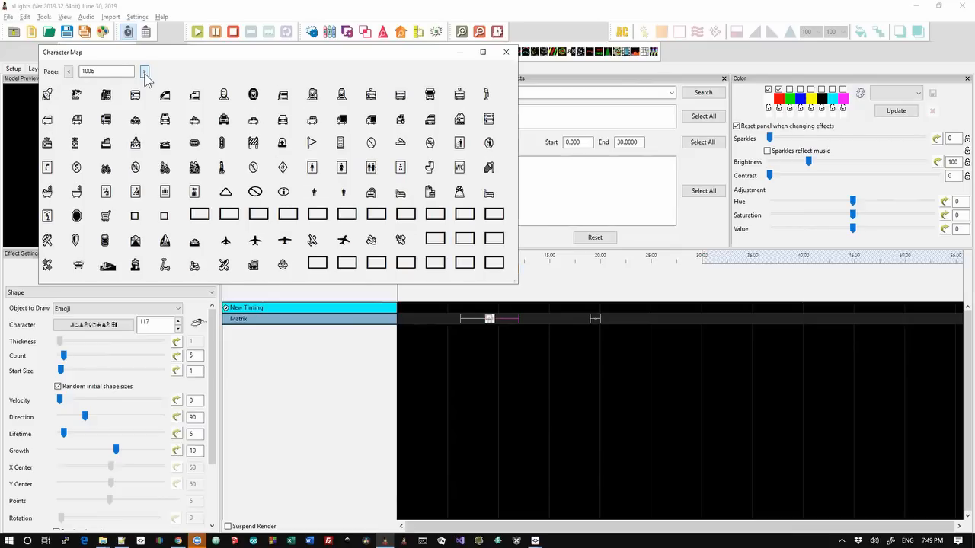
{"action": "left_click", "coordinate": [506, 52]}
Switch to the Notepad++ update notes and highlight the 2019.25 line about rotation for Present, Tree, Heart and Crucifix in the Shapes Effect
{"action": "key", "text": "alt+Tab"}
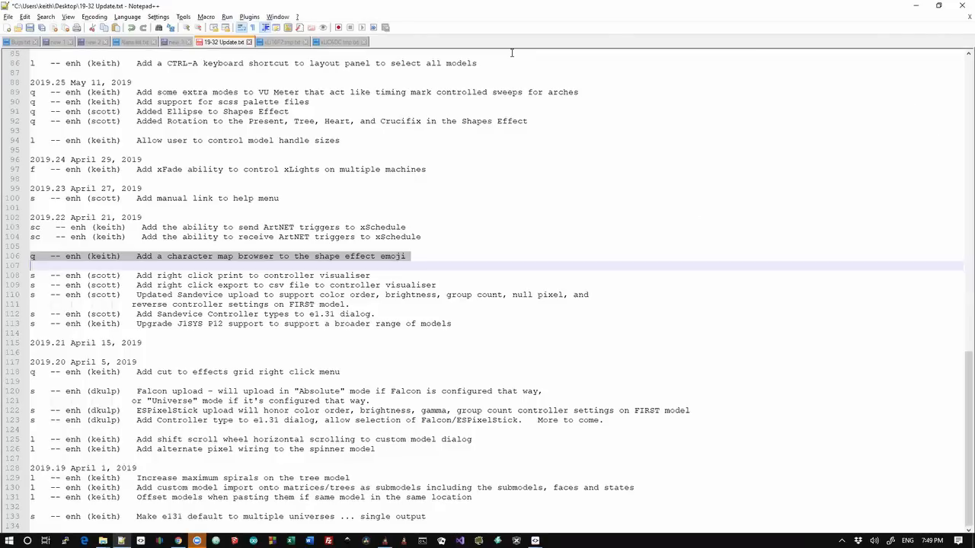
{"action": "key", "text": "Up"}
{"action": "key", "text": "Up"}
{"action": "key", "text": "Up"}
{"action": "key", "text": "Up"}
{"action": "key", "text": "Up"}
{"action": "key", "text": "Up"}
{"action": "key", "text": "Up"}
{"action": "key", "text": "Up"}
{"action": "key", "text": "Up"}
{"action": "key", "text": "Up"}
{"action": "key", "text": "Up"}
{"action": "key", "text": "Up"}
{"action": "key", "text": "Up"}
{"action": "key", "text": "Up"}
{"action": "key", "text": "Up"}
{"action": "key", "text": "Up"}
{"action": "key", "text": "Up"}
{"action": "key", "text": "Up"}
{"action": "key", "text": "Up"}
{"action": "key", "text": "Up"}
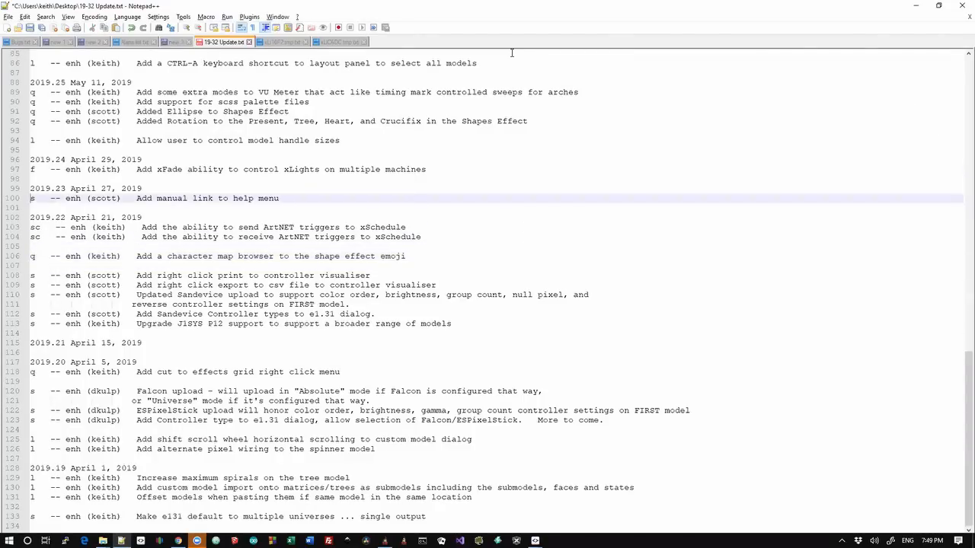
{"action": "key", "text": "Up"}
{"action": "key", "text": "Up"}
{"action": "key", "text": "Up"}
{"action": "key", "text": "Up"}
{"action": "key", "text": "Up"}
{"action": "key", "text": "Down"}
{"action": "key", "text": "Down"}
{"action": "key", "text": "Down"}
{"action": "key", "text": "Down"}
{"action": "key", "text": "Down"}
{"action": "key", "text": "Down"}
{"action": "key", "text": "Down"}
{"action": "key", "text": "Down"}
{"action": "key", "text": "Down"}
{"action": "key", "text": "Down"}
{"action": "key", "text": "Down"}
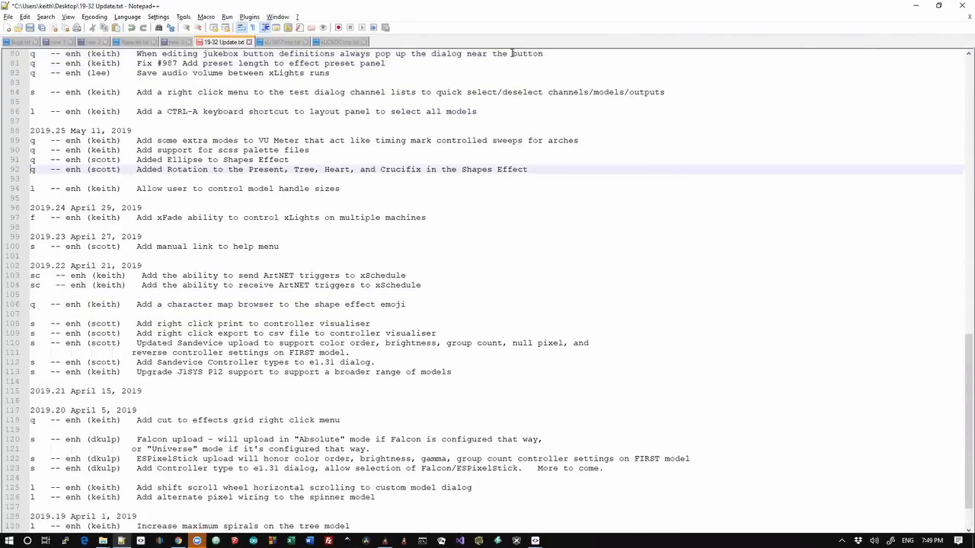
{"action": "key", "text": "shift+Down"}
Switch back to xLights, set the Shape effect's lifetime to 35 and turn off Fade Away
{"action": "key", "text": "alt+Tab"}
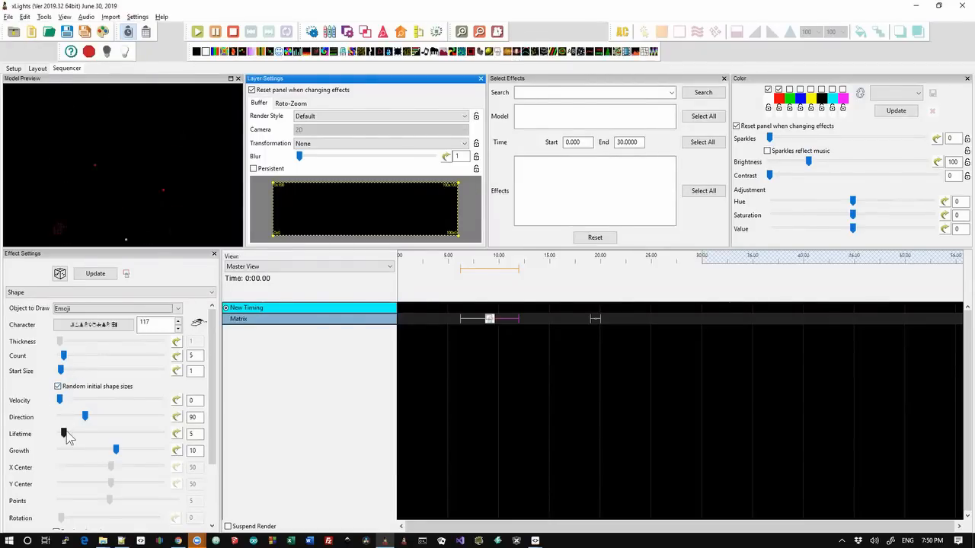
{"action": "left_click_drag", "start_coordinate": [65, 434], "coordinate": [93, 436]}
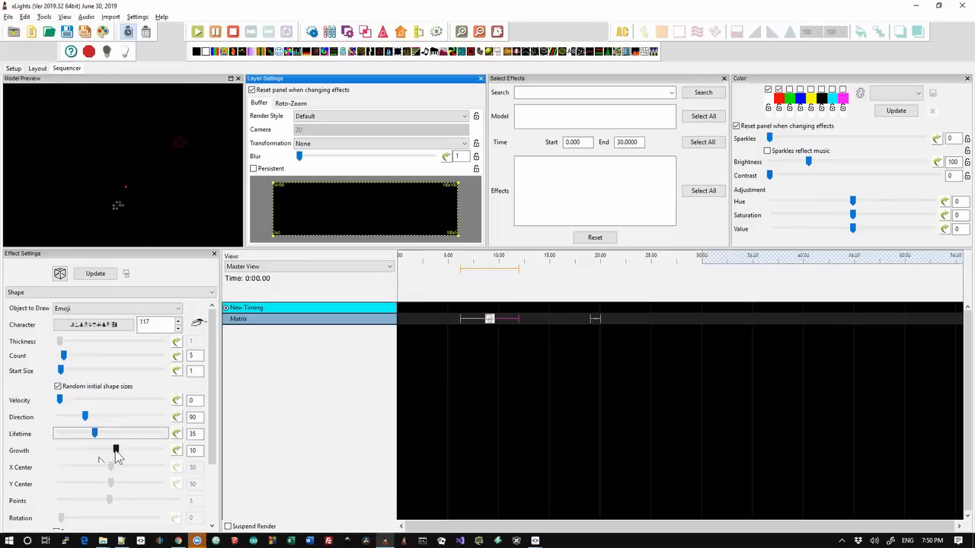
{"action": "left_click", "coordinate": [213, 478]}
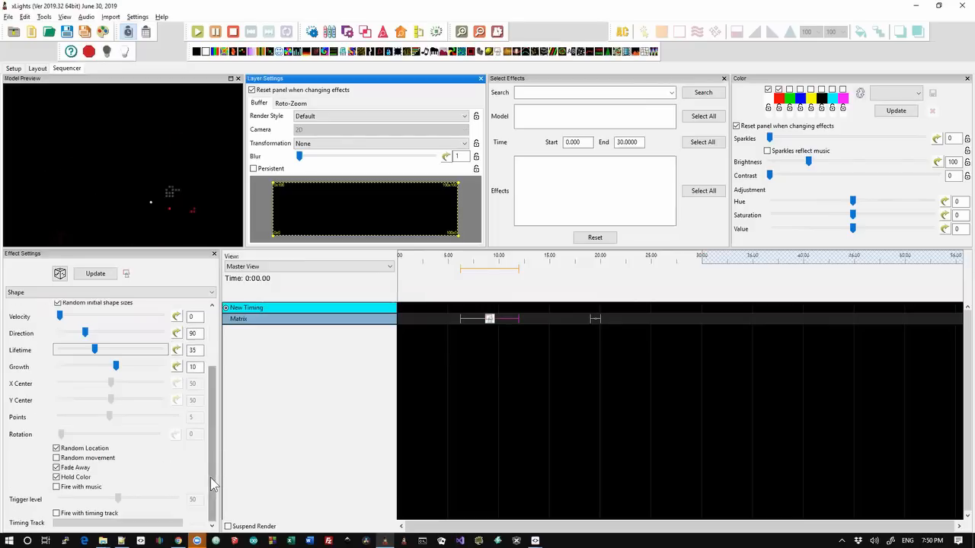
{"action": "left_click", "coordinate": [56, 468]}
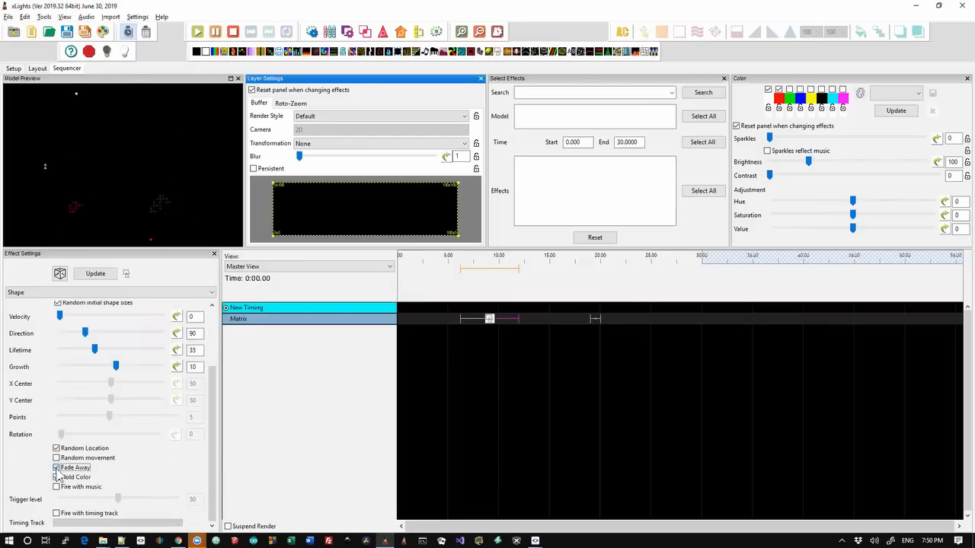
{"action": "left_click", "coordinate": [55, 477]}
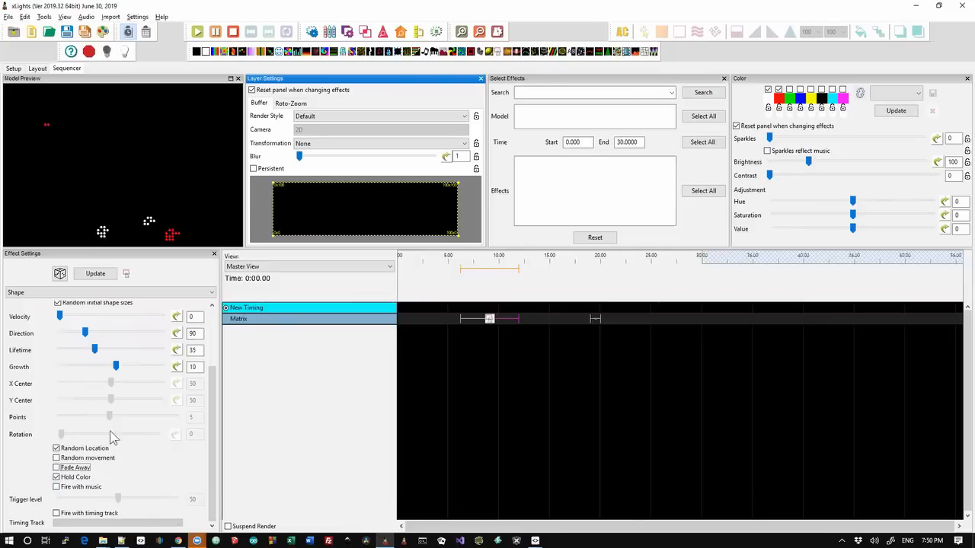
Change the Shape effect's object to draw to Star and set its rotation to about 40
{"action": "scroll", "coordinate": [213, 323], "scroll_direction": "up", "scroll_amount": 3}
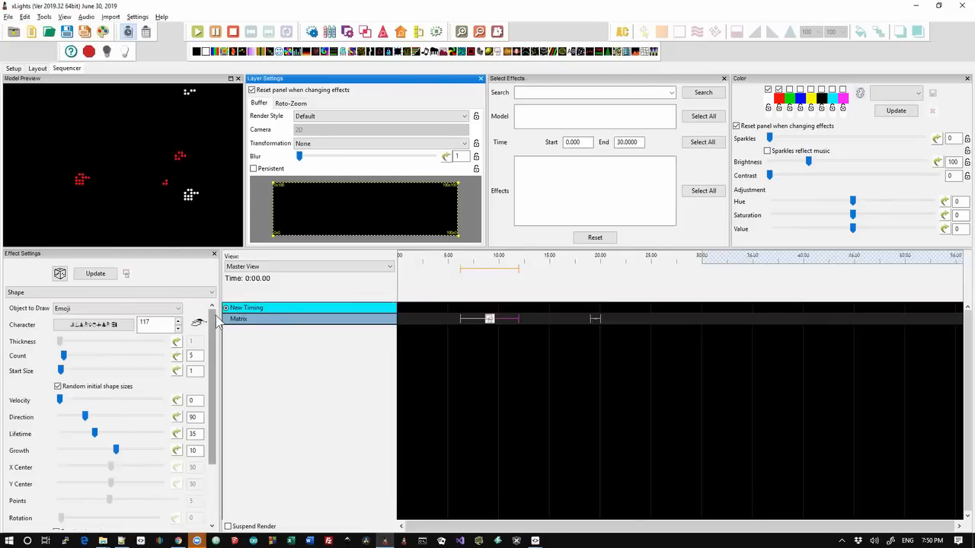
{"action": "left_click", "coordinate": [139, 309]}
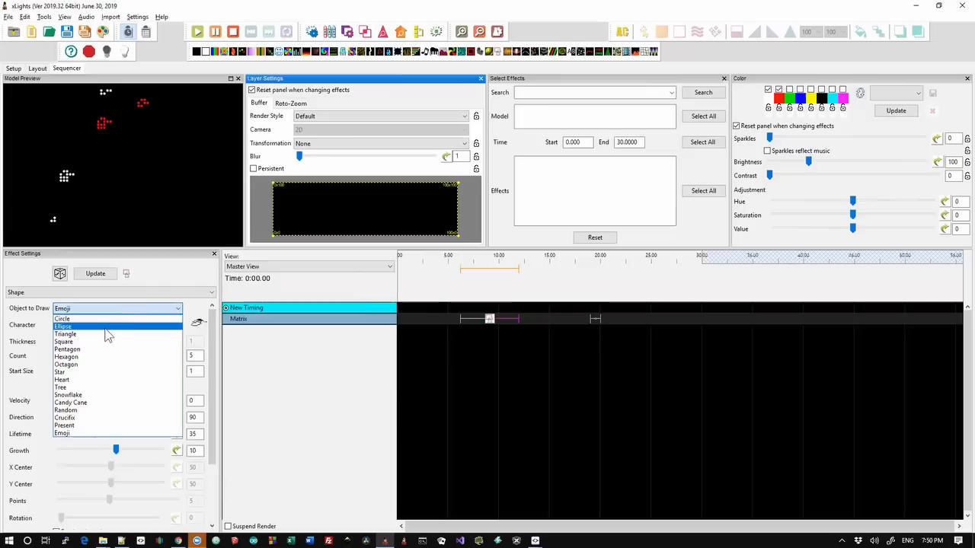
{"action": "left_click", "coordinate": [91, 372]}
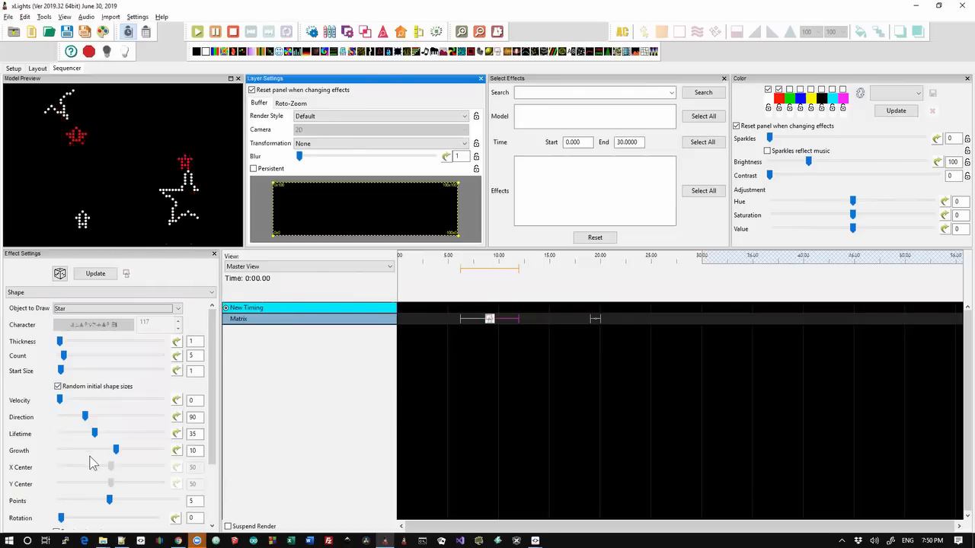
{"action": "left_click_drag", "start_coordinate": [60, 520], "coordinate": [72, 522]}
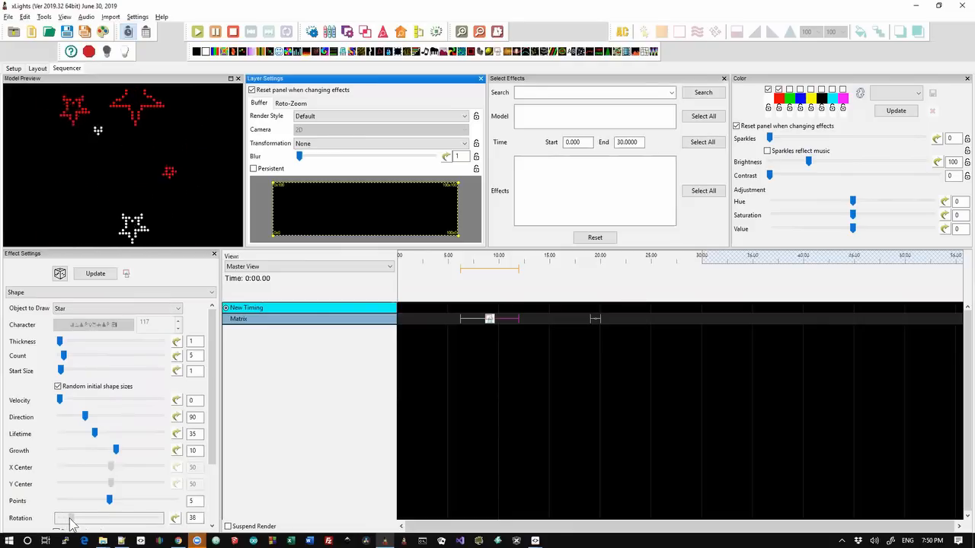
Apply the peak-shaped value curve preset to the star's rotation
{"action": "left_click", "coordinate": [174, 520]}
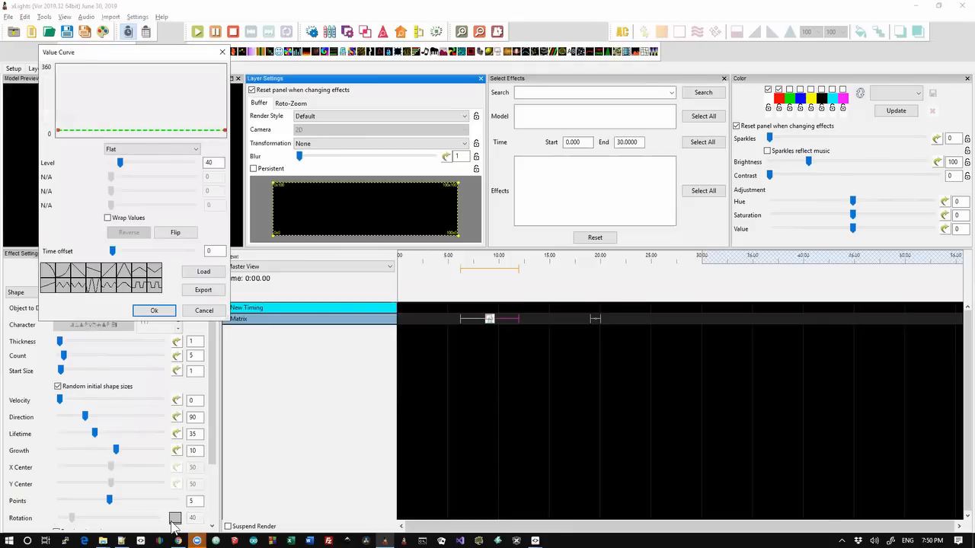
{"action": "left_click", "coordinate": [134, 272]}
{"action": "left_click", "coordinate": [153, 312]}
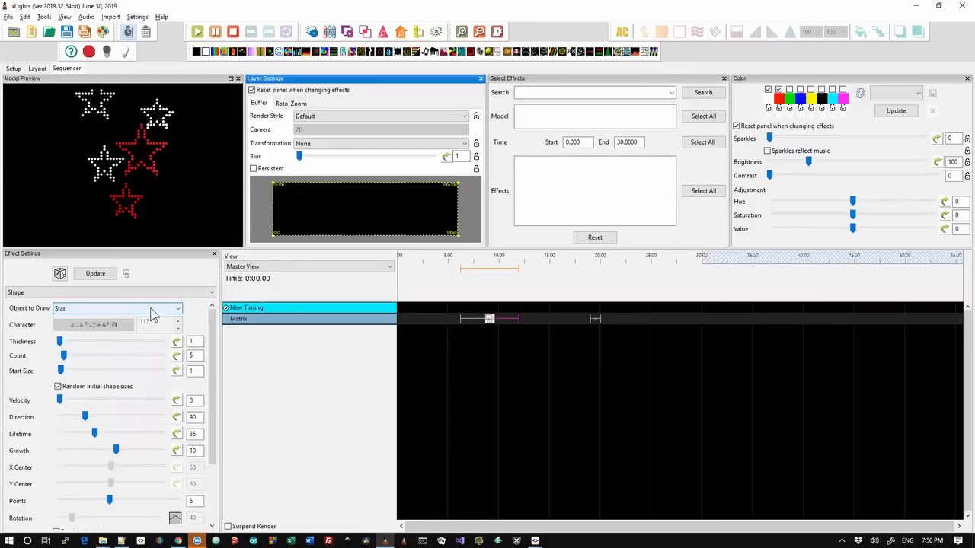
{"action": "left_click", "coordinate": [201, 287]}
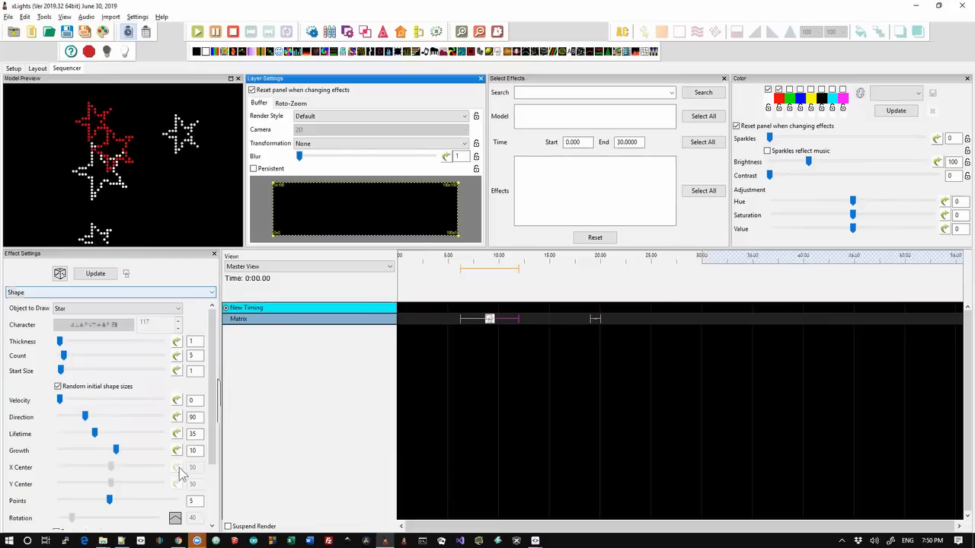
Switch to the Notepad++ update notes and highlight the 2019.25 line about the Ellipse added to the Shapes Effect
{"action": "key", "text": "alt+Tab"}
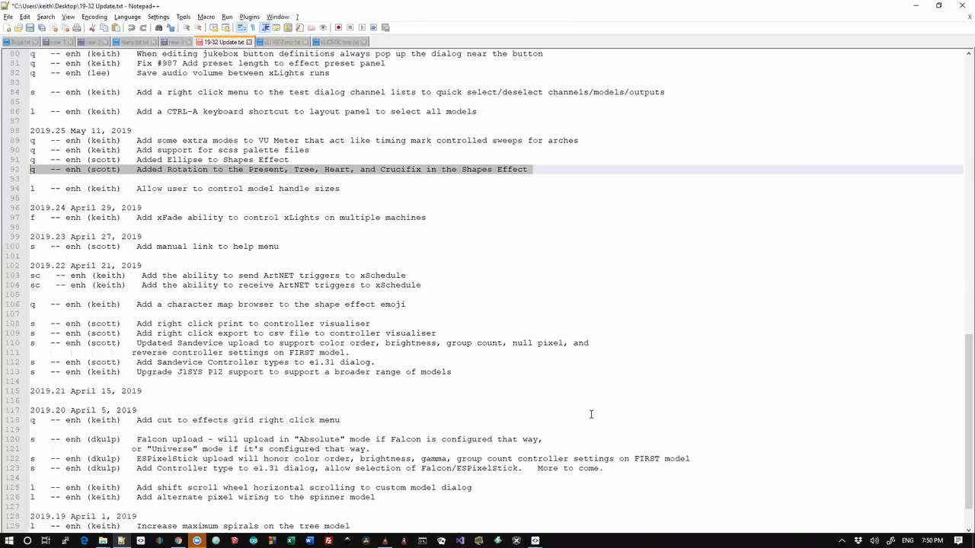
{"action": "key", "text": "Down"}
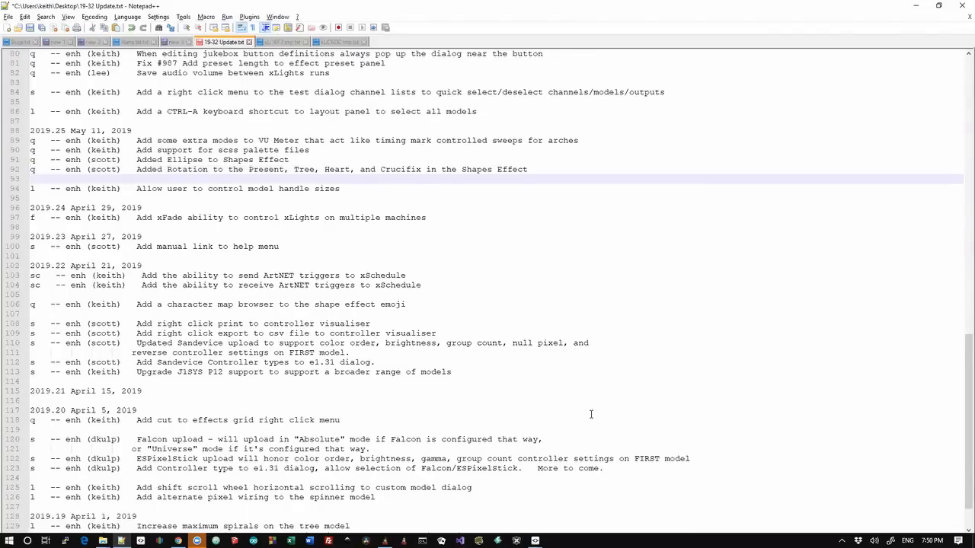
{"action": "key", "text": "Up"}
{"action": "key", "text": "Up"}
{"action": "key", "text": "End"}
{"action": "key", "text": "ctrl+shift+Left"}
{"action": "key", "text": "ctrl+shift+Left"}
{"action": "key", "text": "ctrl+shift+Left"}
{"action": "key", "text": "ctrl+shift+Left"}
{"action": "key", "text": "ctrl+shift+Left"}
In xLights, change the object to draw to Ellipse and adjust its ratio to 9 and finally to 2
{"action": "key", "text": "alt+Tab"}
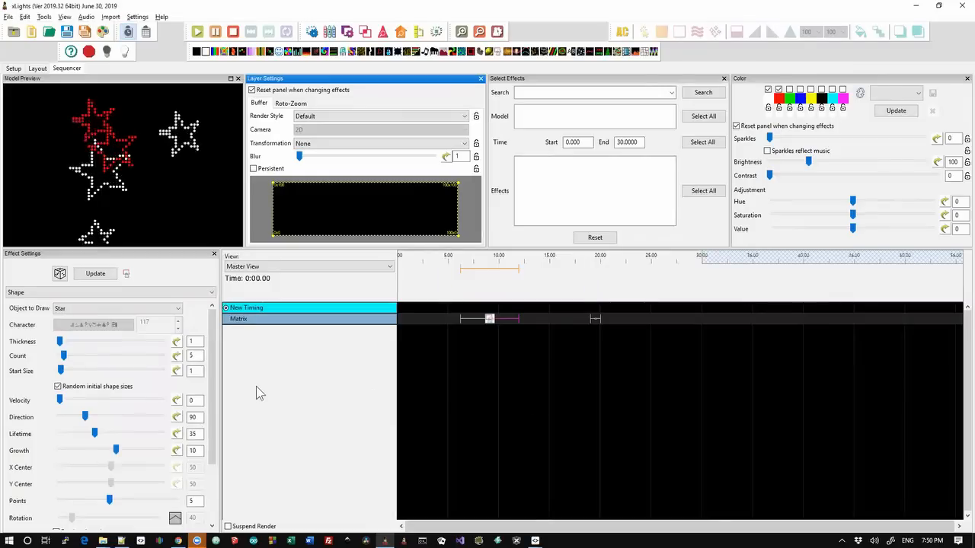
{"action": "left_click", "coordinate": [165, 308]}
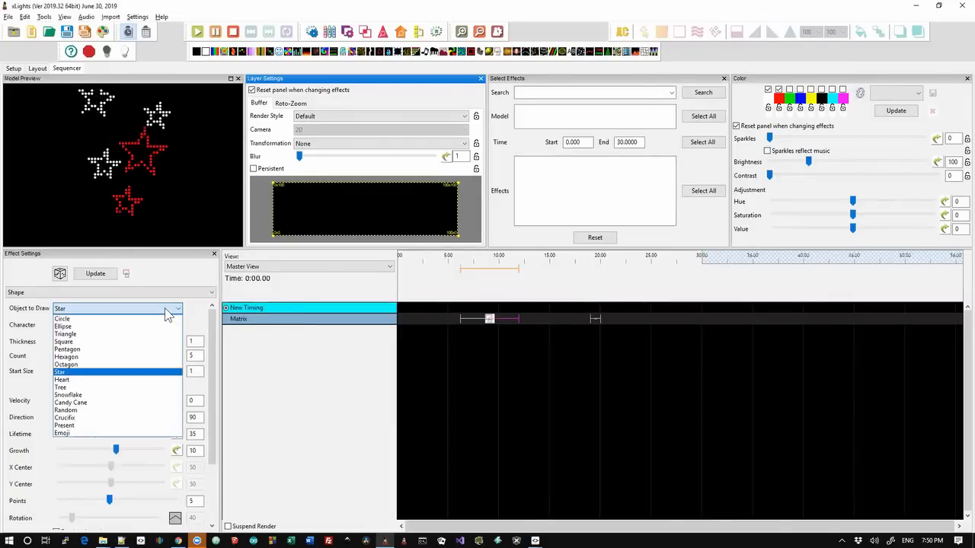
{"action": "left_click", "coordinate": [131, 327]}
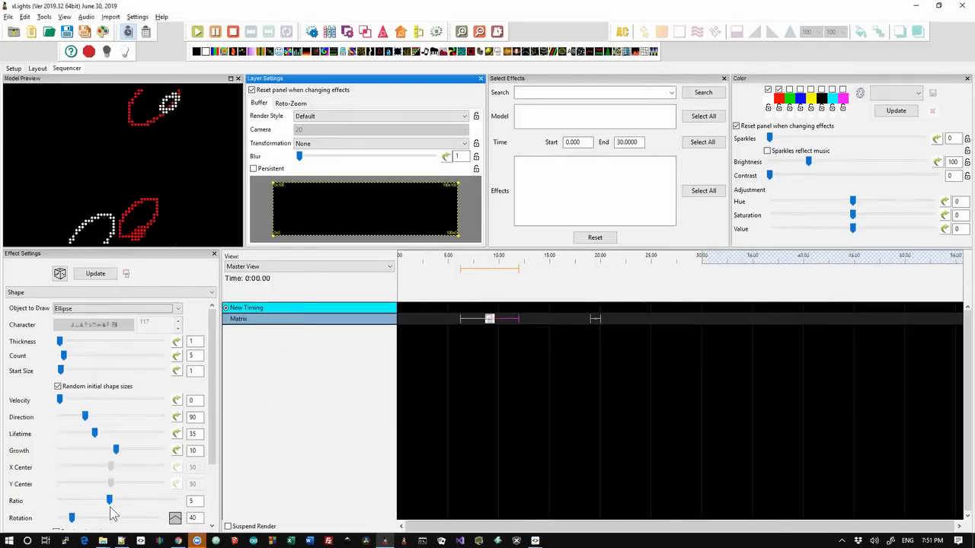
{"action": "left_click_drag", "start_coordinate": [110, 503], "coordinate": [174, 509]}
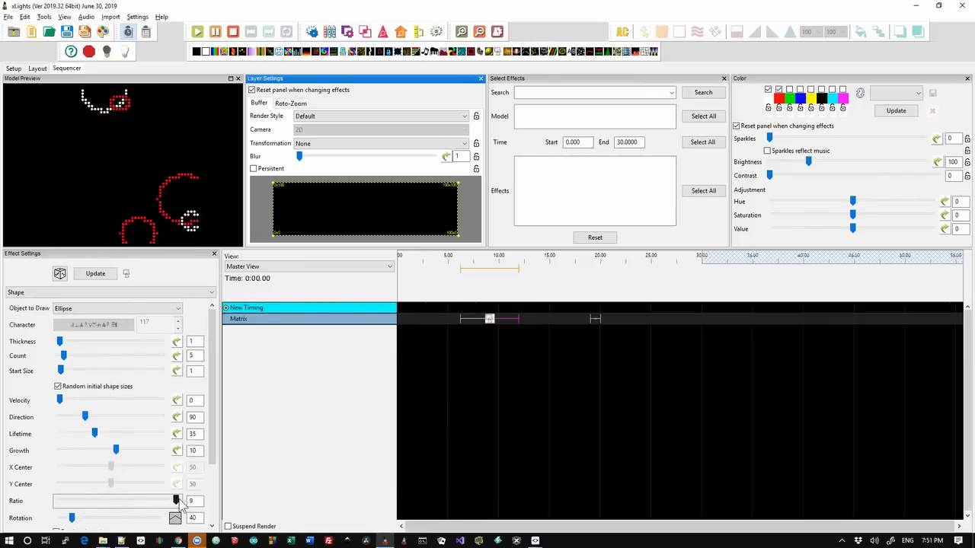
{"action": "left_click_drag", "start_coordinate": [180, 506], "coordinate": [61, 500]}
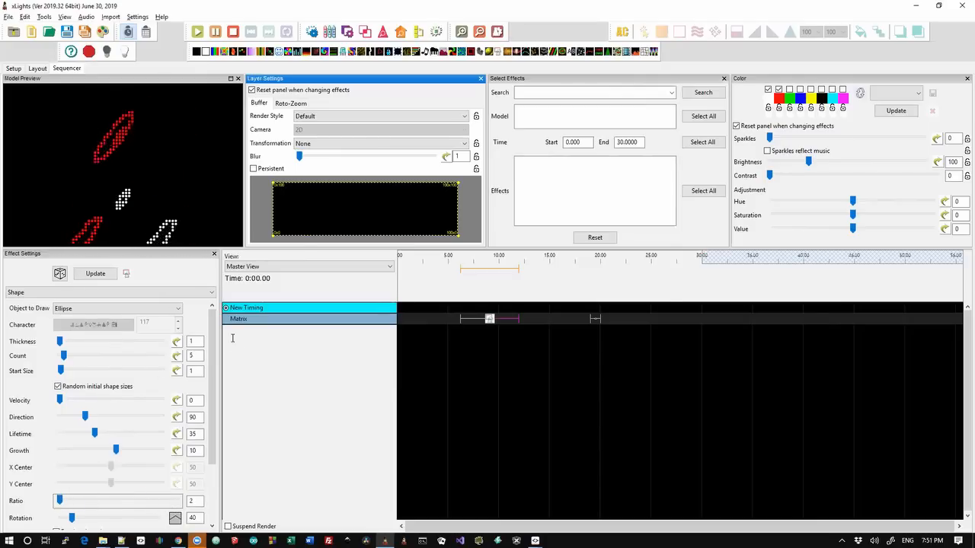
Return to the Notepad++ update notes and highlight the 2019.25 line about support for scss palette files
{"action": "key", "text": "alt+Tab"}
{"action": "key", "text": "shift+Up"}
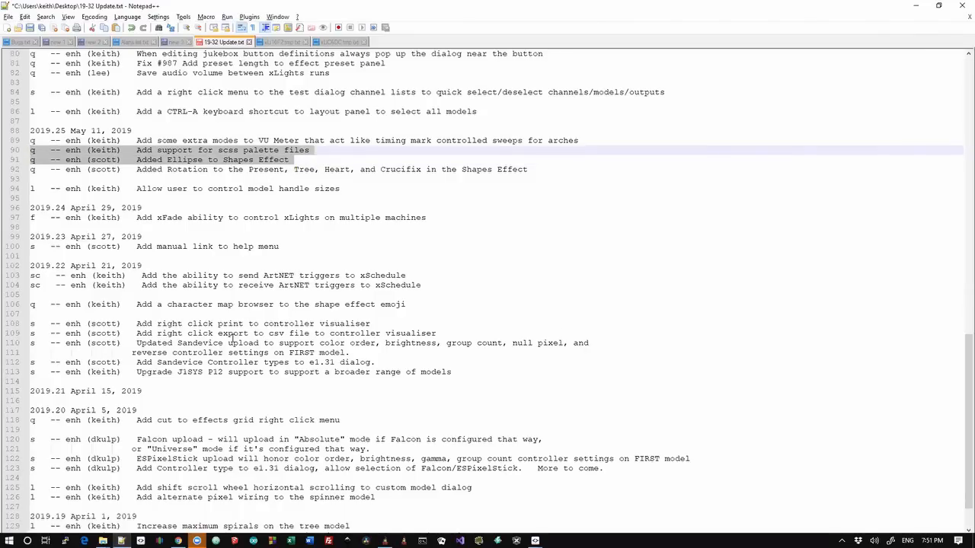
{"action": "key", "text": "Down"}
{"action": "key", "text": "Up"}
{"action": "key", "text": "shift+Down"}
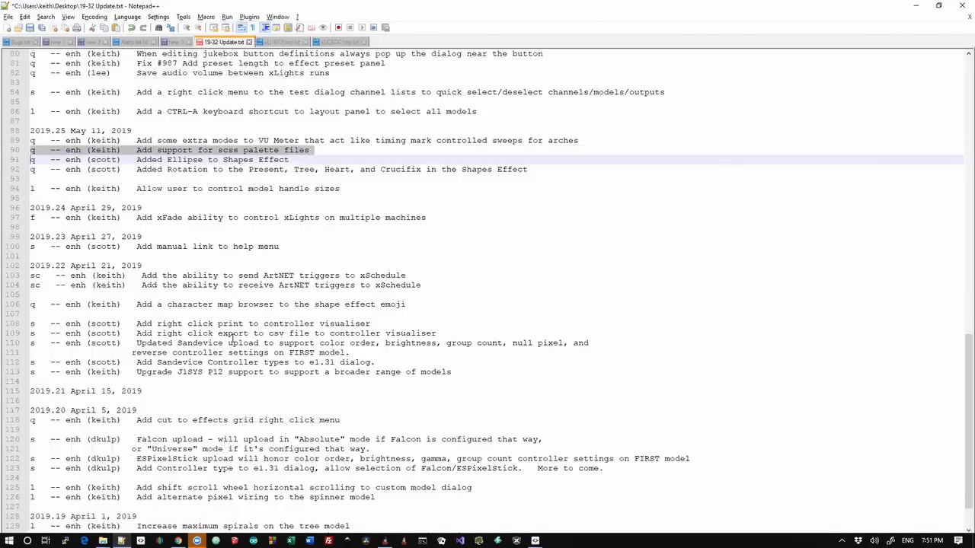
Switch to Chrome, search the web for scss palettes, and start the colour scheme generator on coolors.co
{"action": "key", "text": "alt+Tab"}
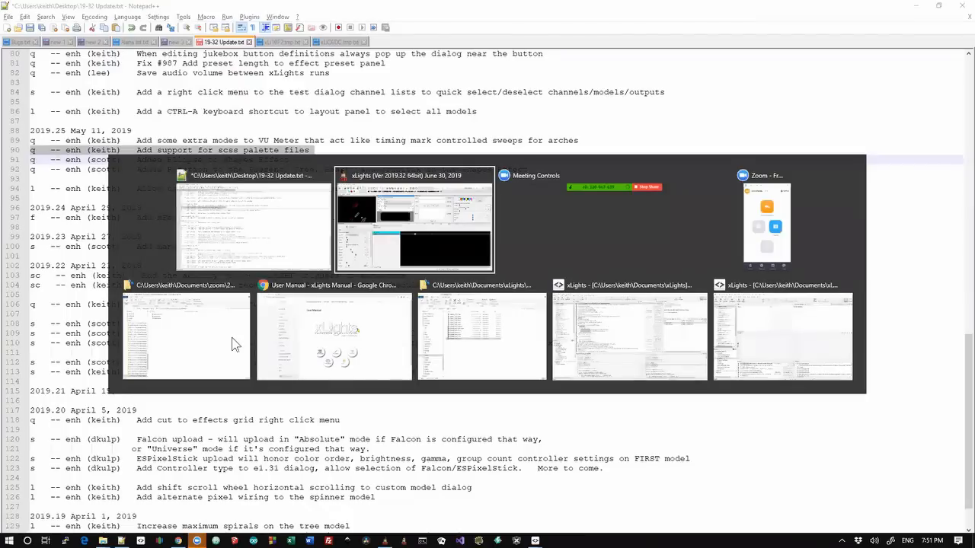
{"action": "key", "text": "alt+Tab"}
{"action": "key", "text": "alt+Tab"}
{"action": "key", "text": "alt+Tab"}
{"action": "key", "text": "alt+Tab"}
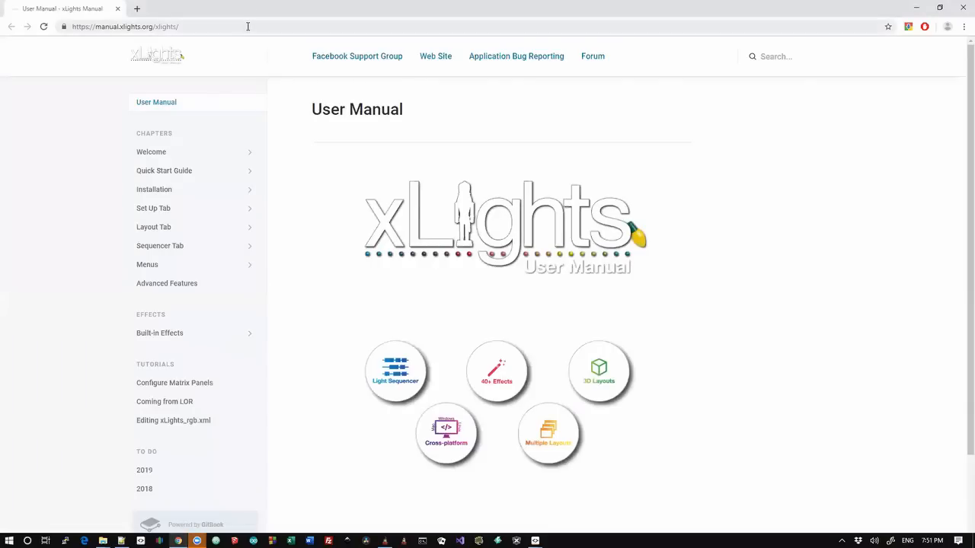
{"action": "left_click", "coordinate": [247, 26]}
{"action": "type", "text": "scss"}
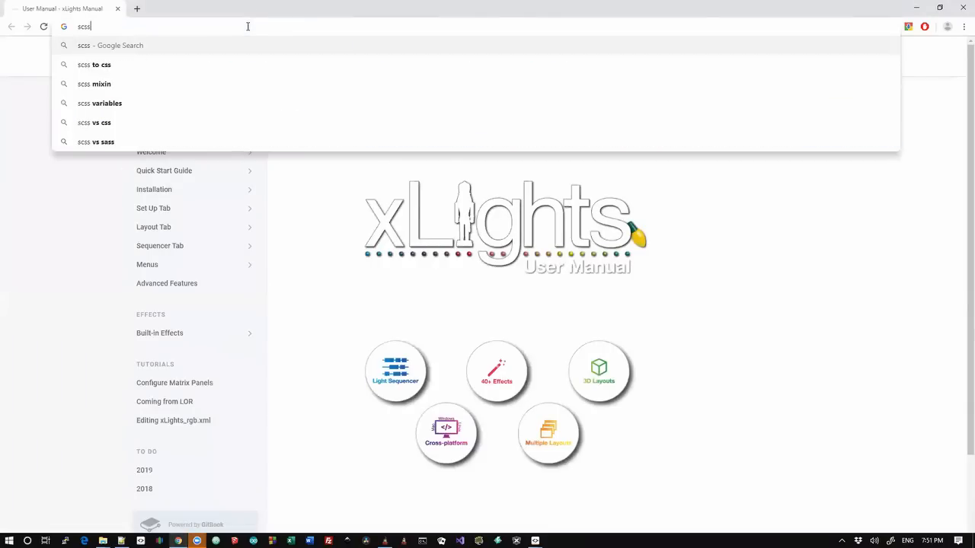
{"action": "type", "text": " pale"}
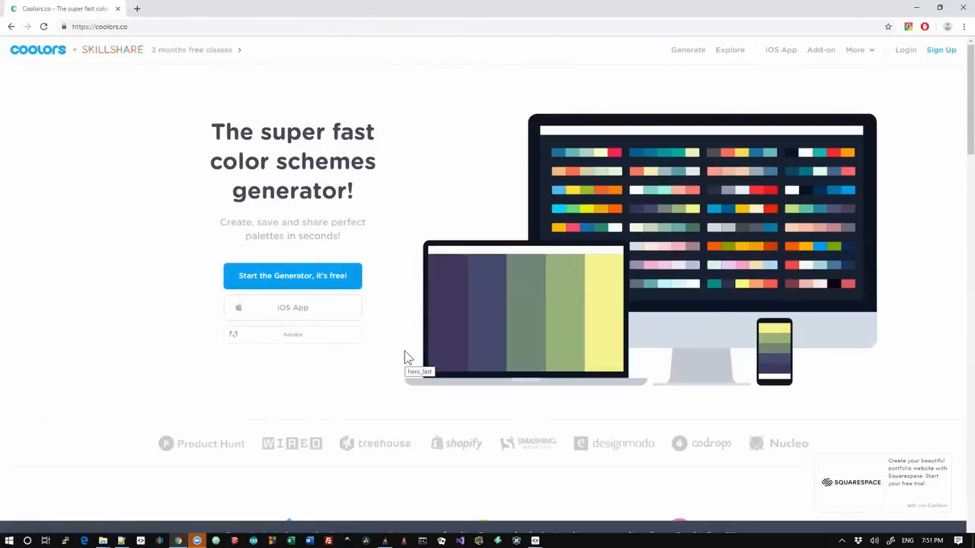
{"action": "left_click", "coordinate": [317, 281]}
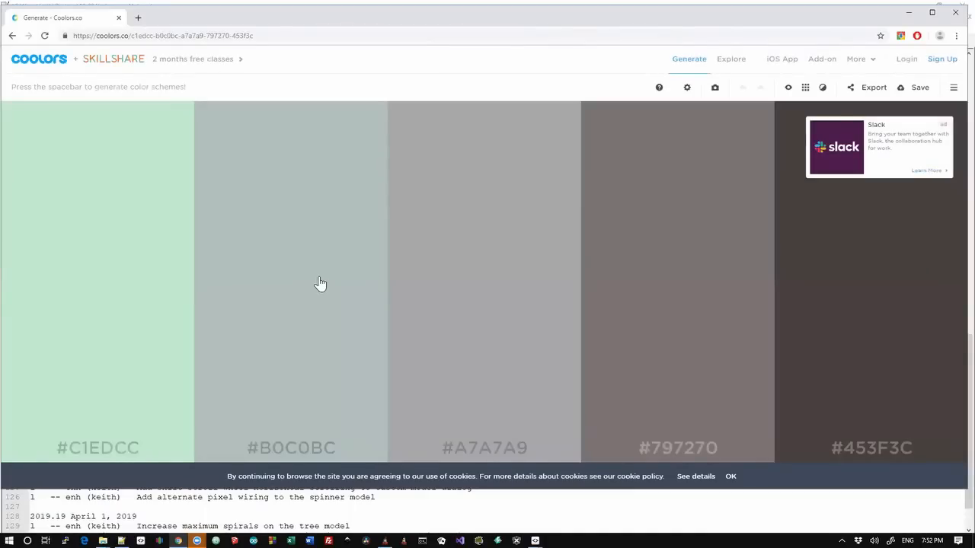
Generate several new Coolors colour schemes until an orange-to-red palette starting with #E89005 is produced
{"action": "key", "text": "space"}
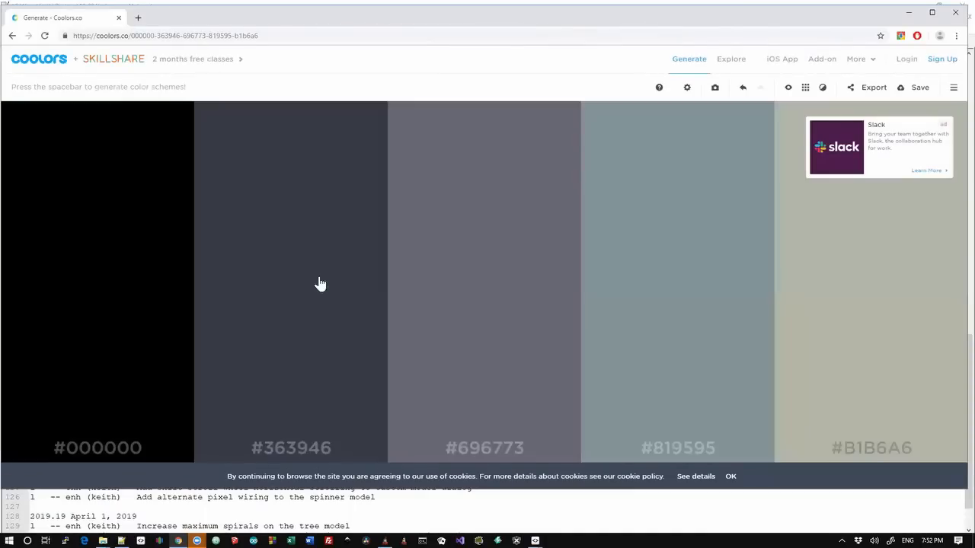
{"action": "key", "text": "space"}
{"action": "key", "text": "space"}
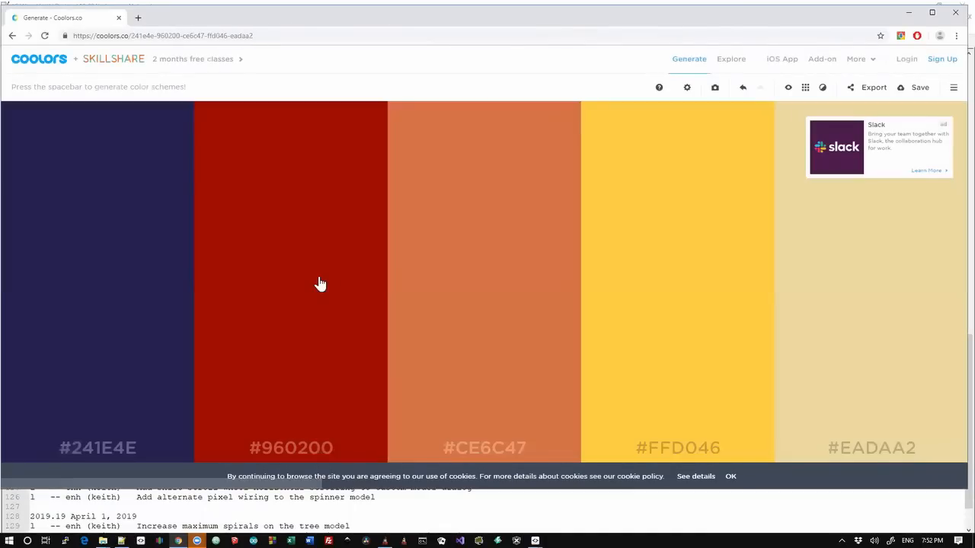
{"action": "key", "text": "space"}
{"action": "key", "text": "space"}
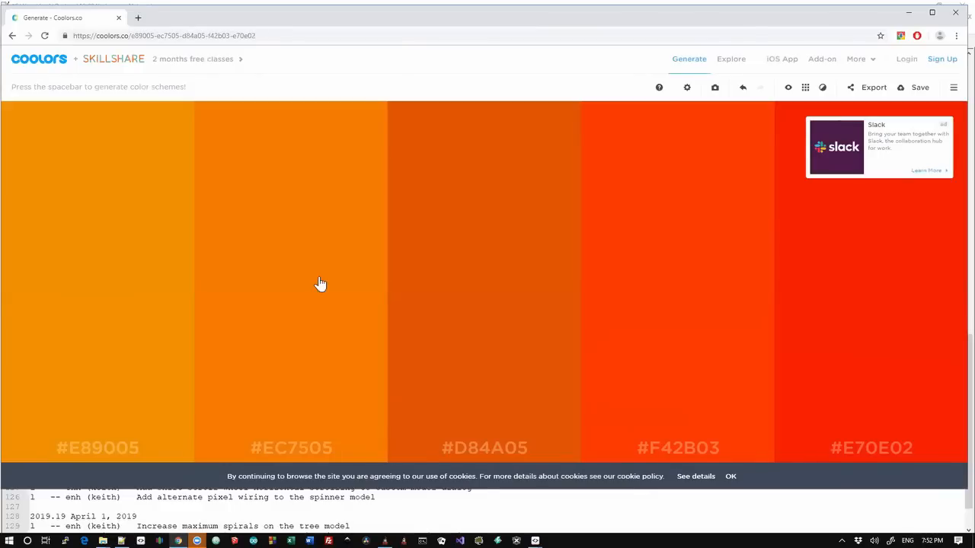
Generate new Coolors colour schemes until the palette starting with #002500 is produced and export it as an SCSS file
{"action": "key", "text": "space"}
{"action": "key", "text": "space"}
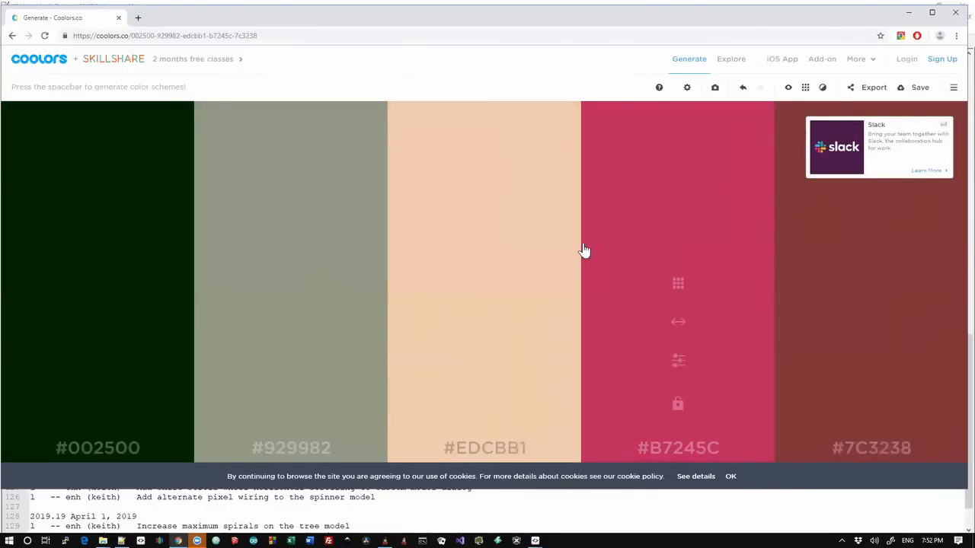
{"action": "left_click", "coordinate": [868, 87]}
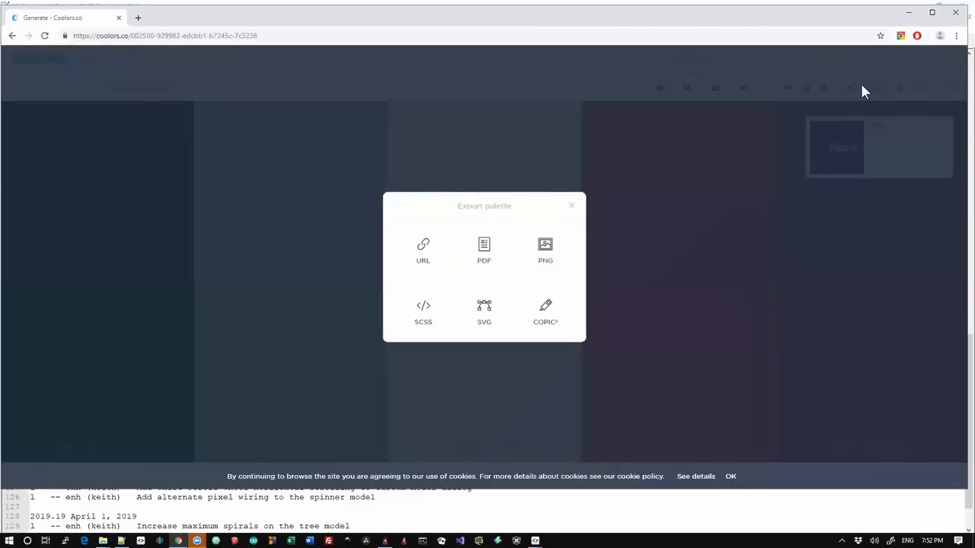
{"action": "left_click", "coordinate": [424, 313]}
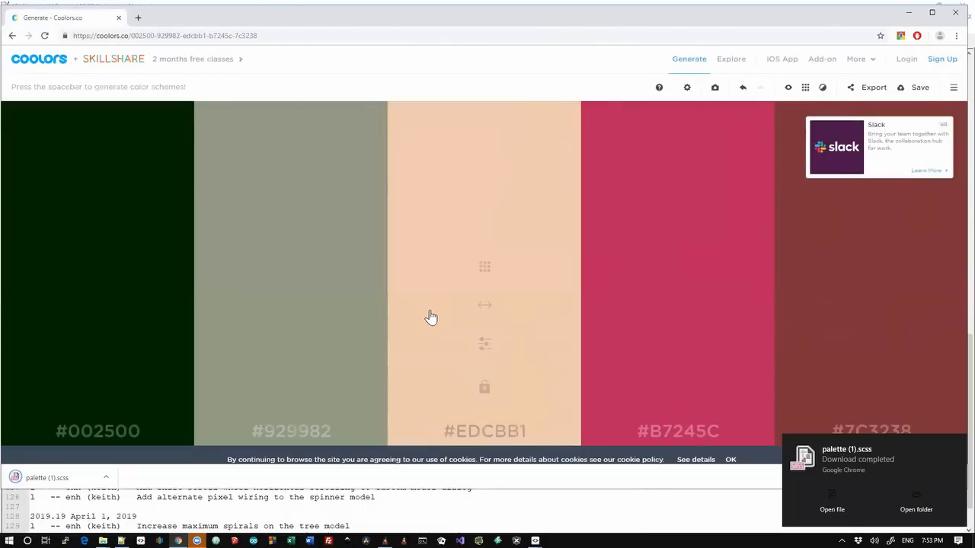
Switch to xLights and look at the saved palette list in the colour settings
{"action": "key", "text": "alt+Tab"}
{"action": "key", "text": "Tab"}
{"action": "key", "text": "Tab"}
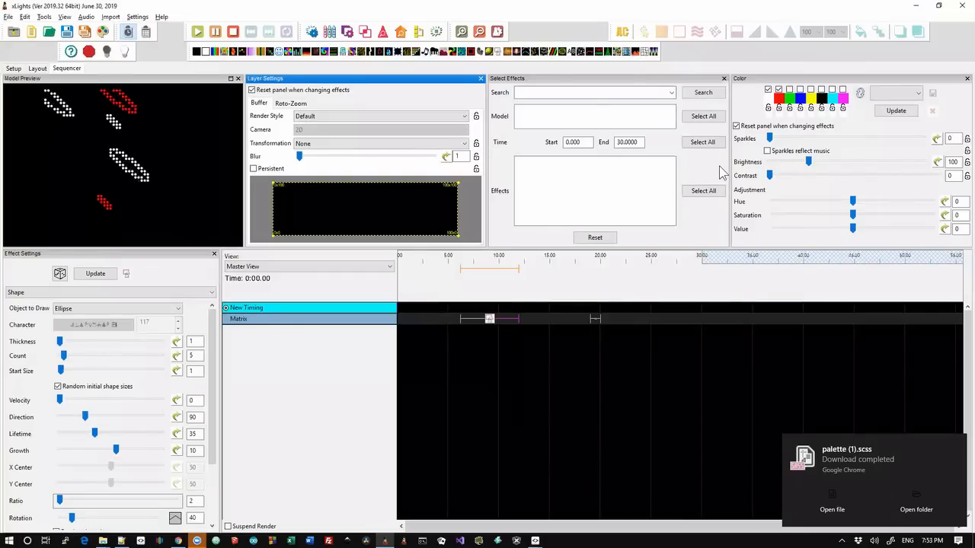
{"action": "left_click", "coordinate": [920, 93]}
{"action": "left_click", "coordinate": [911, 94]}
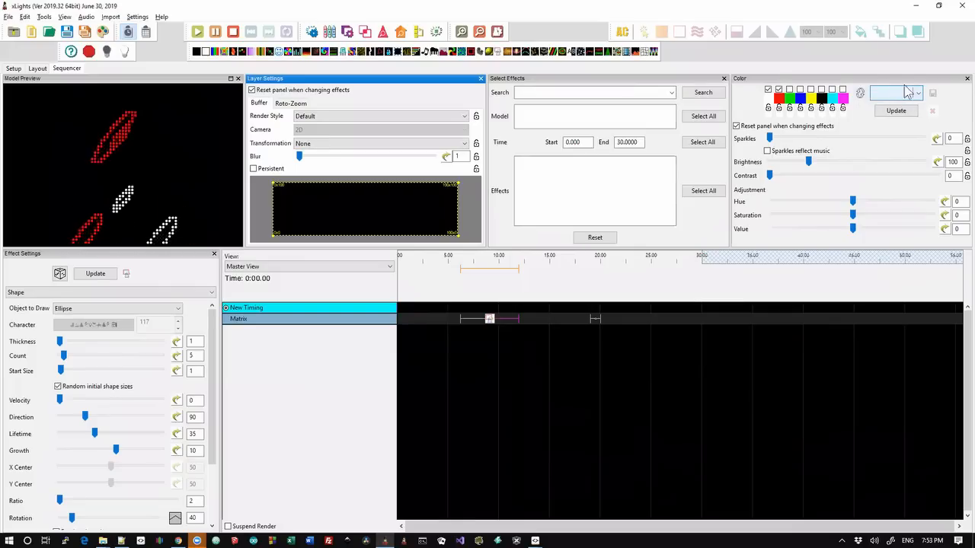
Switch to File Explorer and search the Downloads folder for *.scss files
{"action": "key", "text": "alt+Tab"}
{"action": "key", "text": "alt+Tab"}
{"action": "key", "text": "alt+Tab"}
{"action": "key", "text": "alt+Tab"}
{"action": "key", "text": "alt+Tab"}
{"action": "key", "text": "alt+Tab"}
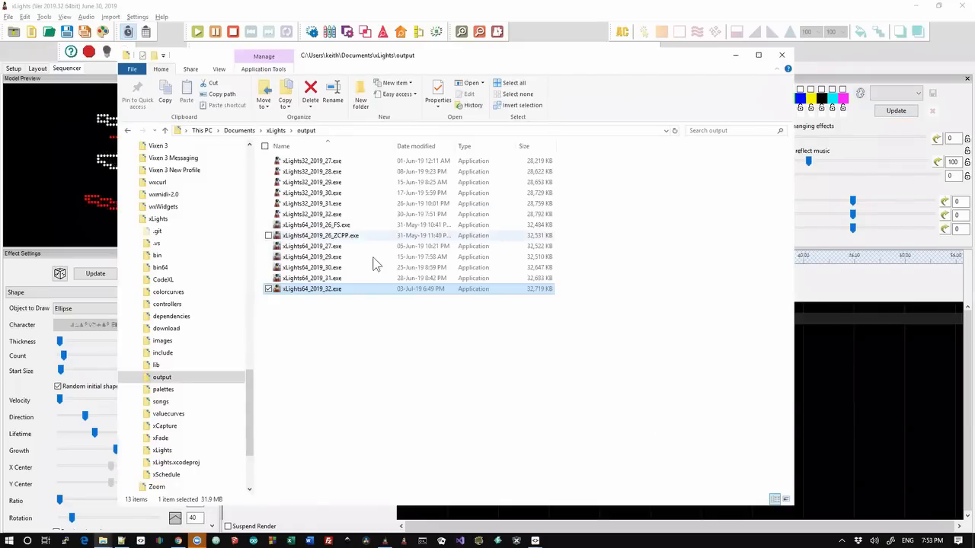
{"action": "left_click_drag", "start_coordinate": [255, 399], "coordinate": [257, 178]}
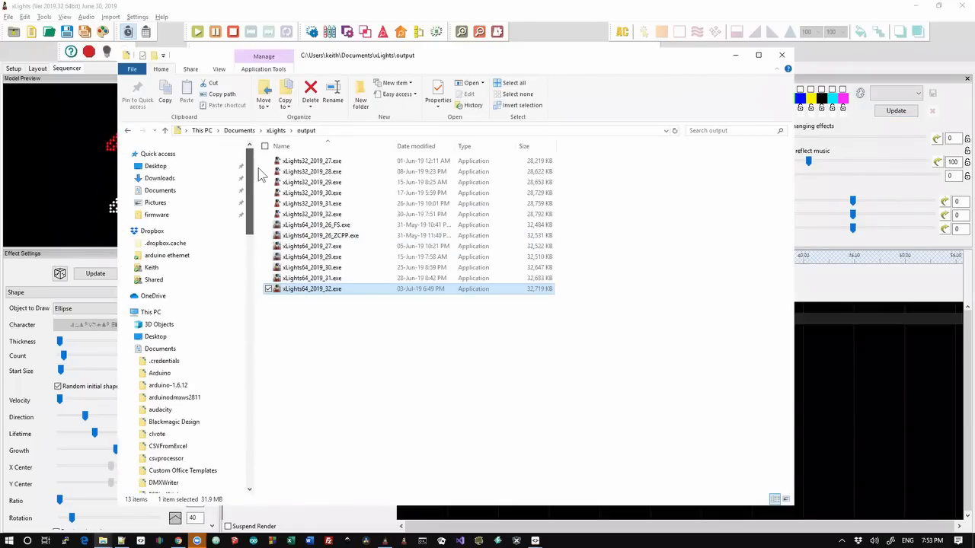
{"action": "left_click", "coordinate": [159, 178]}
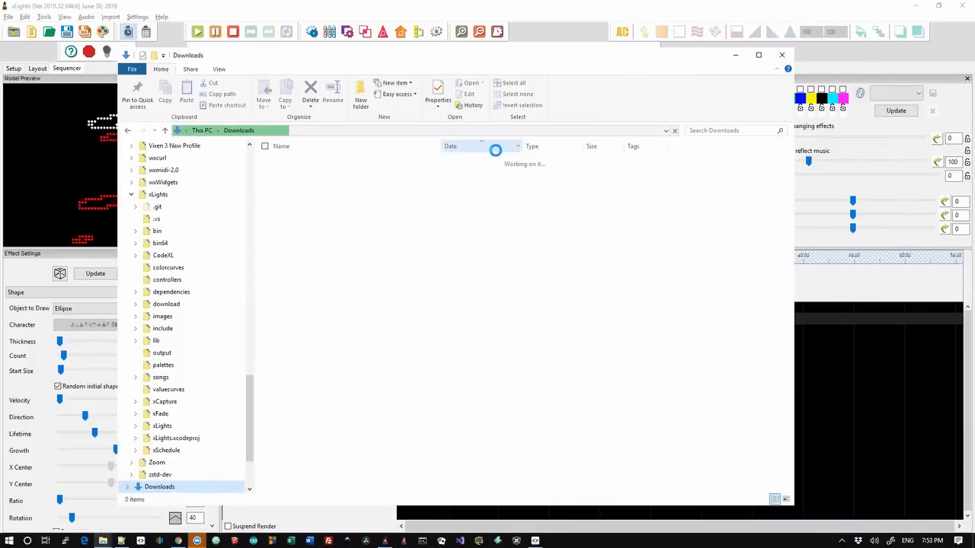
{"action": "left_click", "coordinate": [696, 131]}
{"action": "type", "text": "*.s"}
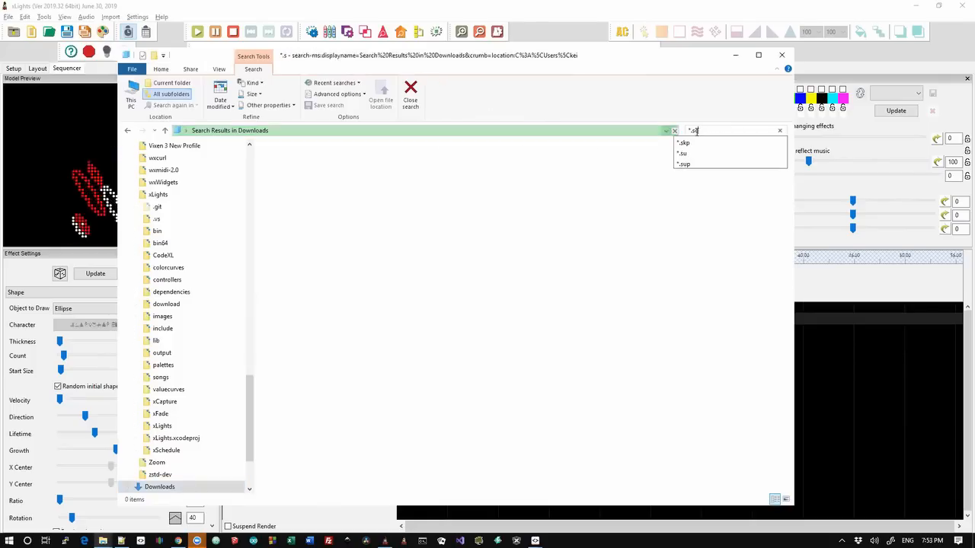
{"action": "type", "text": "css"}
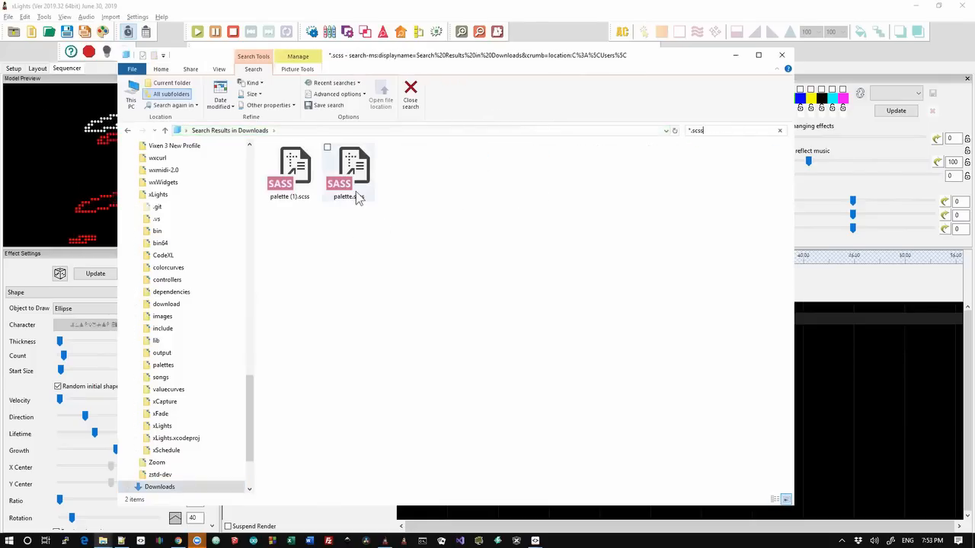
Copy palette (1).scss and palette.scss, and open the Demo folder on the Desktop
{"action": "left_click", "coordinate": [354, 192]}
{"action": "left_click_drag", "start_coordinate": [422, 229], "coordinate": [284, 150]}
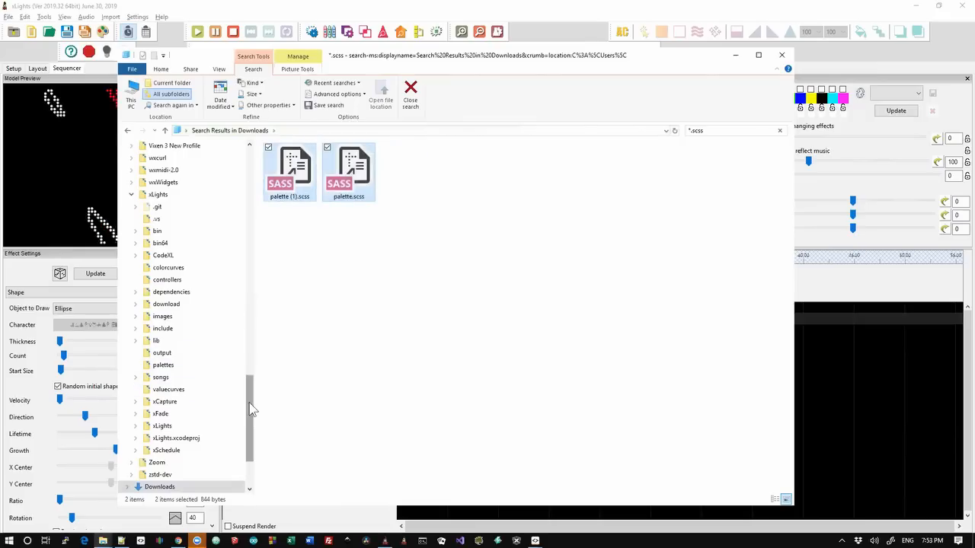
{"action": "left_click_drag", "start_coordinate": [250, 403], "coordinate": [256, 178]}
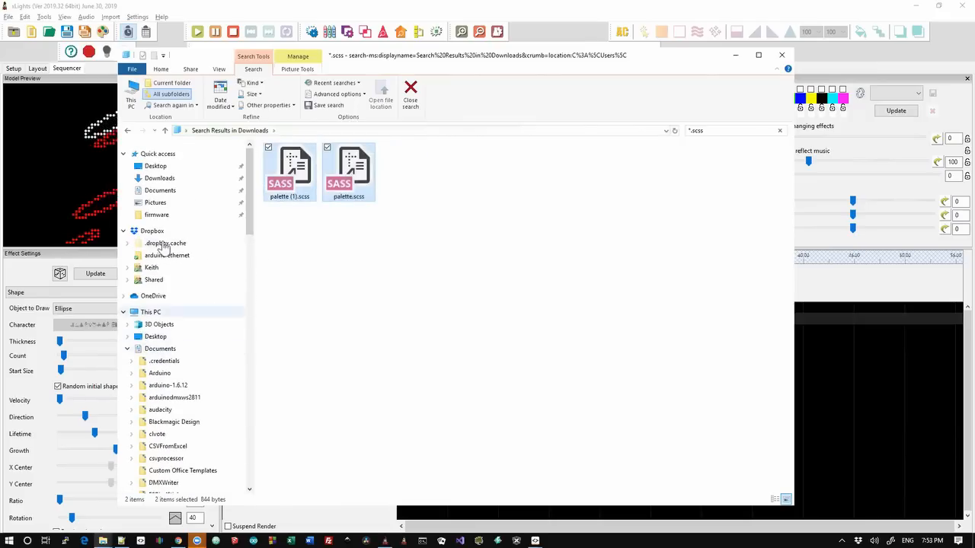
{"action": "left_click", "coordinate": [157, 169]}
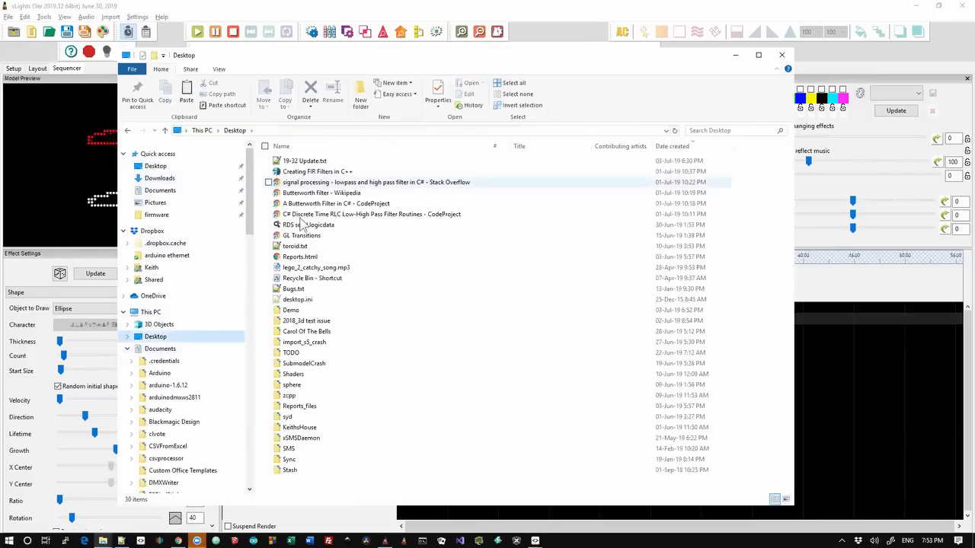
{"action": "double_click", "coordinate": [323, 312]}
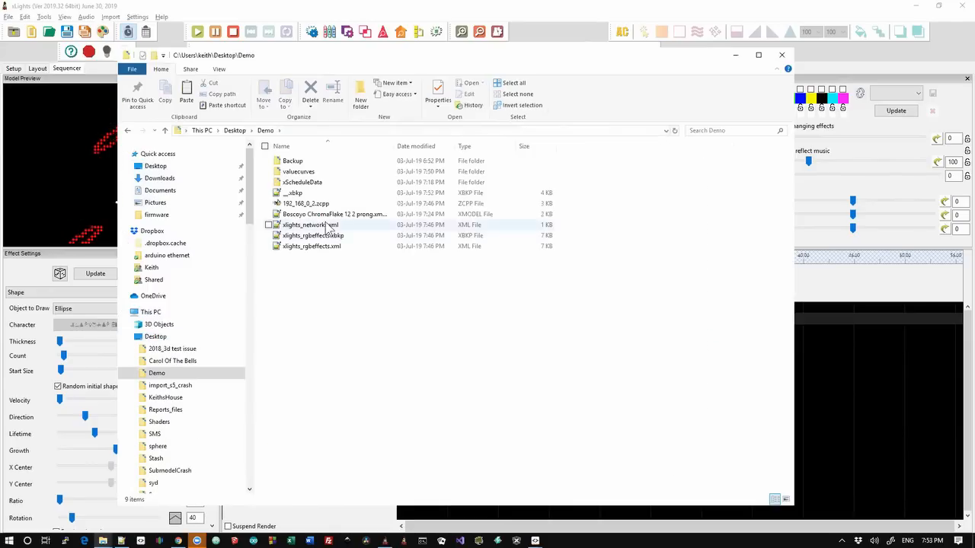
In xLights, enable the blue colour, change the cyan swatch to blue, and save these colours as a palette
{"action": "left_click", "coordinate": [893, 181]}
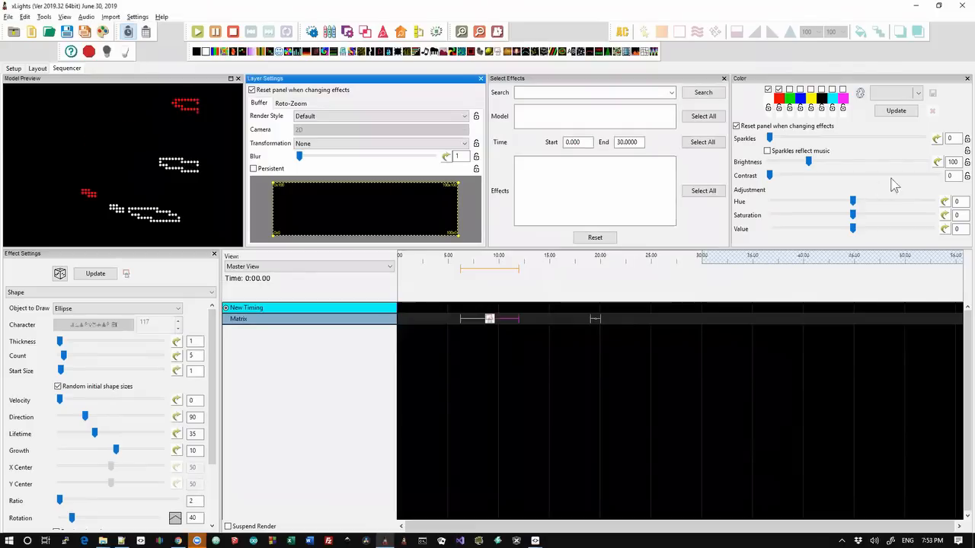
{"action": "left_click", "coordinate": [800, 89]}
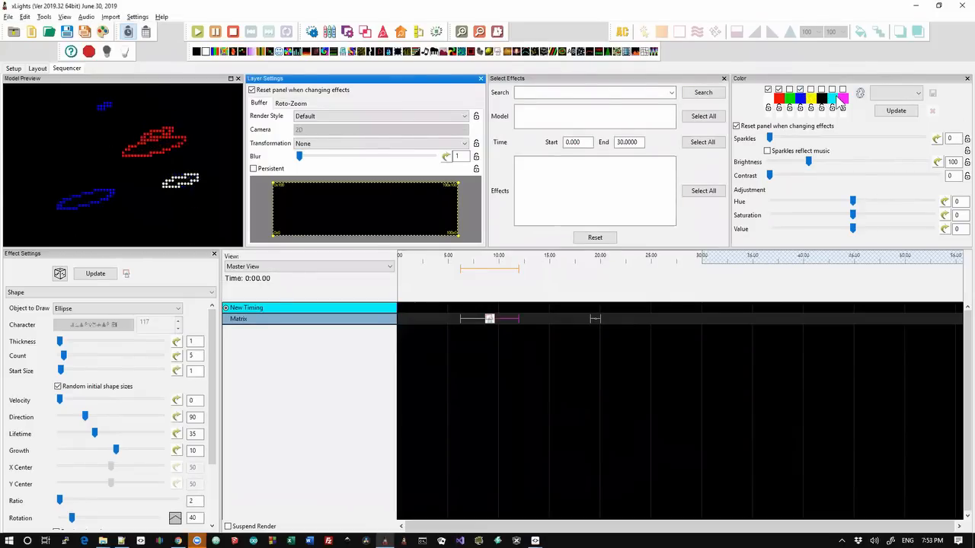
{"action": "left_click", "coordinate": [841, 99]}
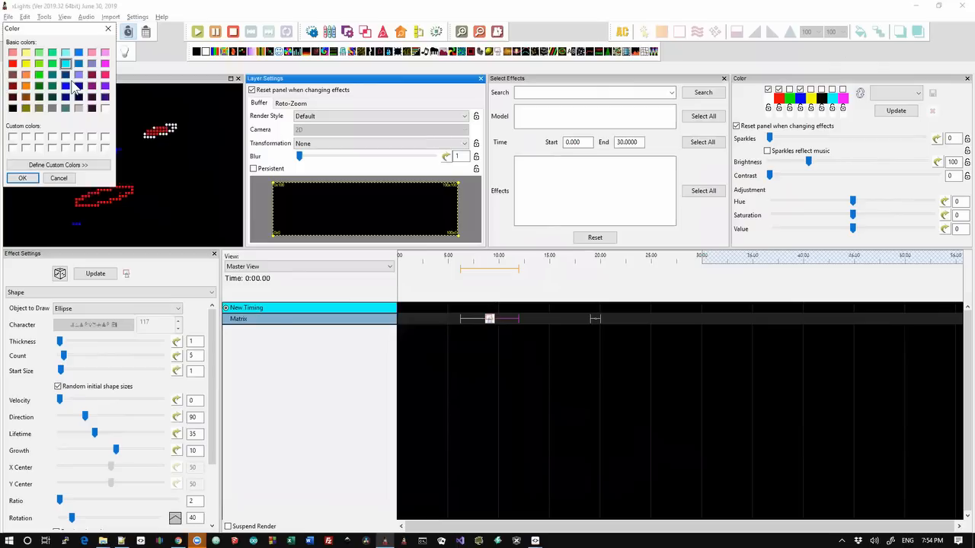
{"action": "left_click", "coordinate": [67, 87]}
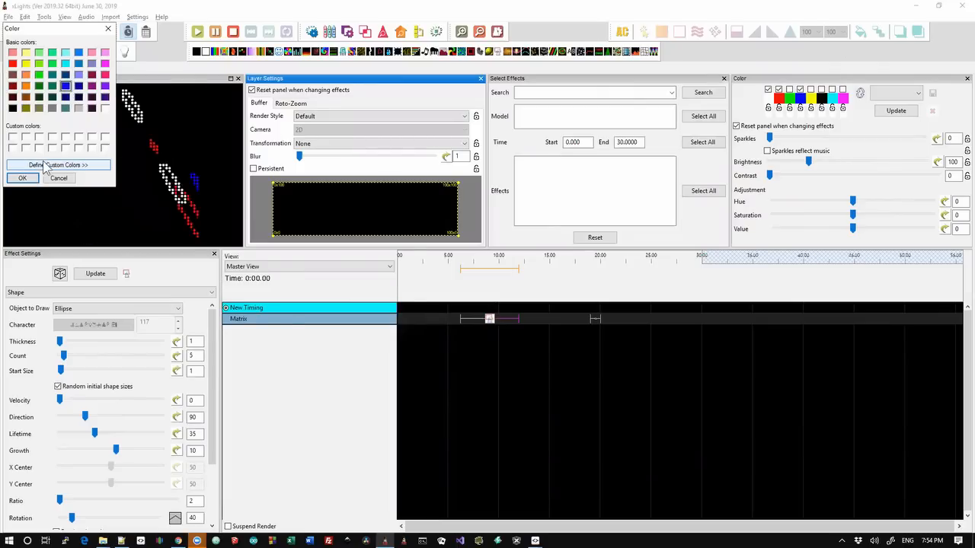
{"action": "left_click", "coordinate": [22, 178]}
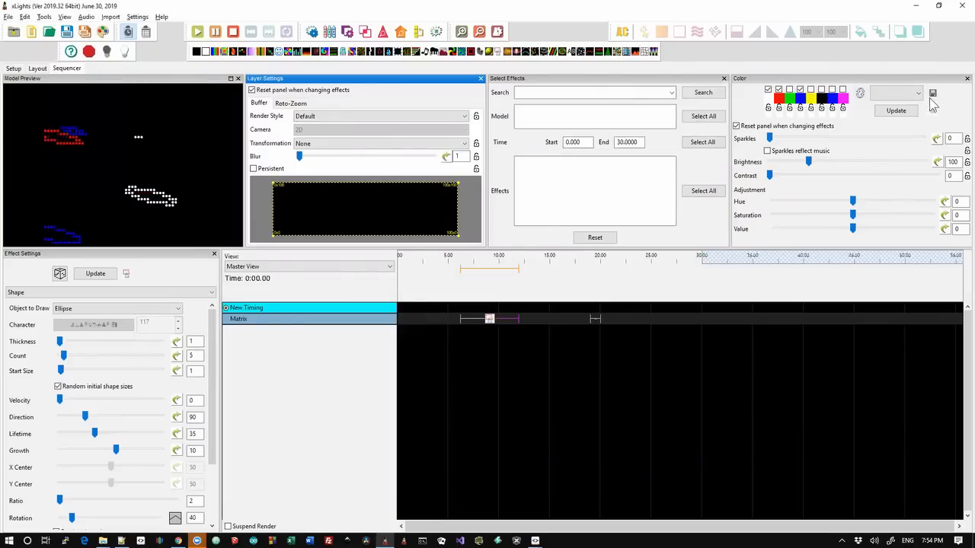
{"action": "left_click", "coordinate": [899, 112]}
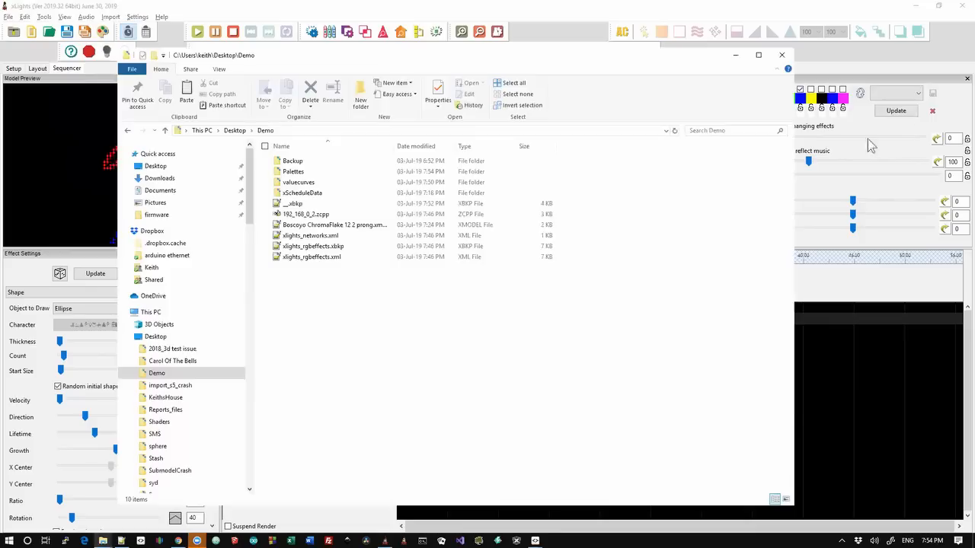
Return to File Explorer and paste the two copied scss files into the Palettes folder inside Demo
{"action": "key", "text": "alt+Tab"}
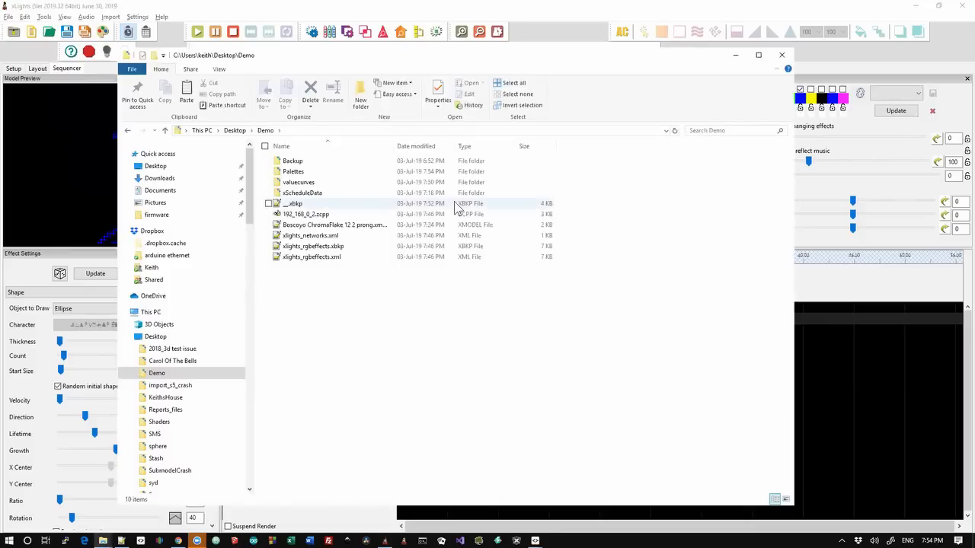
{"action": "double_click", "coordinate": [304, 173]}
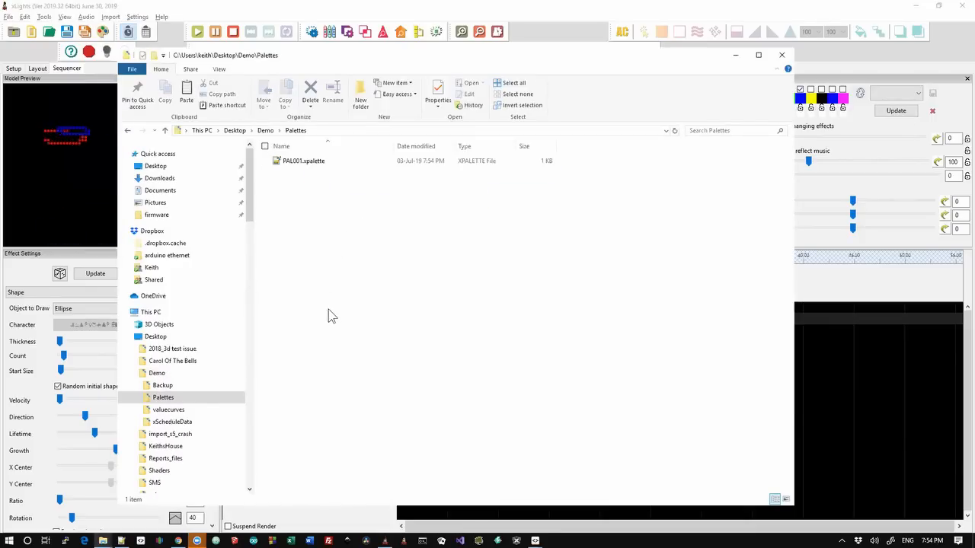
{"action": "key", "text": "ctrl+v"}
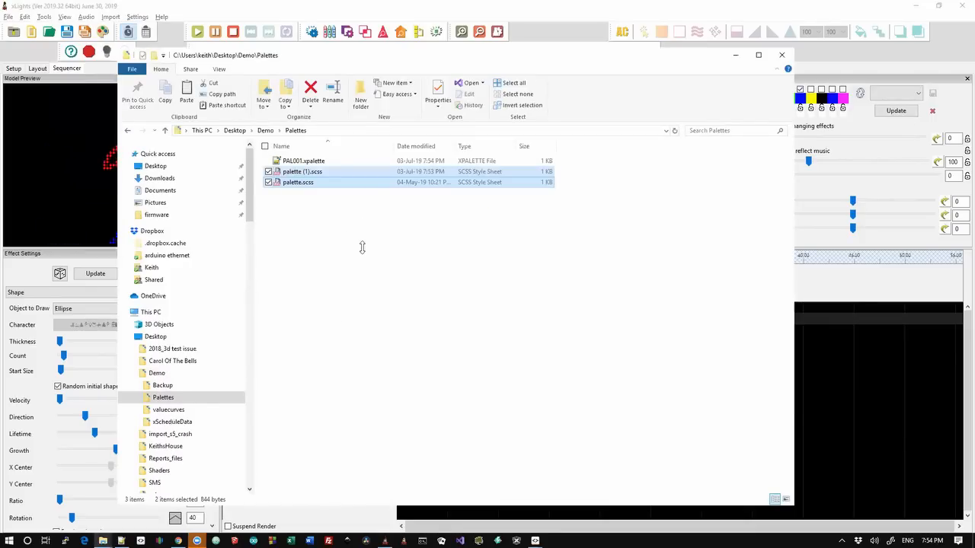
Return to xLights and check the saved palette list for the pasted scss palettes
{"action": "key", "text": "alt+Tab"}
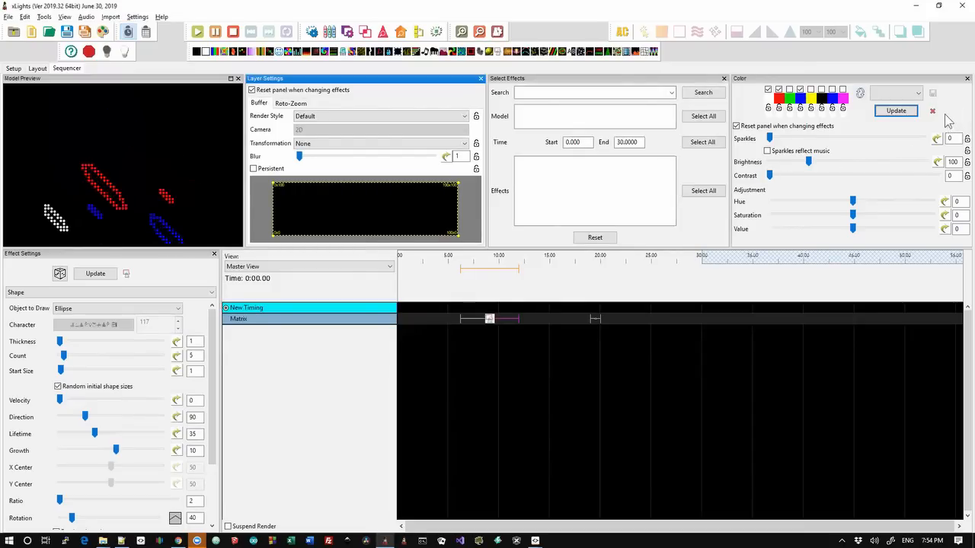
{"action": "left_click", "coordinate": [920, 95]}
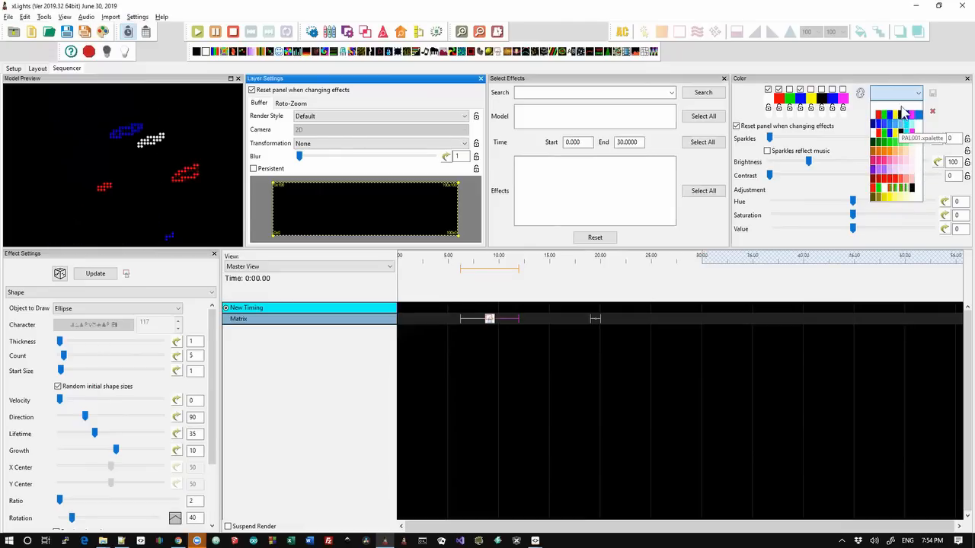
{"action": "left_click", "coordinate": [942, 109]}
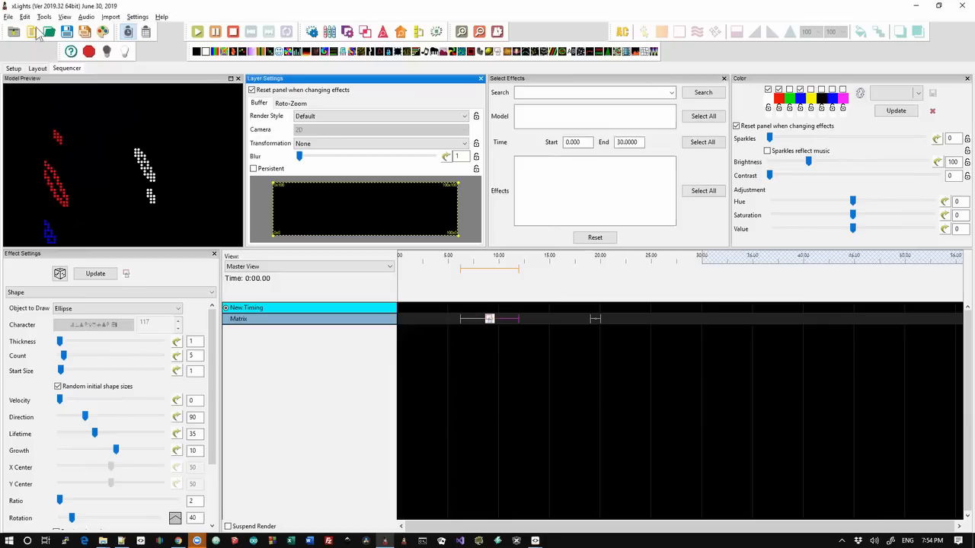
Restart xLights, discarding the sequence changes and declining to save the network setup changes
{"action": "left_click", "coordinate": [32, 32]}
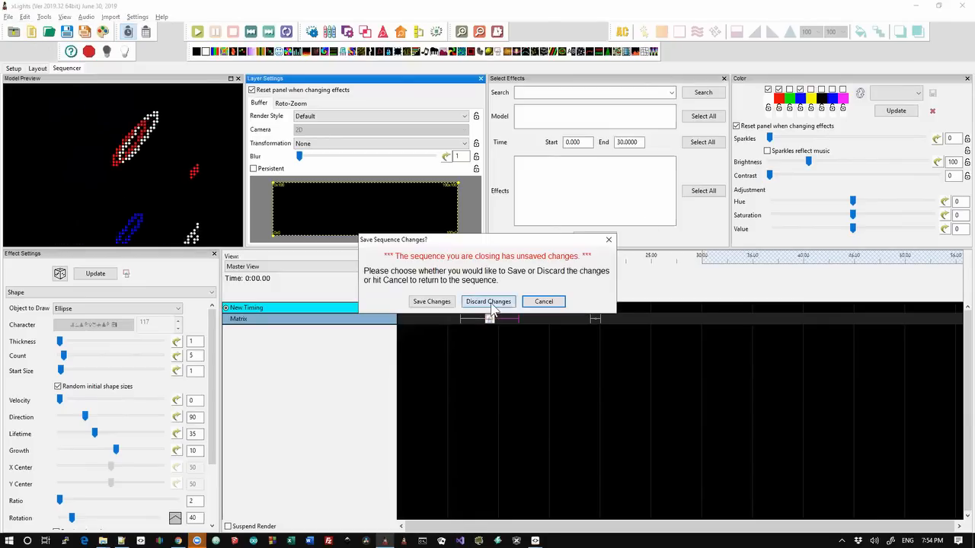
{"action": "left_click", "coordinate": [489, 302]}
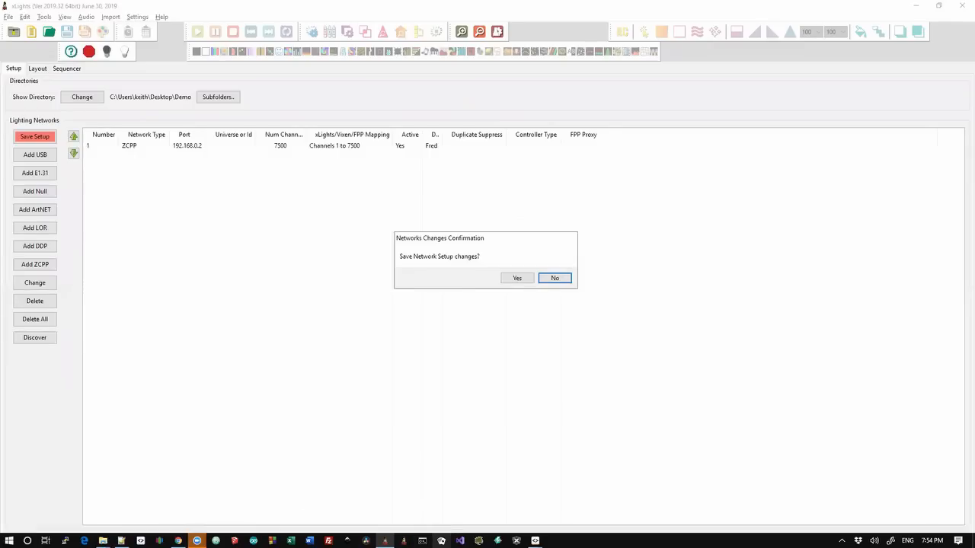
{"action": "mouse_move", "coordinate": [385, 541]}
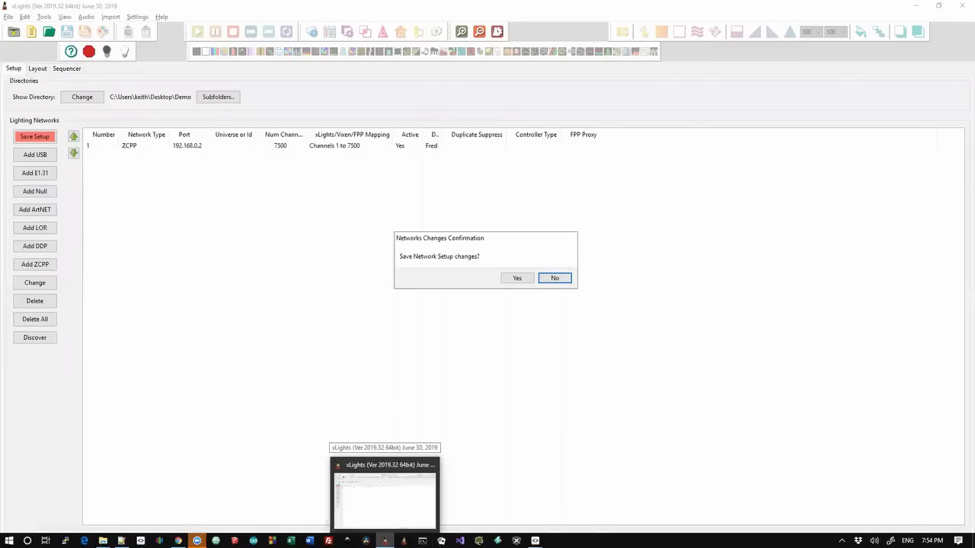
{"action": "left_click", "coordinate": [567, 278]}
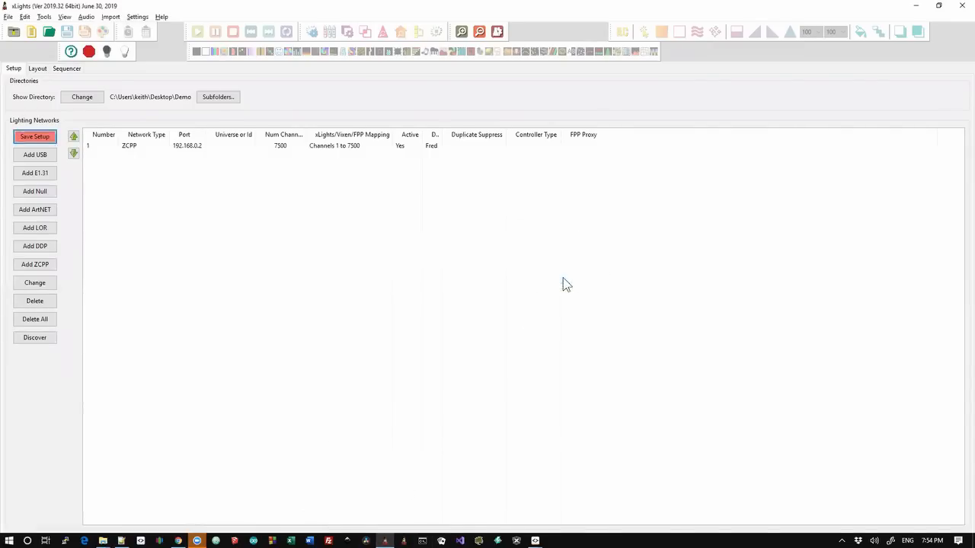
{"action": "key", "text": "alt+Tab"}
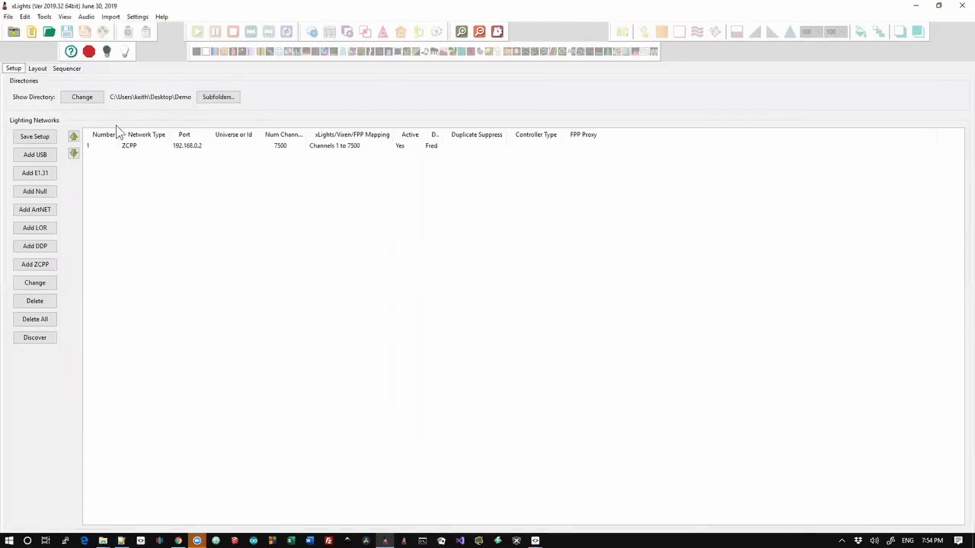
Create a new sequence with default settings and compare palette (1).scss in the saved palettes with the Coolors scheme in Chrome
{"action": "left_click", "coordinate": [31, 32]}
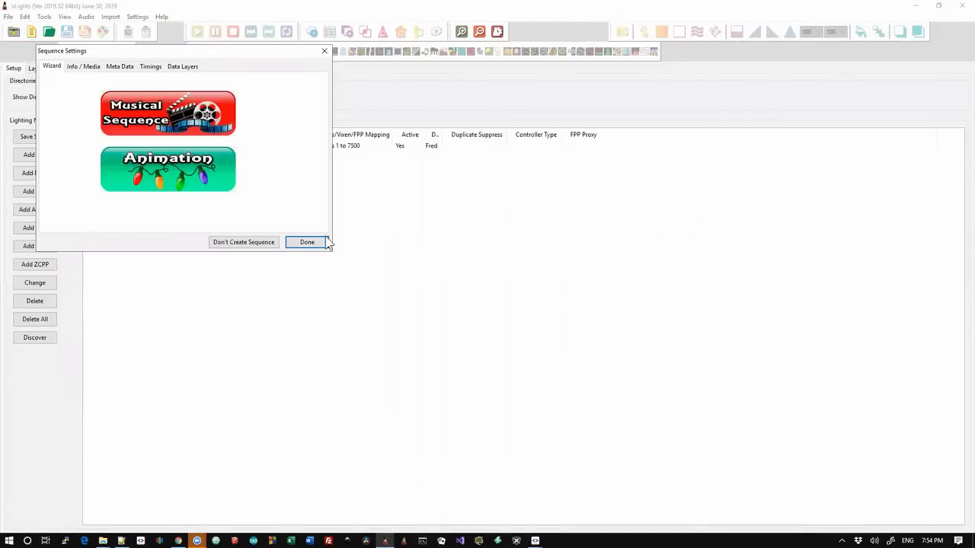
{"action": "left_click", "coordinate": [320, 242]}
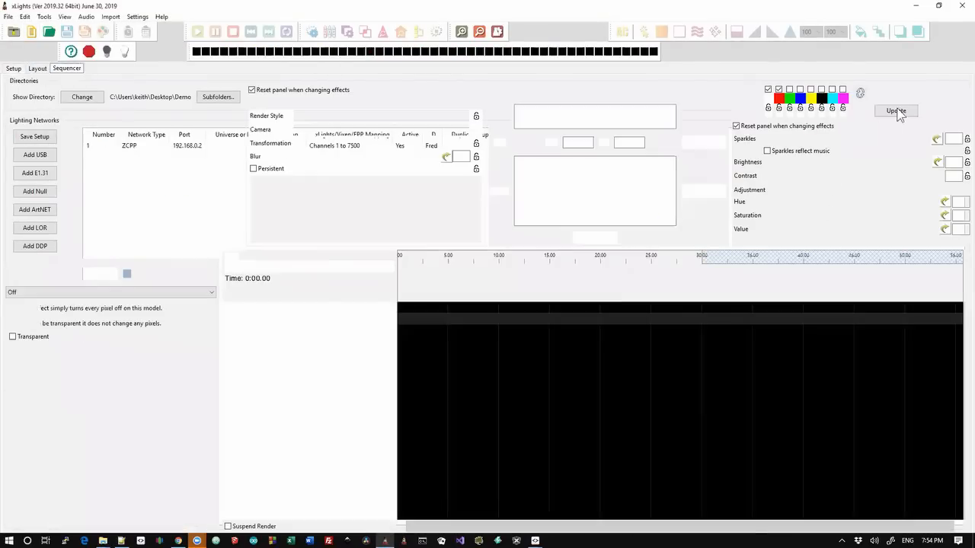
{"action": "left_click", "coordinate": [920, 94]}
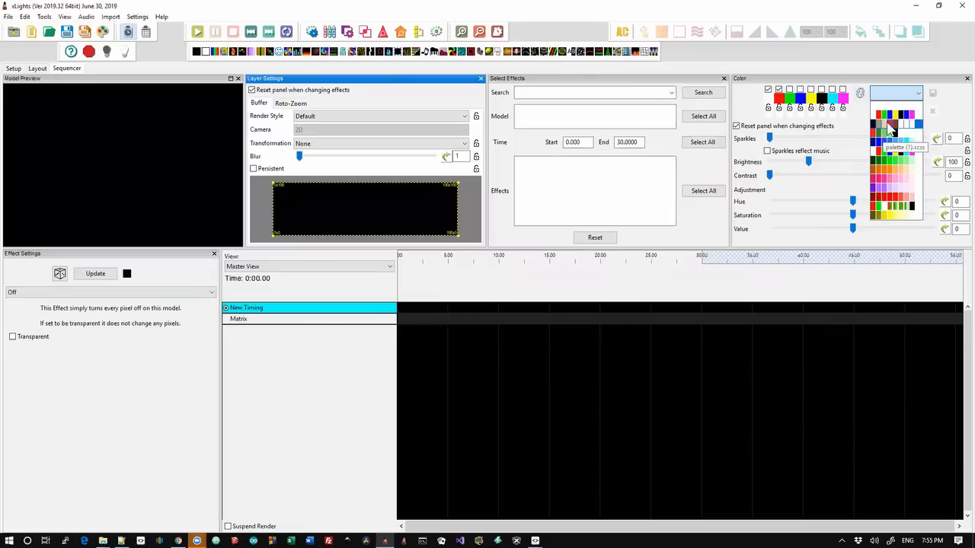
{"action": "key", "text": "alt+Tab"}
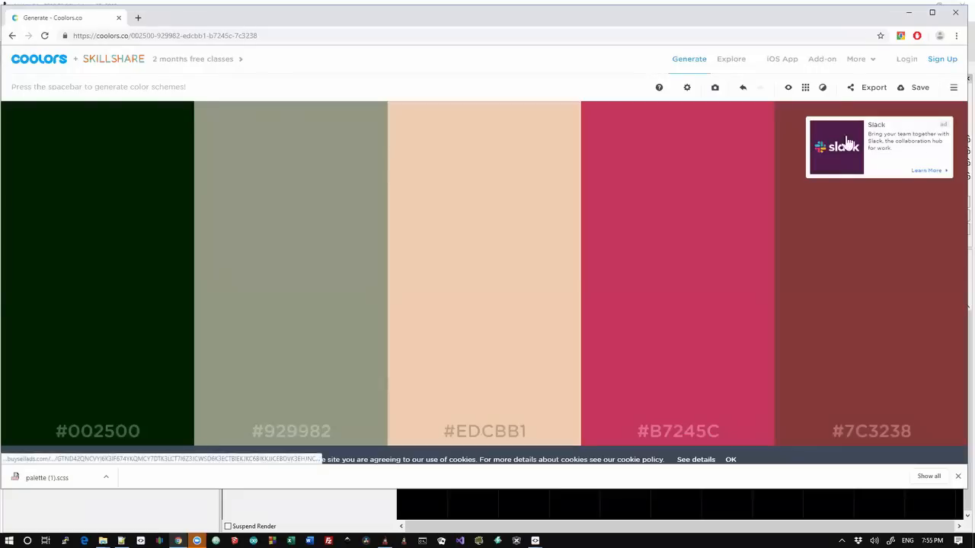
Generate a run of new random color schemes in Coolors
{"action": "key", "text": "space"}
{"action": "key", "text": "space"}
{"action": "key", "text": "space"}
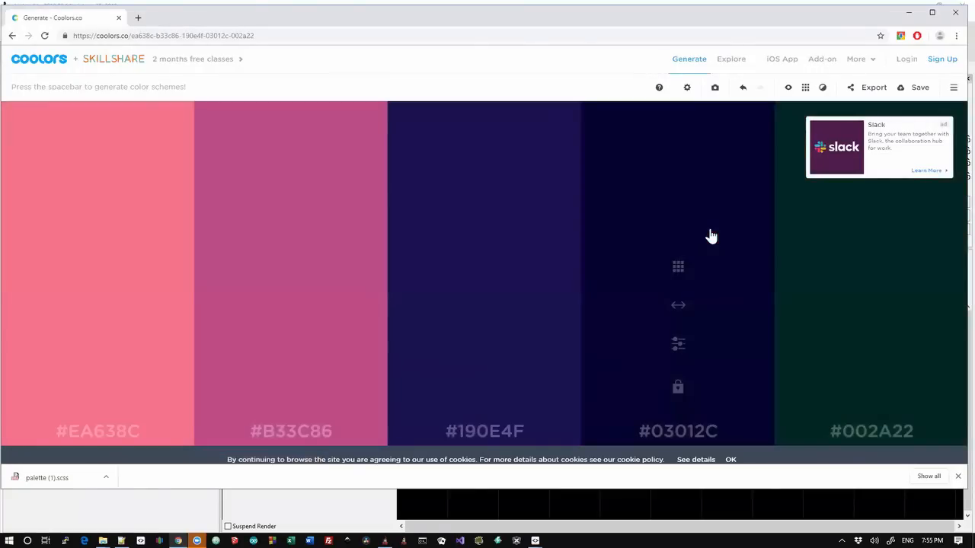
{"action": "key", "text": "space"}
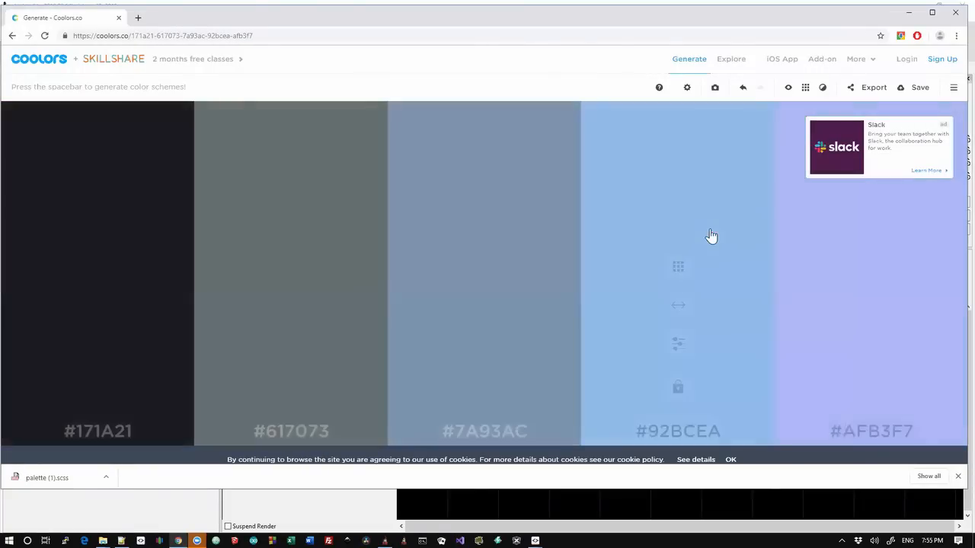
{"action": "key", "text": "space"}
{"action": "key", "text": "space"}
{"action": "key", "text": "space"}
{"action": "key", "text": "space"}
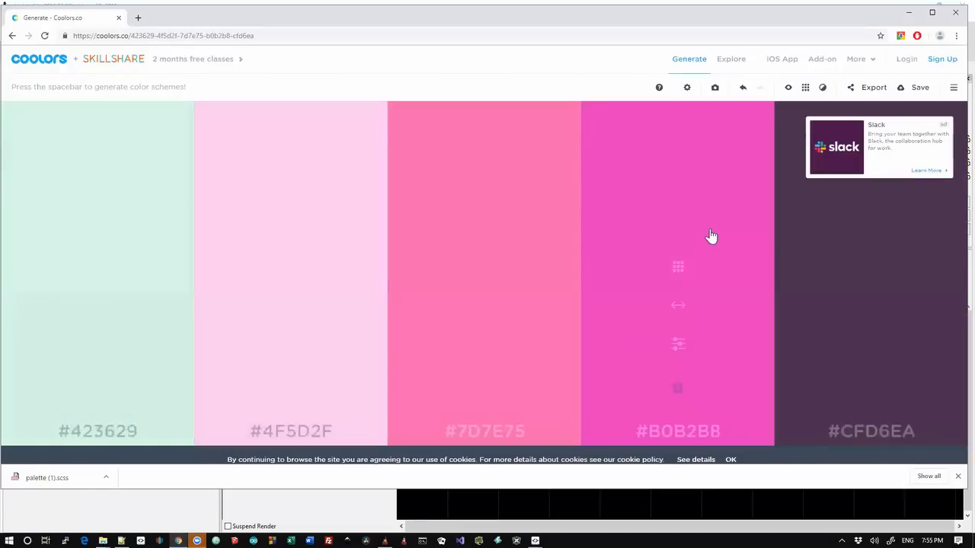
{"action": "key", "text": "space"}
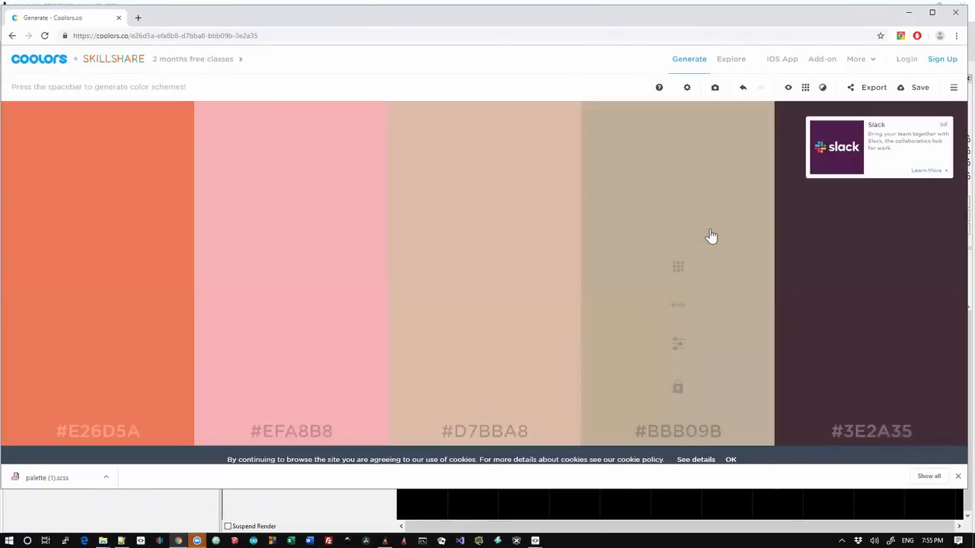
{"action": "key", "text": "space"}
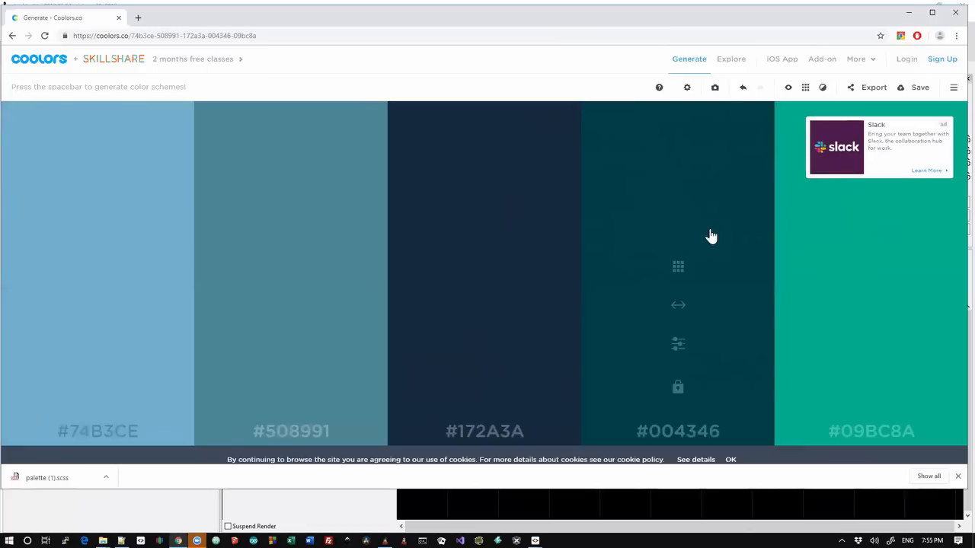
{"action": "key", "text": "space"}
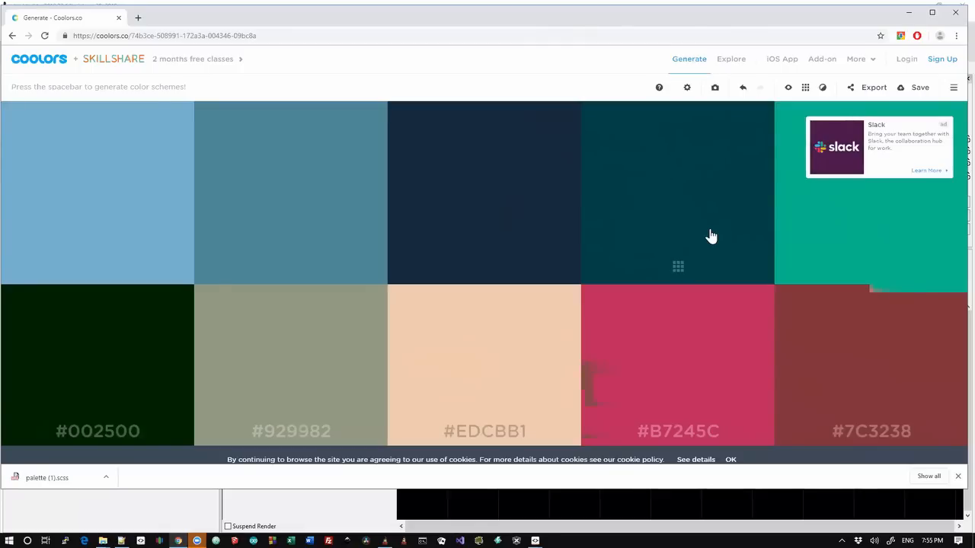
{"action": "key", "text": "space"}
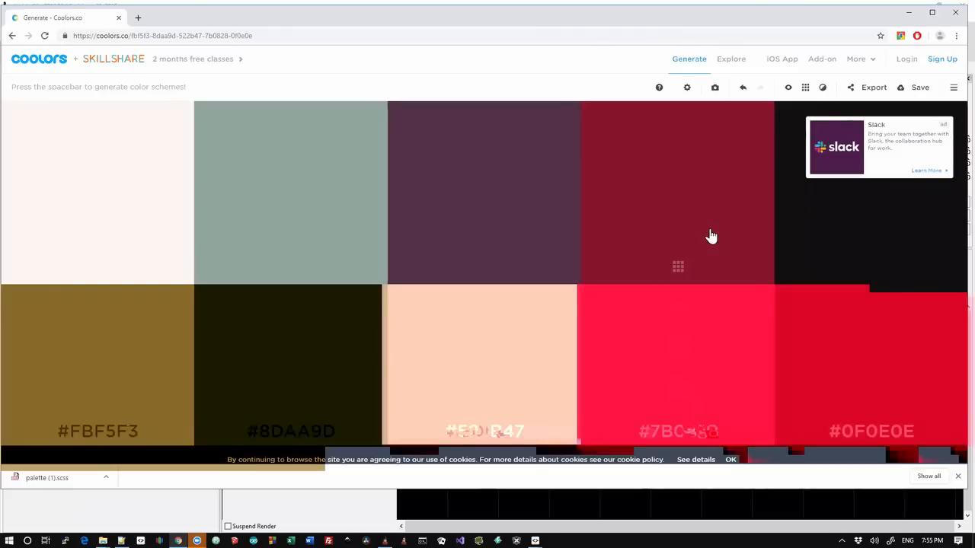
{"action": "key", "text": "space"}
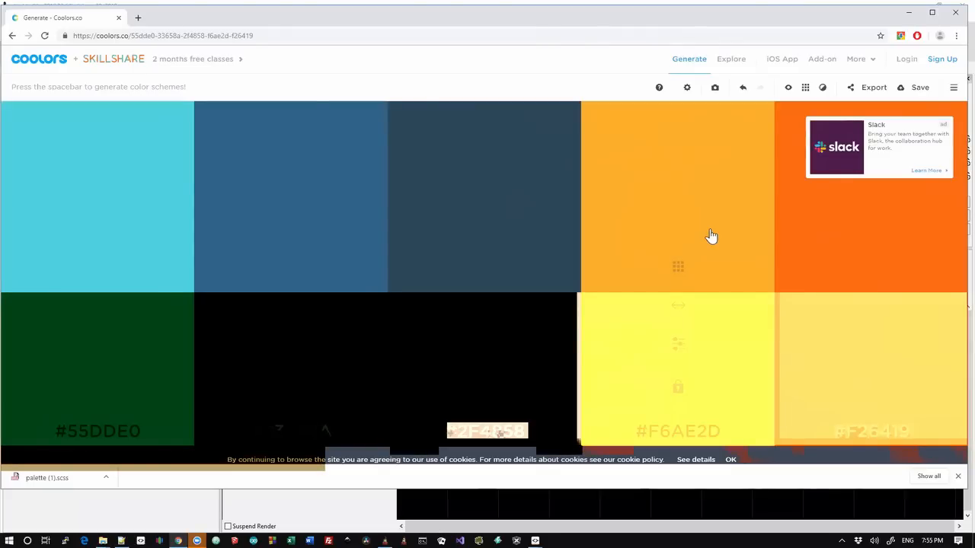
Switch to the update notes in Notepad++ and select the 2019.25 line about extra VU Meter modes for arches
{"action": "key", "text": "alt+Tab"}
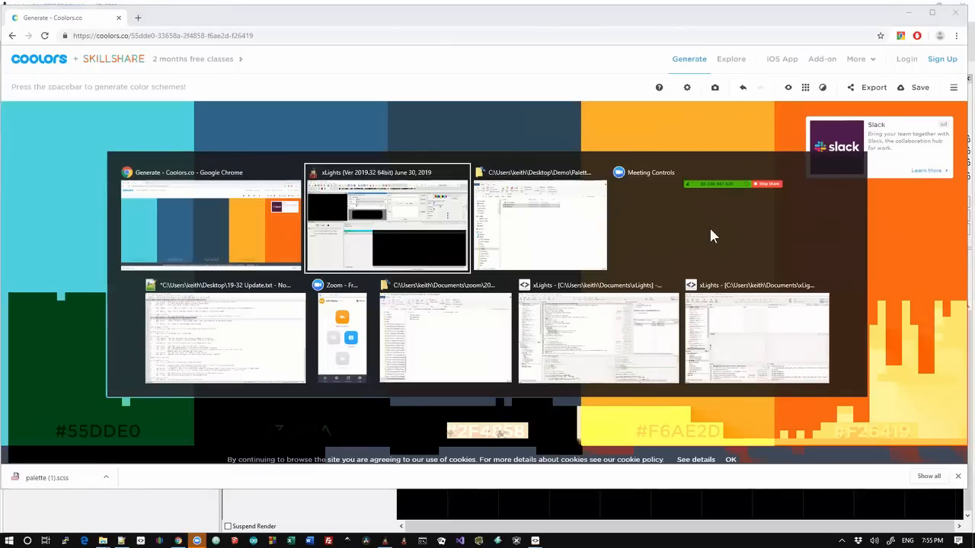
{"action": "key", "text": "Tab"}
{"action": "key", "text": "Tab"}
{"action": "key", "text": "Tab"}
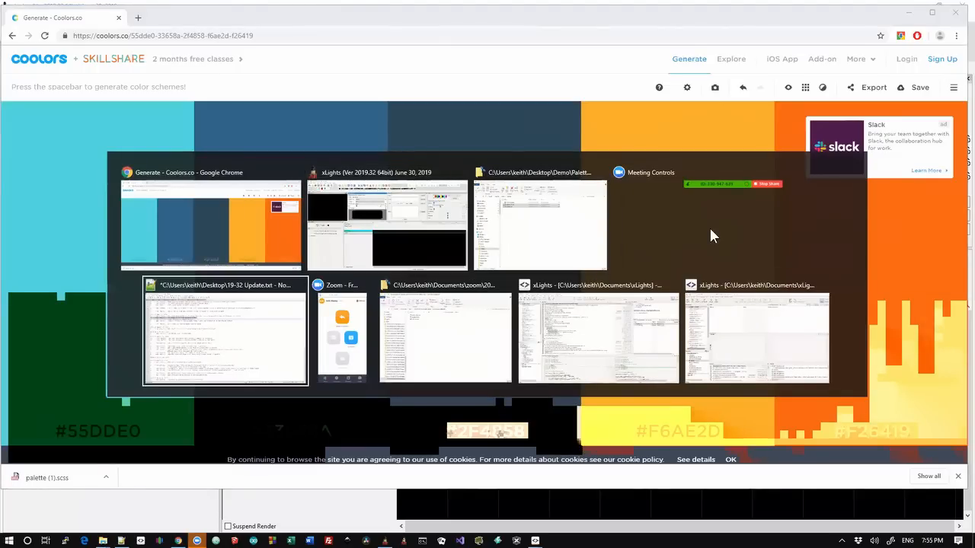
{"action": "key", "text": "shift+Up"}
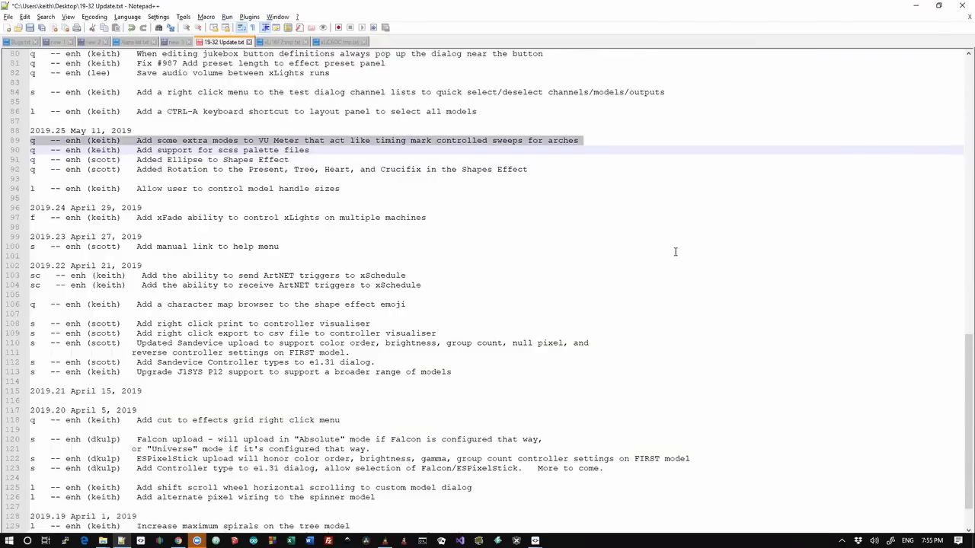
Switch to xLights, draw an Arches model beside the matrix in the layout, and save the layout
{"action": "key", "text": "alt+Tab"}
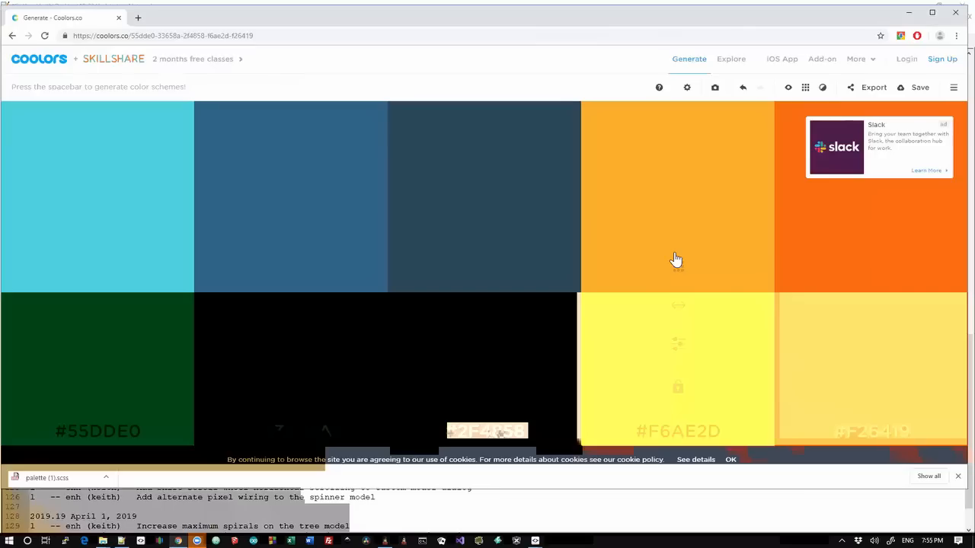
{"action": "key", "text": "alt+Tab"}
{"action": "key", "text": "Tab"}
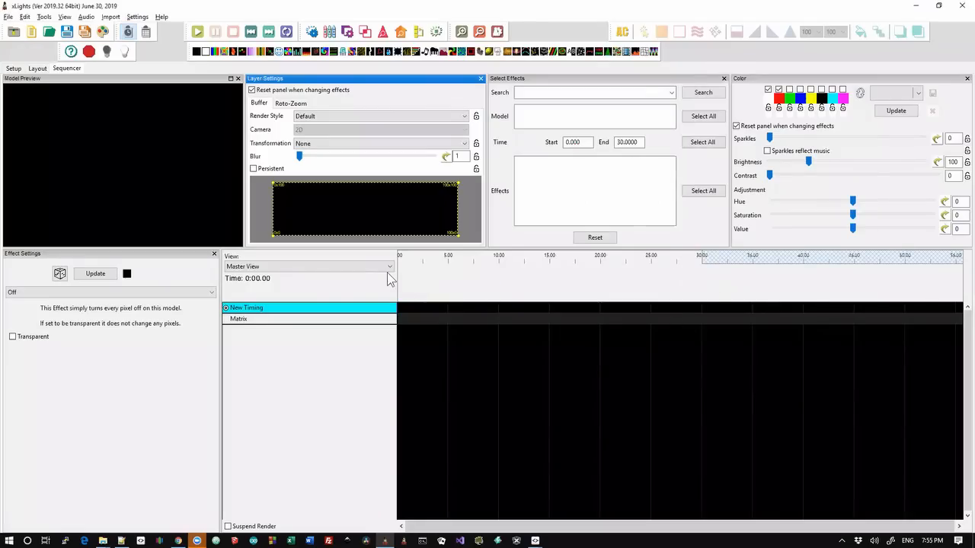
{"action": "left_click", "coordinate": [38, 68]}
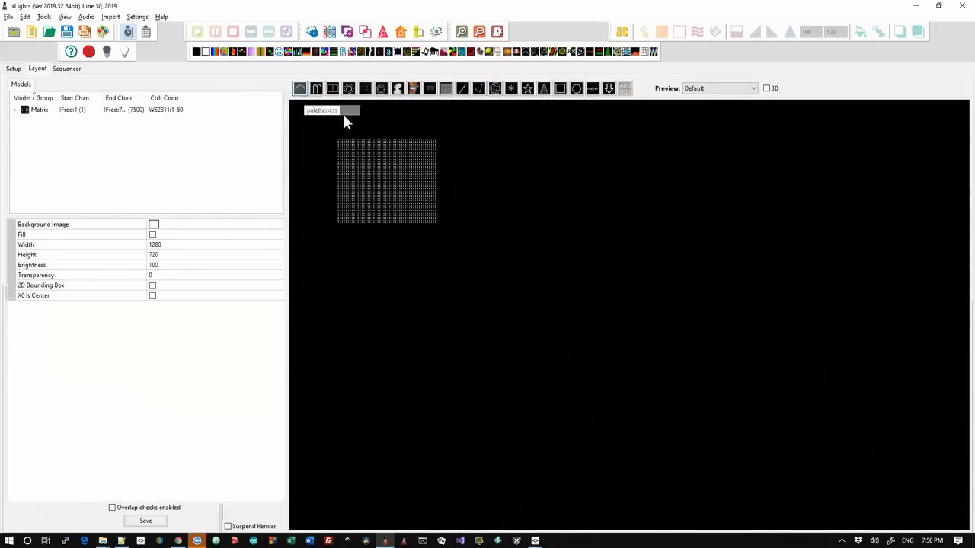
{"action": "left_click_drag", "start_coordinate": [521, 224], "coordinate": [596, 226]}
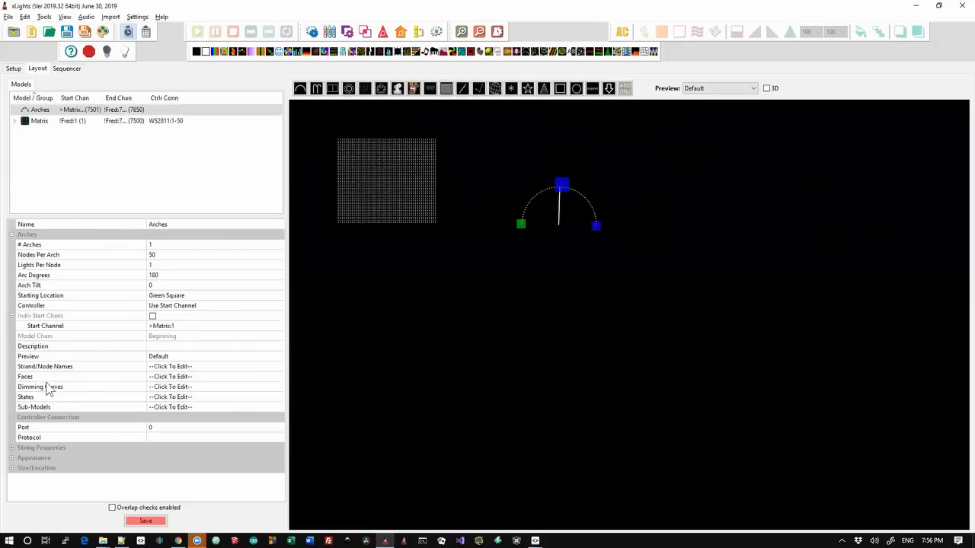
{"action": "left_click", "coordinate": [146, 522]}
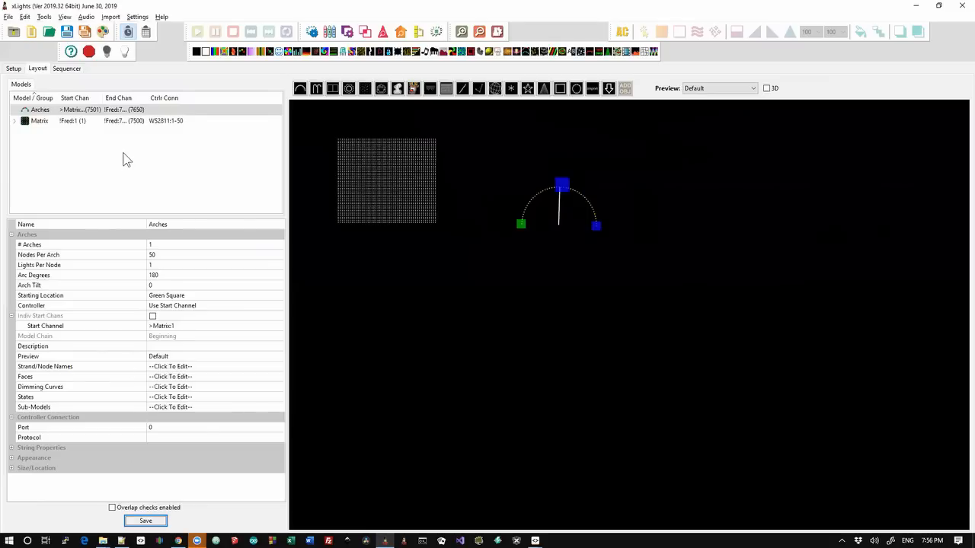
Add the Arches model to the sequencer's Master View through the display elements
{"action": "left_click", "coordinate": [65, 69]}
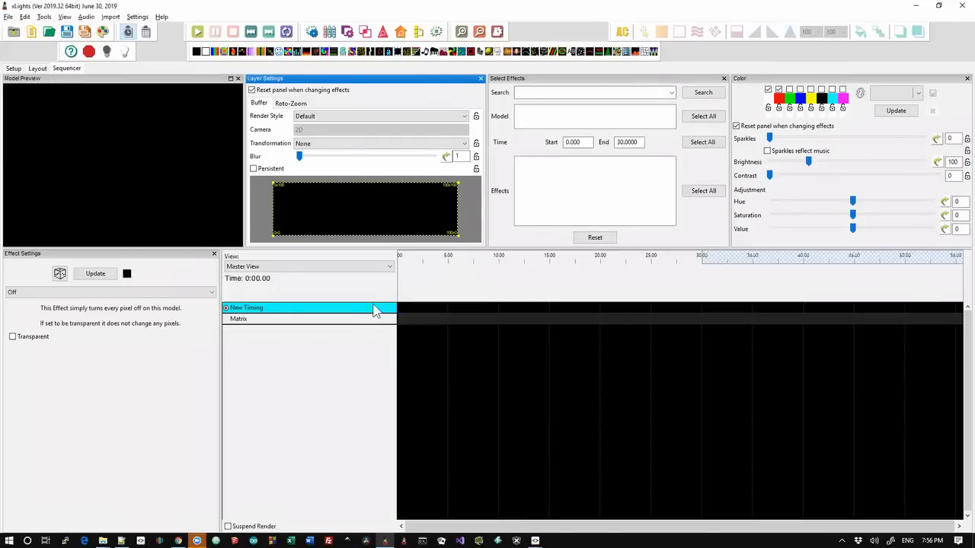
{"action": "right_click", "coordinate": [354, 319]}
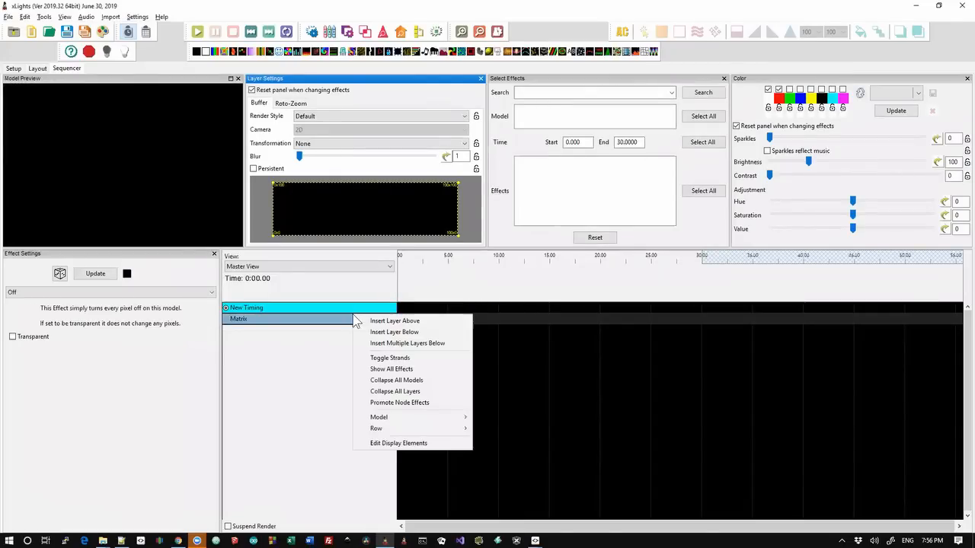
{"action": "left_click", "coordinate": [417, 447]}
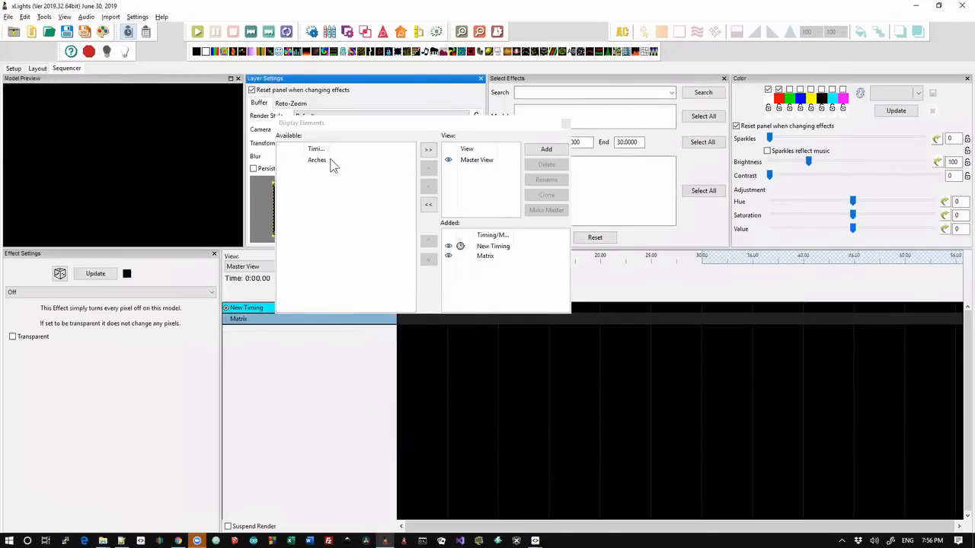
{"action": "left_click_drag", "start_coordinate": [333, 166], "coordinate": [518, 285]}
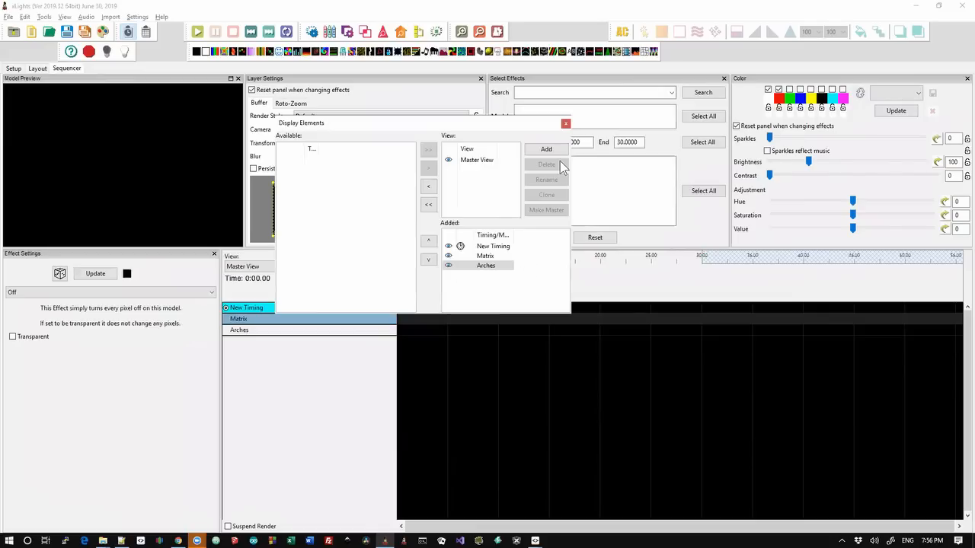
{"action": "left_click", "coordinate": [565, 124]}
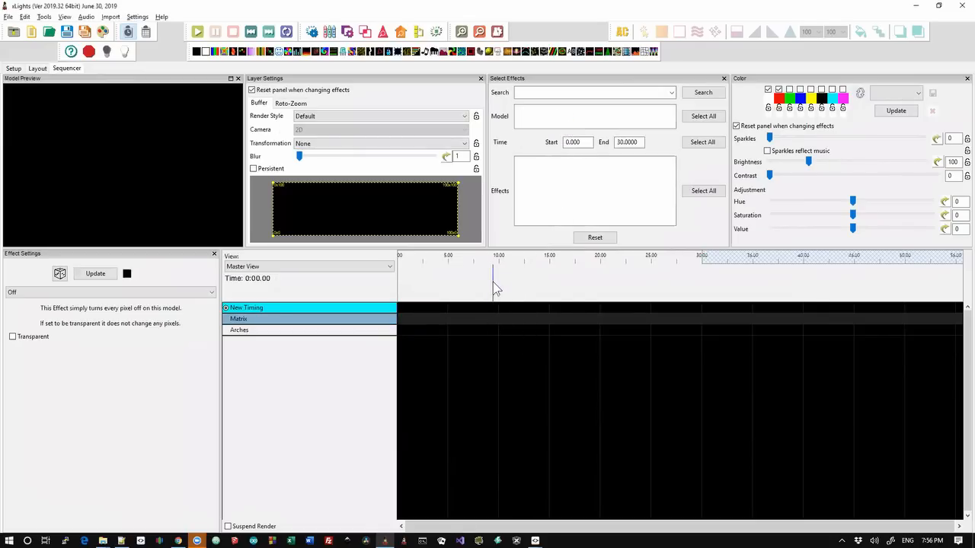
Play the sequence and add timing marks to New Timing at about 1, 3.5, 4.5, 6 and 8 seconds, ending with playback stopped
{"action": "key", "text": "space"}
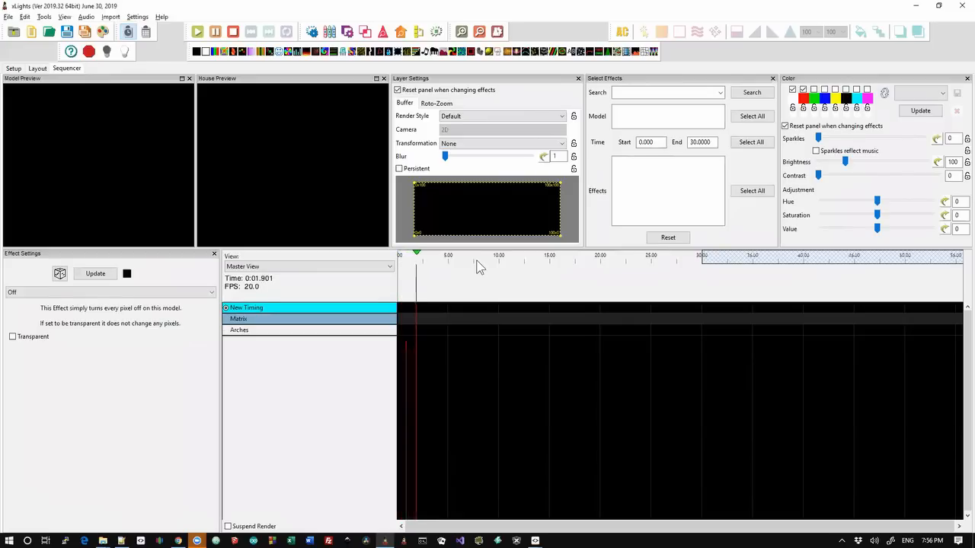
{"action": "key", "text": "space"}
{"action": "key", "text": "space"}
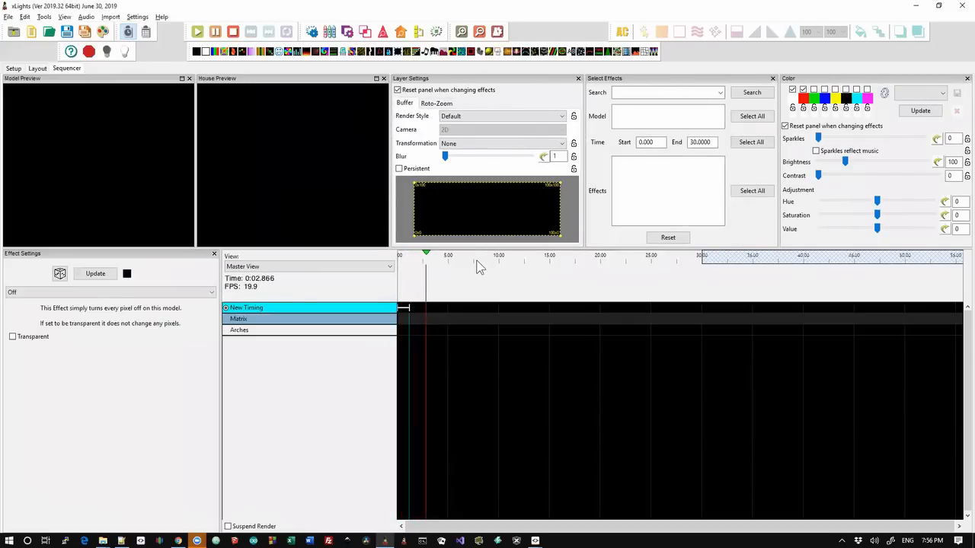
{"action": "key", "text": "t"}
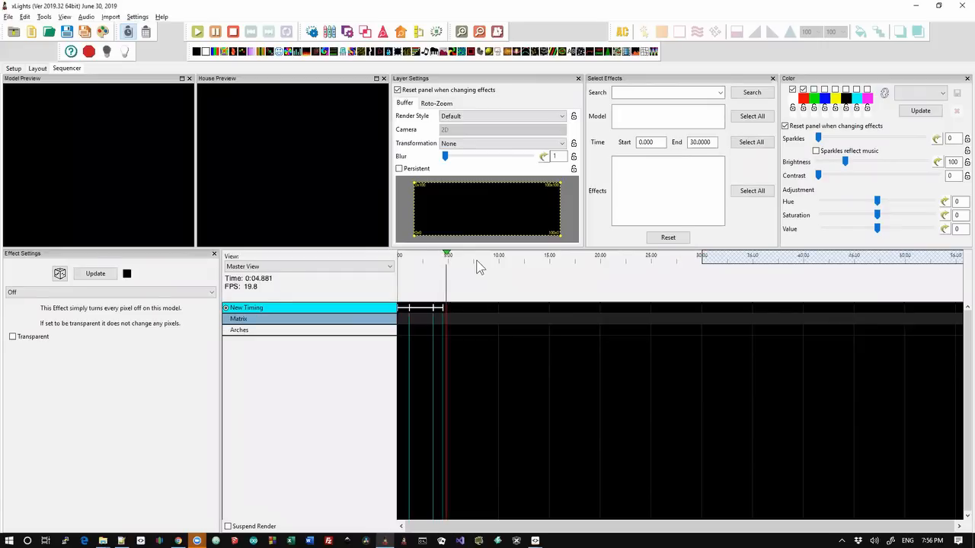
{"action": "key", "text": "t"}
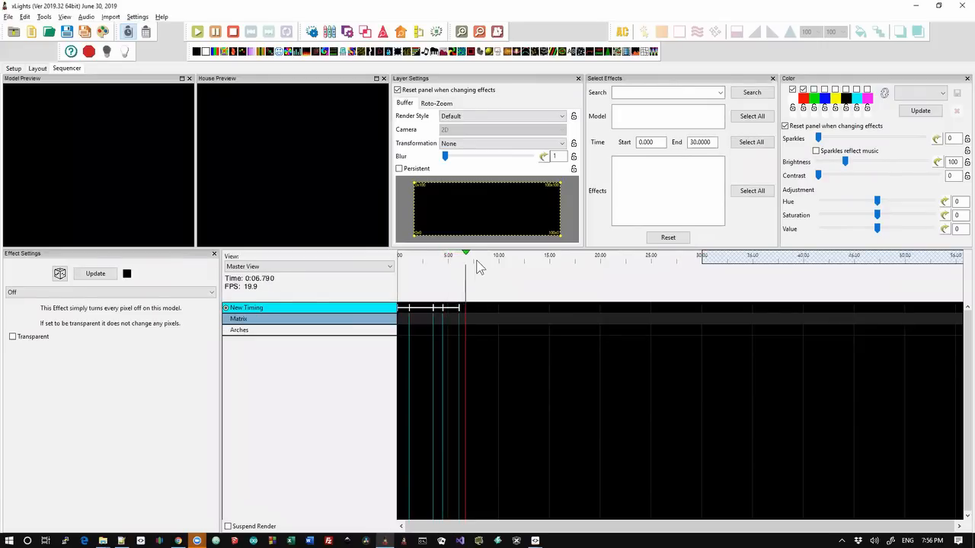
{"action": "key", "text": "t"}
{"action": "key", "text": "space"}
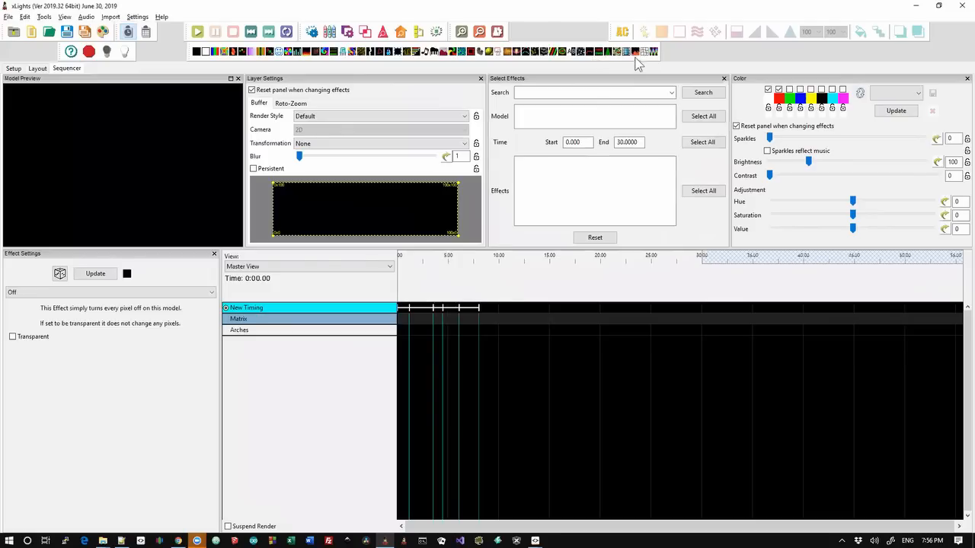
Place a VU Meter effect on the Arches row across the timing marks and set its type to Timing Event Timed Sweep
{"action": "left_click_drag", "start_coordinate": [636, 52], "coordinate": [478, 330]}
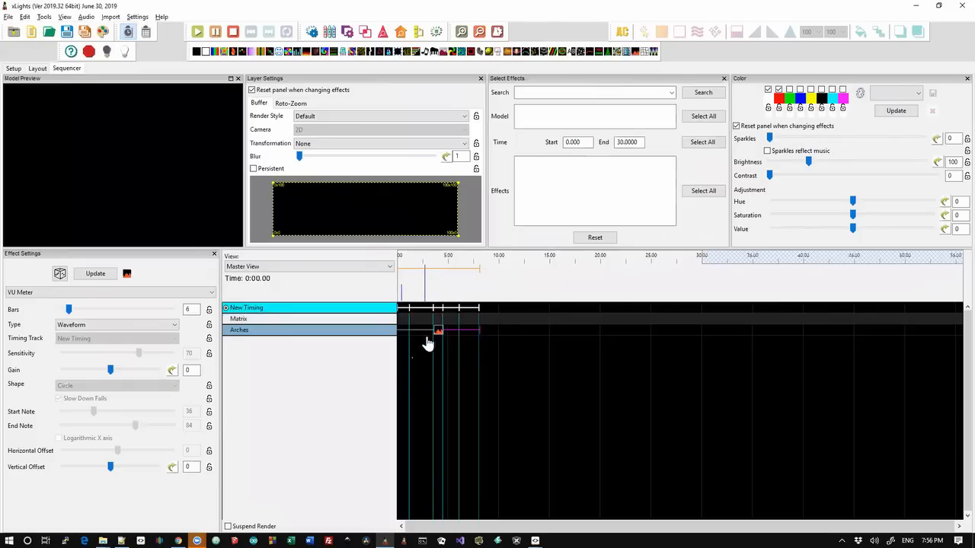
{"action": "left_click", "coordinate": [95, 327]}
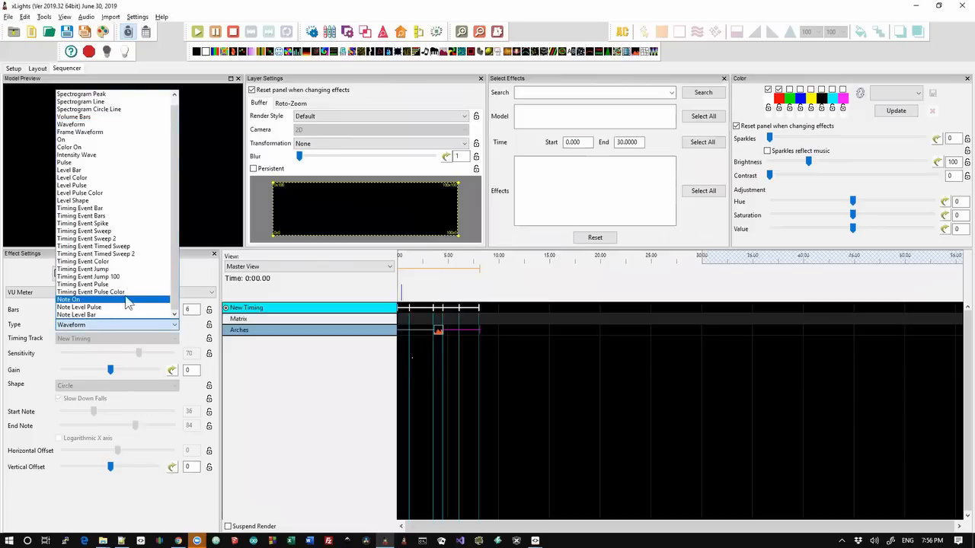
{"action": "left_click", "coordinate": [118, 246]}
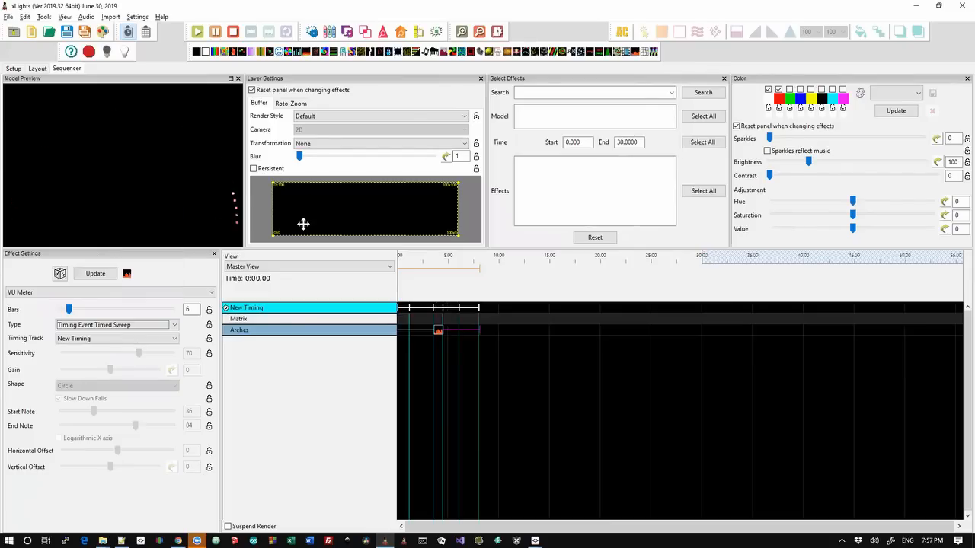
Play the sequence from the start to preview the timed sweep on the arch, and stop playback
{"action": "left_click", "coordinate": [235, 35]}
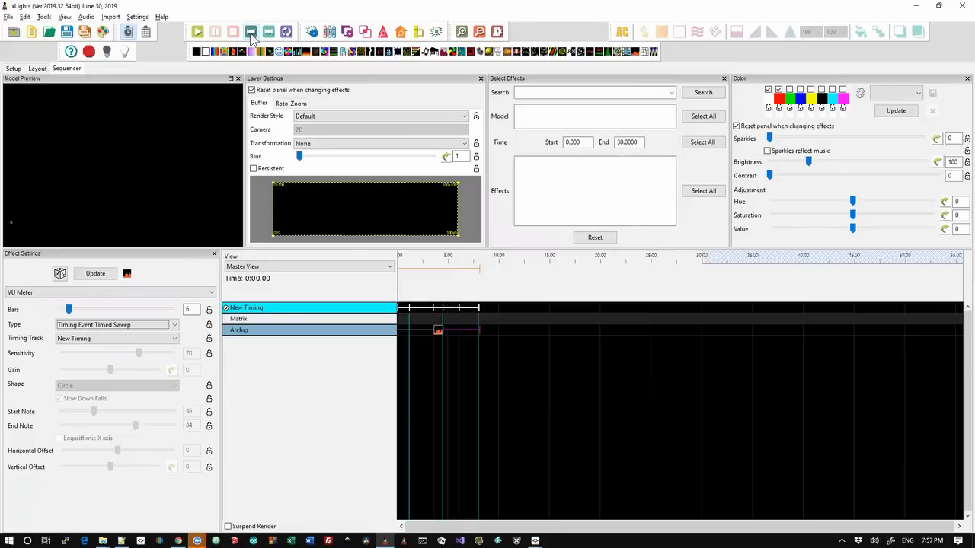
{"action": "left_click", "coordinate": [195, 33]}
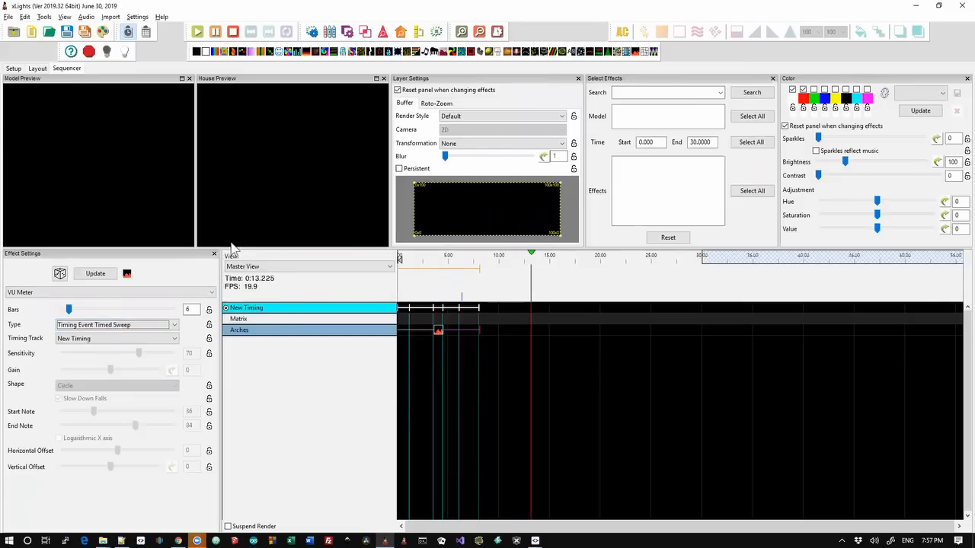
{"action": "left_click", "coordinate": [234, 34]}
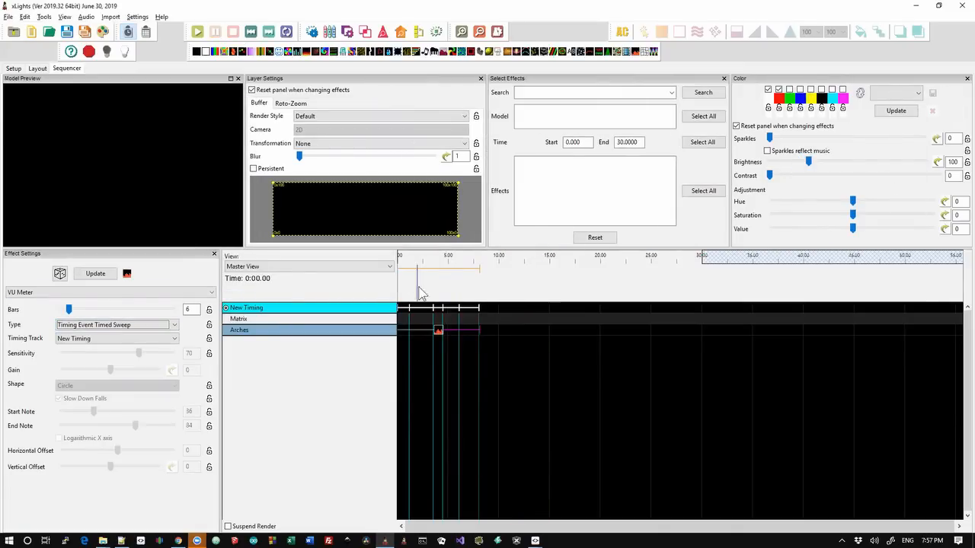
Change the VU Meter type to Timing Event Timed Sweep 2 and play the sequence to preview it
{"action": "left_click", "coordinate": [115, 326]}
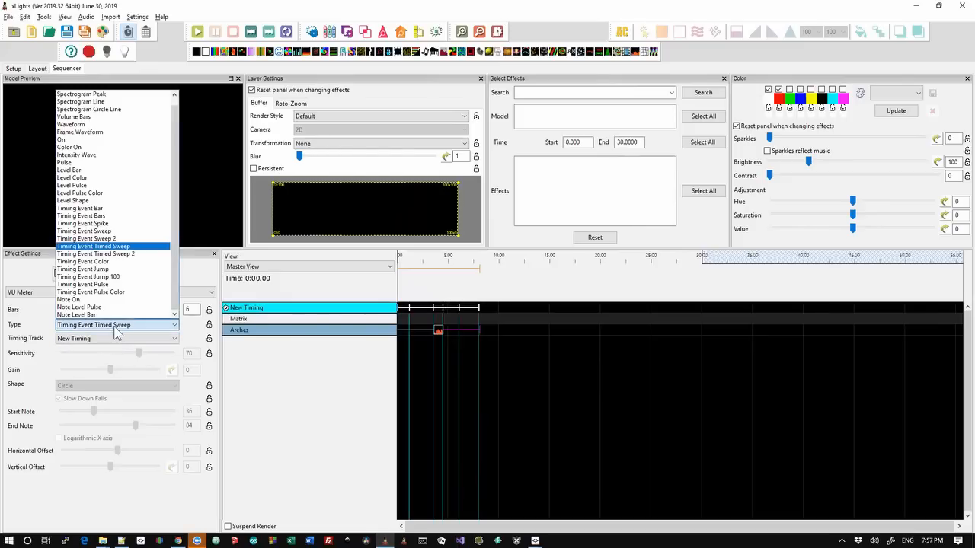
{"action": "left_click", "coordinate": [128, 254]}
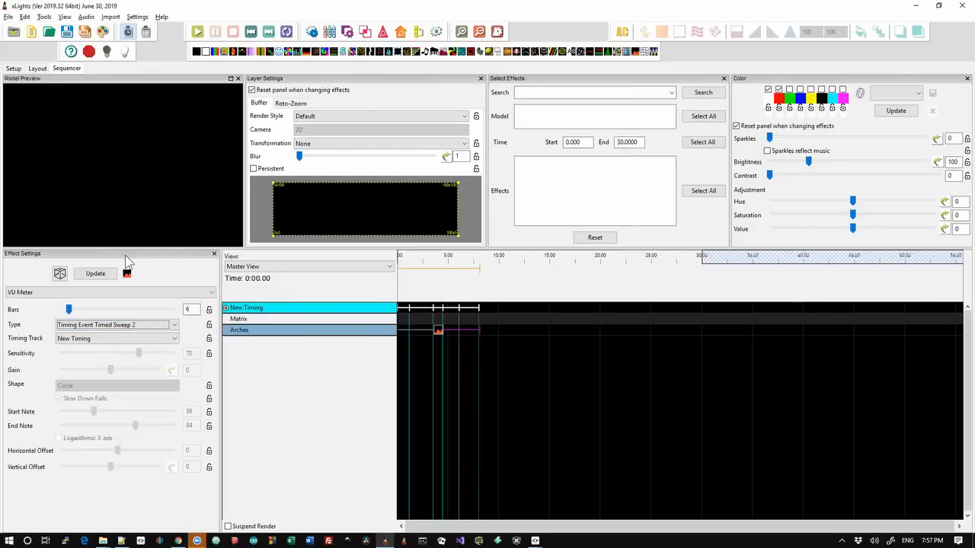
{"action": "left_click", "coordinate": [197, 33]}
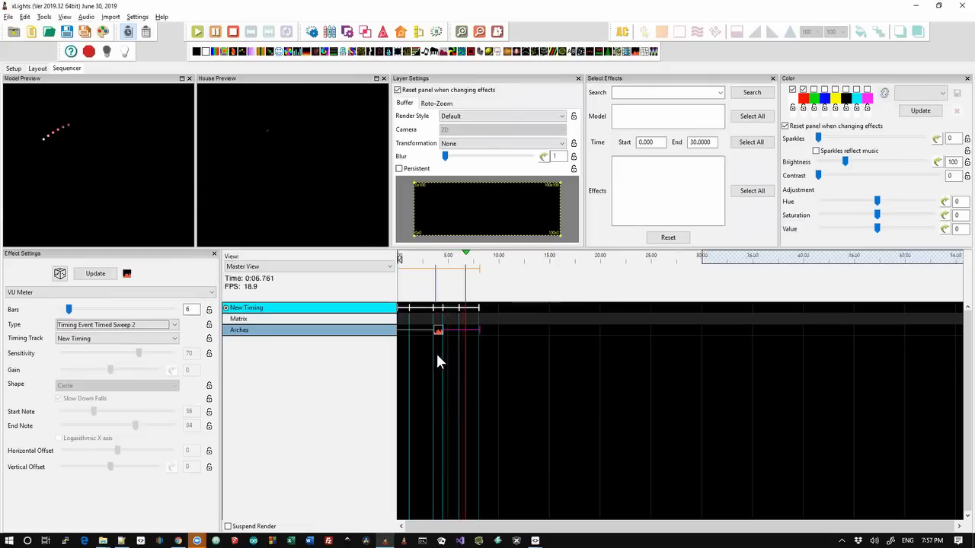
Stop playback and set the VU Meter type to Timing Event Sweep
{"action": "left_click", "coordinate": [233, 33]}
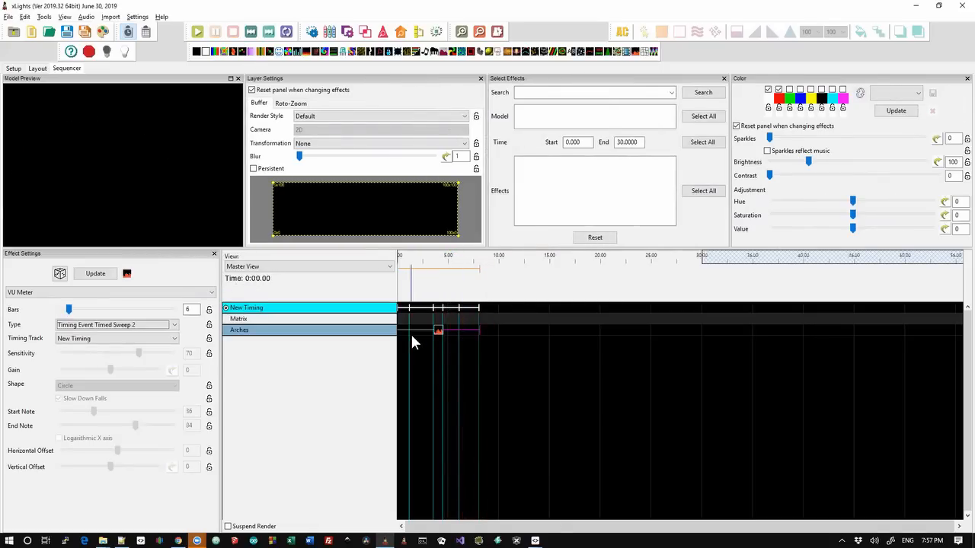
{"action": "left_click", "coordinate": [126, 326]}
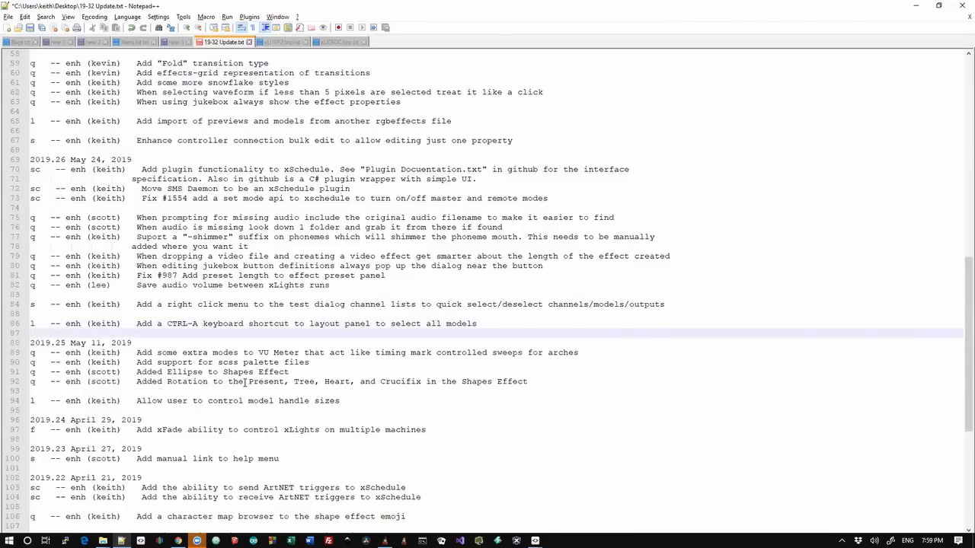
Highlight the "Save audio volume between xLights runs" note in Notepad++, and switch to xLights to show the audio volume options
{"action": "key", "text": "Up"}
{"action": "key", "text": "Up"}
{"action": "key", "text": "Up"}
{"action": "key", "text": "Up"}
{"action": "key", "text": "Up"}
{"action": "key", "text": "shift+End"}
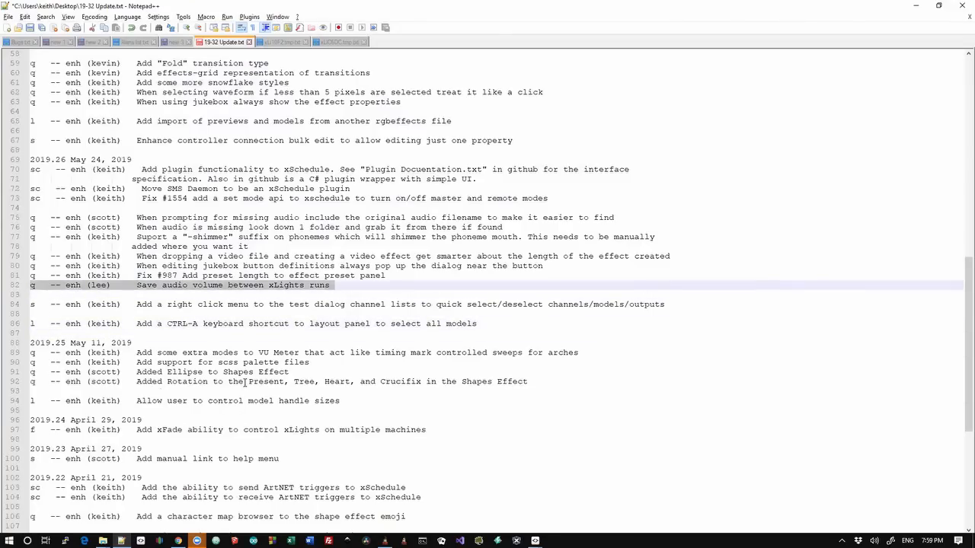
{"action": "key", "text": "alt+Tab"}
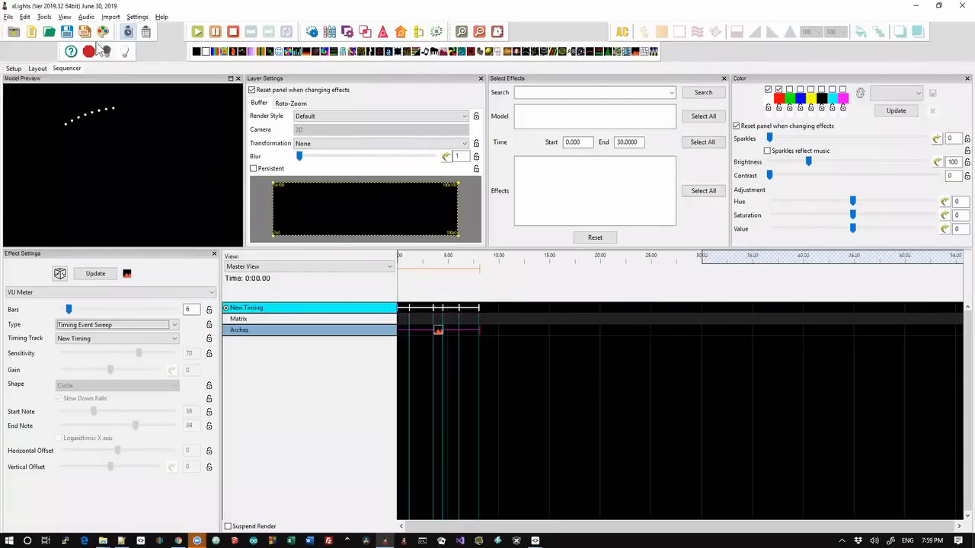
{"action": "left_click", "coordinate": [88, 18]}
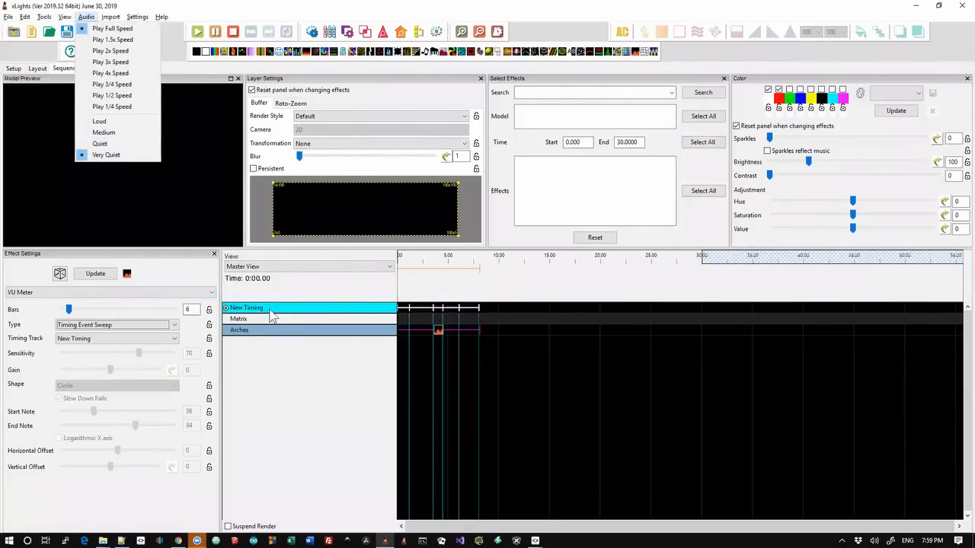
Switch back to the update notes and highlight the "Fix #987 Add preset length to effect preset panel" line
{"action": "key", "text": "alt+Tab"}
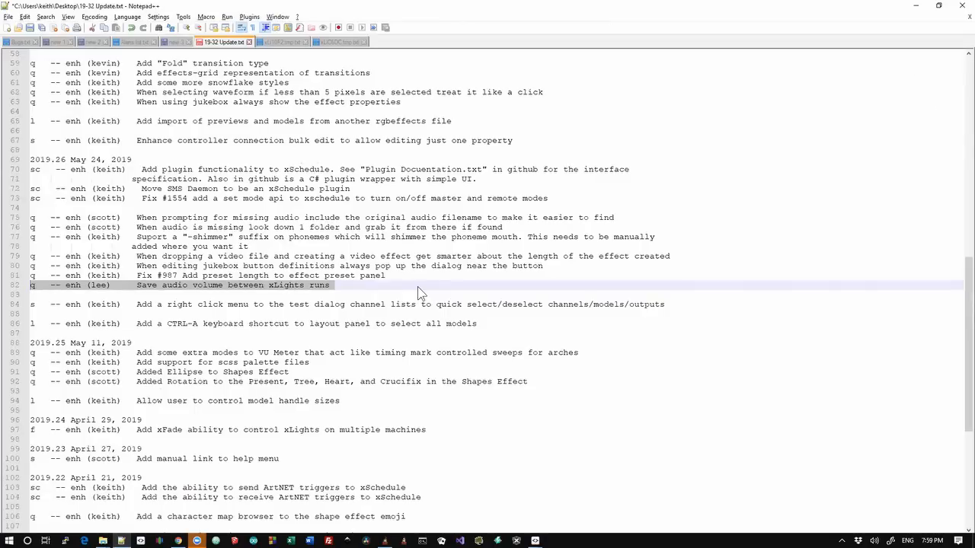
{"action": "left_click", "coordinate": [417, 287]}
{"action": "key", "text": "shift+Up"}
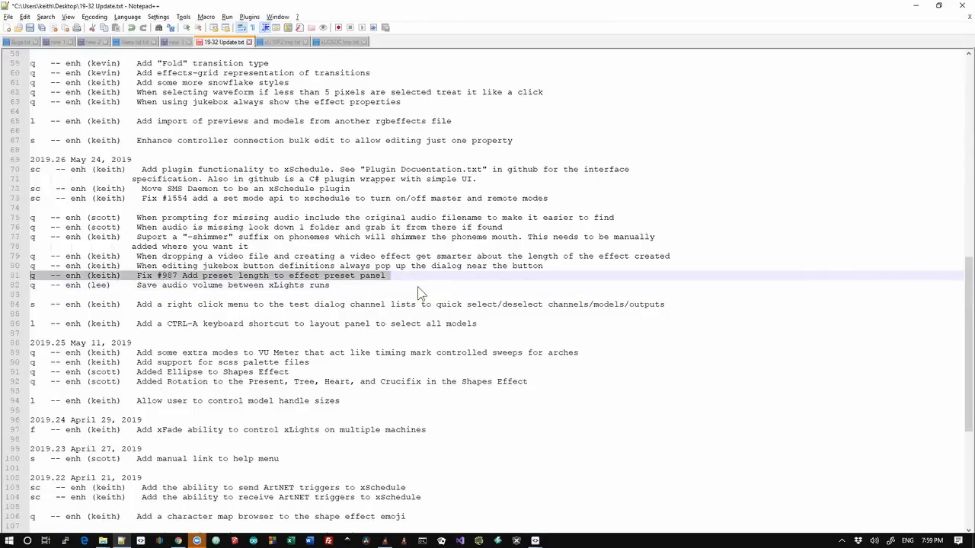
Switch to xLights and save the VU Meter effect on Arches as a new effect preset named dasfd
{"action": "key", "text": "alt+Tab"}
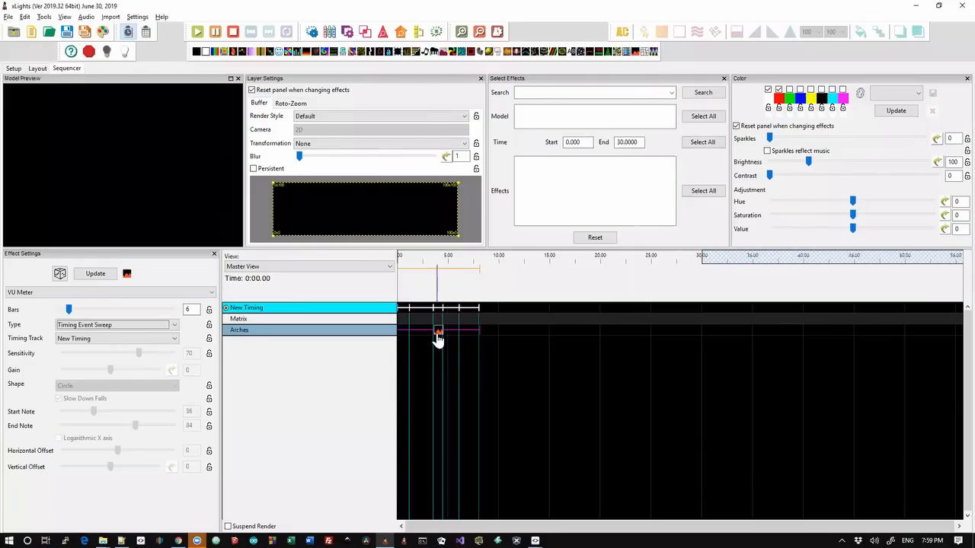
{"action": "right_click", "coordinate": [439, 335]}
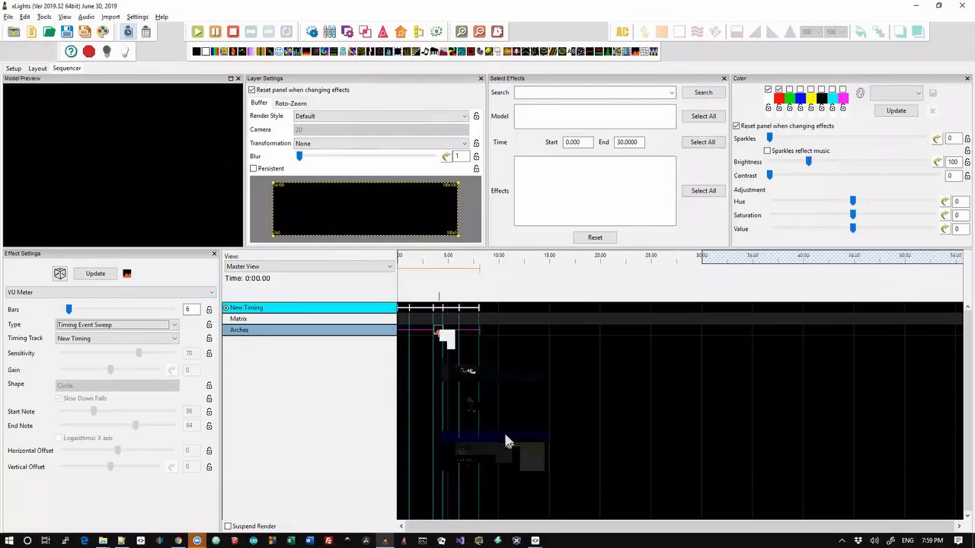
{"action": "left_click", "coordinate": [508, 416]}
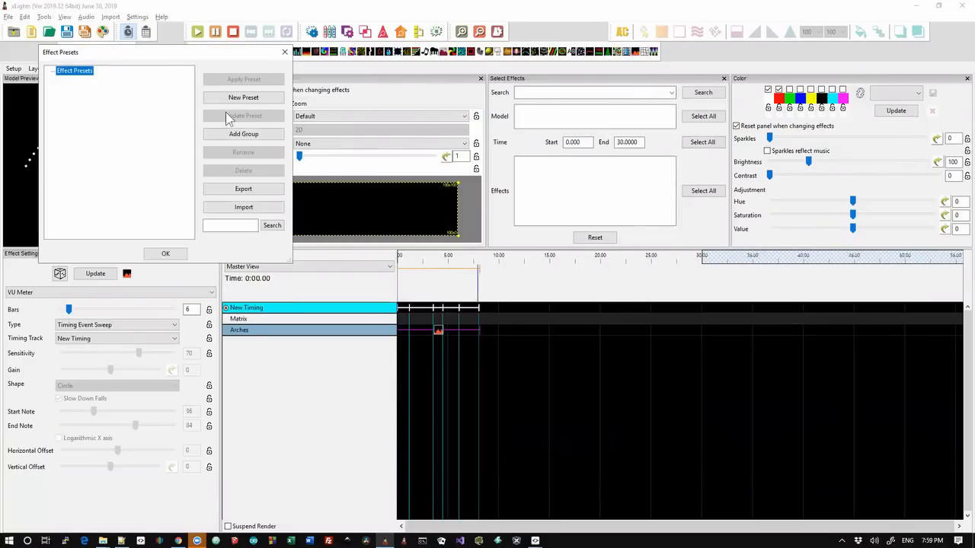
{"action": "left_click", "coordinate": [235, 101]}
{"action": "type", "text": "asdf"}
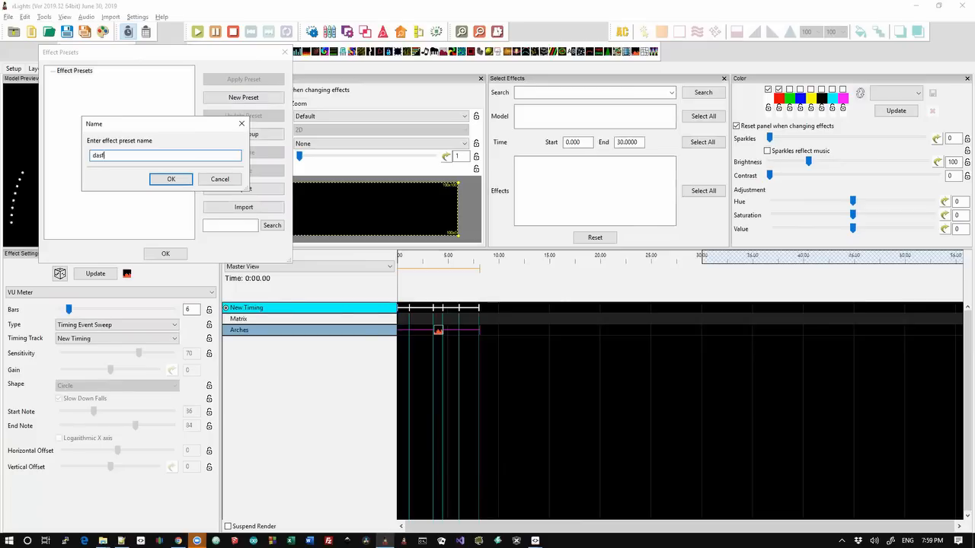
{"action": "key", "text": "Return"}
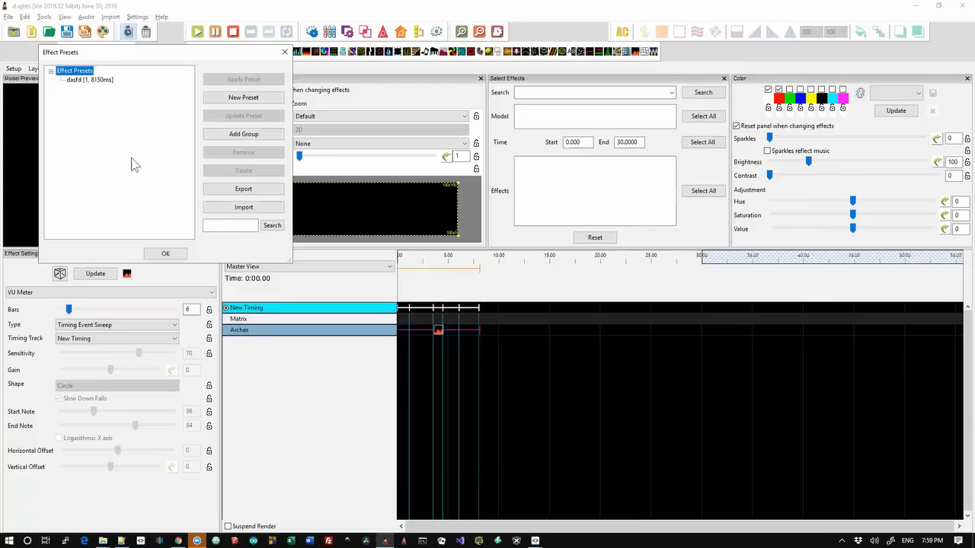
{"action": "left_click", "coordinate": [286, 51]}
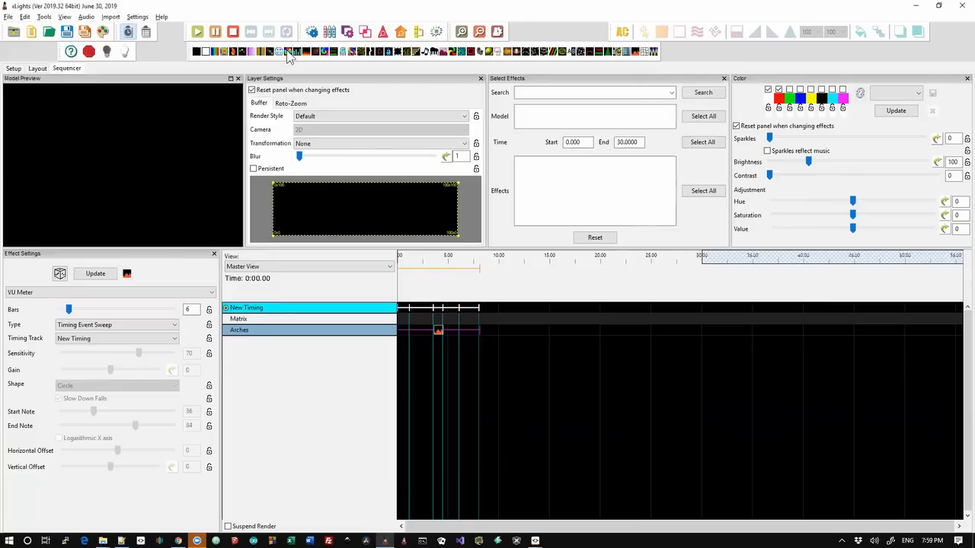
Switch to the update notes and highlight the line about the dialog position when editing jukebox button definitions
{"action": "key", "text": "alt+Tab"}
{"action": "key", "text": "Up"}
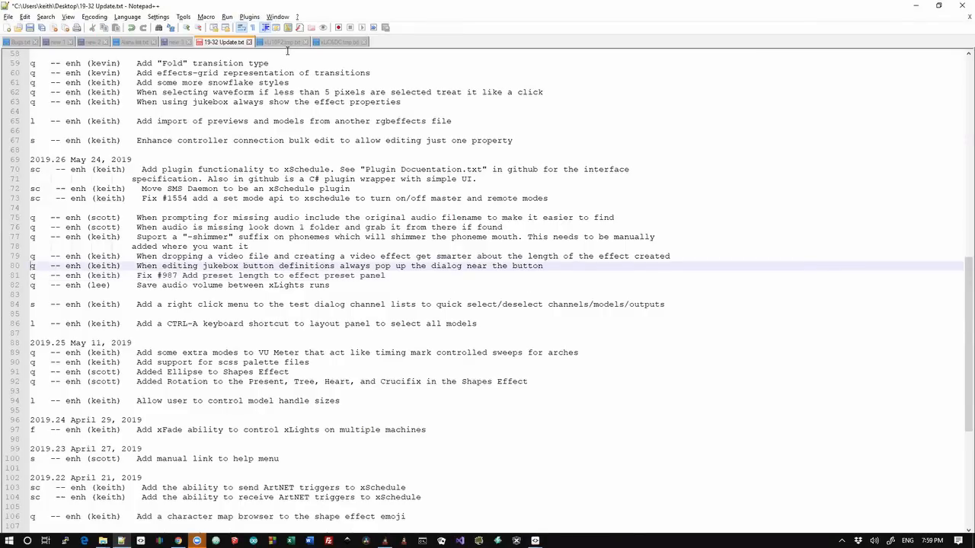
{"action": "key", "text": "shift+Down"}
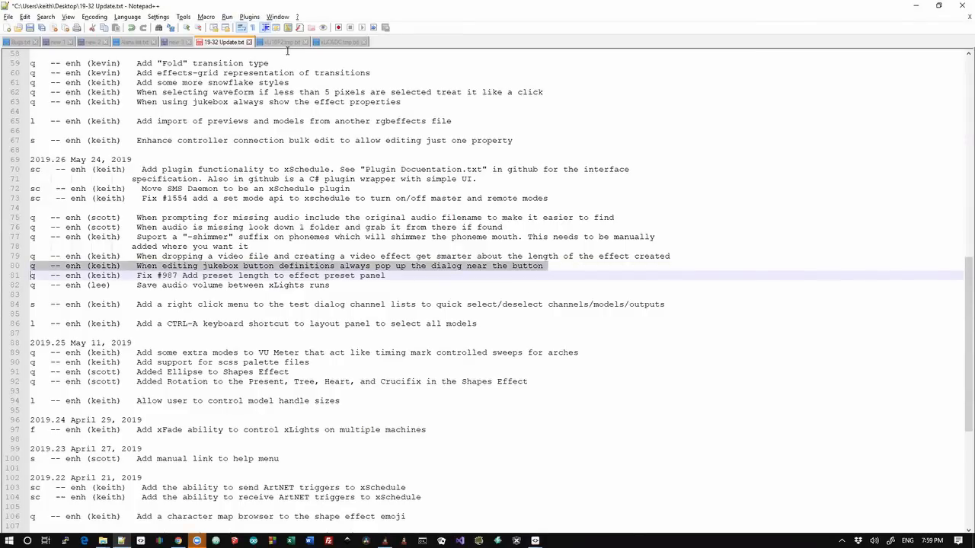
Switch to xLights, show the Jukebox, and link its button 19 to the Arches effect on layer 1 at time 0
{"action": "key", "text": "alt+Tab"}
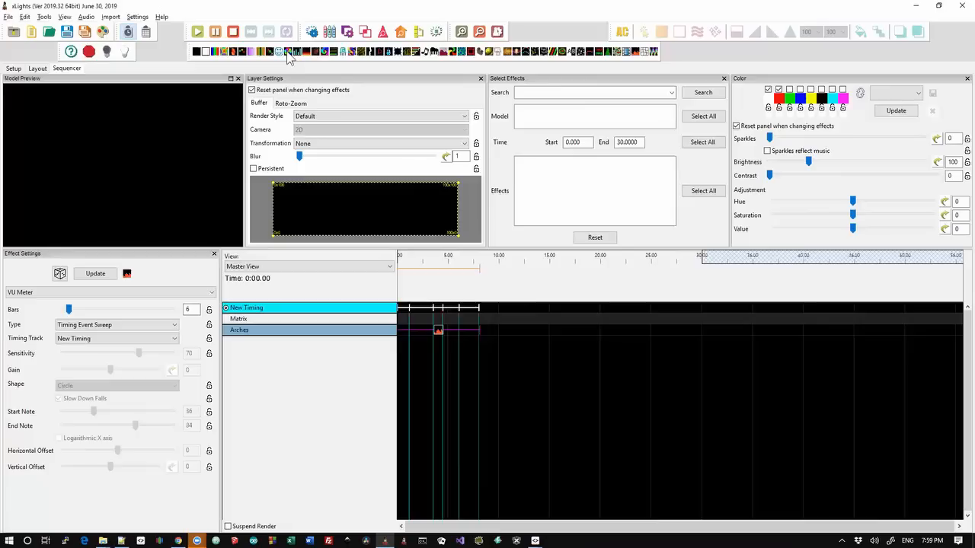
{"action": "left_click", "coordinate": [64, 17]}
{"action": "mouse_move", "coordinate": [92, 105]}
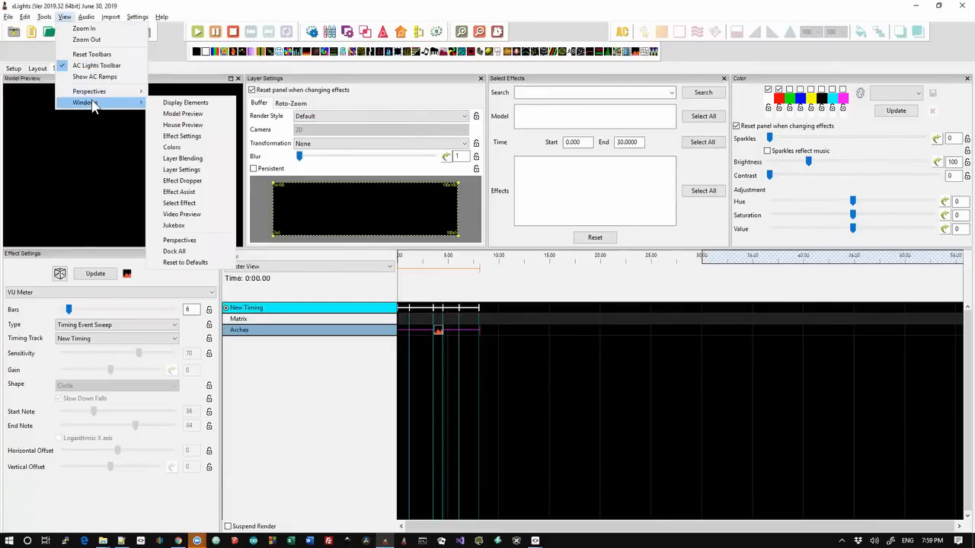
{"action": "left_click", "coordinate": [187, 227]}
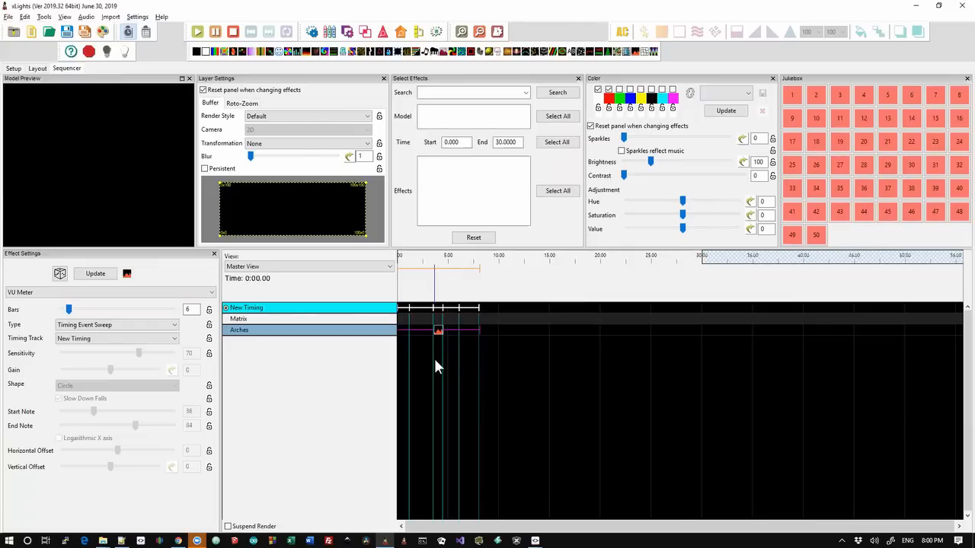
{"action": "right_click", "coordinate": [837, 146]}
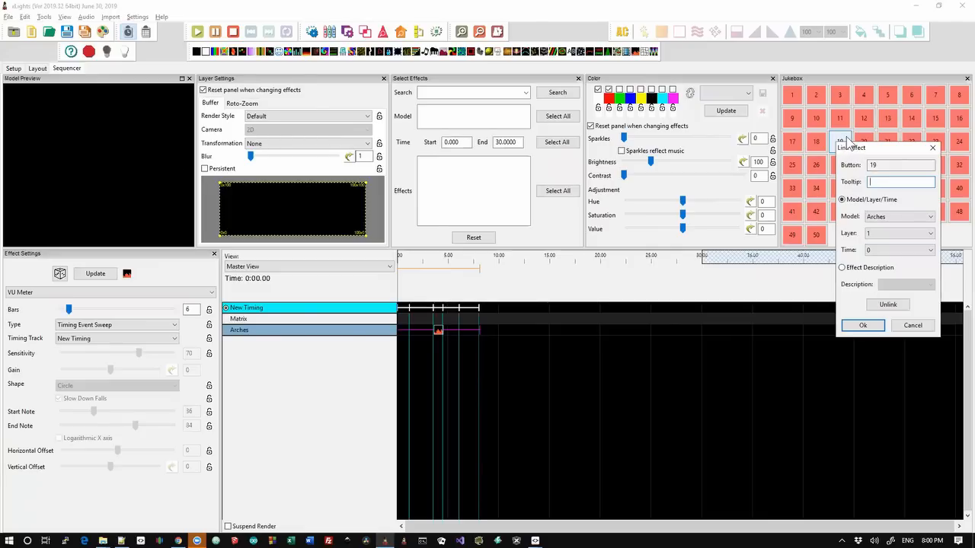
{"action": "key", "text": "alt+Tab"}
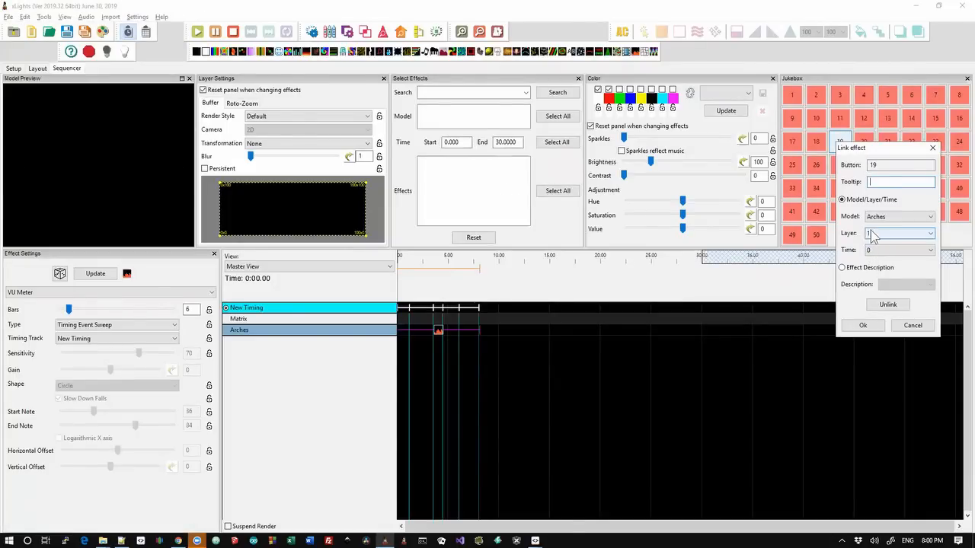
{"action": "left_click", "coordinate": [876, 326]}
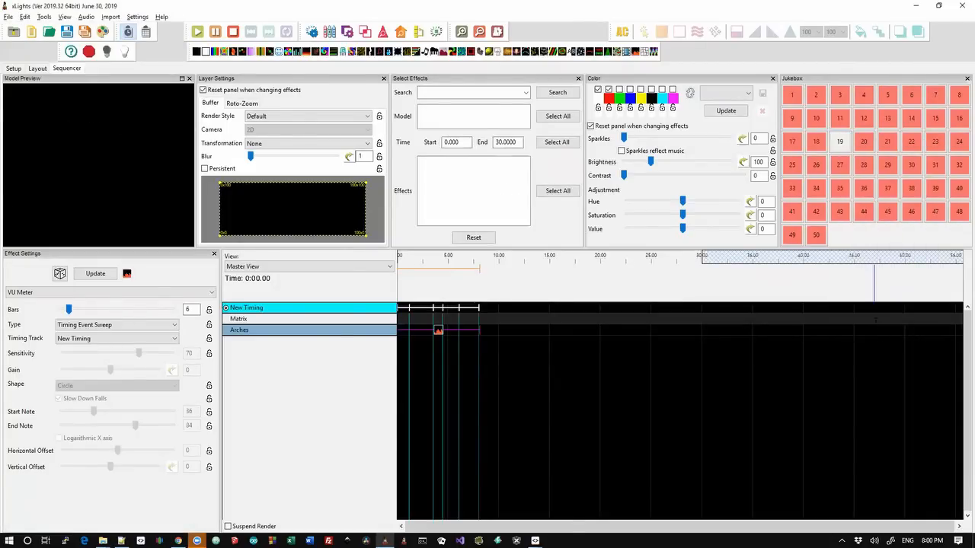
Switch to the update notes and highlight the line about effect length when dropping a video file
{"action": "key", "text": "alt+Tab"}
{"action": "key", "text": "Up"}
{"action": "key", "text": "Up"}
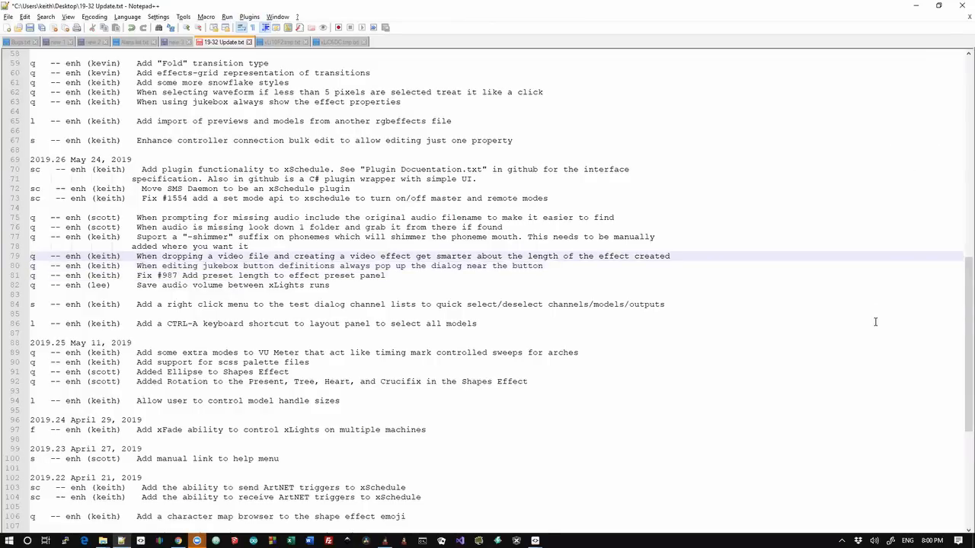
{"action": "key", "text": "shift+Down"}
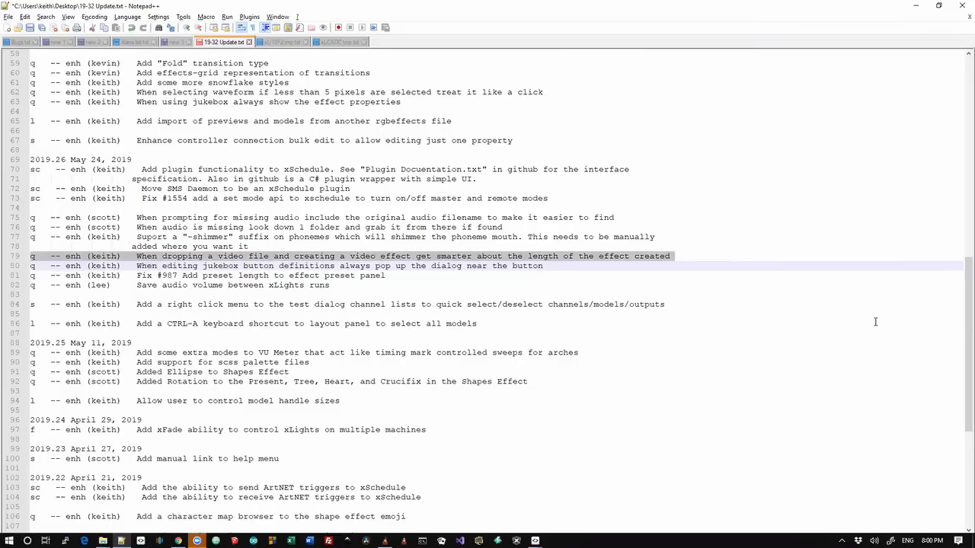
Switch to File Explorer and search the Desktop folder for *.mp to list media files
{"action": "key", "text": "alt+Tab"}
{"action": "key", "text": "alt+Tab"}
{"action": "key", "text": "alt+Tab"}
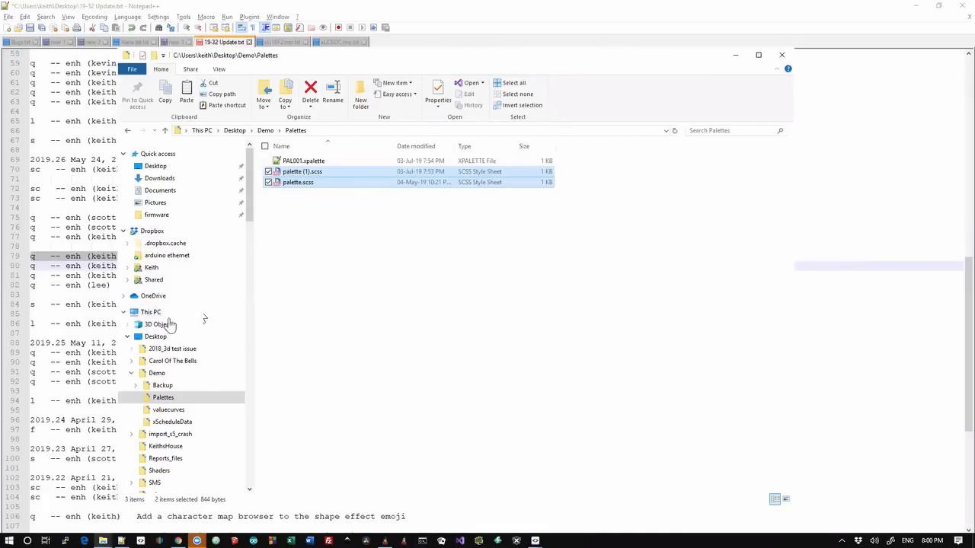
{"action": "left_click", "coordinate": [165, 339]}
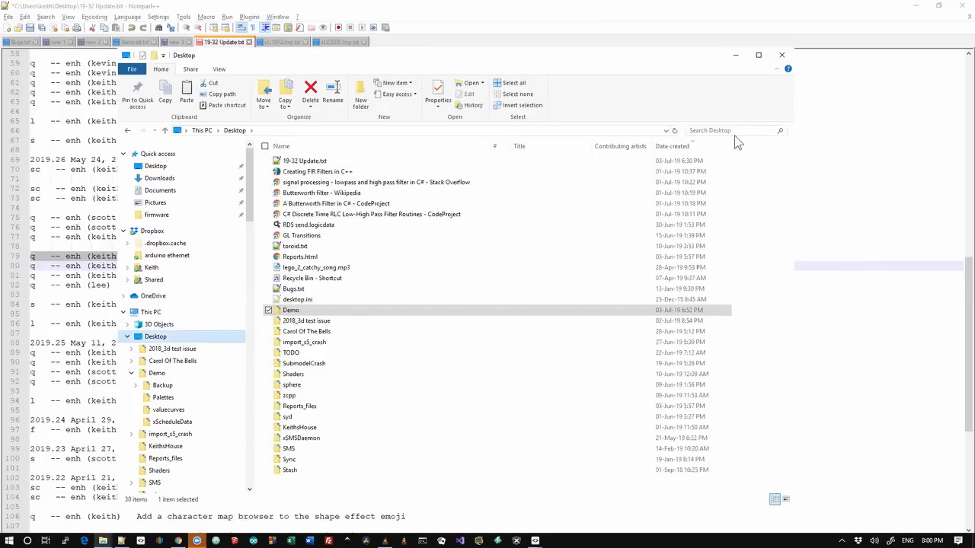
{"action": "left_click", "coordinate": [731, 131]}
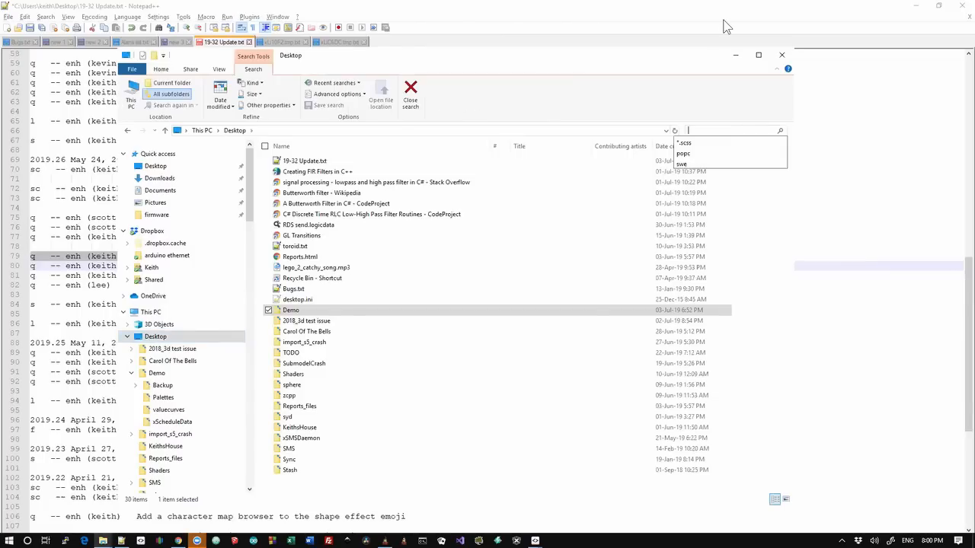
{"action": "type", "text": "*.mp4"}
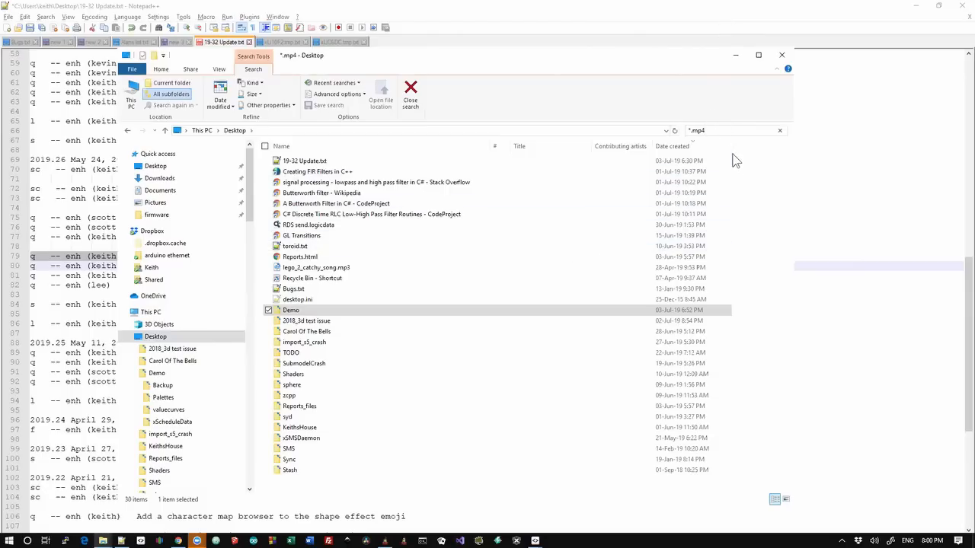
{"action": "key", "text": "BackSpace"}
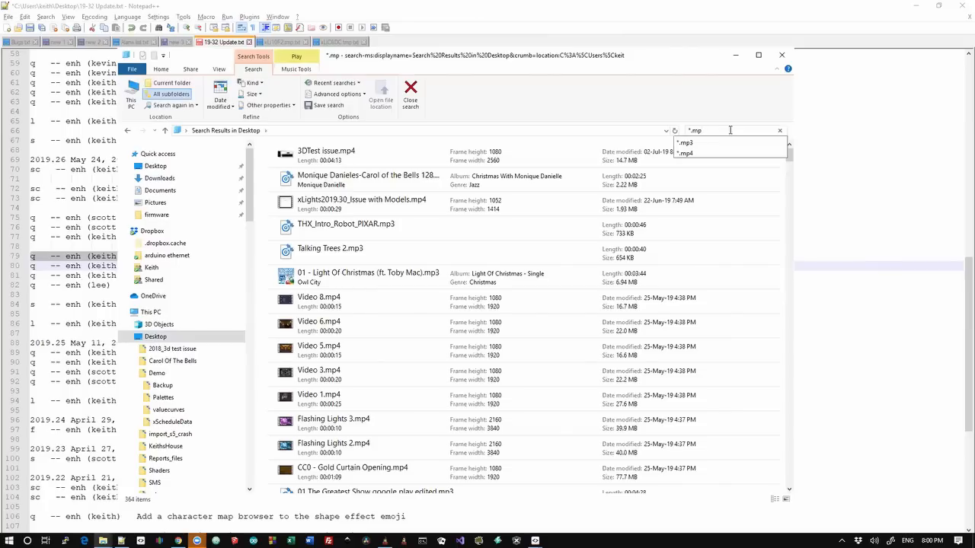
Drop Video 6.mp4 onto the Arches row in xLights at about 12.5 seconds and move the video effect to the Matrix row
{"action": "left_click", "coordinate": [430, 338]}
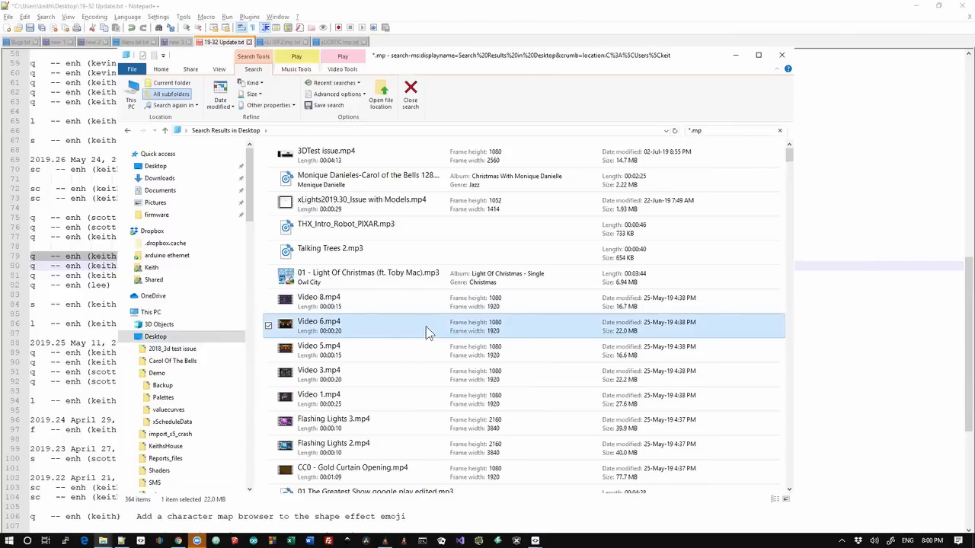
{"action": "left_click_drag", "start_coordinate": [427, 333], "coordinate": [528, 330]}
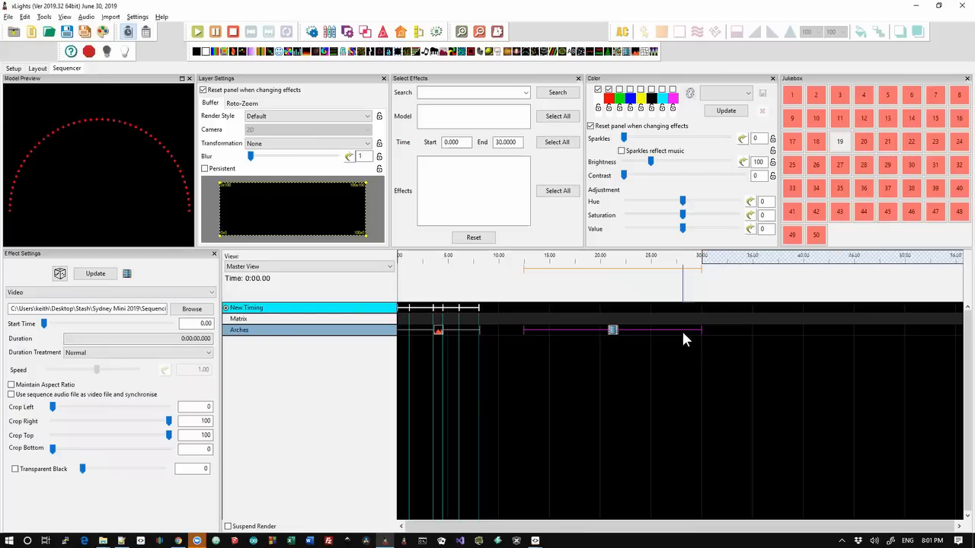
{"action": "left_click_drag", "start_coordinate": [708, 317], "coordinate": [679, 348]}
{"action": "key", "text": "Up"}
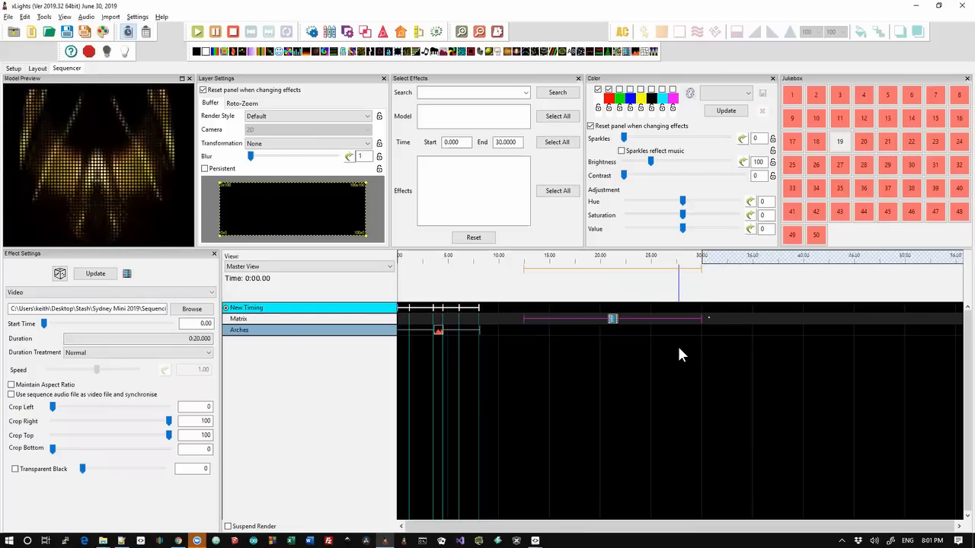
{"action": "left_click", "coordinate": [611, 319]}
{"action": "left_click_drag", "start_coordinate": [611, 322], "coordinate": [612, 321]}
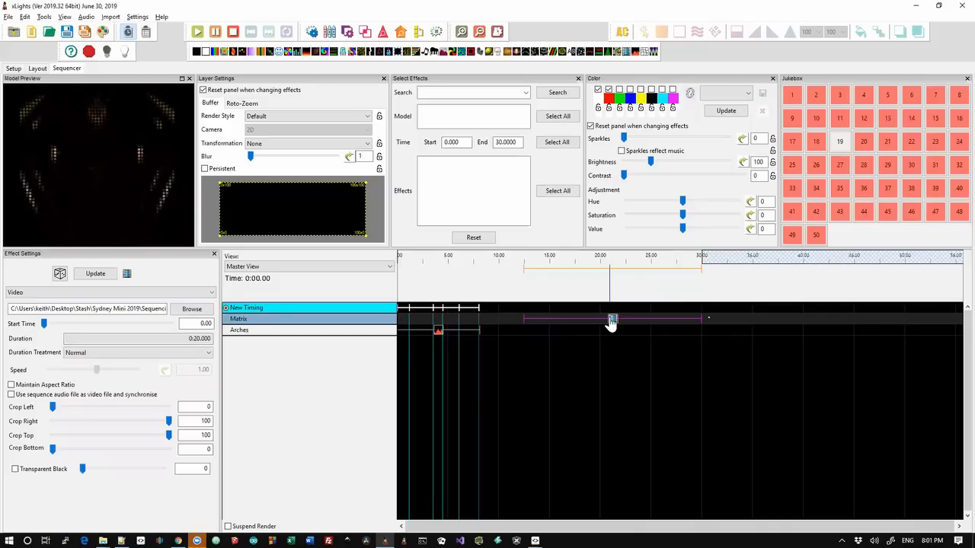
Switch to the update notes and highlight the two-line entry about the "-shimmer" suffix on phonemes
{"action": "key", "text": "alt+Tab"}
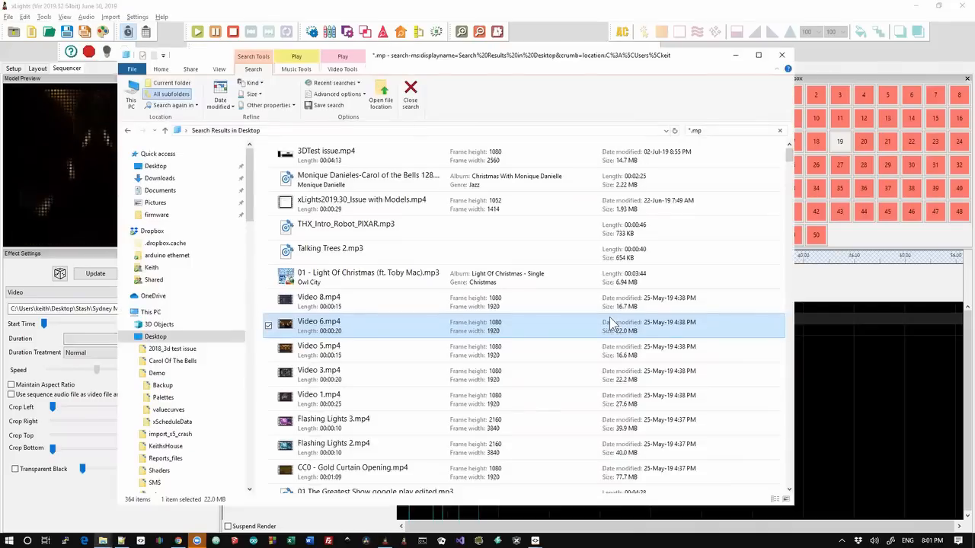
{"action": "key", "text": "alt+Tab"}
{"action": "key", "text": "Tab"}
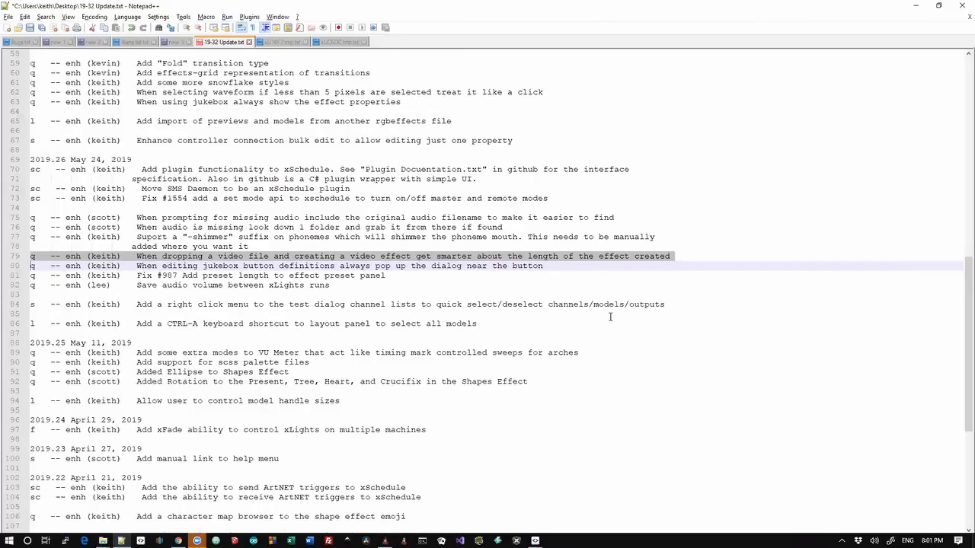
{"action": "key", "text": "Down"}
{"action": "key", "text": "Up"}
{"action": "key", "text": "Up"}
{"action": "key", "text": "shift+Up"}
{"action": "key", "text": "shift+Up"}
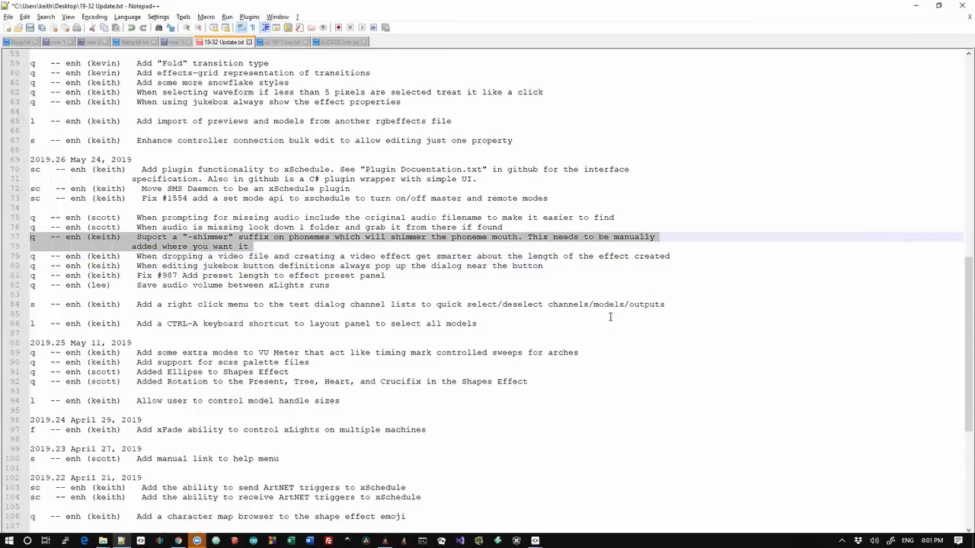
Switch to xLights, open the layout, and draw a placeholder for a downloaded vendor model beside the arch
{"action": "key", "text": "alt+Tab"}
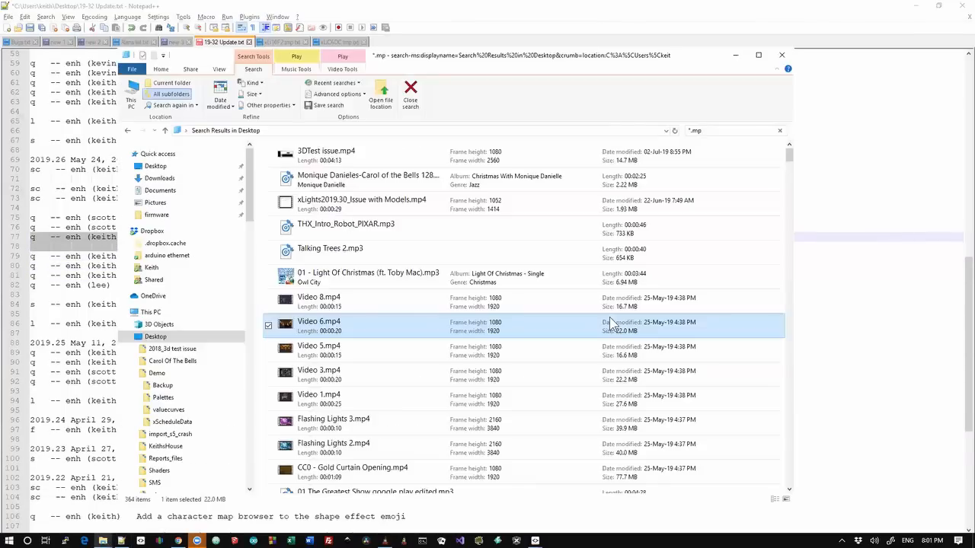
{"action": "key", "text": "alt+Tab"}
{"action": "key", "text": "Tab"}
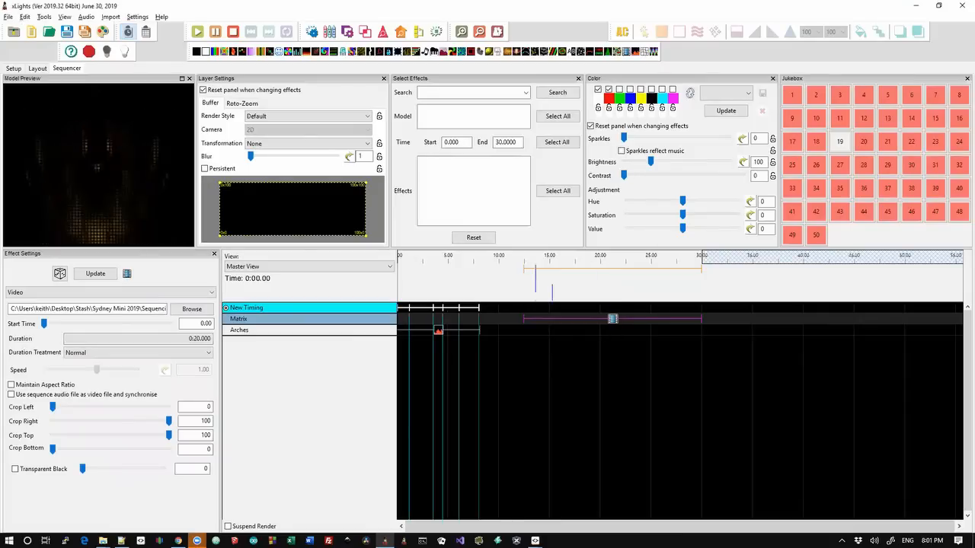
{"action": "left_click", "coordinate": [37, 69]}
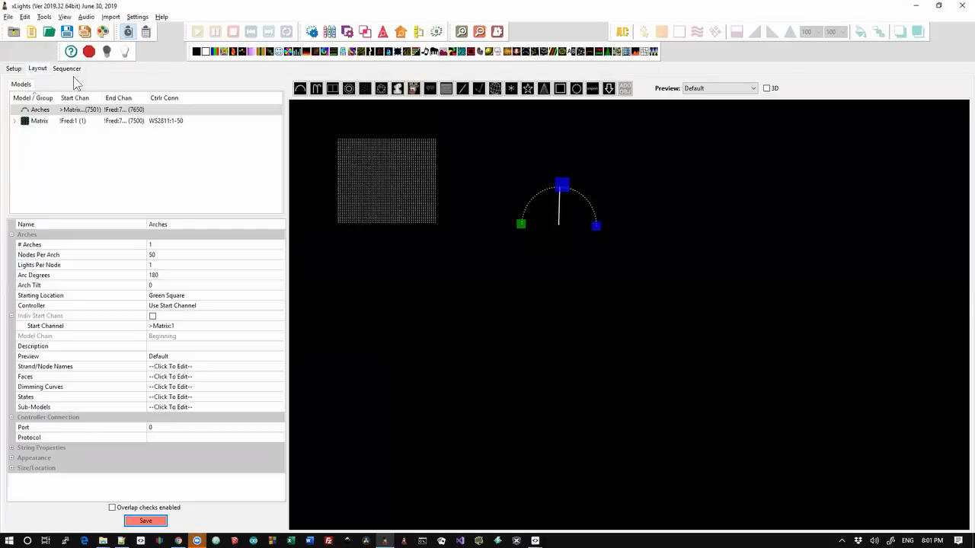
{"action": "left_click", "coordinate": [609, 89]}
{"action": "left_click_drag", "start_coordinate": [642, 145], "coordinate": [694, 224]}
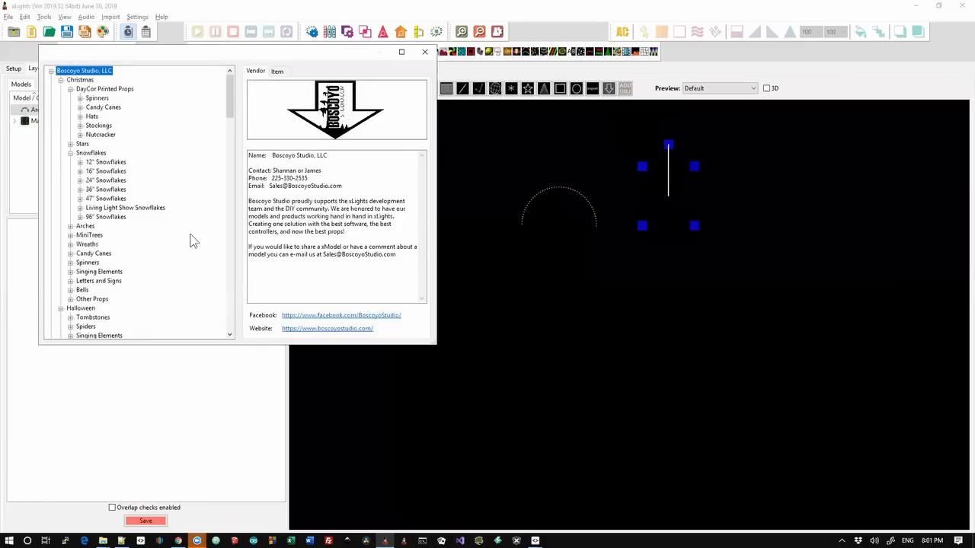
Insert Boscoyo's ChromaBulb 30" Hanging from the Christmas Singing Elements category and save the layout
{"action": "left_click", "coordinate": [71, 272]}
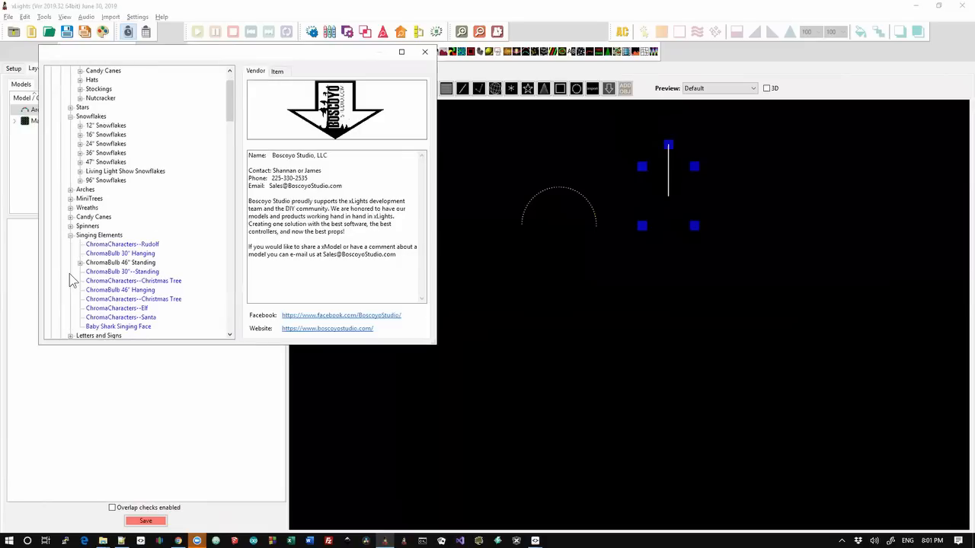
{"action": "left_click", "coordinate": [129, 254]}
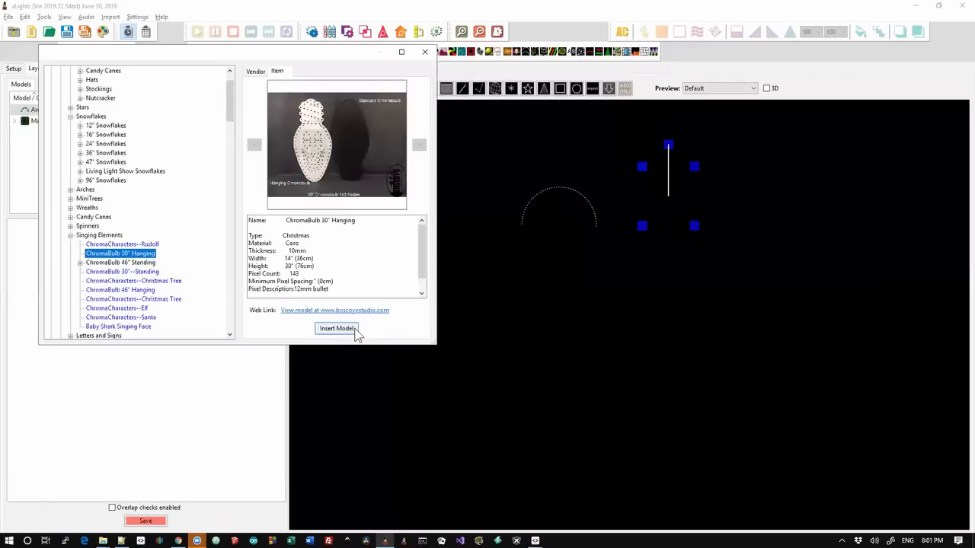
{"action": "left_click", "coordinate": [338, 329]}
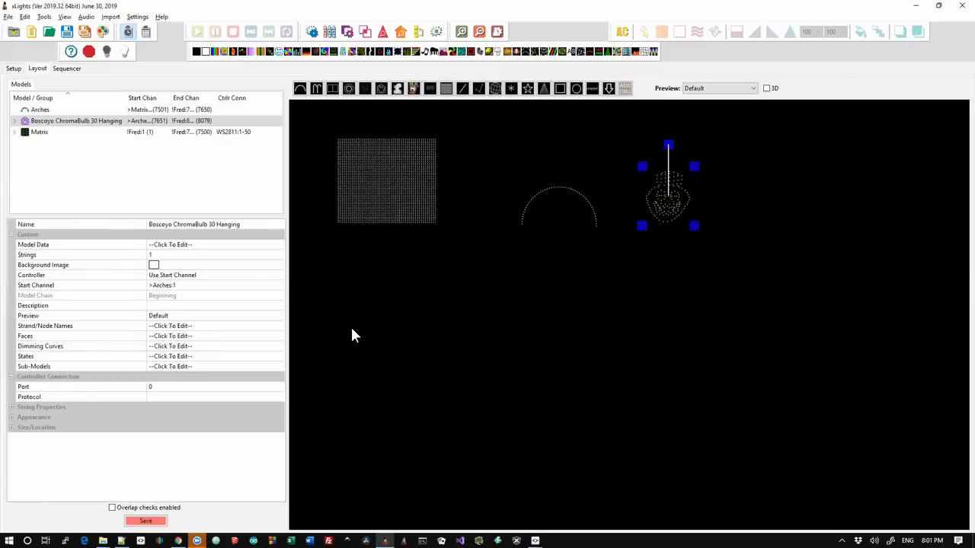
{"action": "left_click", "coordinate": [145, 521]}
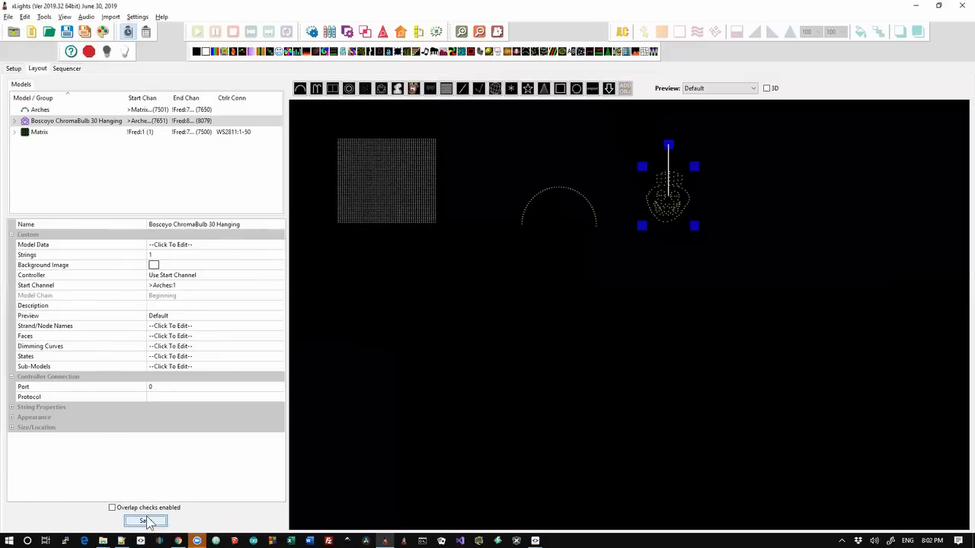
Return to the sequencer and add the Boscoyo ChromaBulb 30 Hanging model to the Master View's display elements
{"action": "left_click", "coordinate": [65, 68]}
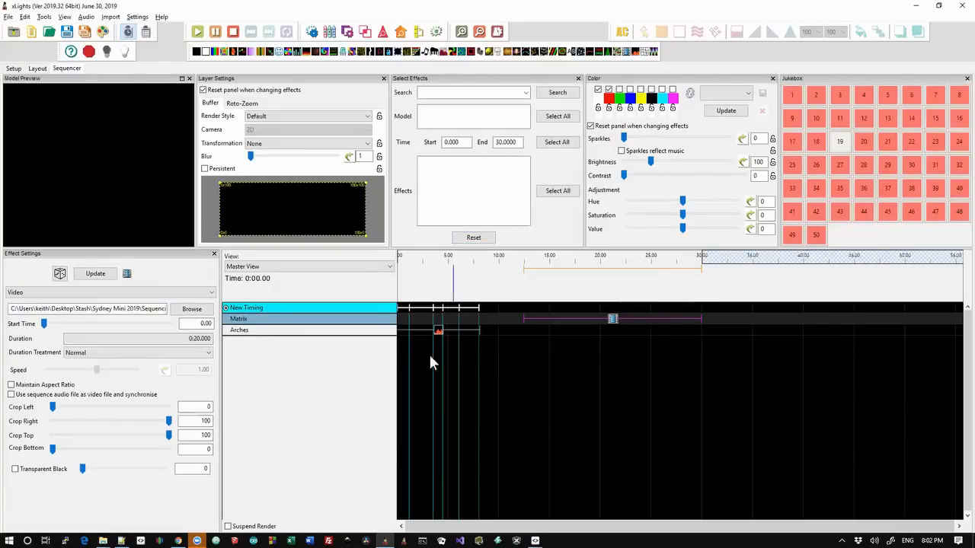
{"action": "right_click", "coordinate": [349, 332]}
{"action": "left_click", "coordinate": [418, 457]}
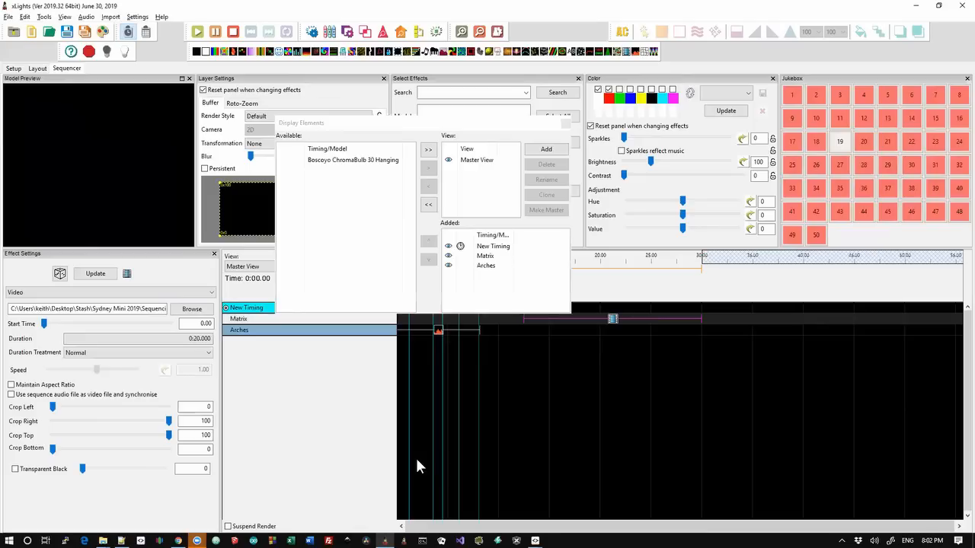
{"action": "left_click", "coordinate": [372, 166]}
{"action": "left_click", "coordinate": [428, 156]}
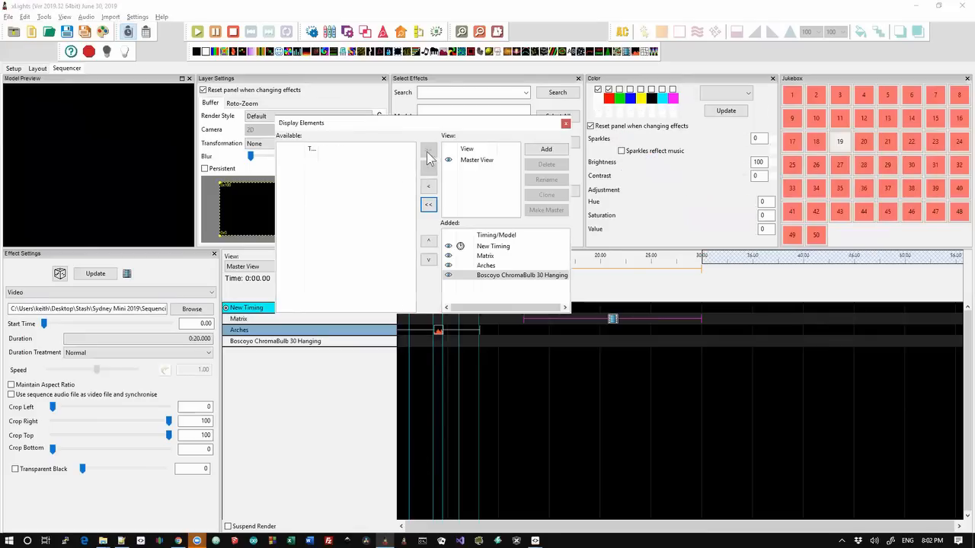
{"action": "left_click", "coordinate": [566, 124]}
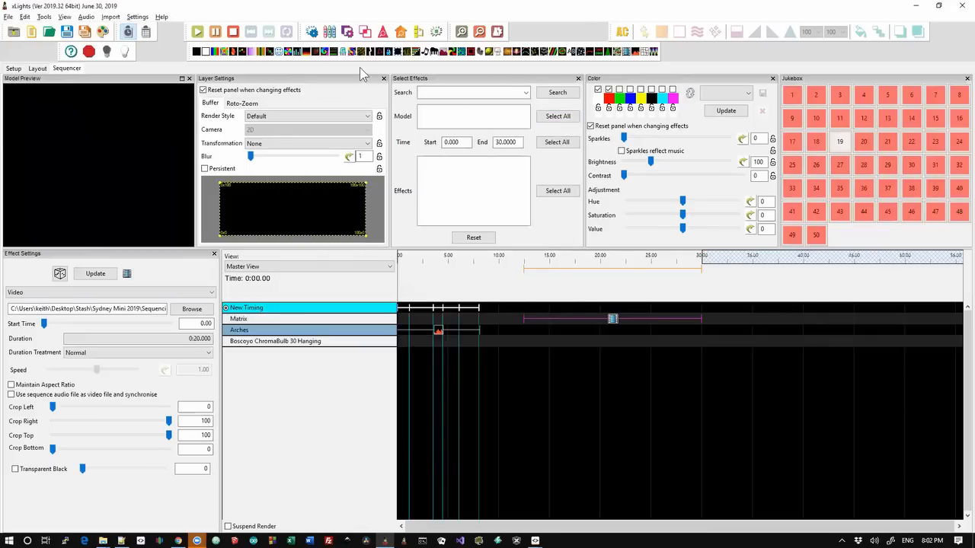
Place a Faces effect on the Boscoyo ChromaBulb 30 Hanging row from about 9.5 to 24.5 seconds
{"action": "left_click", "coordinate": [278, 53]}
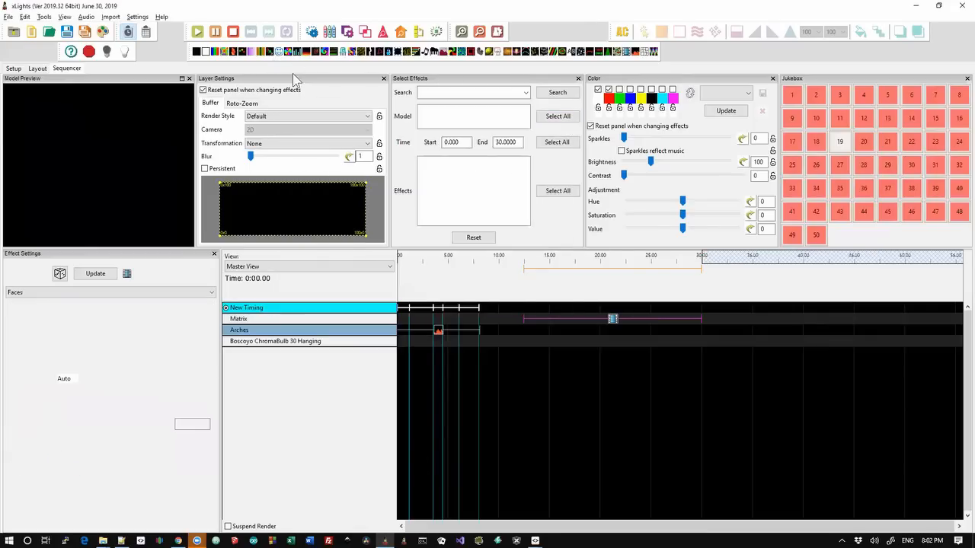
{"action": "left_click", "coordinate": [470, 342]}
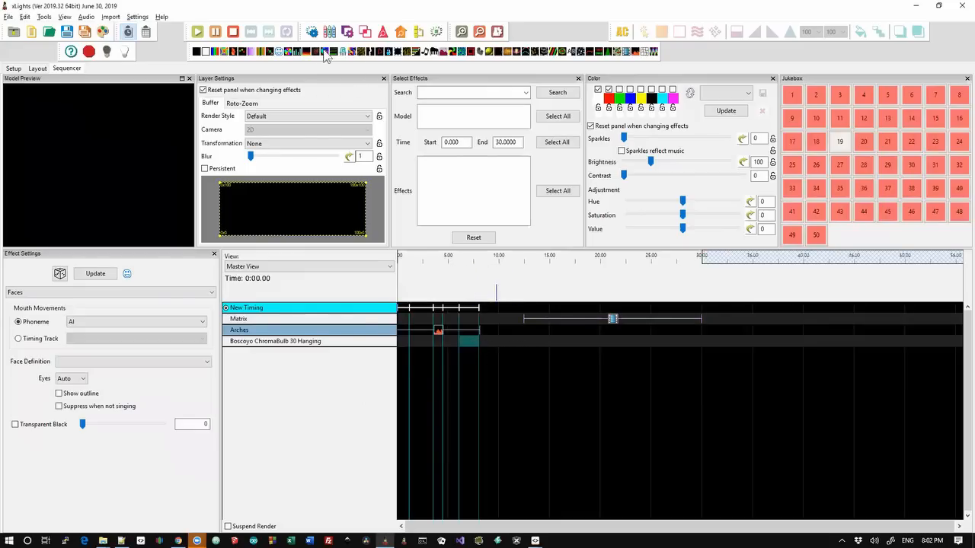
{"action": "mouse_move", "coordinate": [412, 256]}
{"action": "left_mouse_down"}
{"action": "mouse_move", "coordinate": [499, 329]}
{"action": "mouse_move", "coordinate": [489, 342]}
{"action": "mouse_move", "coordinate": [500, 342]}
{"action": "left_mouse_up"}
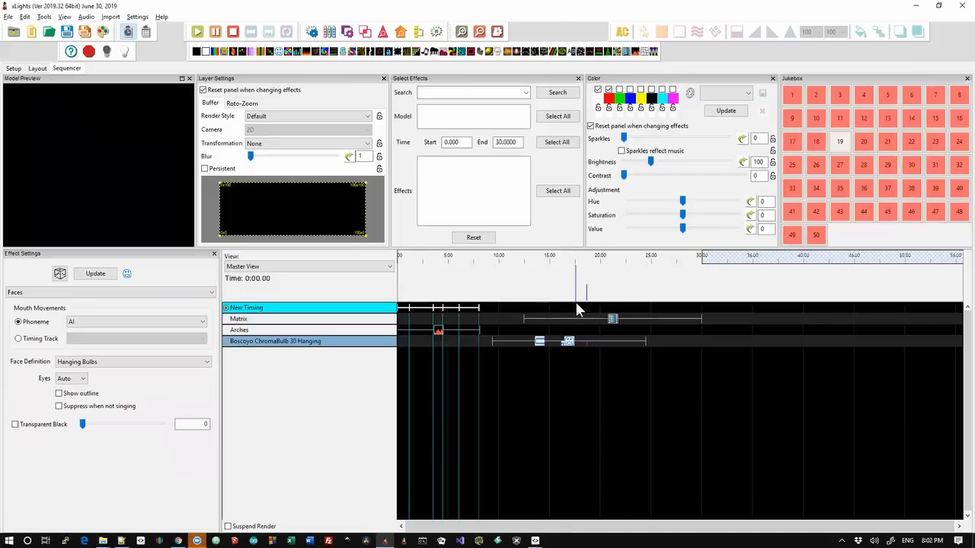
Add a timing mark about 8.85 seconds long on New Timing at the Faces effect's start and label it "Hello world"
{"action": "left_click_drag", "start_coordinate": [493, 293], "coordinate": [583, 295]}
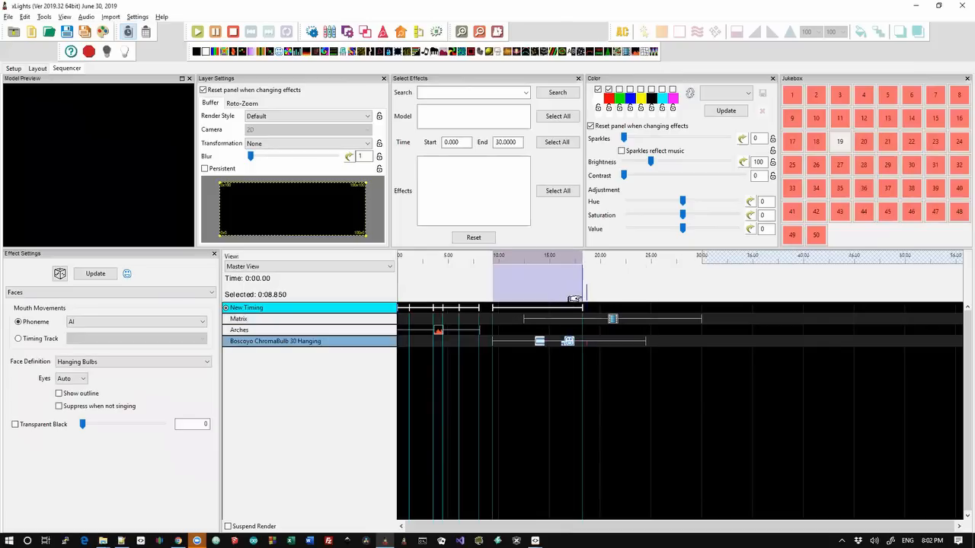
{"action": "double_click", "coordinate": [553, 309]}
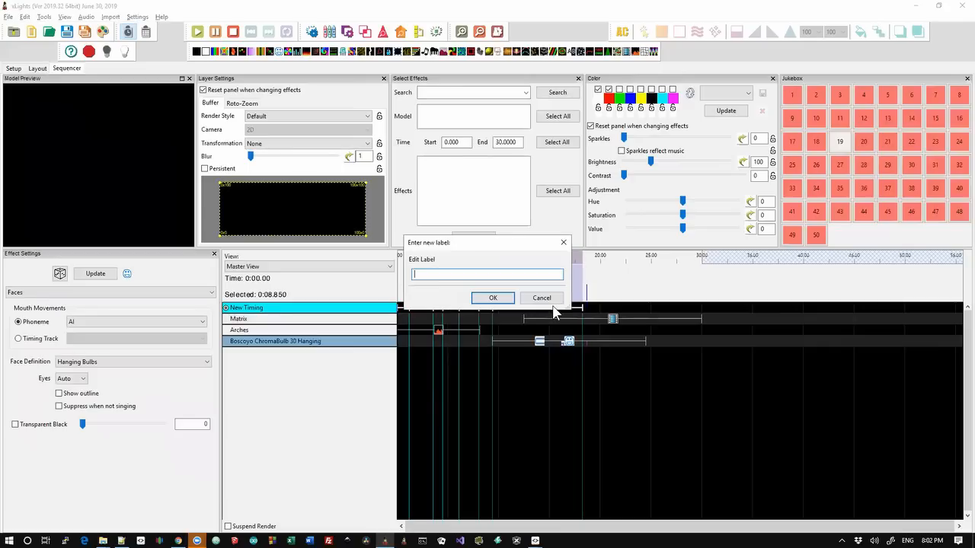
{"action": "type", "text": "Hello world"}
{"action": "left_click", "coordinate": [498, 297]}
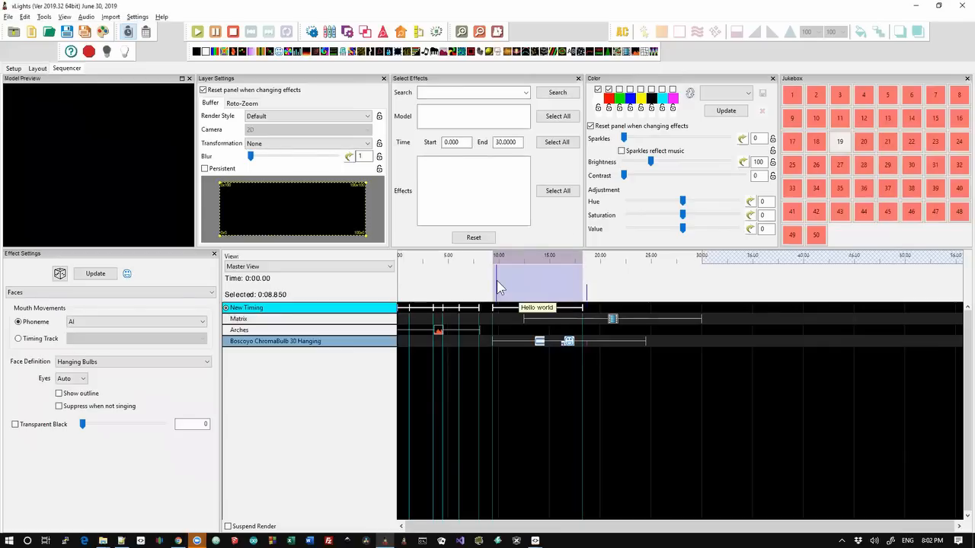
Break down the "Hello world" phrase into words and the words into phonemes on the New Timing track
{"action": "right_click", "coordinate": [540, 311]}
{"action": "left_click", "coordinate": [577, 314]}
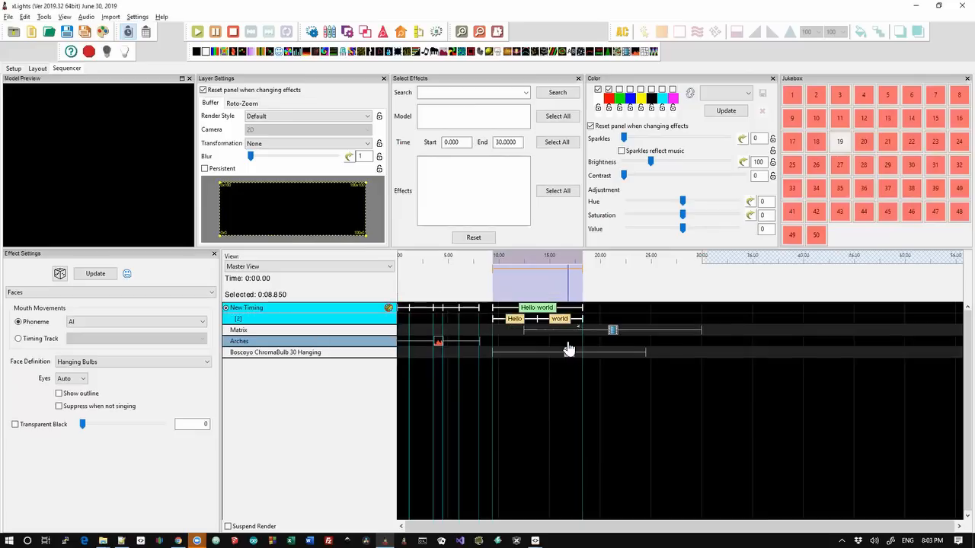
{"action": "right_click", "coordinate": [554, 323]}
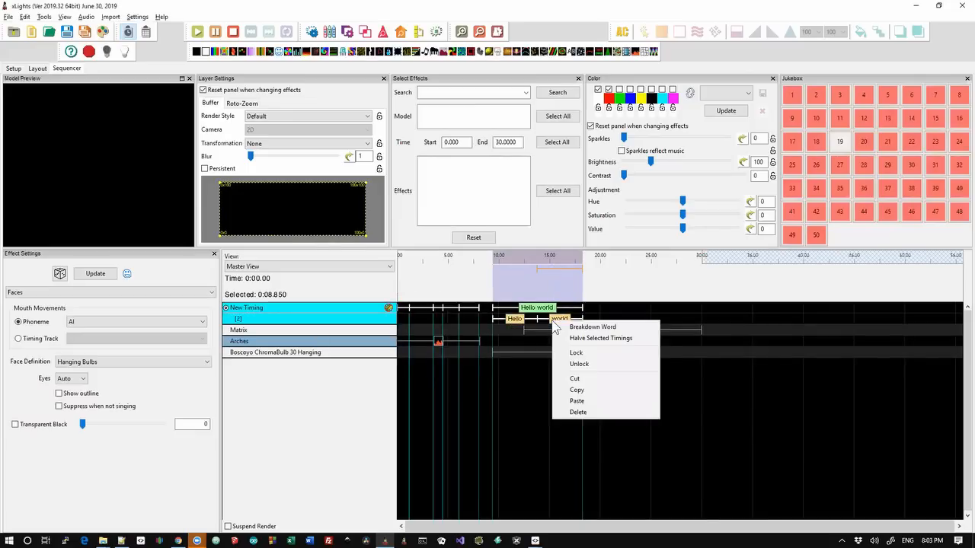
{"action": "right_click", "coordinate": [366, 313]}
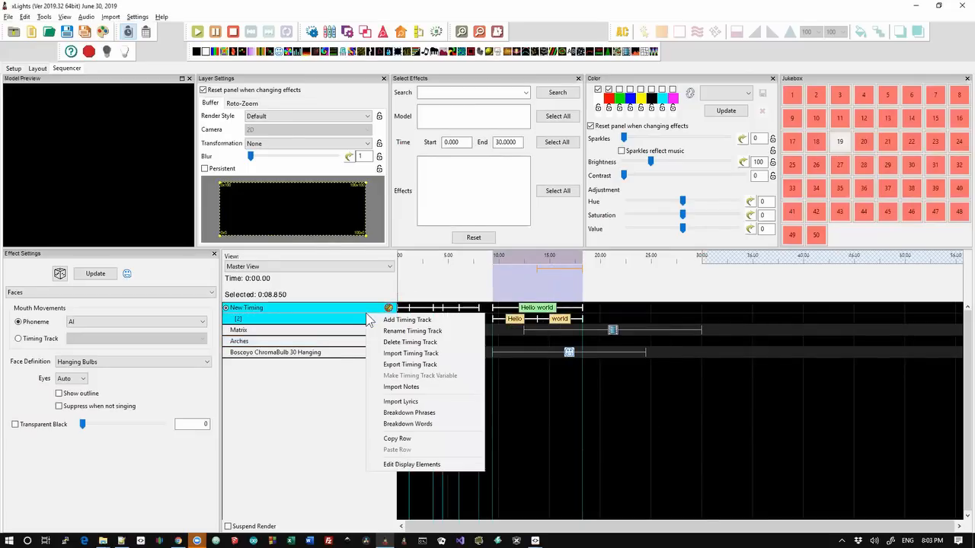
{"action": "left_click", "coordinate": [430, 424]}
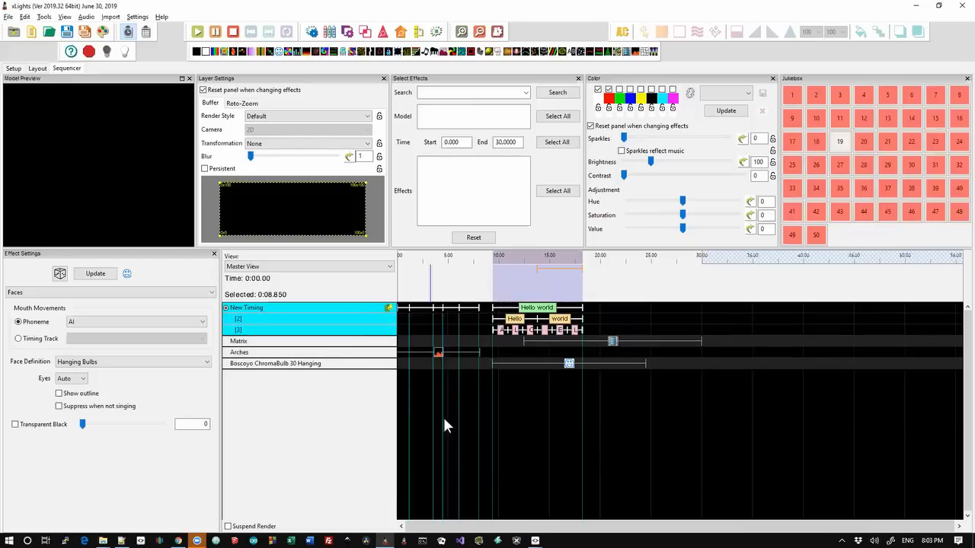
Set the ChromaBulb's Faces effect to take its mouth movements from the New Timing timing track
{"action": "left_click", "coordinate": [570, 365]}
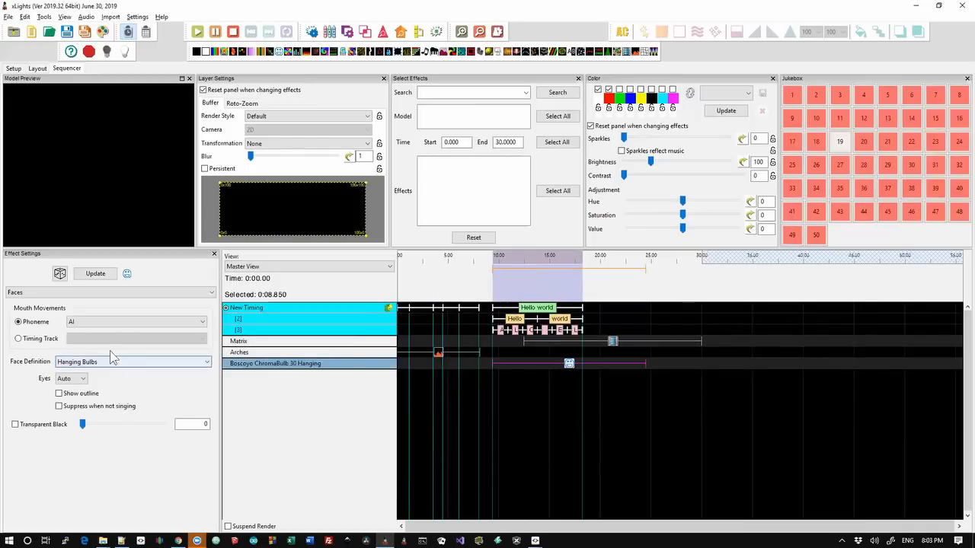
{"action": "left_click", "coordinate": [40, 338]}
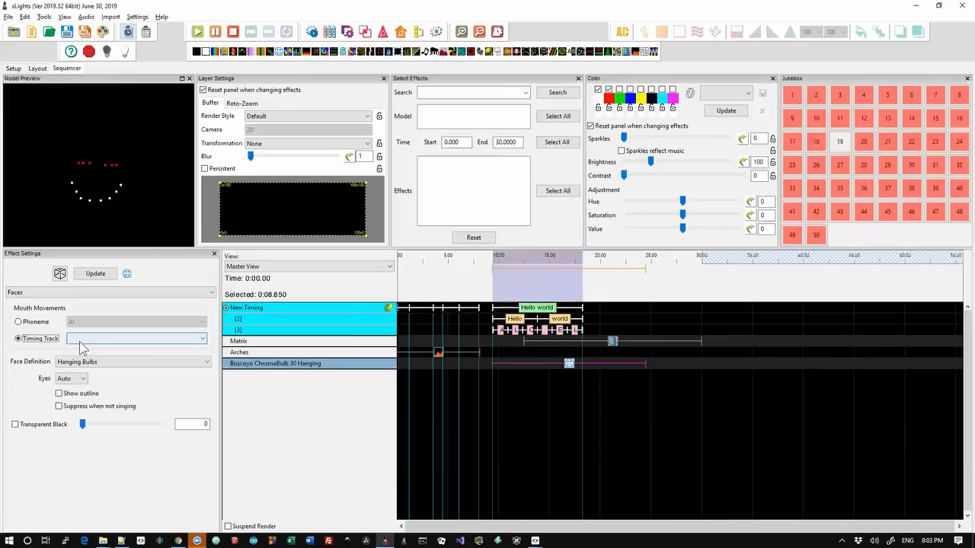
{"action": "left_click", "coordinate": [84, 341]}
{"action": "left_click", "coordinate": [89, 349]}
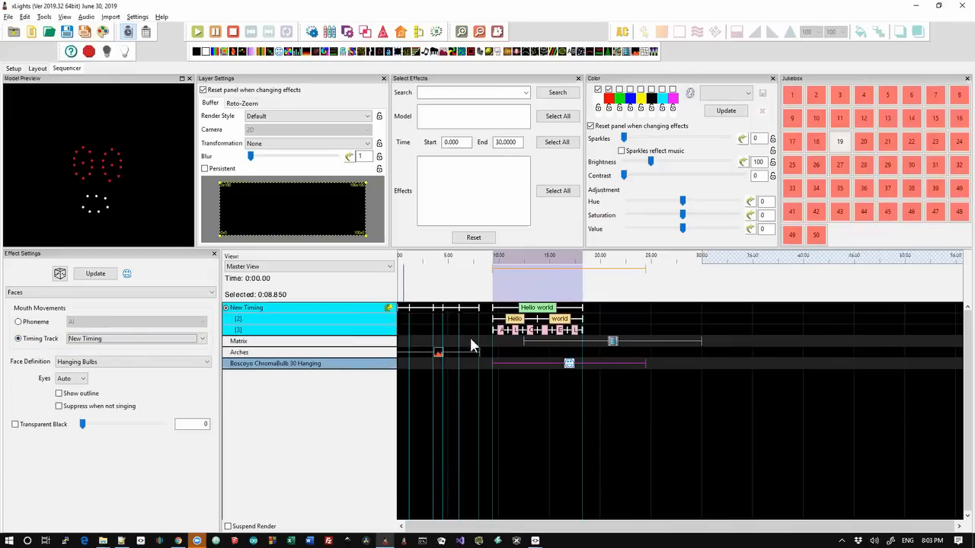
Relabel the E phoneme under "world" as "E-shimmer"
{"action": "scroll", "coordinate": [535, 326], "scroll_direction": "up", "scroll_amount": 3}
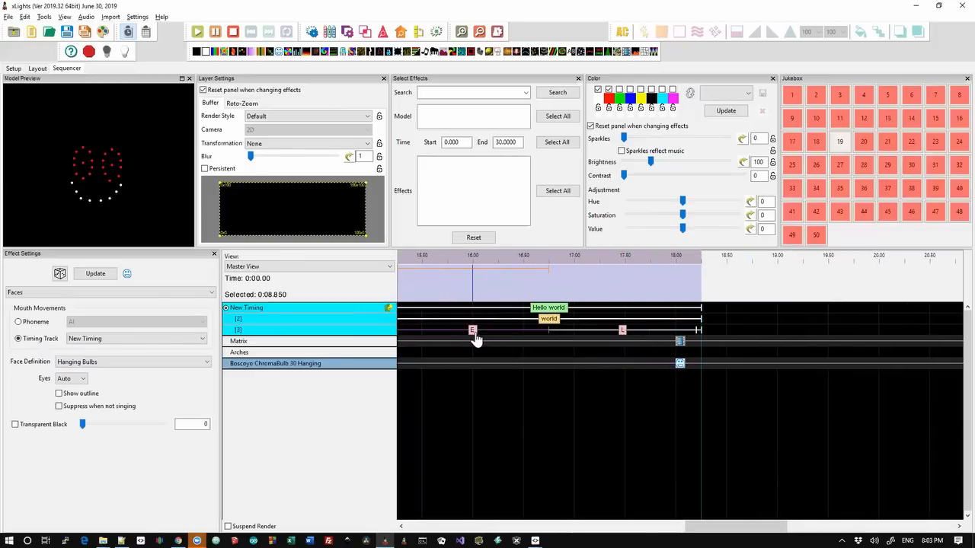
{"action": "double_click", "coordinate": [472, 332]}
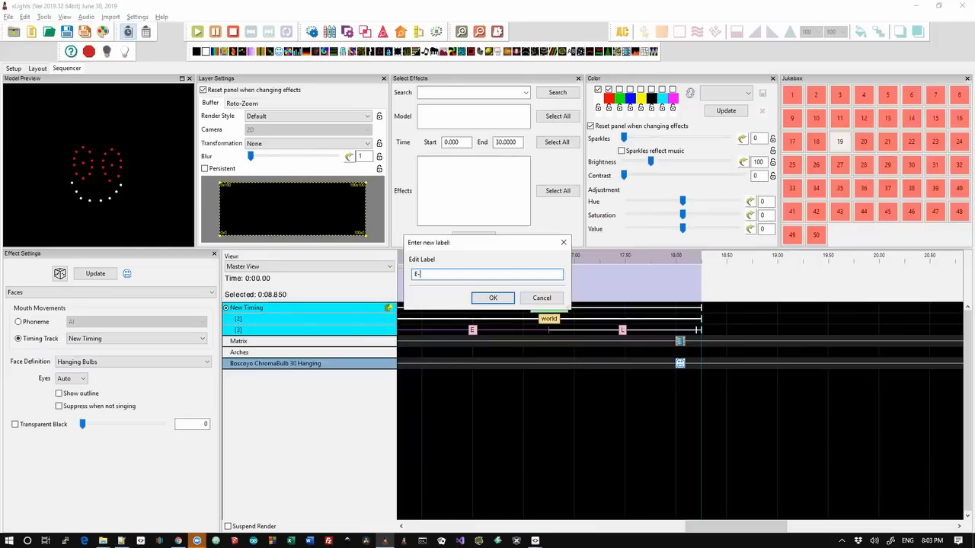
{"action": "left_click", "coordinate": [472, 298]}
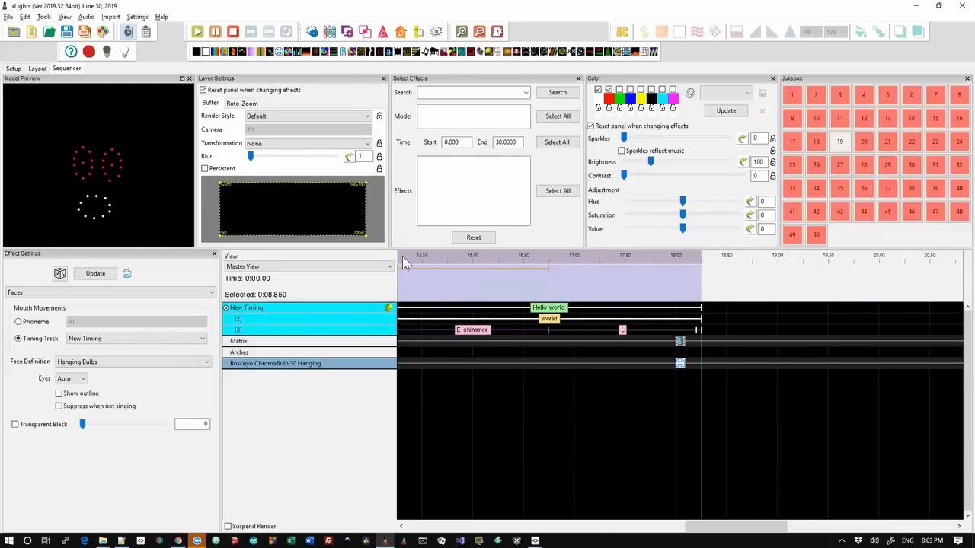
Play the sequence from just before 15 seconds to preview the mouth during the E-shimmer phoneme
{"action": "left_click", "coordinate": [404, 261]}
{"action": "key", "text": "space"}
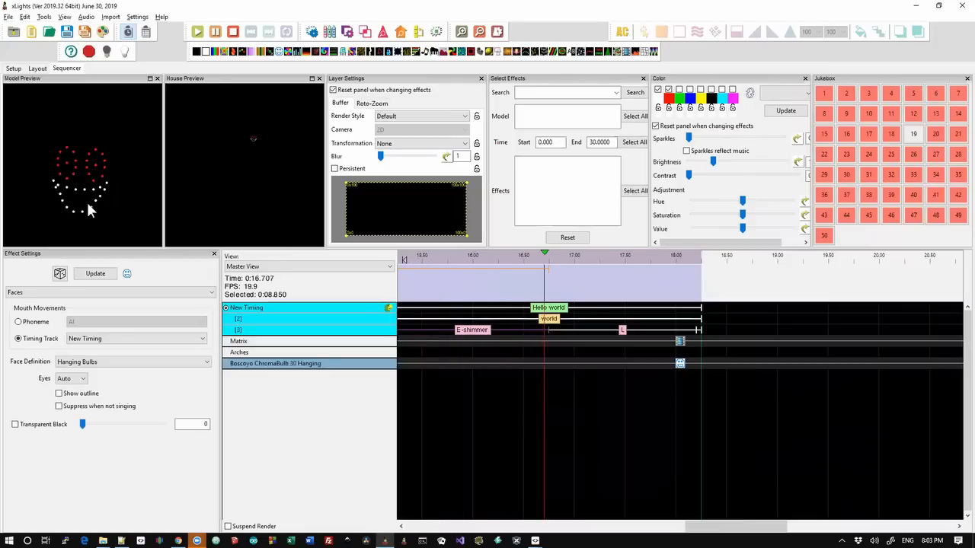
{"action": "left_click", "coordinate": [453, 288]}
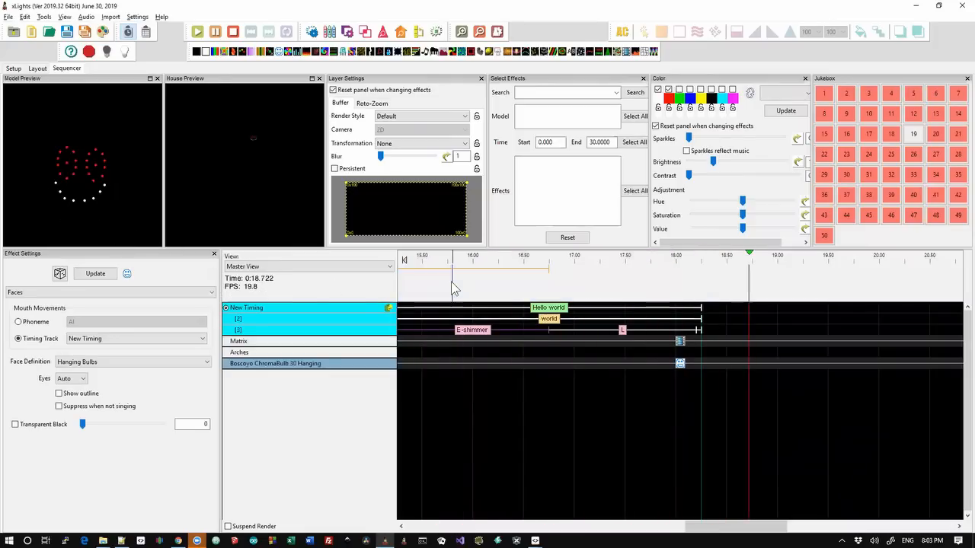
{"action": "double_click", "coordinate": [558, 309]}
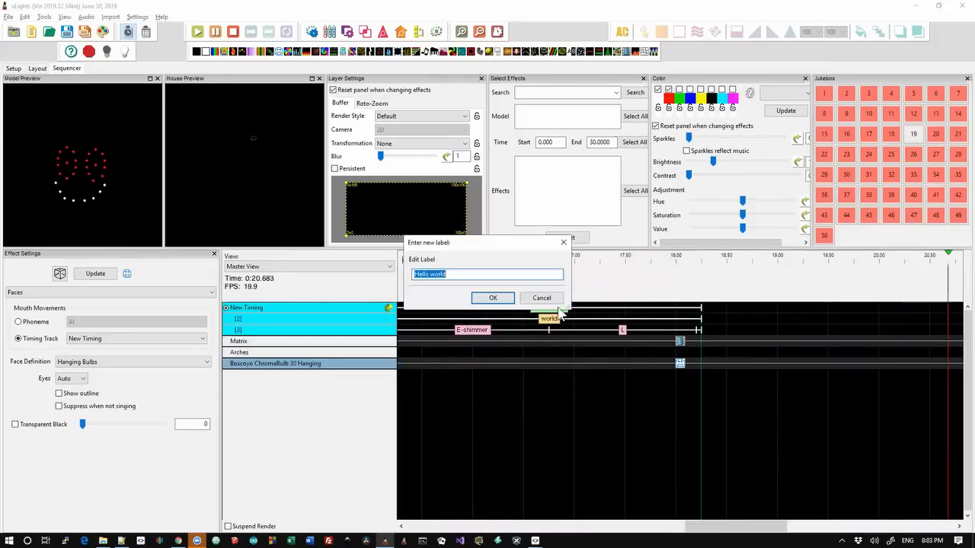
{"action": "left_click", "coordinate": [552, 302]}
Select the "Hello world" timing section and replay it to watch the face sing the whole phrase
{"action": "scroll", "coordinate": [534, 343], "scroll_direction": "down", "scroll_amount": 2}
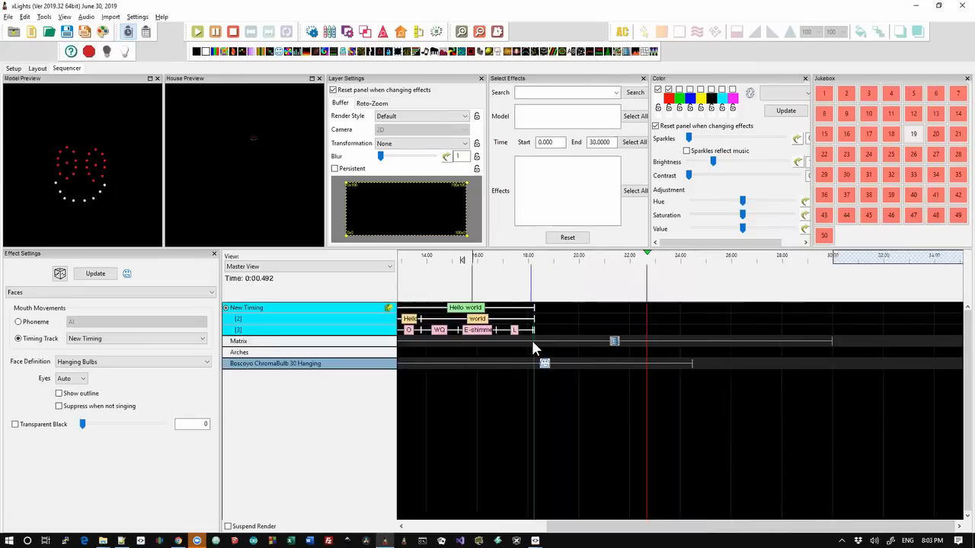
{"action": "scroll", "coordinate": [531, 343], "scroll_direction": "down", "scroll_amount": 2}
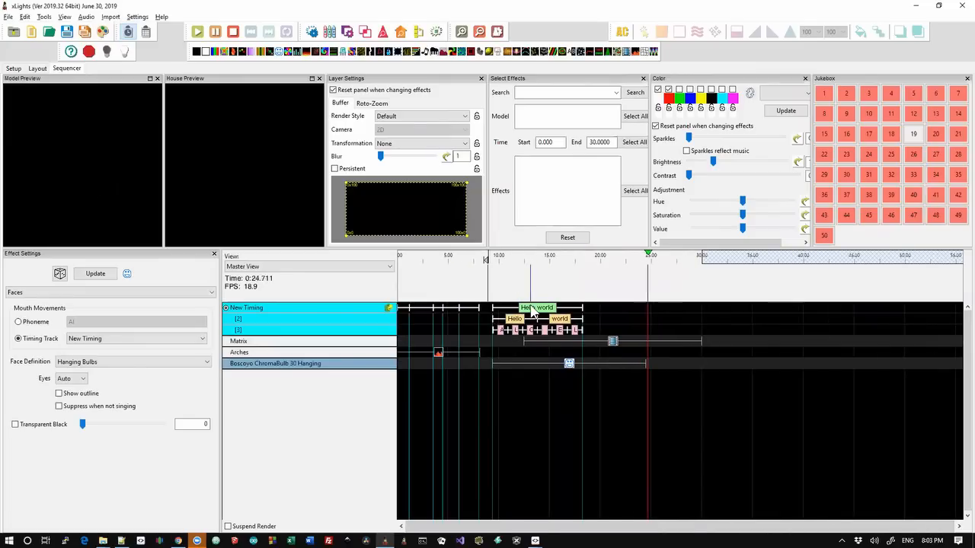
{"action": "left_click", "coordinate": [531, 309]}
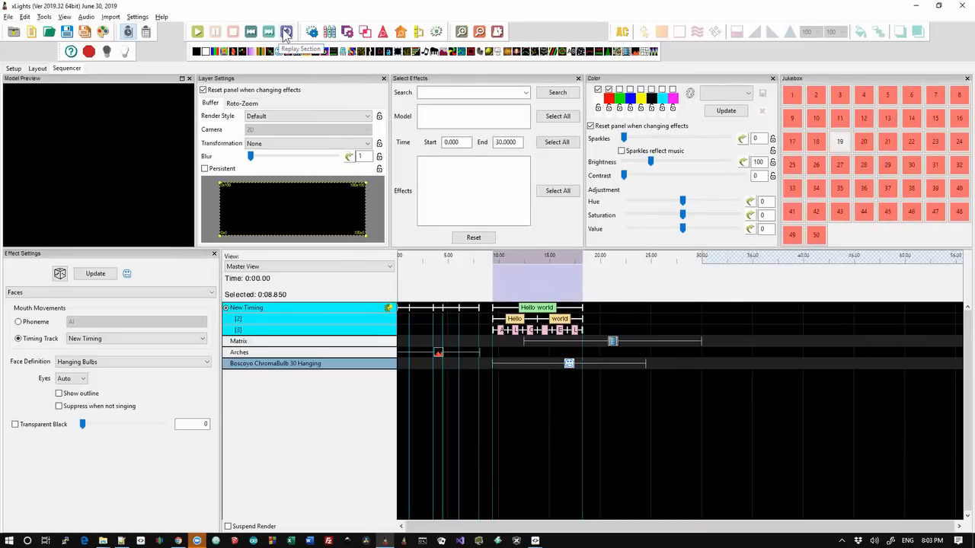
{"action": "left_click", "coordinate": [285, 32]}
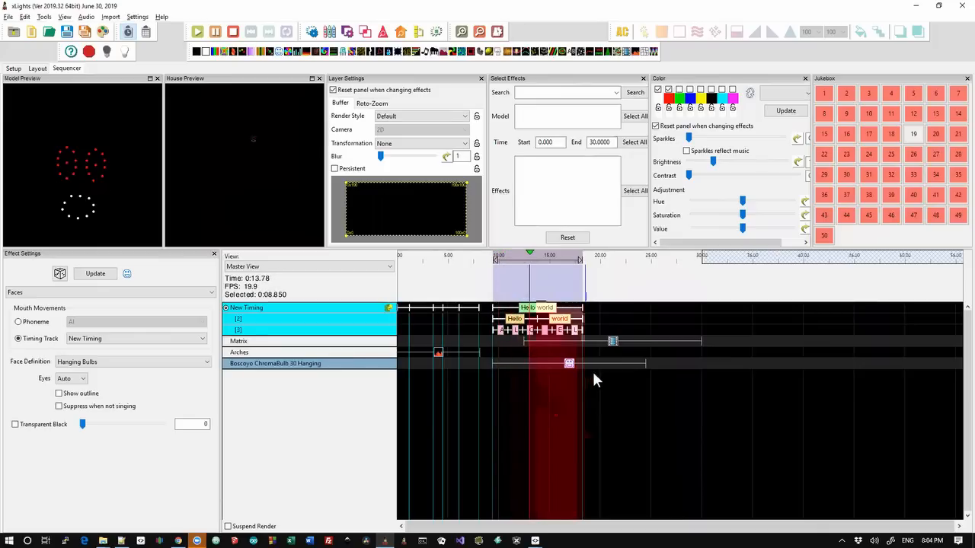
Switch to the 19-32 Update.txt notes in Notepad++ and highlight the two 2019.26 entries about missing audio
{"action": "key", "text": "alt+Tab"}
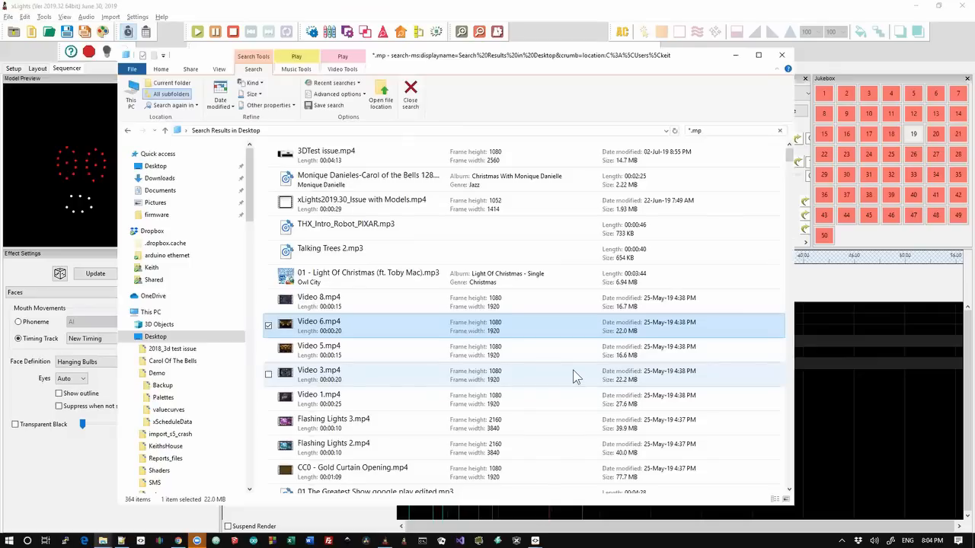
{"action": "key", "text": "alt+Tab"}
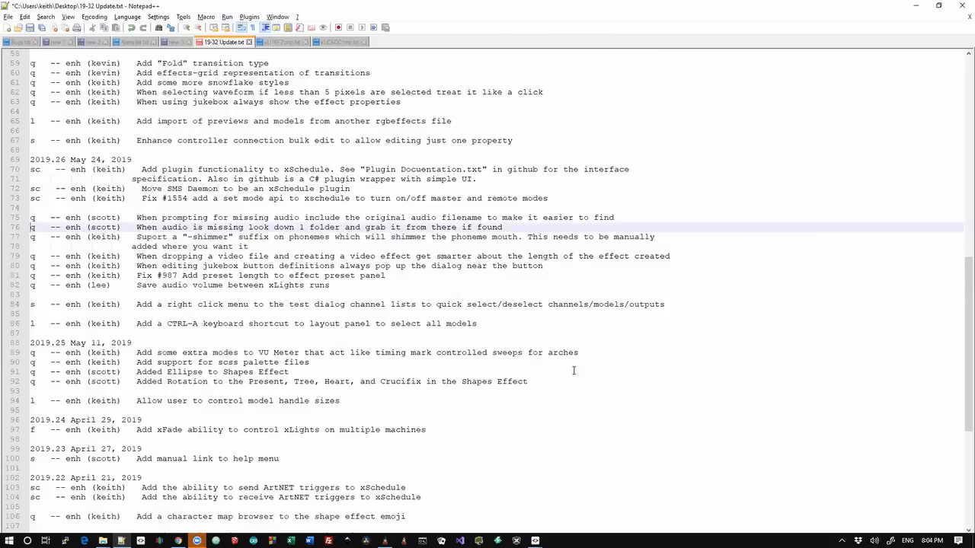
{"action": "key", "text": "shift+Down"}
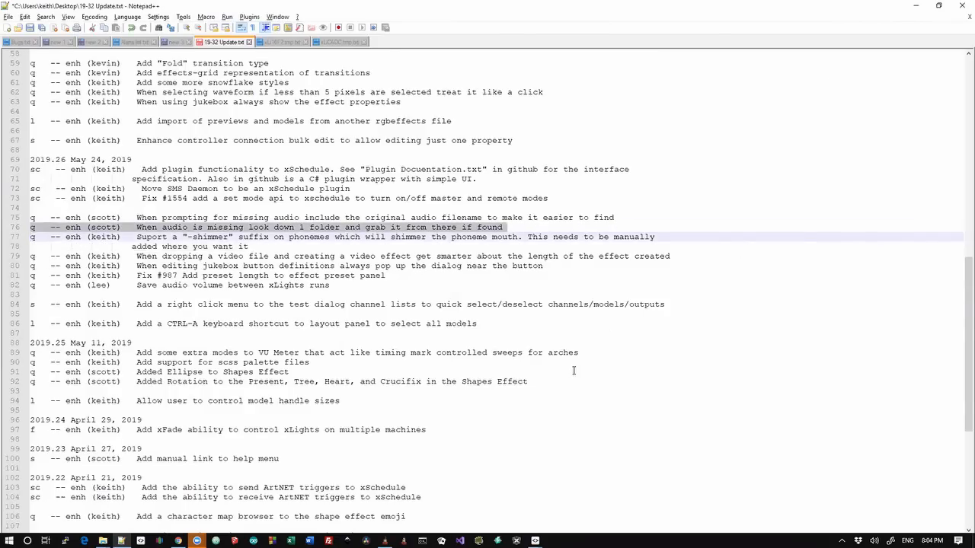
{"action": "key", "text": "Up"}
{"action": "key", "text": "Up"}
{"action": "key", "text": "shift+Down"}
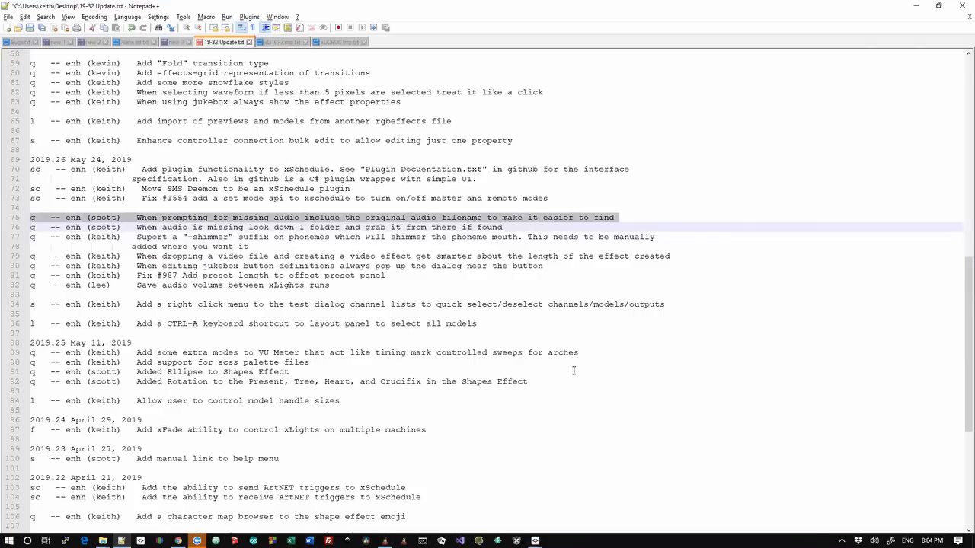
{"action": "key", "text": "shift+Down"}
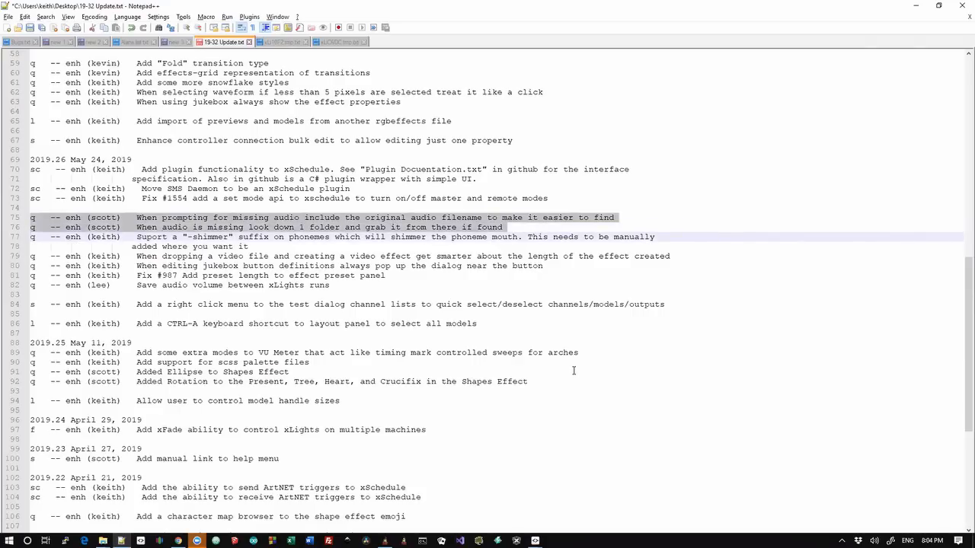
{"action": "key", "text": "Down"}
{"action": "key", "text": "Up"}
{"action": "key", "text": "shift+Up"}
{"action": "key", "text": "shift+Up"}
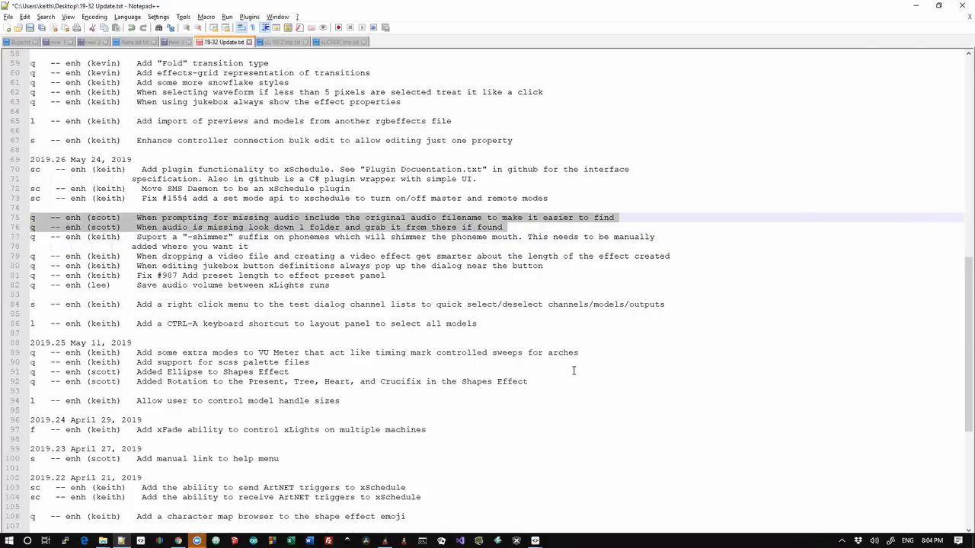
{"action": "key", "text": "alt+Tab"}
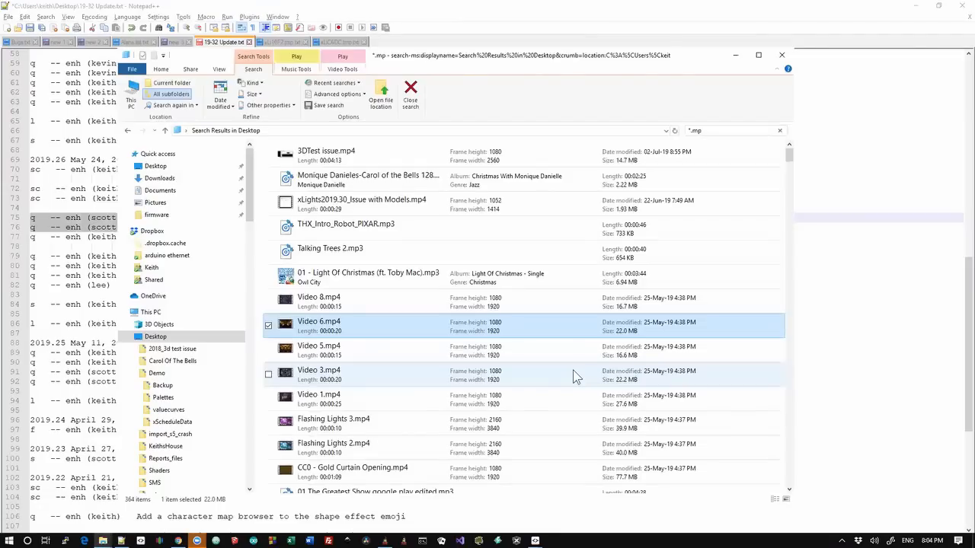
{"action": "key", "text": "alt+Tab"}
{"action": "key", "text": "alt+Tab"}
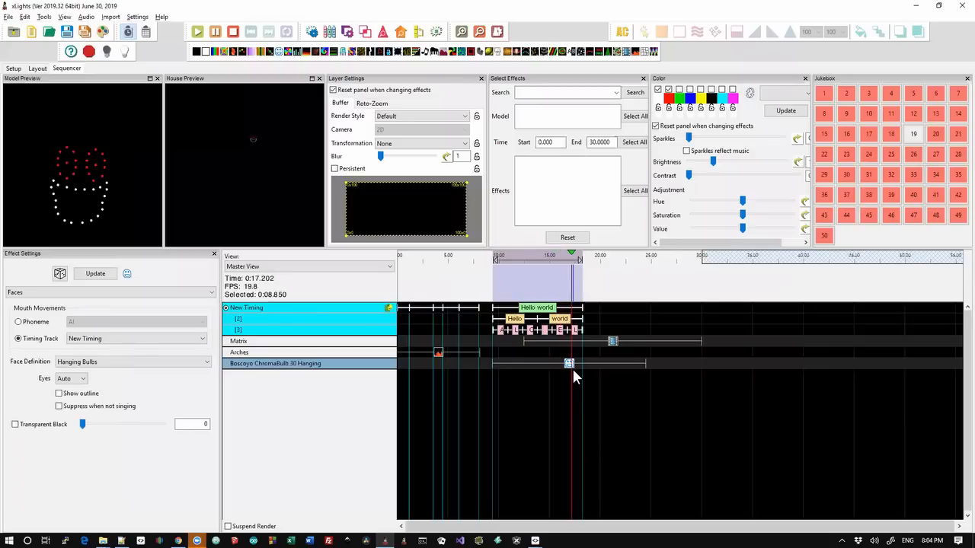
{"action": "key", "text": "alt+Tab"}
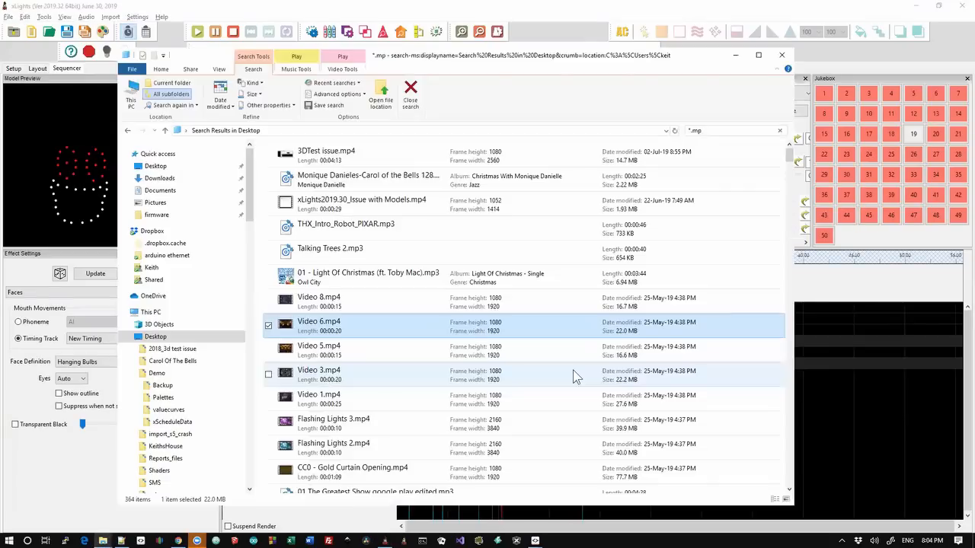
{"action": "key", "text": "alt+Tab"}
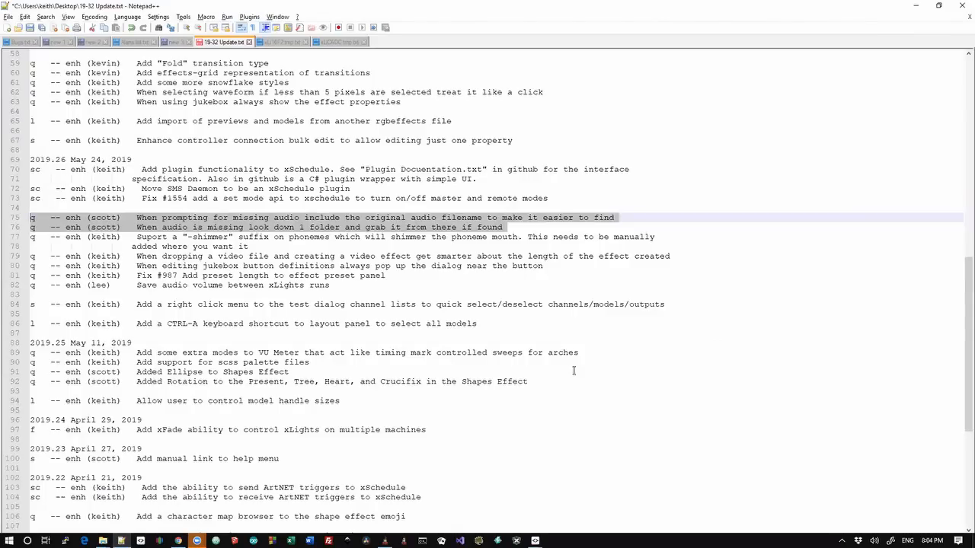
Review the 2019.26 entries on the original audio filename in the prompt and the one-folder-down audio lookup
{"action": "key", "text": "Down"}
{"action": "key", "text": "Up"}
{"action": "key", "text": "Down"}
{"action": "key", "text": "Down"}
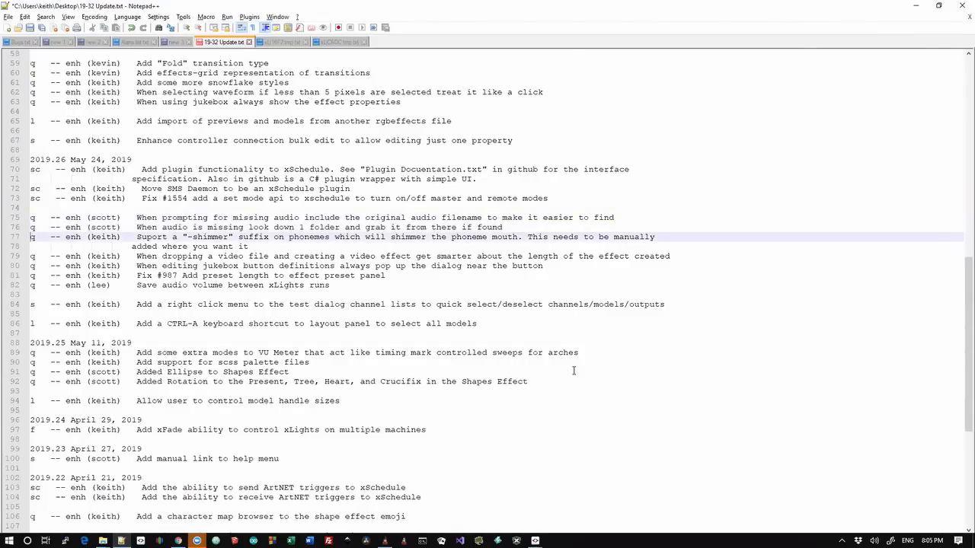
{"action": "key", "text": "shift+Up"}
{"action": "key", "text": "shift+Up"}
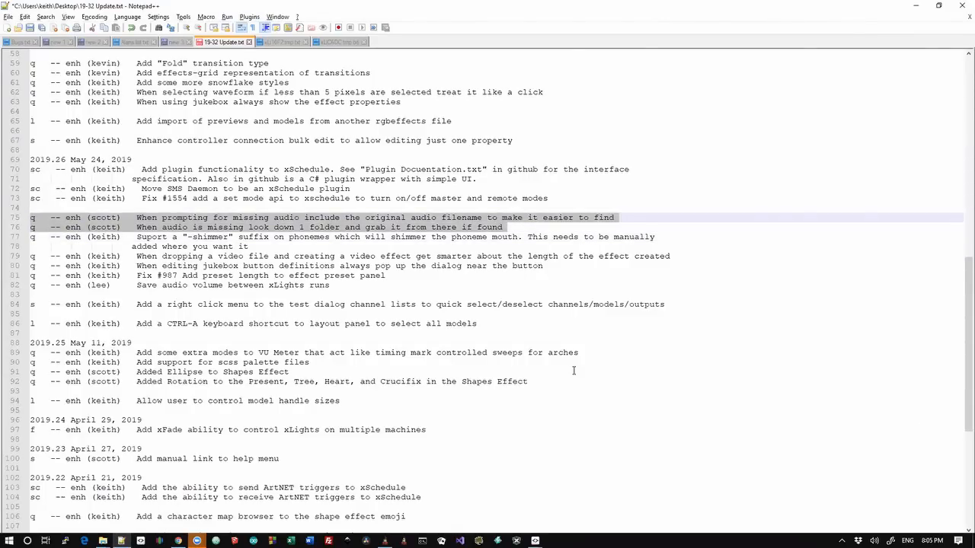
{"action": "key", "text": "Down"}
{"action": "key", "text": "Up"}
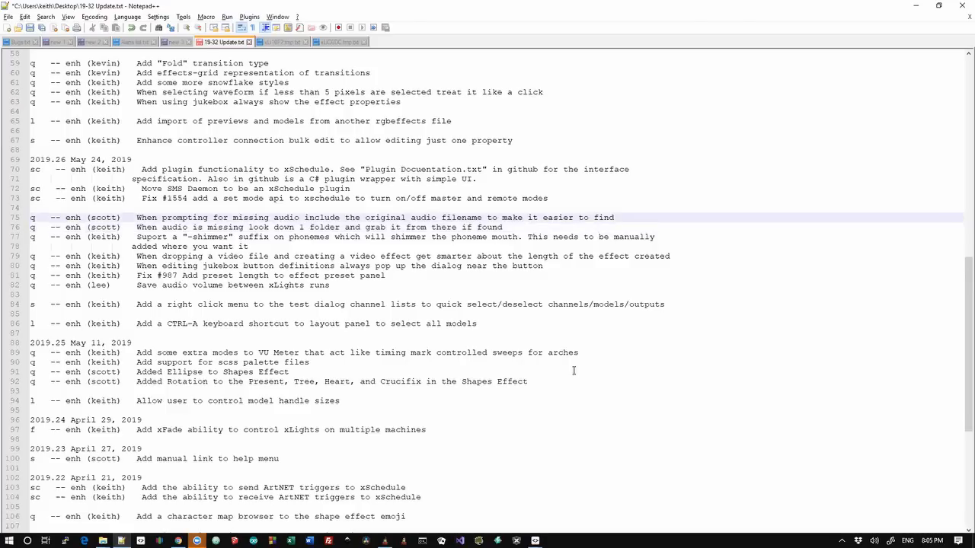
{"action": "key", "text": "shift+Down"}
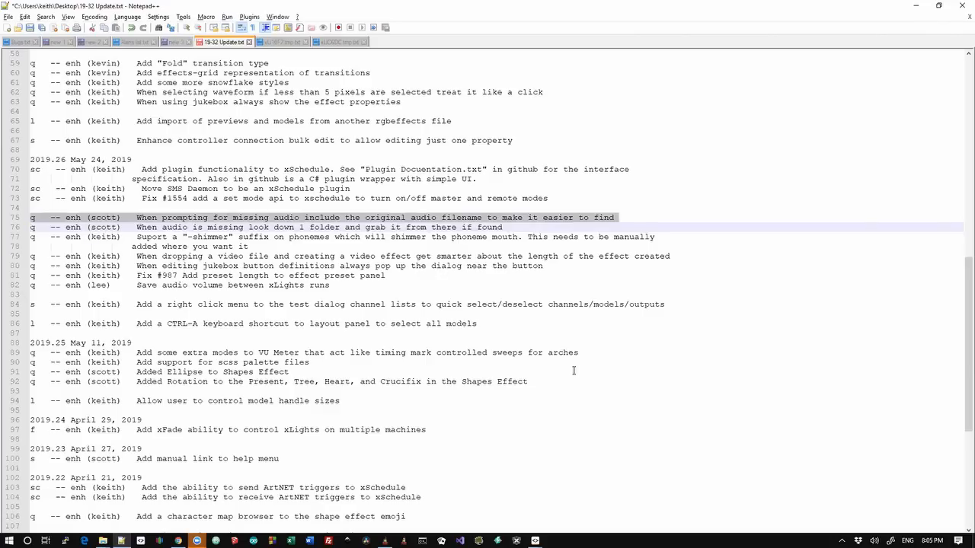
{"action": "key", "text": "shift+Down"}
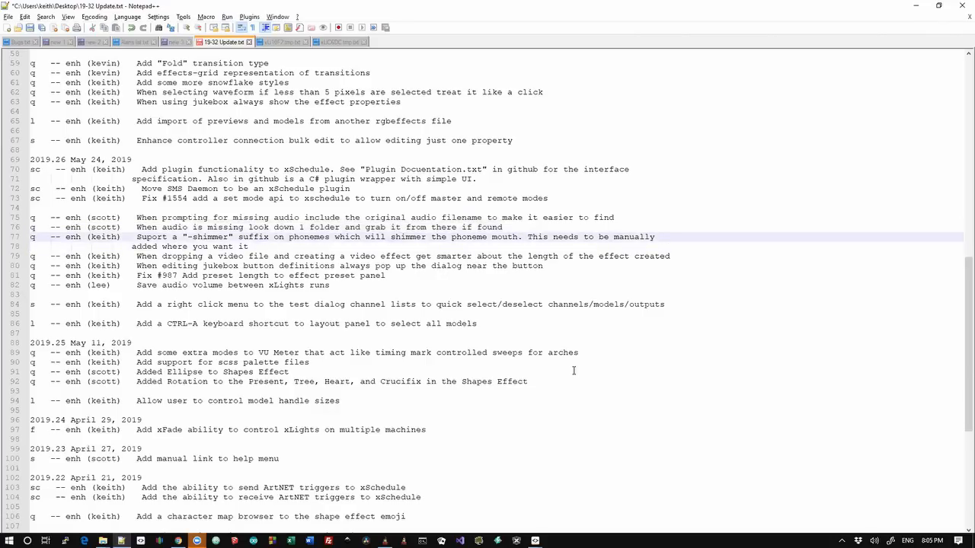
Go up to the note about always showing the effect properties when using the jukebox and highlight it
{"action": "key", "text": "Up"}
{"action": "key", "text": "Up"}
{"action": "key", "text": "Up"}
{"action": "key", "text": "Up"}
{"action": "key", "text": "Up"}
{"action": "key", "text": "Up"}
{"action": "key", "text": "Up"}
{"action": "key", "text": "Up"}
{"action": "key", "text": "Up"}
{"action": "key", "text": "Up"}
{"action": "key", "text": "Up"}
{"action": "key", "text": "Up"}
{"action": "key", "text": "Up"}
{"action": "key", "text": "Up"}
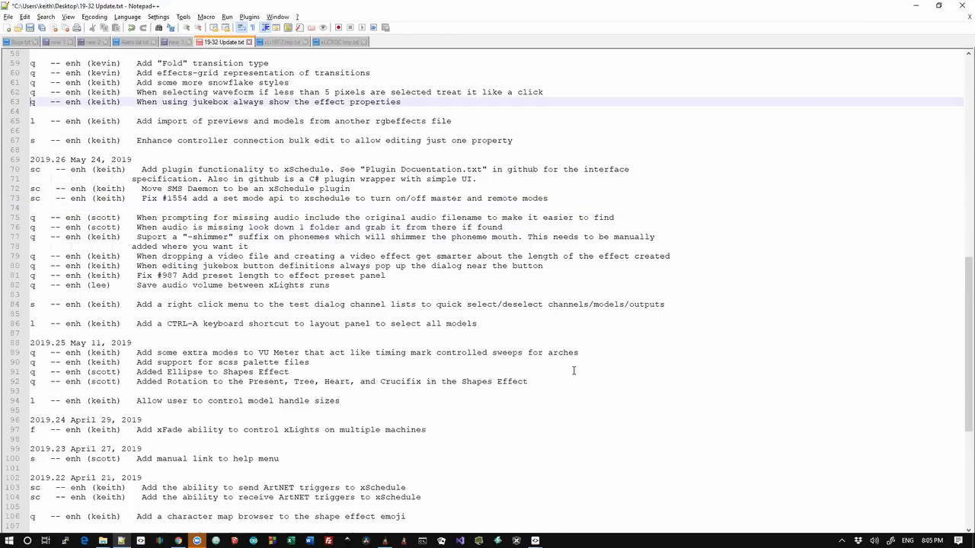
{"action": "key", "text": "Down"}
{"action": "key", "text": "shift+Up"}
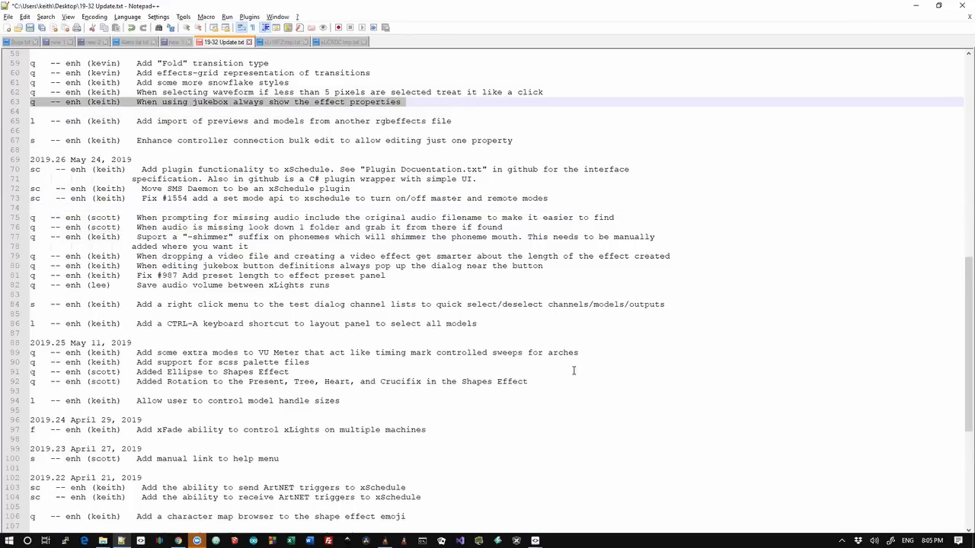
{"action": "key", "text": "shift+Left"}
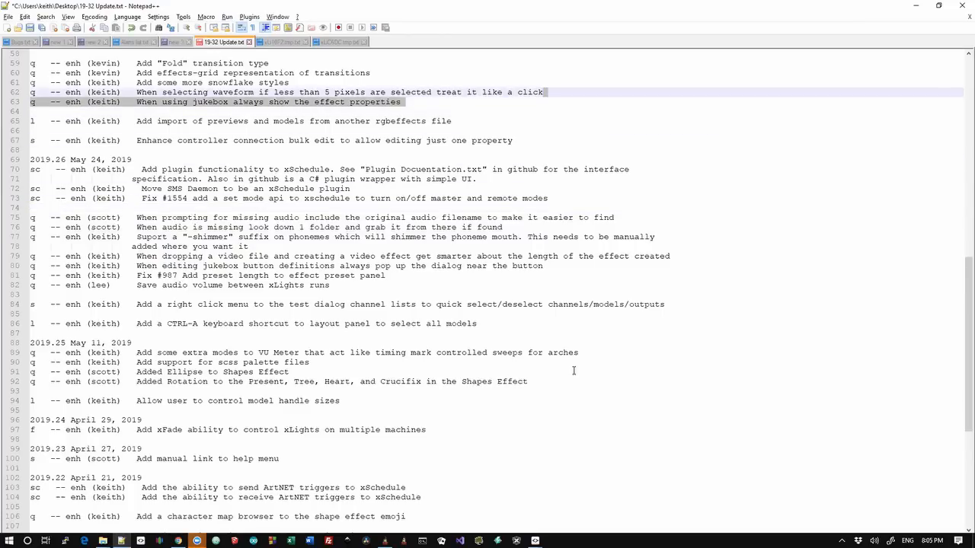
Switch to xLights, select the ChromaBulb's Faces effect, stop playback and trigger jukebox button 19 to show its effect's properties
{"action": "key", "text": "alt+Tab"}
{"action": "key", "text": "alt+Tab"}
{"action": "key", "text": "alt+Tab"}
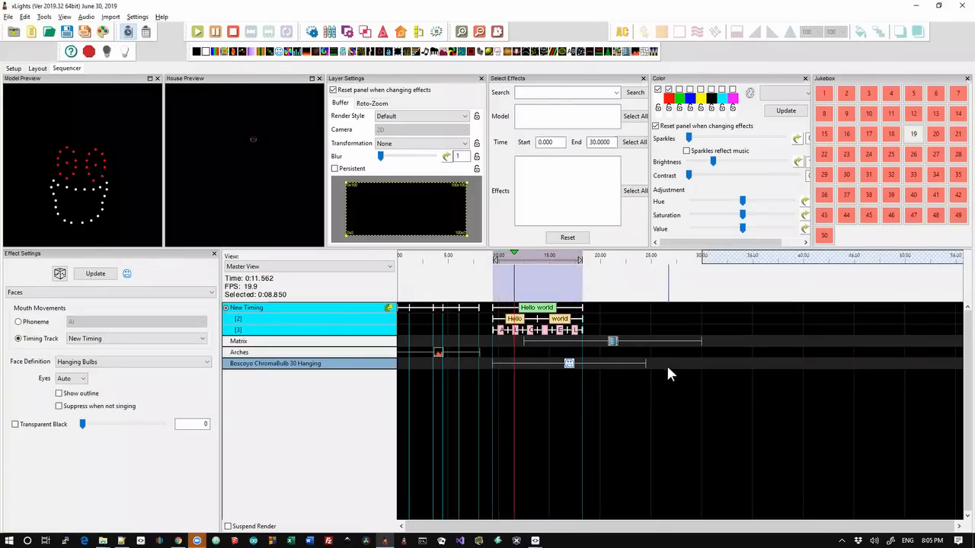
{"action": "left_click", "coordinate": [573, 365]}
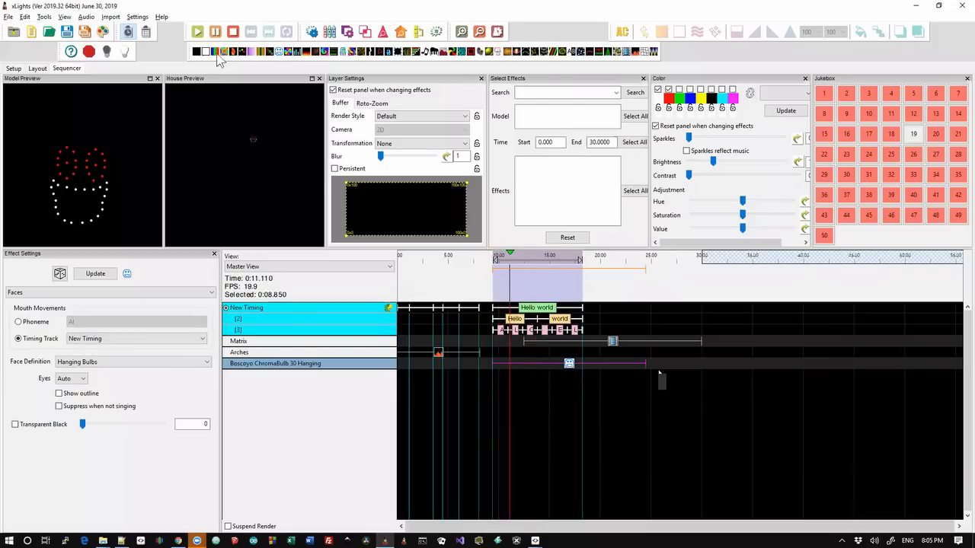
{"action": "left_click", "coordinate": [233, 32]}
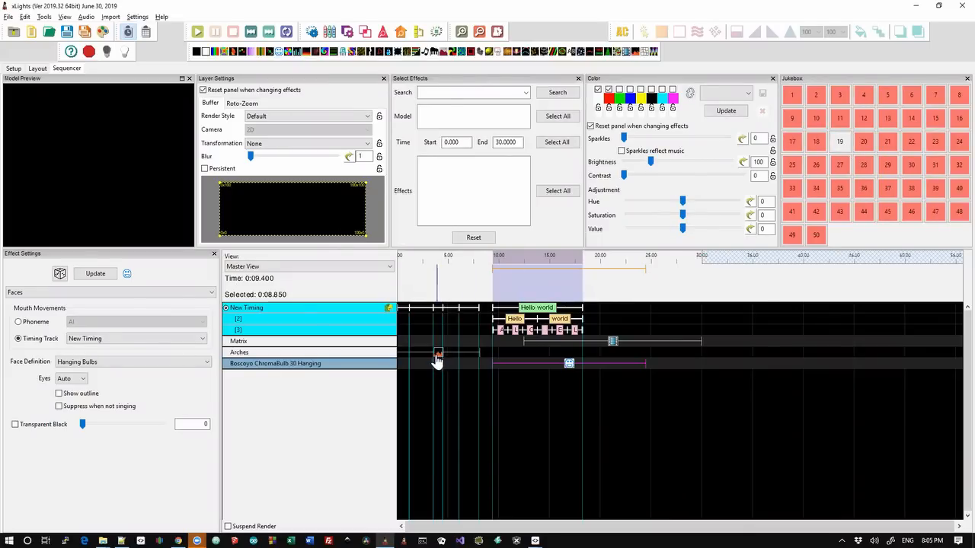
{"action": "left_click", "coordinate": [840, 145]}
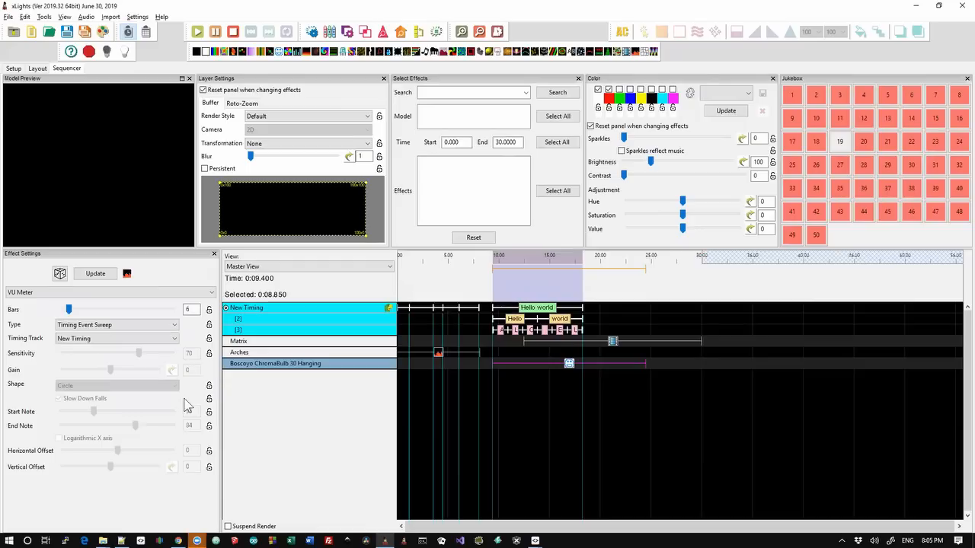
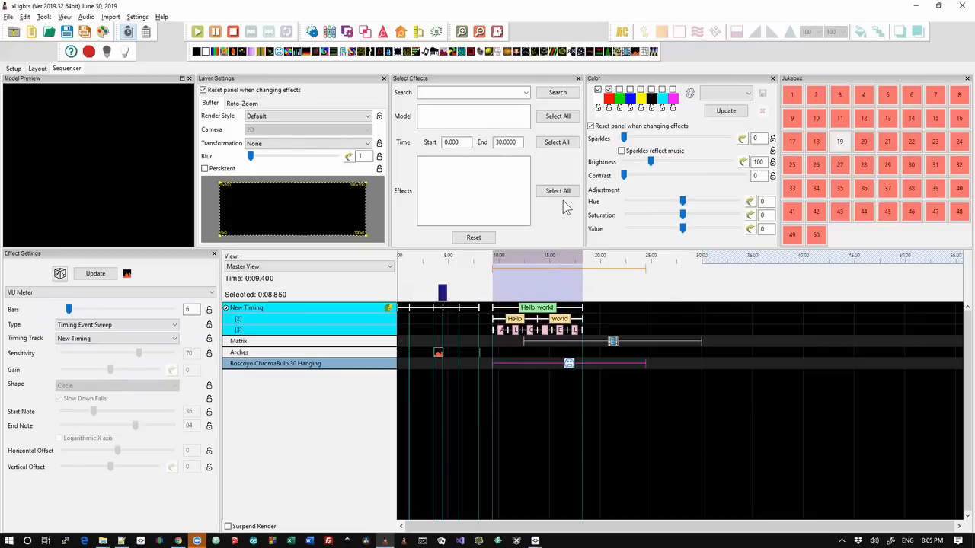
Close the Select Effects panel and check the waveform selection entry in 19-32 Update.txt in Notepad++
{"action": "left_click", "coordinate": [578, 79]}
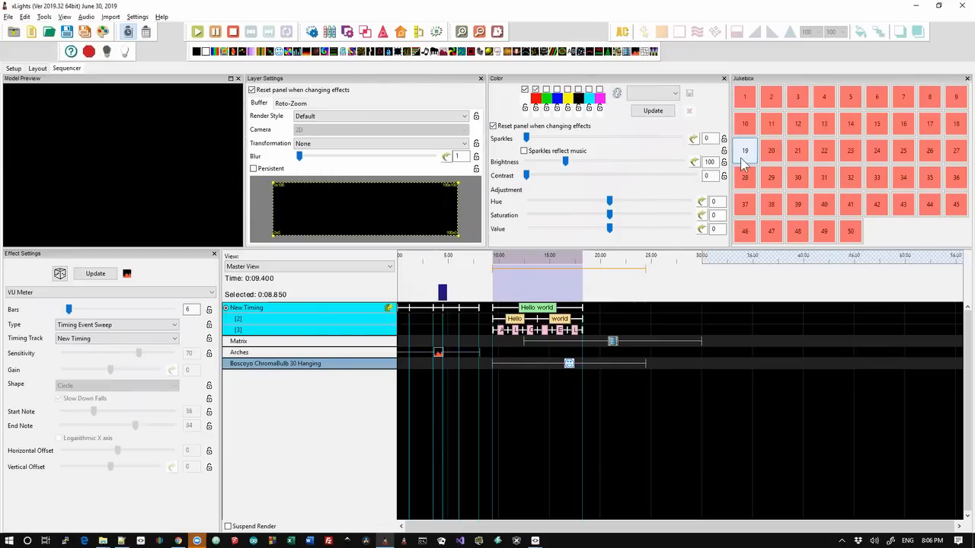
{"action": "key", "text": "alt+Tab"}
{"action": "key", "text": "alt+Tab"}
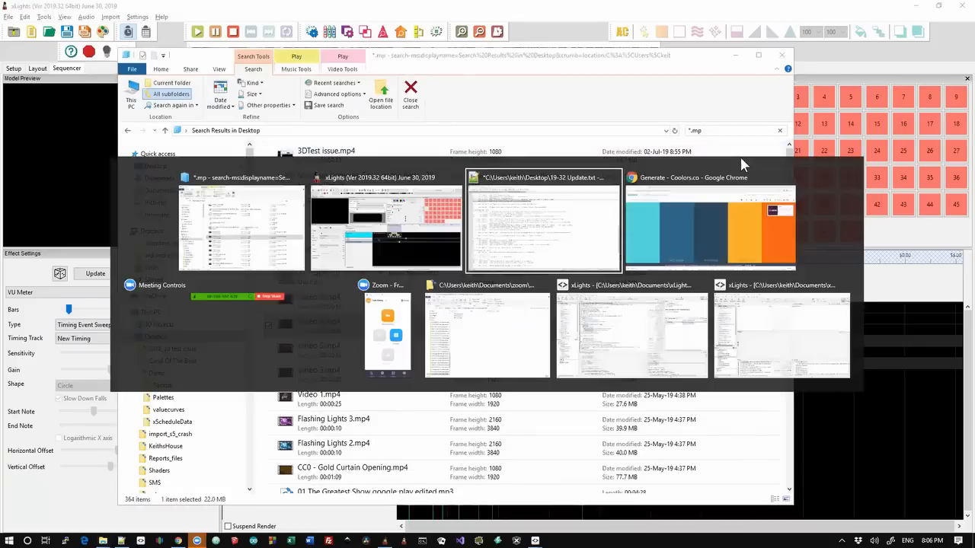
{"action": "key", "text": "Up"}
{"action": "key", "text": "Down"}
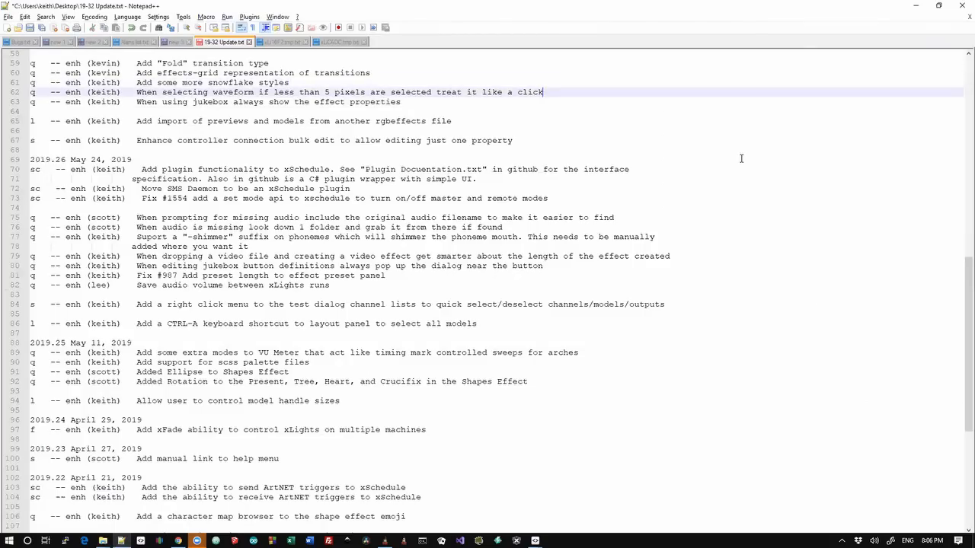
{"action": "key", "text": "alt+Tab"}
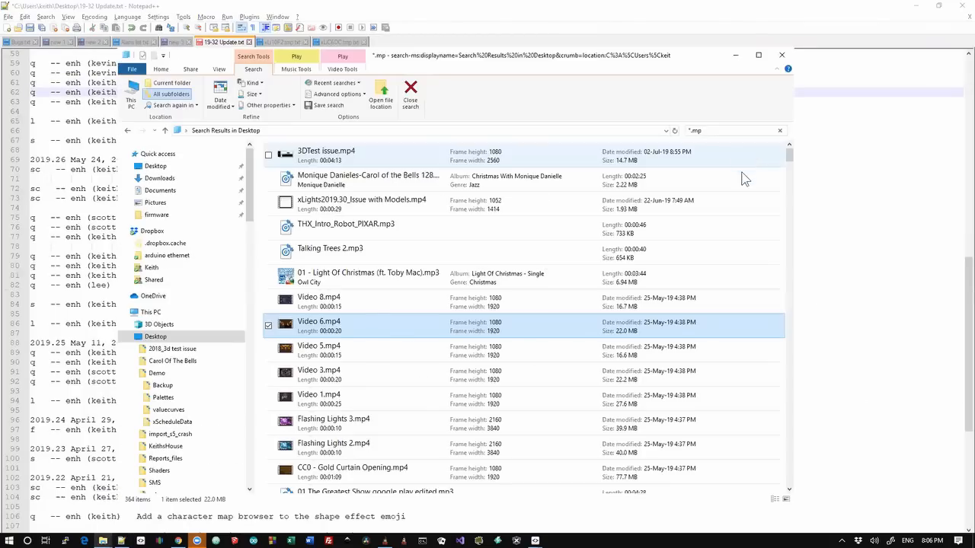
Switch to xLights and try single-point picks and a tiny range selection on the waveform near 20 seconds
{"action": "key", "text": "alt+Tab"}
{"action": "left_click", "coordinate": [631, 278]}
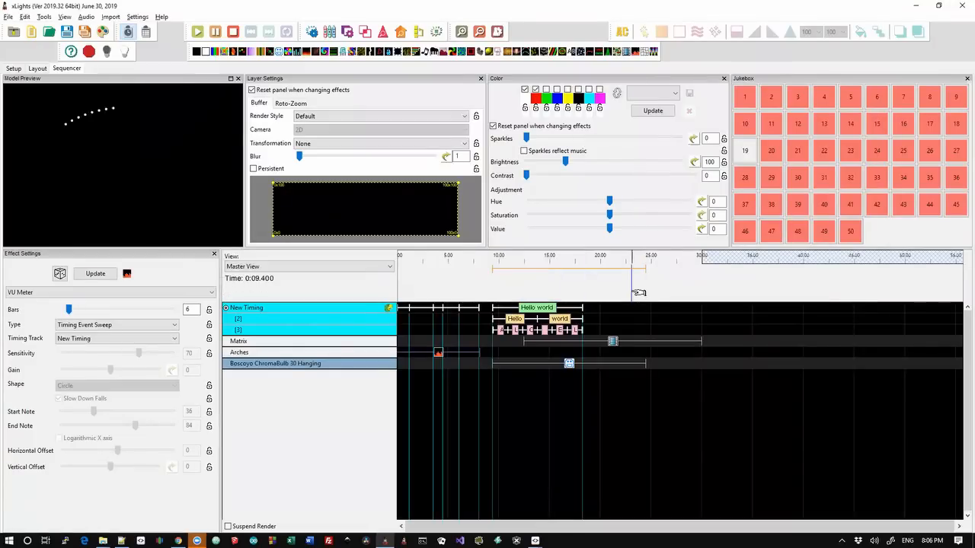
{"action": "left_click_drag", "start_coordinate": [608, 288], "coordinate": [609, 289]}
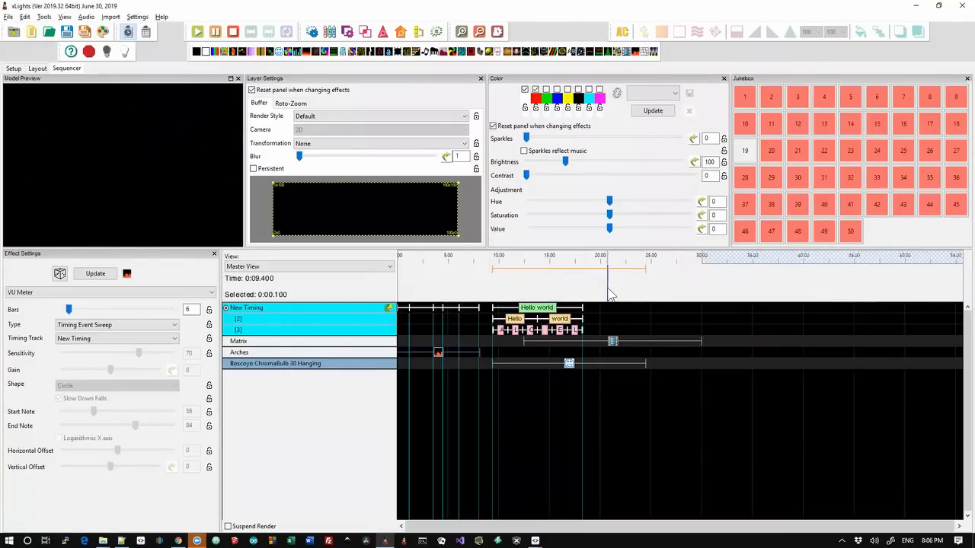
{"action": "left_click", "coordinate": [610, 291]}
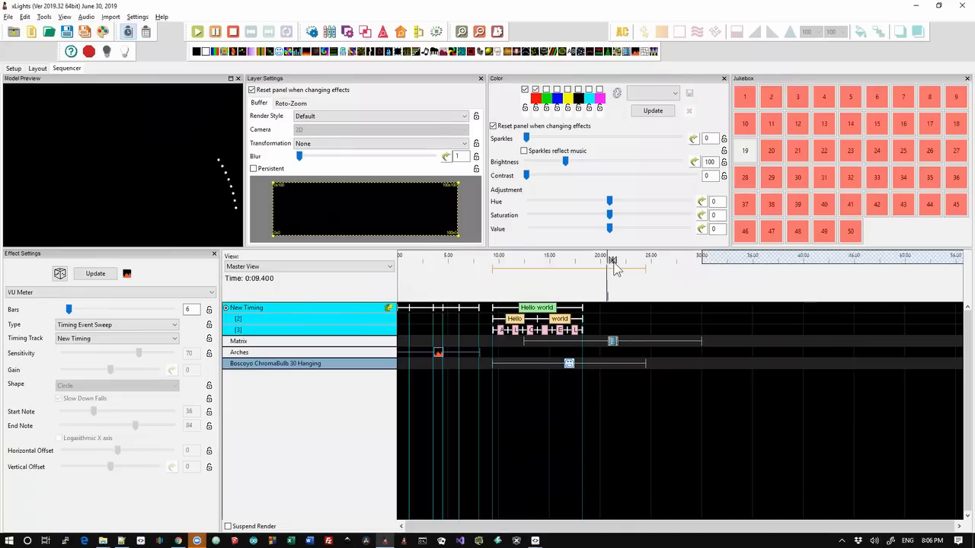
{"action": "left_click", "coordinate": [614, 282]}
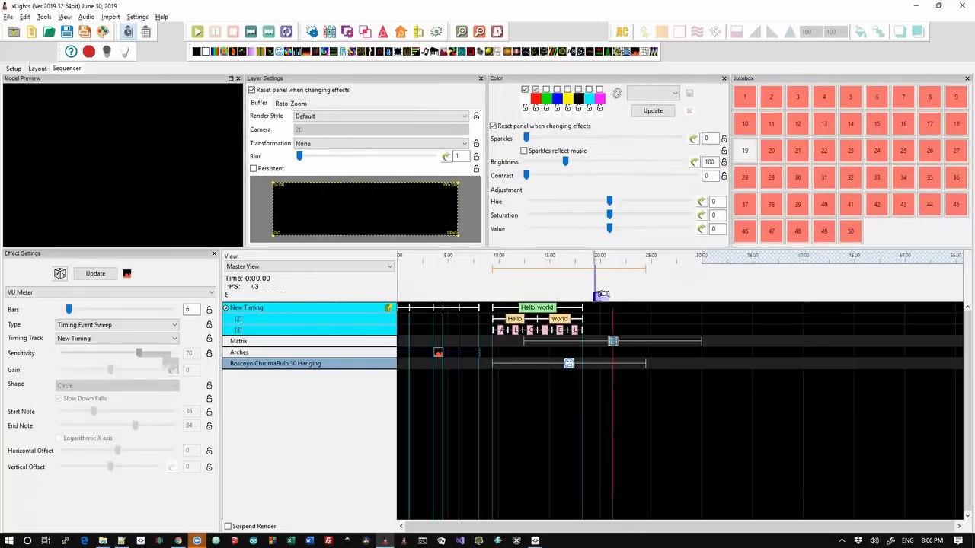
{"action": "left_click", "coordinate": [583, 294]}
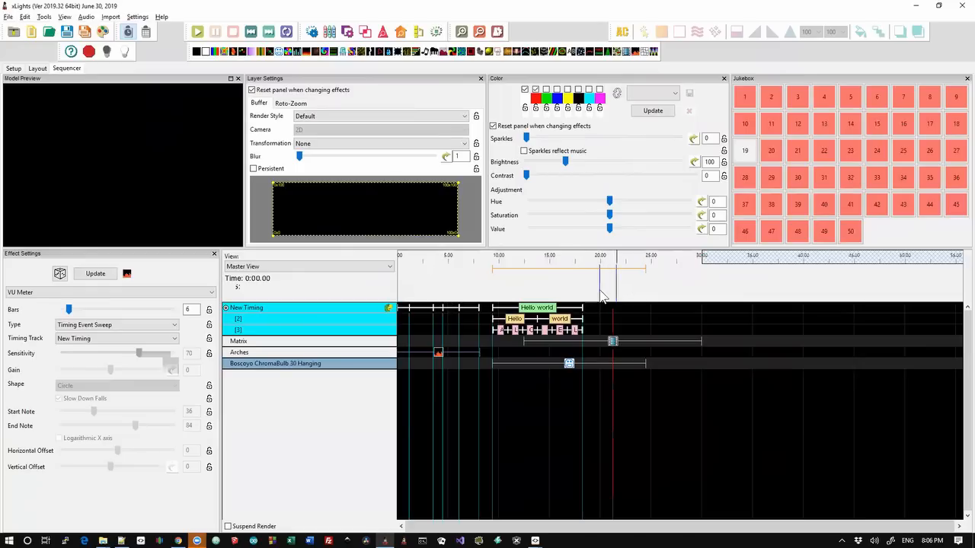
Try short and longer range selections on the waveform around 20 seconds at close zoom, then clear the selection
{"action": "scroll", "coordinate": [606, 290], "scroll_direction": "up", "scroll_amount": 5}
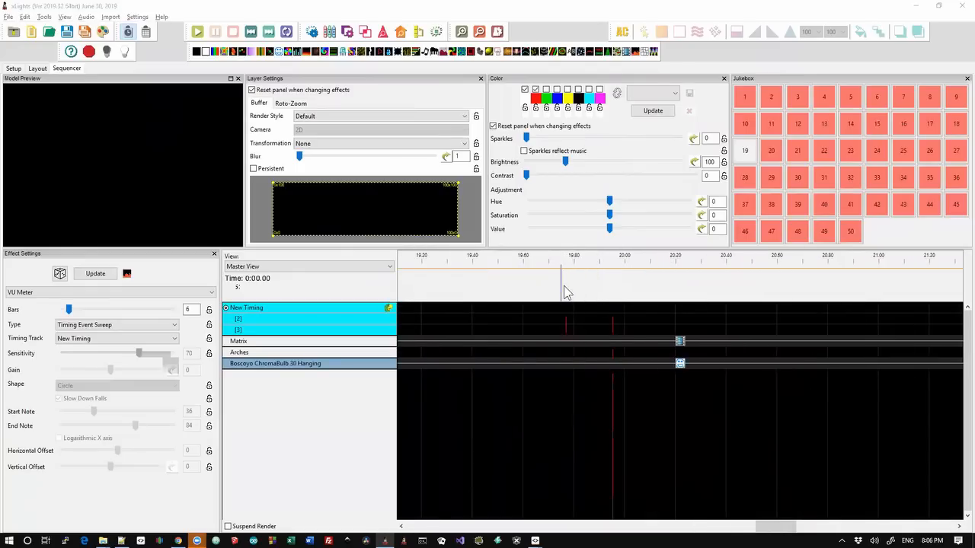
{"action": "left_click_drag", "start_coordinate": [562, 288], "coordinate": [574, 288]}
{"action": "left_click", "coordinate": [564, 293]}
{"action": "left_click_drag", "start_coordinate": [562, 289], "coordinate": [620, 295]}
{"action": "left_click", "coordinate": [583, 296]}
{"action": "scroll", "coordinate": [604, 296], "scroll_direction": "down", "scroll_amount": 5}
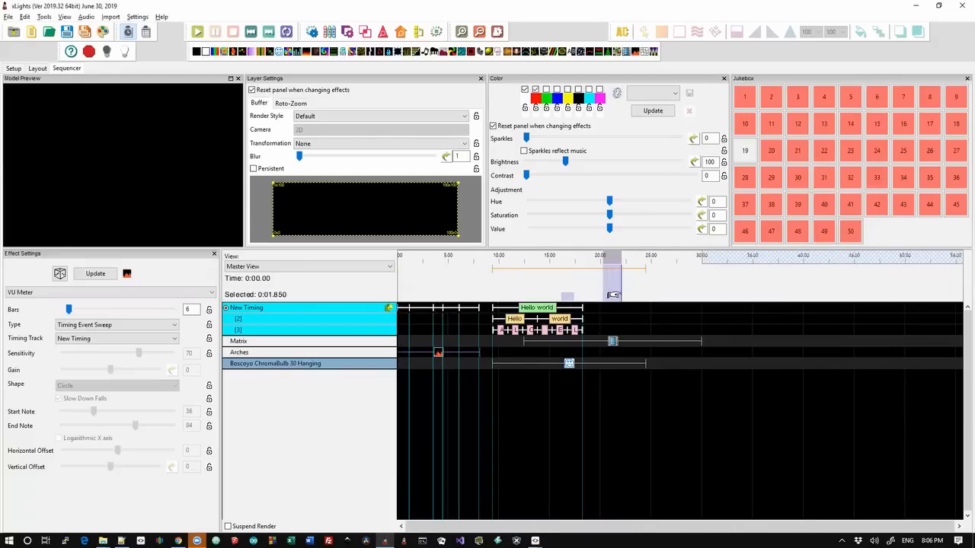
{"action": "left_click", "coordinate": [641, 294]}
Check the new snowflake styles entry in the 19-32 Update.txt release notes in Notepad++
{"action": "key", "text": "alt+Tab"}
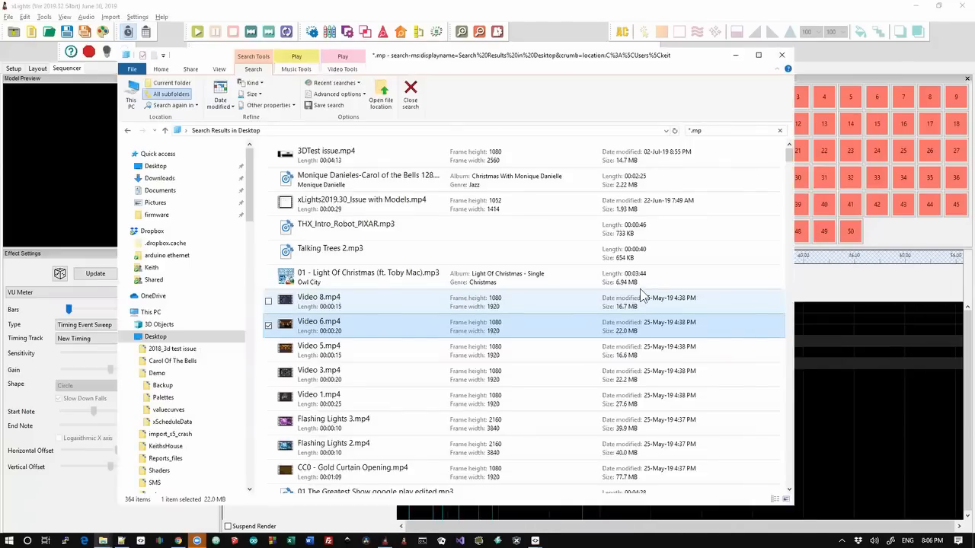
{"action": "key", "text": "alt+Tab"}
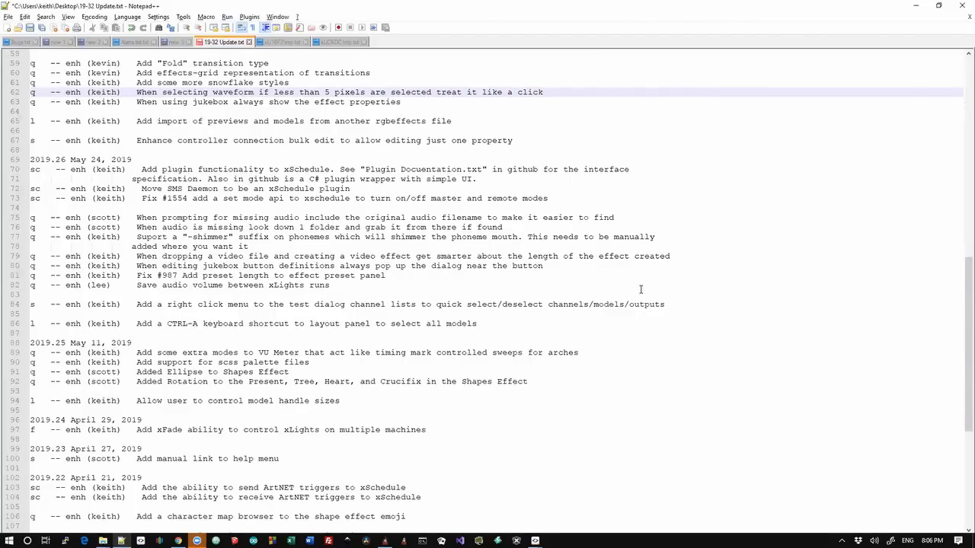
{"action": "key", "text": "alt+Tab"}
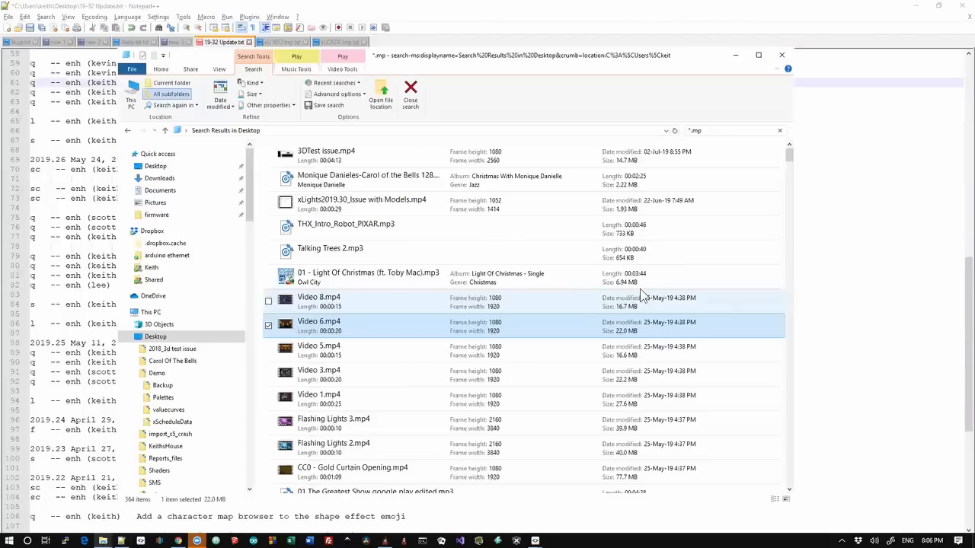
In xLights, add a Snow Flakes effect to the Matrix row from about 1 to 8 seconds and set Max flakes to 10
{"action": "key", "text": "alt+Tab"}
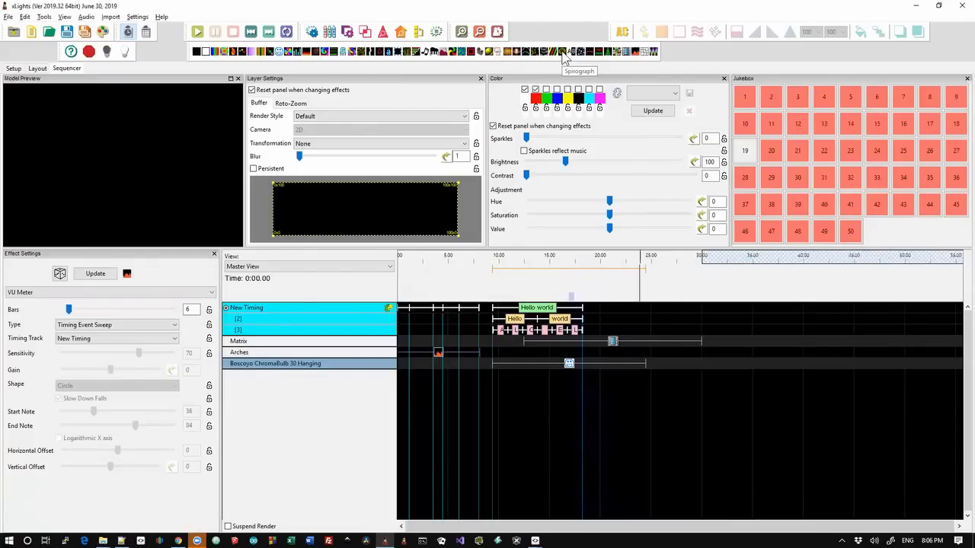
{"action": "left_click_drag", "start_coordinate": [543, 57], "coordinate": [409, 342]}
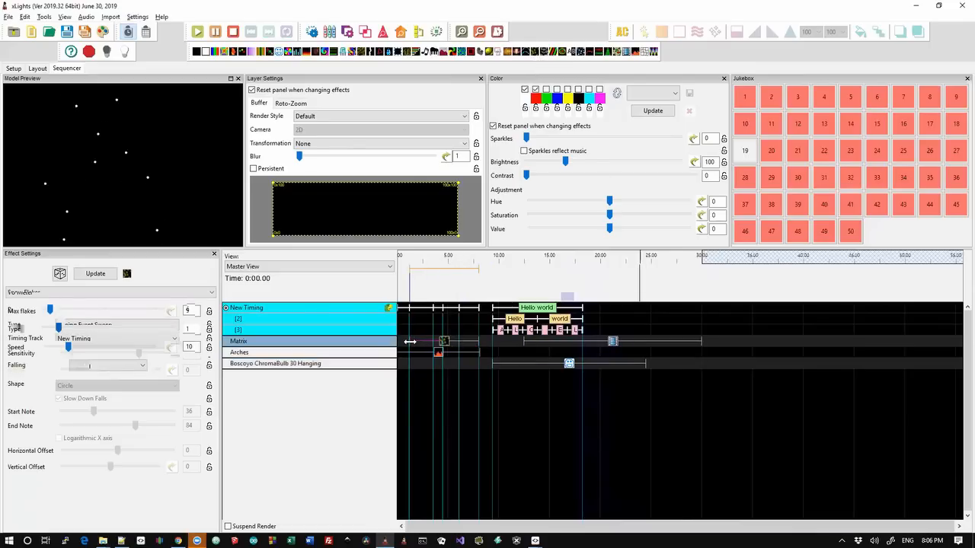
{"action": "left_click", "coordinate": [88, 309]}
{"action": "left_click", "coordinate": [96, 309]}
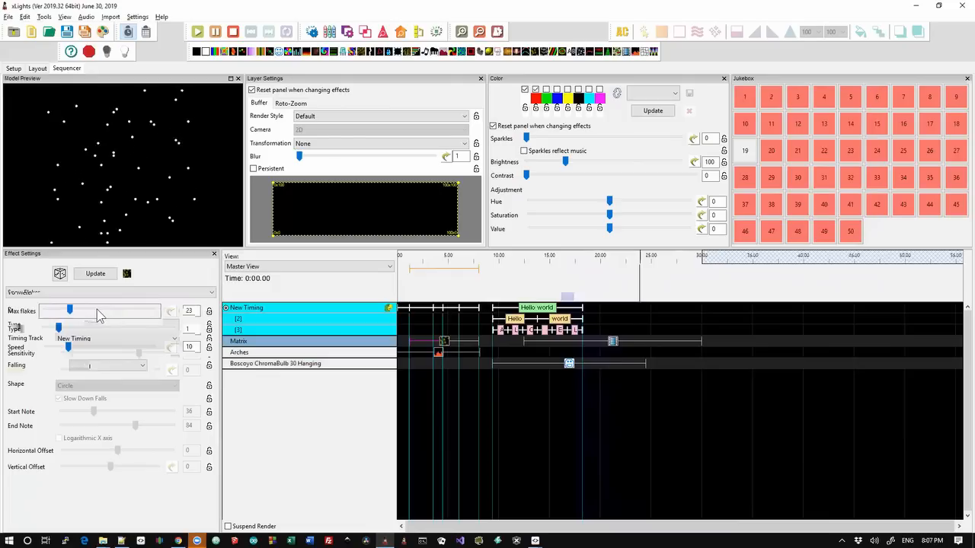
{"action": "left_click", "coordinate": [106, 316]}
{"action": "left_click", "coordinate": [109, 317]}
{"action": "left_click", "coordinate": [113, 320]}
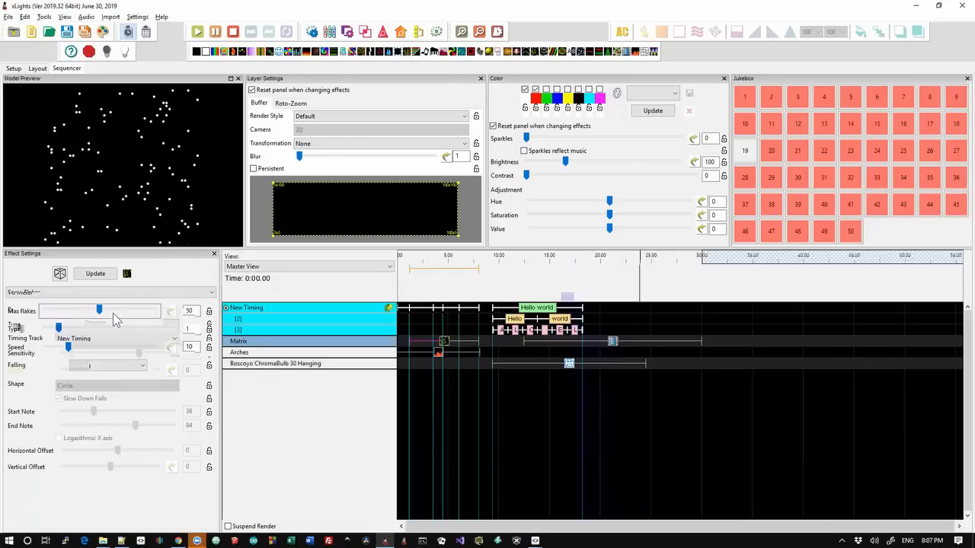
{"action": "left_click", "coordinate": [118, 313]}
{"action": "left_click", "coordinate": [125, 310]}
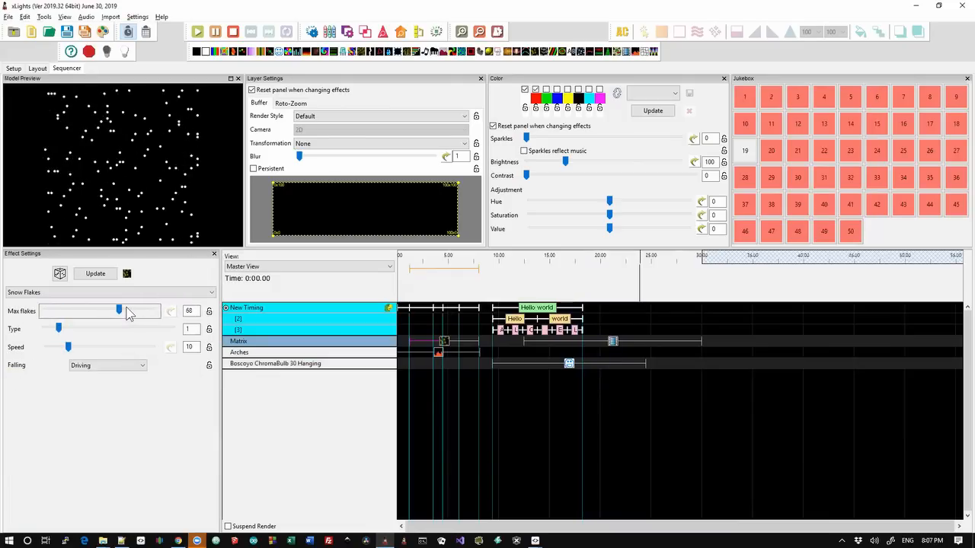
{"action": "left_click_drag", "start_coordinate": [119, 310], "coordinate": [56, 311]}
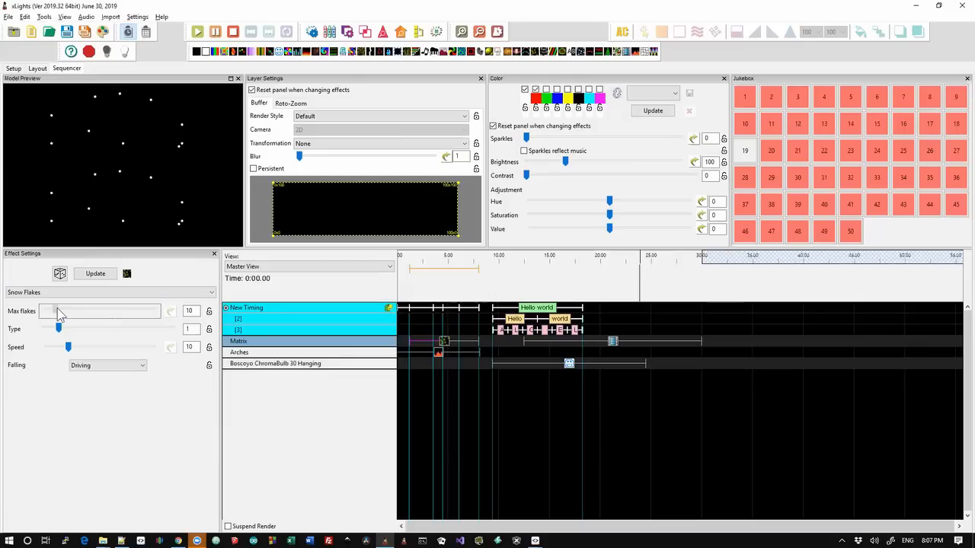
Preview the Snow Flakes effect's types from 2 up to 9 and set Type to 8
{"action": "left_click", "coordinate": [77, 329]}
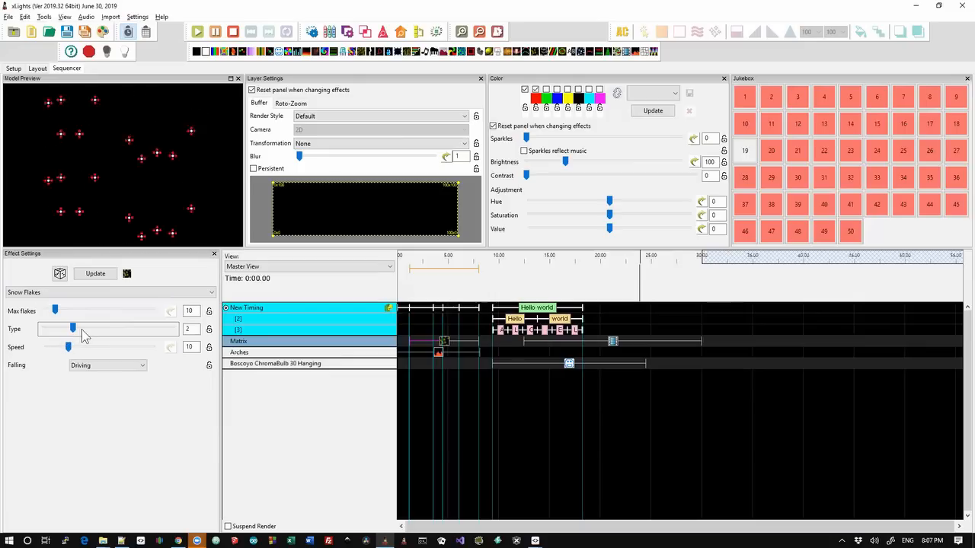
{"action": "left_click", "coordinate": [96, 330]}
{"action": "left_click", "coordinate": [102, 330]}
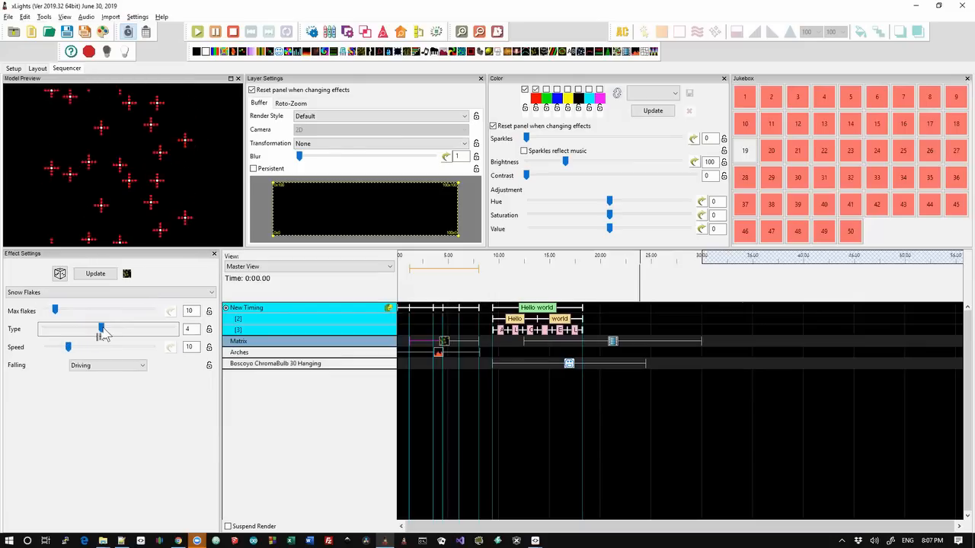
{"action": "left_click", "coordinate": [124, 329]}
{"action": "left_click", "coordinate": [134, 330]}
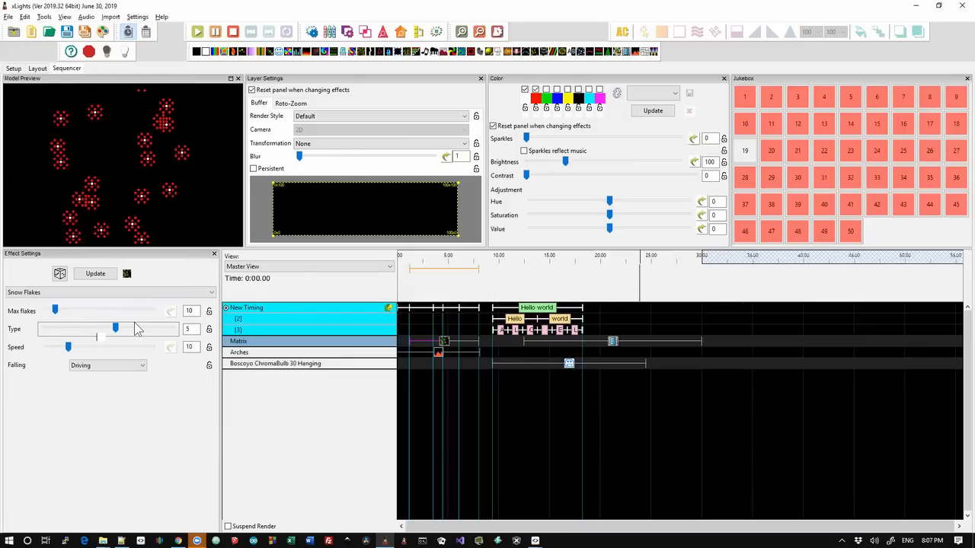
{"action": "left_click", "coordinate": [144, 329]}
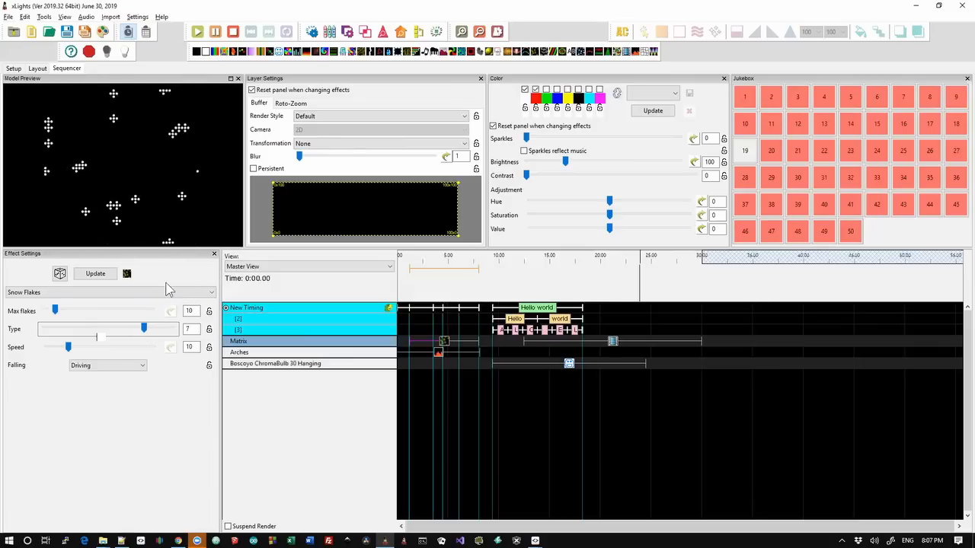
{"action": "left_click", "coordinate": [159, 329]}
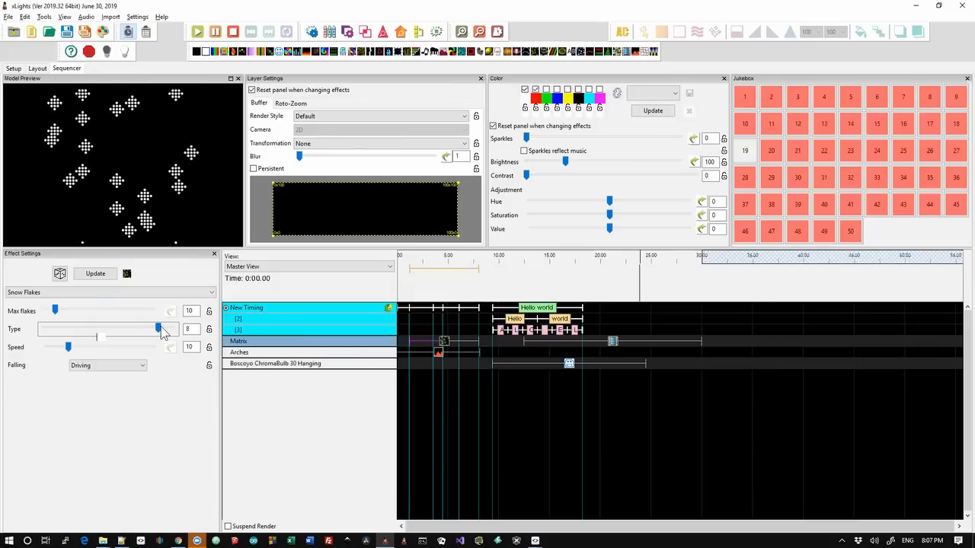
{"action": "left_click", "coordinate": [169, 331]}
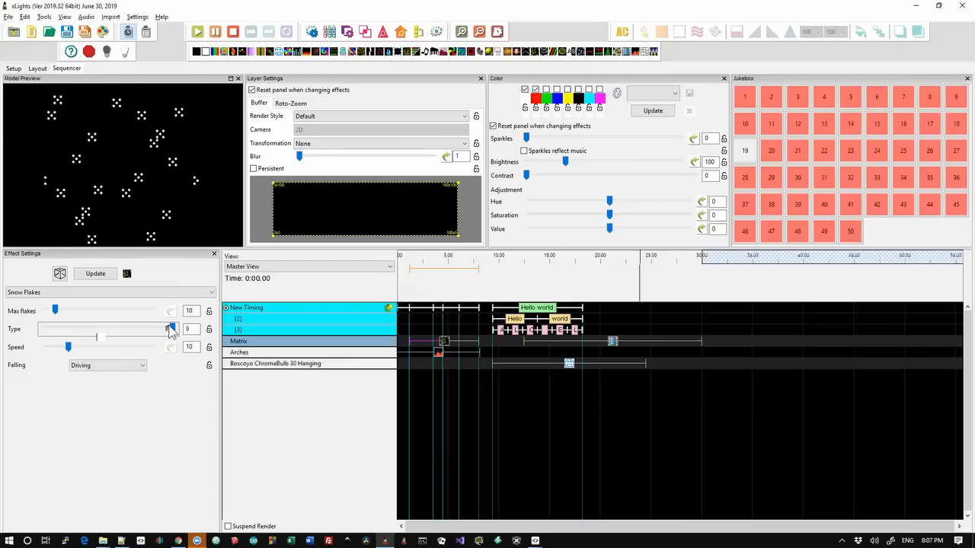
{"action": "mouse_move", "coordinate": [169, 331]}
{"action": "left_mouse_down"}
{"action": "mouse_move", "coordinate": [144, 330]}
{"action": "mouse_move", "coordinate": [157, 329]}
{"action": "left_mouse_up"}
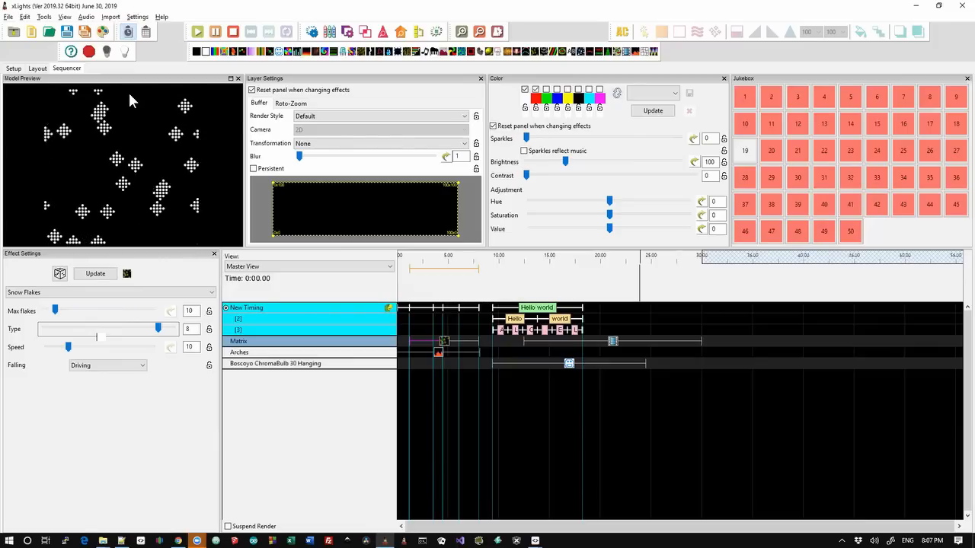
Switch to Notepad++ and highlight the release note line "Add effects-grid representation of transitions"
{"action": "key", "text": "alt+Tab"}
{"action": "key", "text": "alt+Tab"}
{"action": "key", "text": "alt+Tab"}
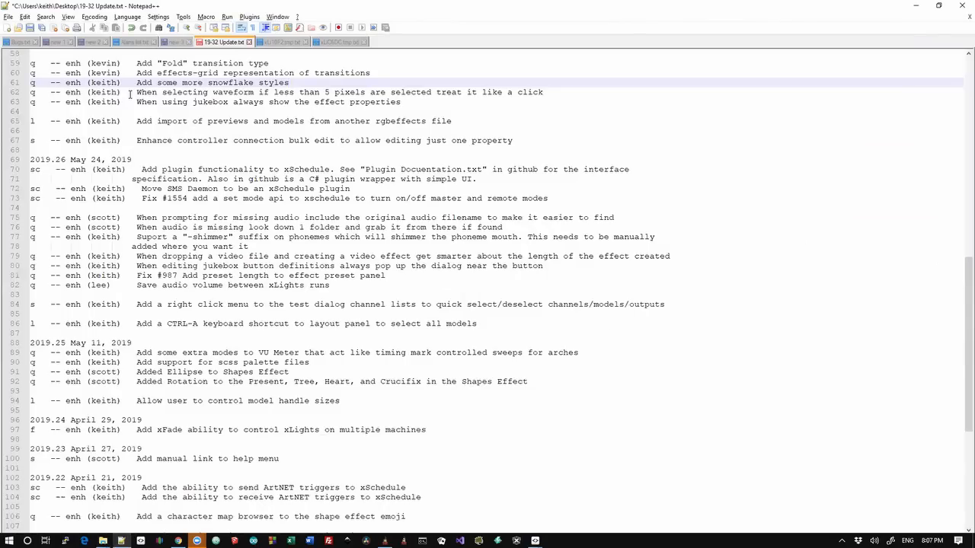
{"action": "key", "text": "shift+Home"}
{"action": "key", "text": "shift+Left"}
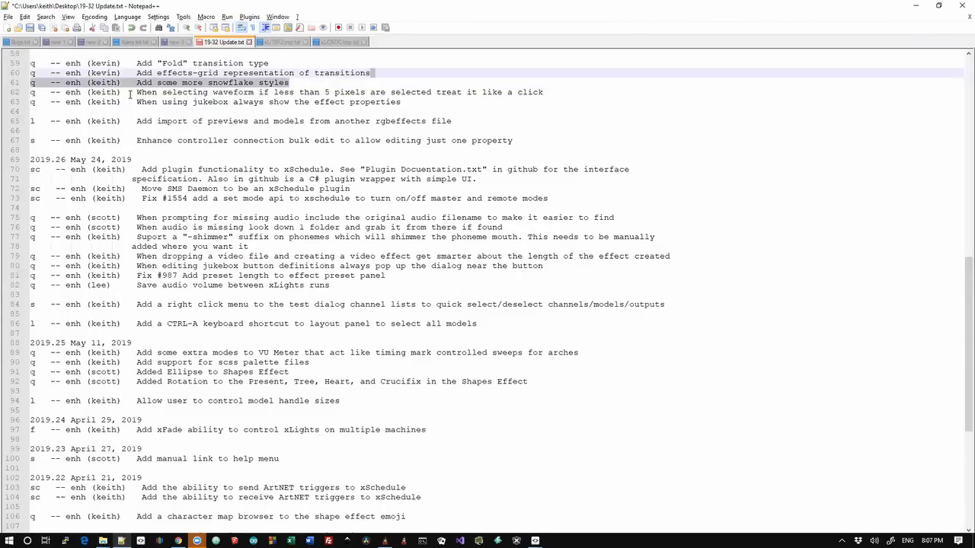
{"action": "key", "text": "Up"}
{"action": "key", "text": "Down"}
{"action": "key", "text": "Home"}
{"action": "key", "text": "shift+Down"}
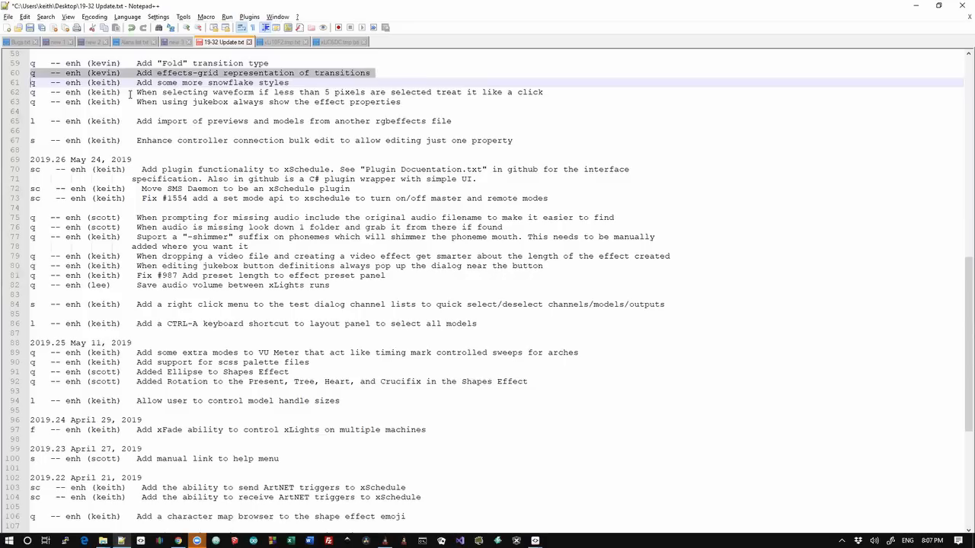
Return from the release notes to the xLights sequencer to view the Matrix row's effects
{"action": "key", "text": "alt+Tab"}
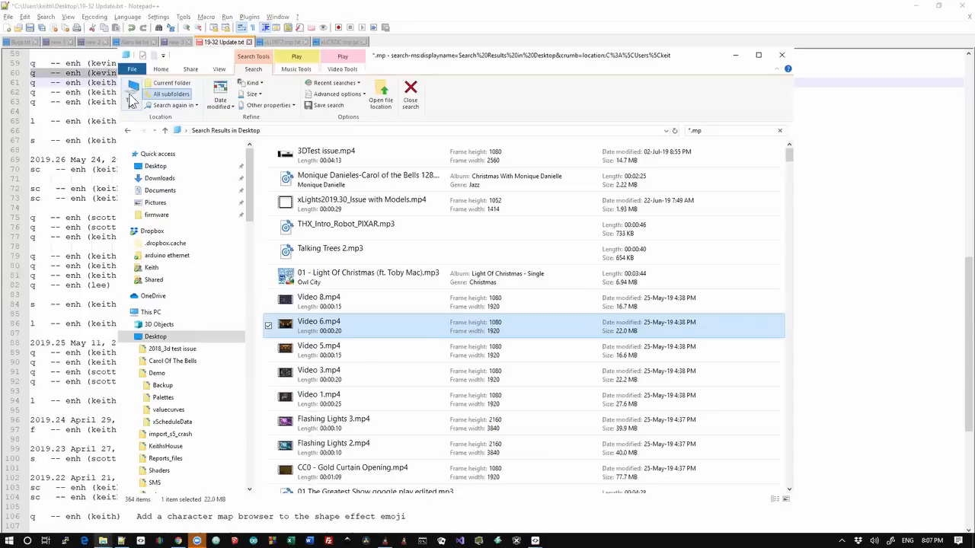
{"action": "key", "text": "alt+Tab"}
{"action": "key", "text": "alt+Tab"}
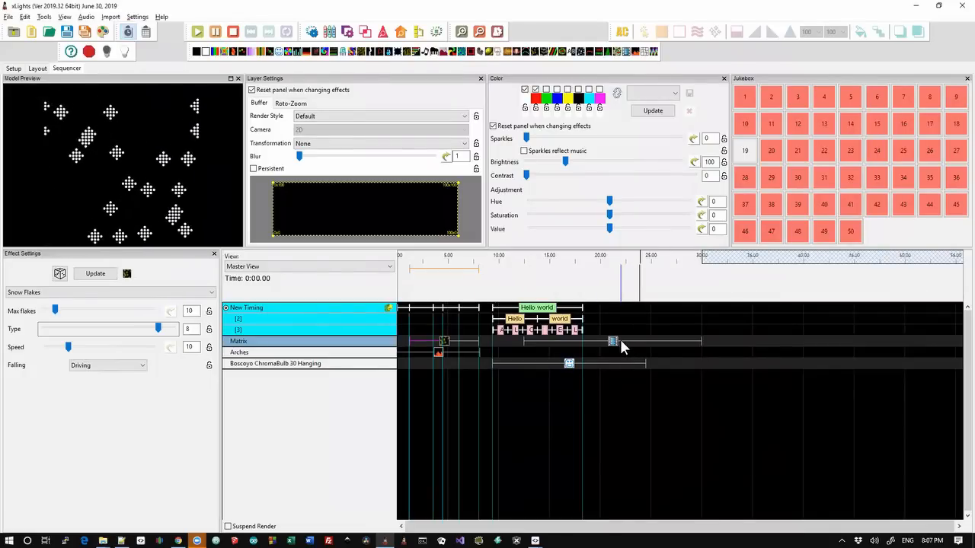
{"action": "key", "text": "alt+Tab"}
{"action": "key", "text": "alt+Tab"}
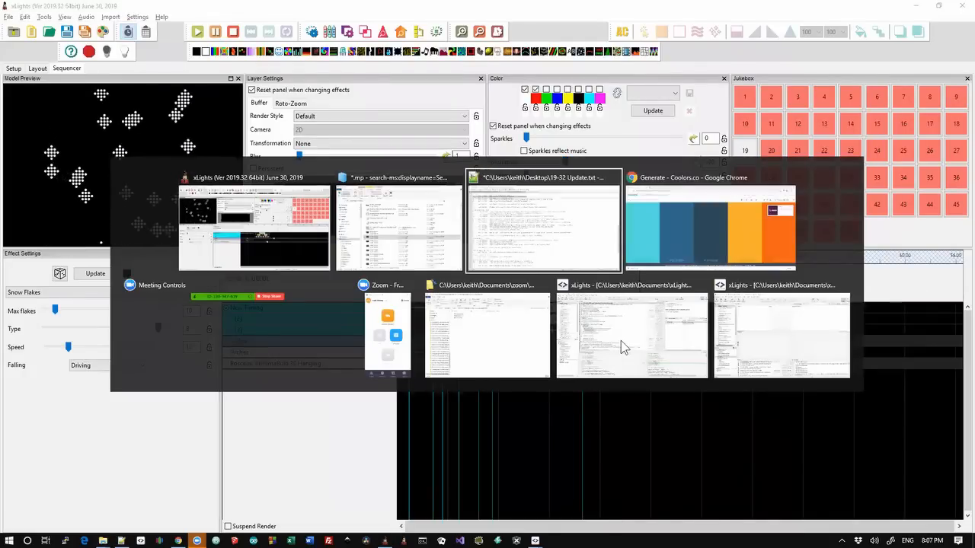
{"action": "key", "text": "alt+Tab"}
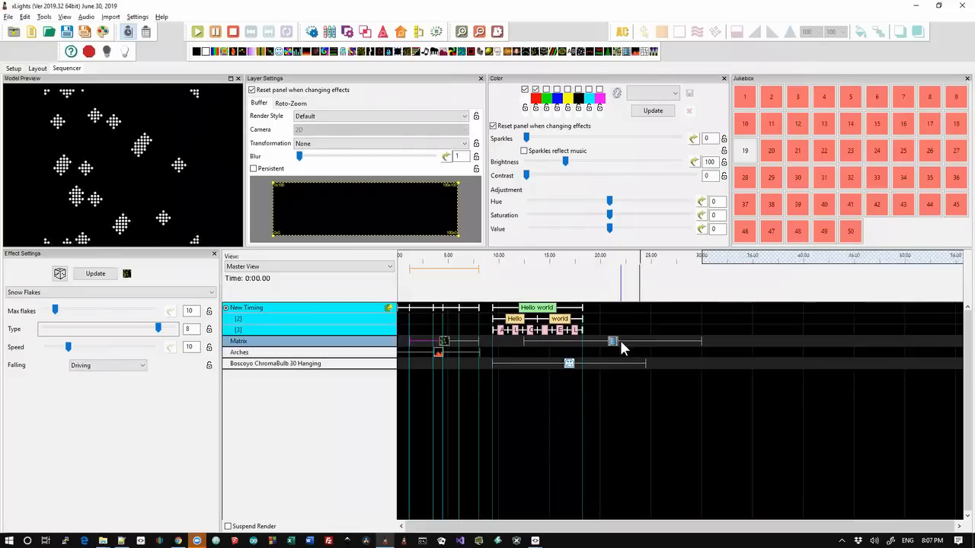
Show the layer blending settings for the Matrix row's video effect and give it a 5-second Clock in transition
{"action": "left_click", "coordinate": [612, 342]}
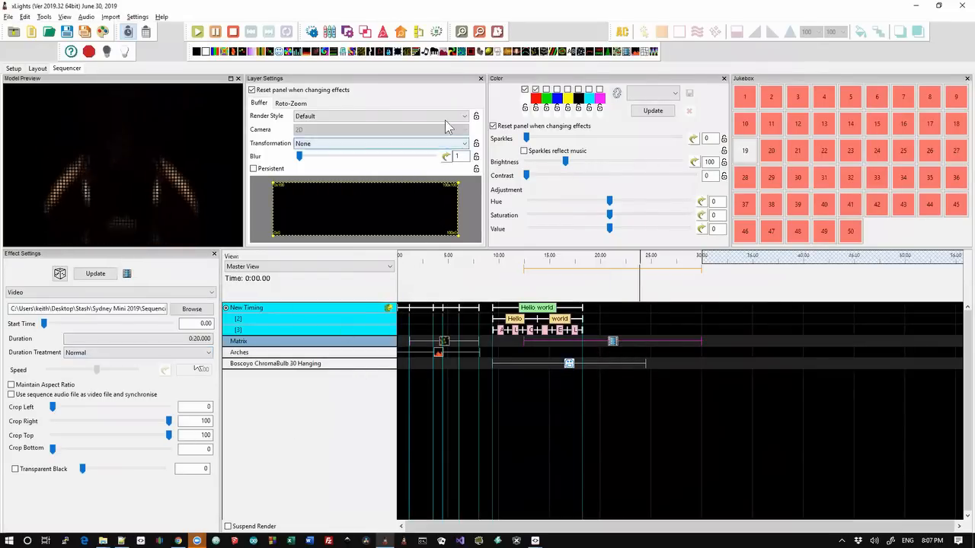
{"action": "left_click", "coordinate": [353, 35]}
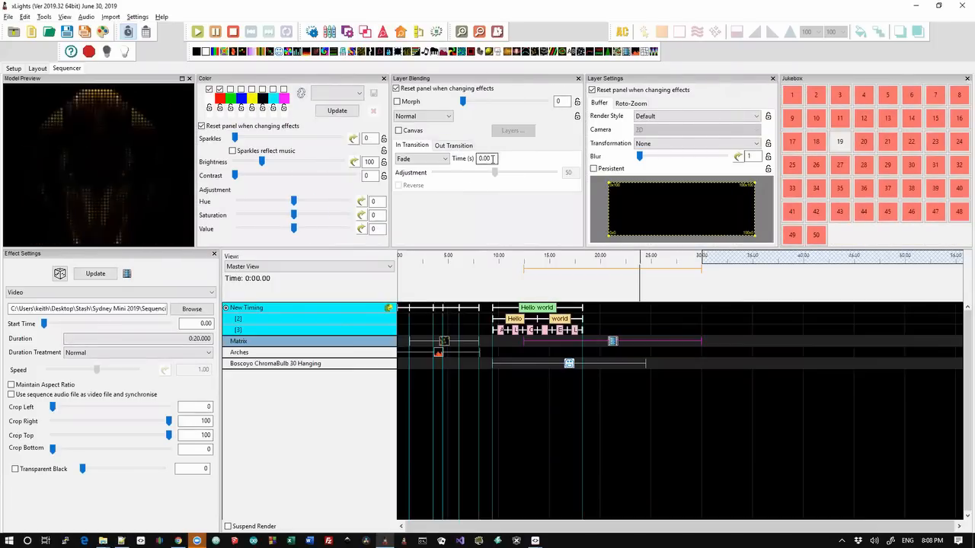
{"action": "type", "text": "5"}
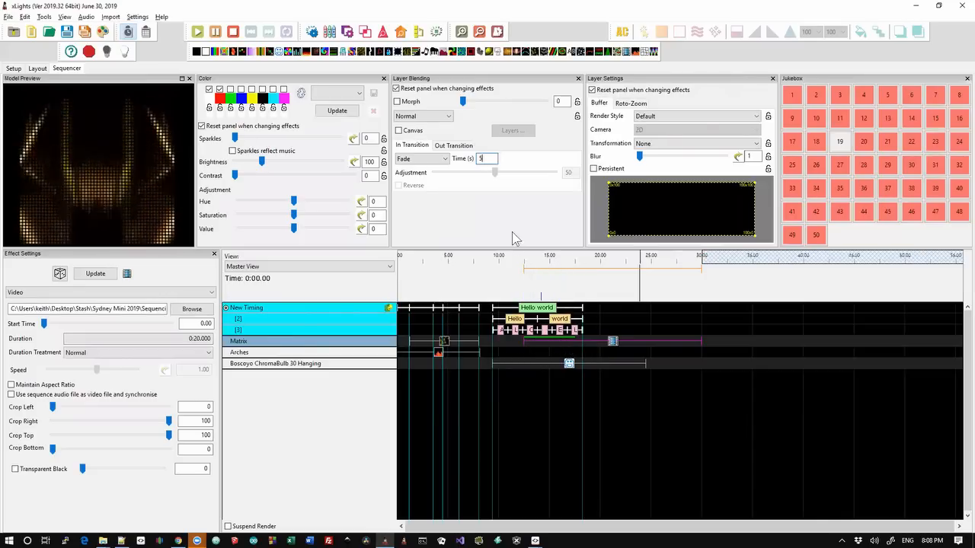
{"action": "left_click", "coordinate": [442, 159]}
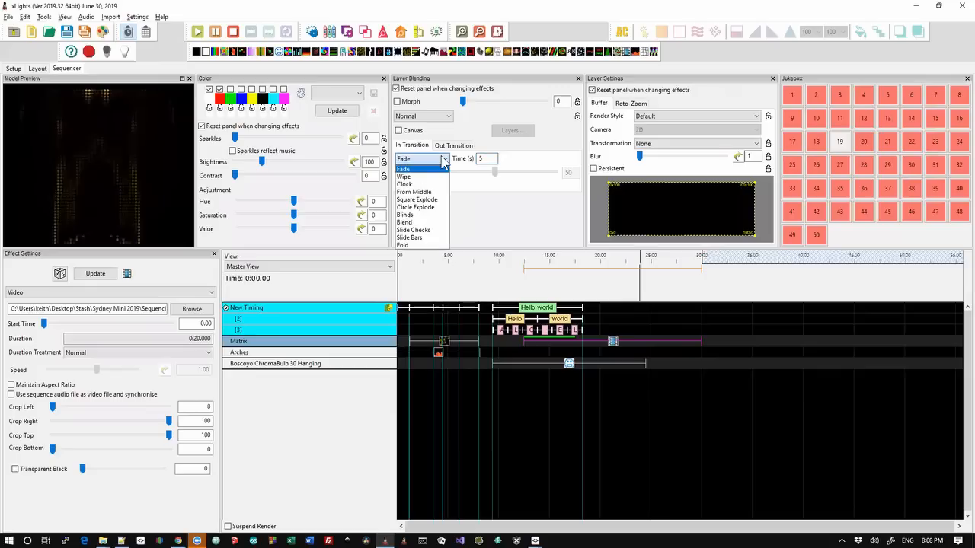
{"action": "left_click", "coordinate": [428, 185]}
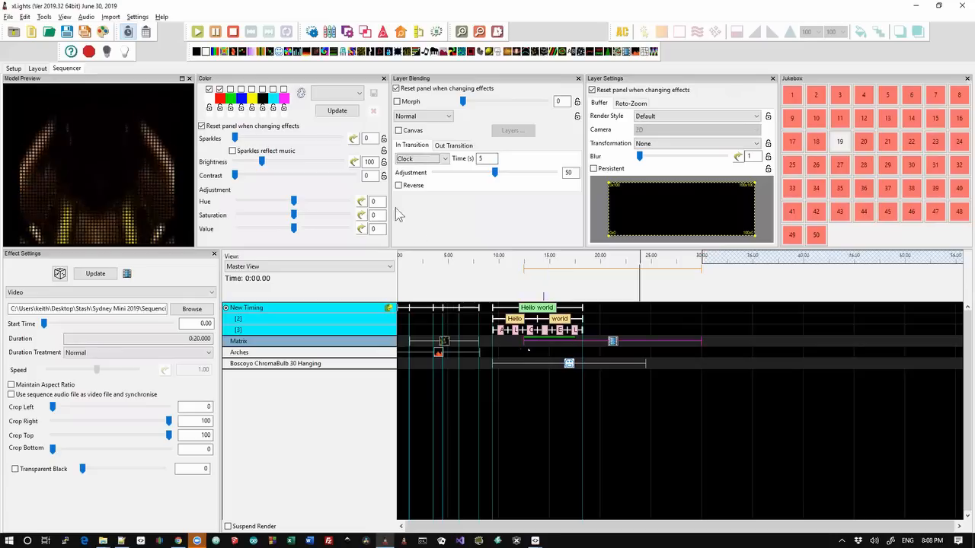
Set the video effect's Fade out transition to 3 seconds and shorten the effect to end at about 19 seconds
{"action": "left_click", "coordinate": [448, 145]}
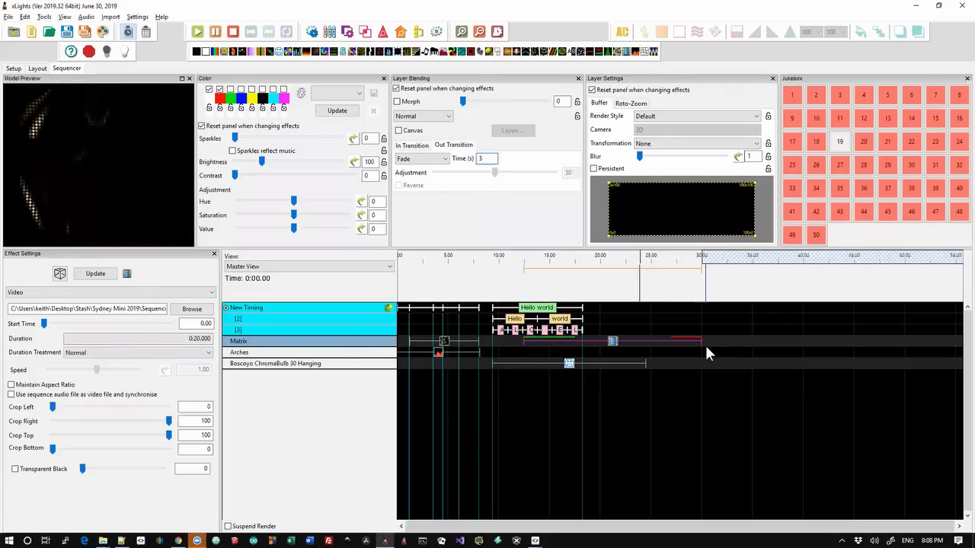
{"action": "left_click_drag", "start_coordinate": [703, 341], "coordinate": [592, 350]}
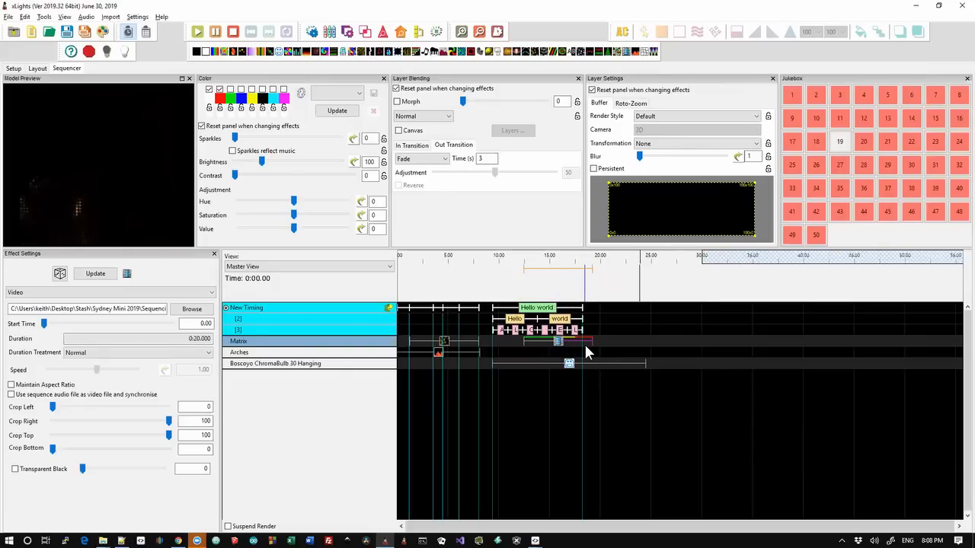
Turn on Suppress Transition Hints for the effects grid
{"action": "left_click", "coordinate": [138, 16]}
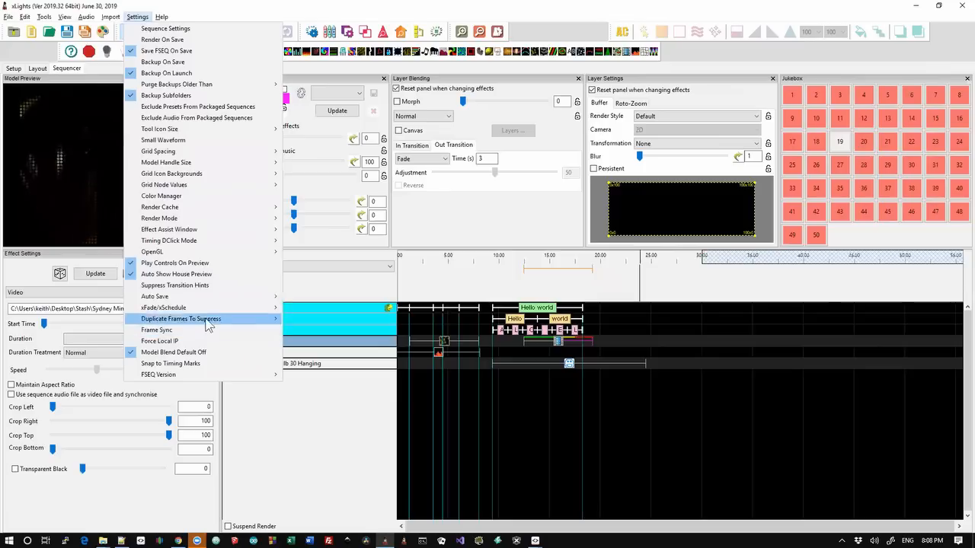
{"action": "mouse_move", "coordinate": [213, 256]}
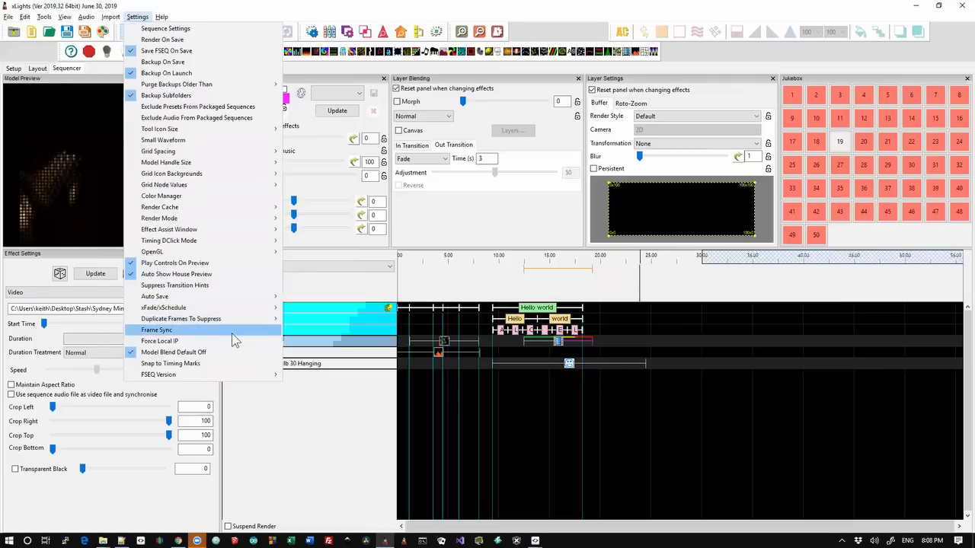
{"action": "left_click", "coordinate": [226, 287]}
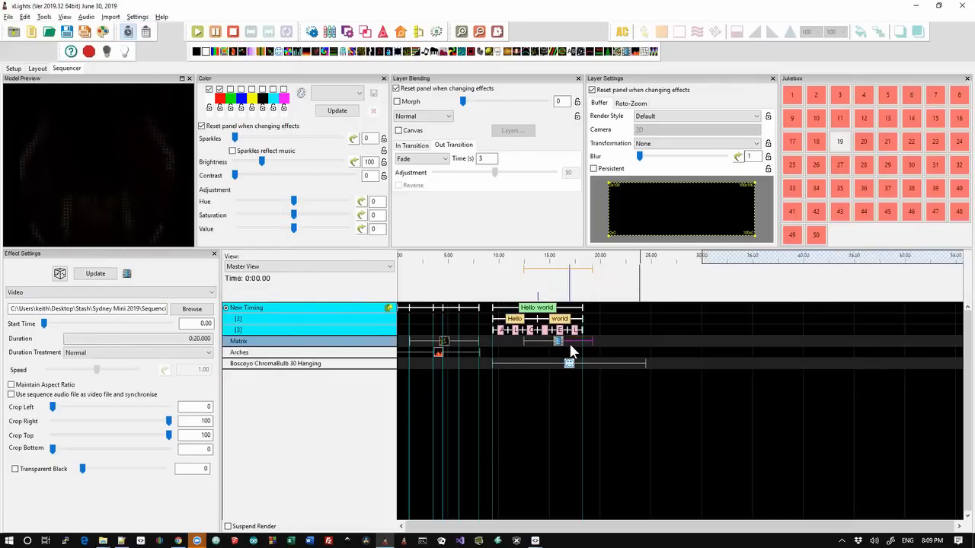
Switch to Notepad++ and highlight the release note line "Add "Fold" transition type"
{"action": "key", "text": "alt+Tab"}
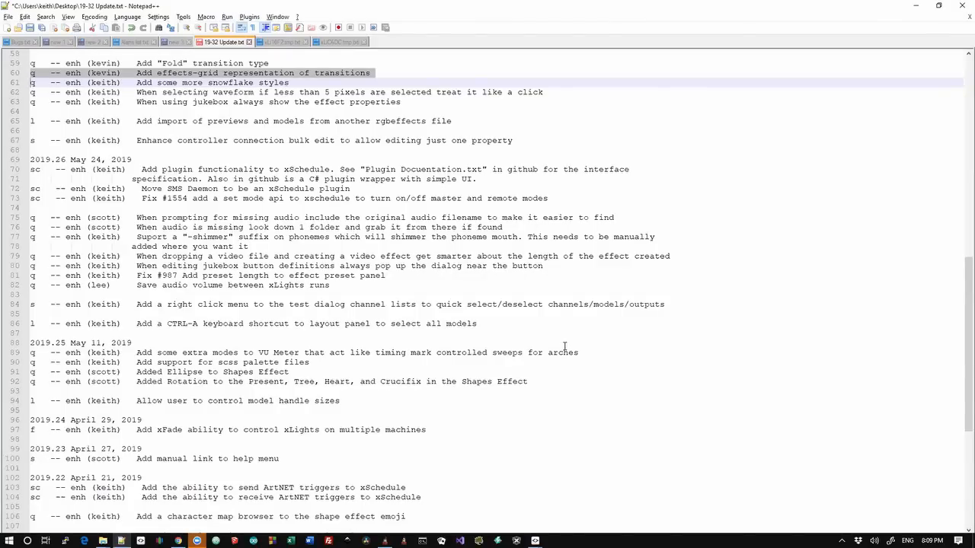
{"action": "key", "text": "Up"}
{"action": "key", "text": "Up"}
{"action": "key", "text": "shift+Down"}
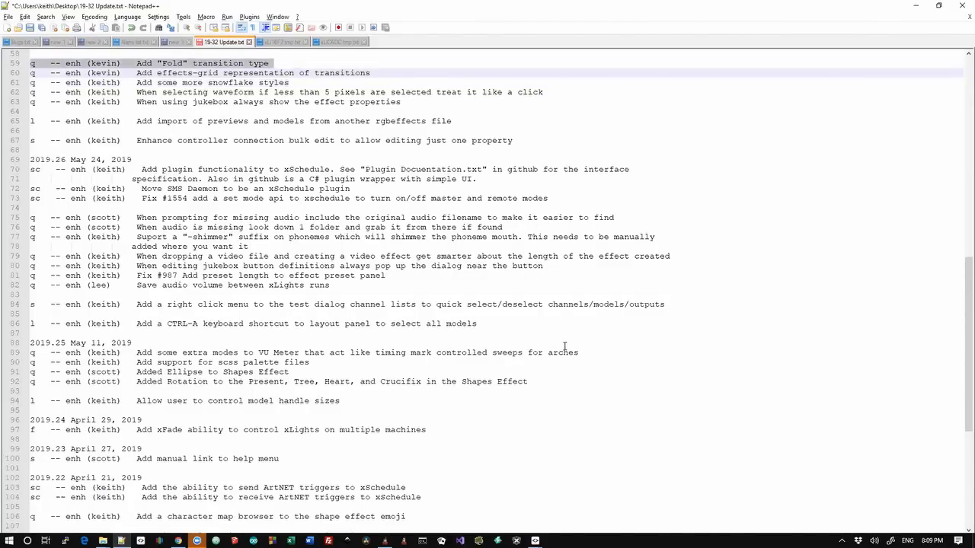
Back in xLights, set the Matrix video effect's out and in transitions to Fold and extend the effect to about 26 seconds
{"action": "key", "text": "alt+Tab"}
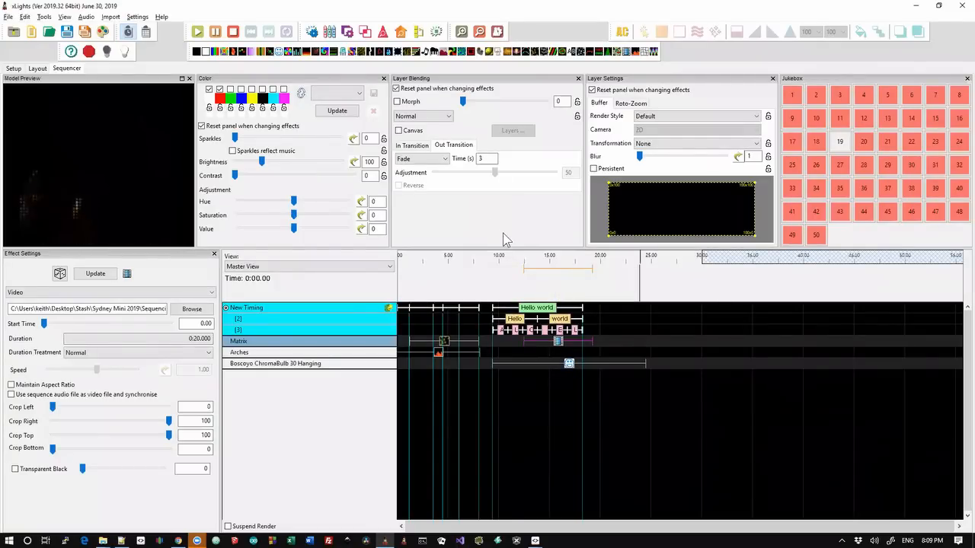
{"action": "left_click", "coordinate": [440, 160]}
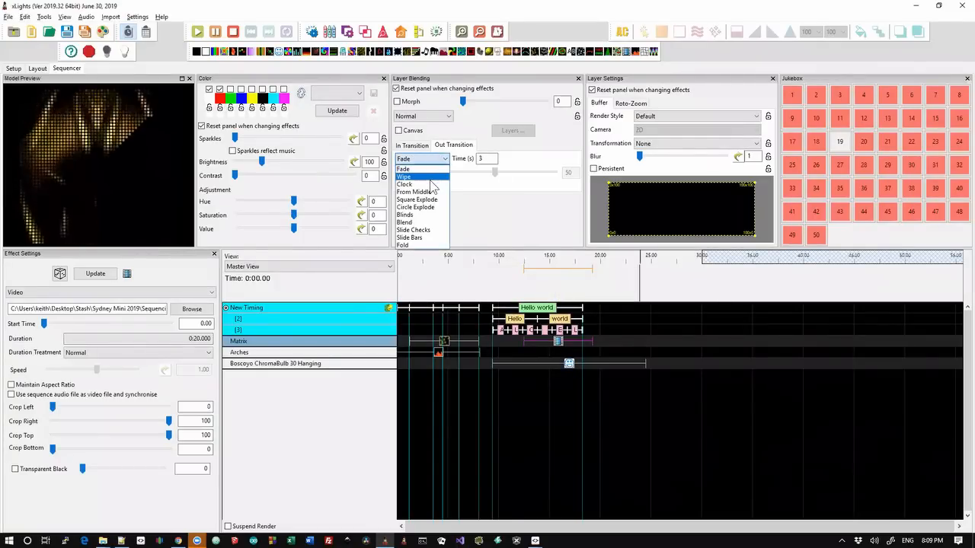
{"action": "left_click", "coordinate": [430, 244]}
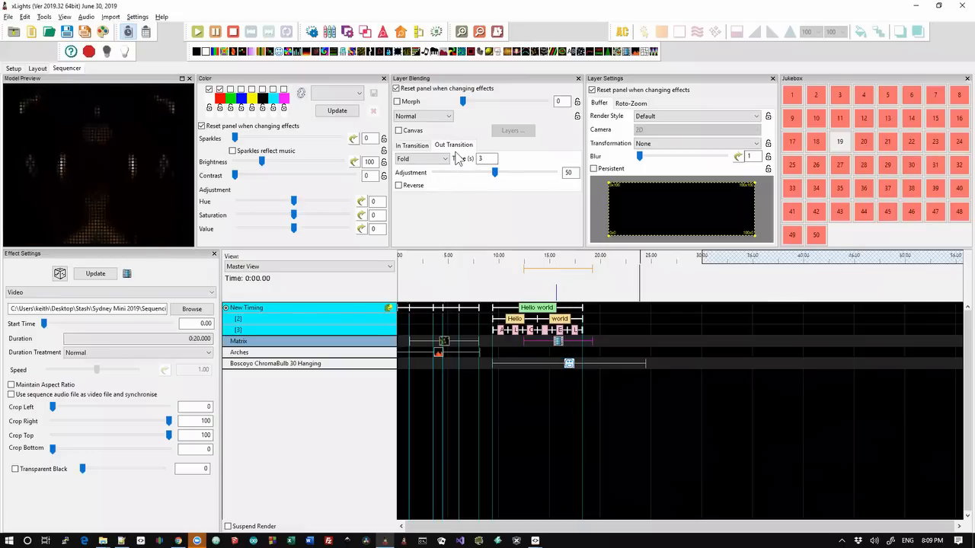
{"action": "left_click", "coordinate": [421, 146]}
{"action": "left_click", "coordinate": [427, 160]}
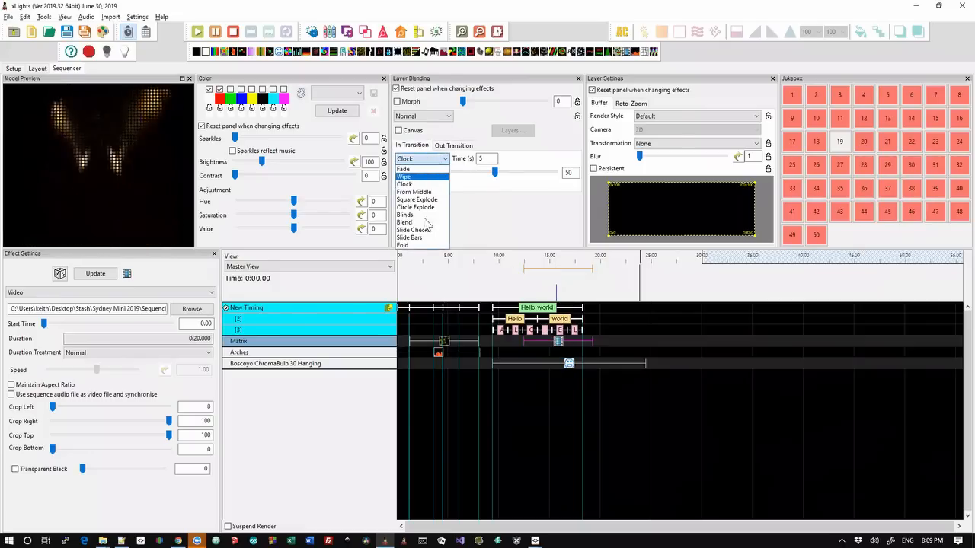
{"action": "left_click", "coordinate": [428, 243]}
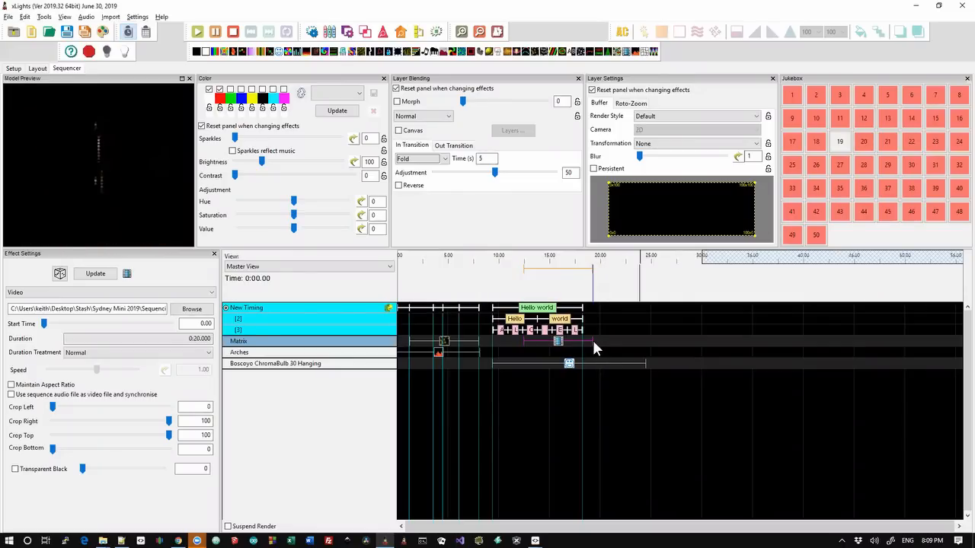
{"action": "left_click_drag", "start_coordinate": [593, 340], "coordinate": [660, 340]}
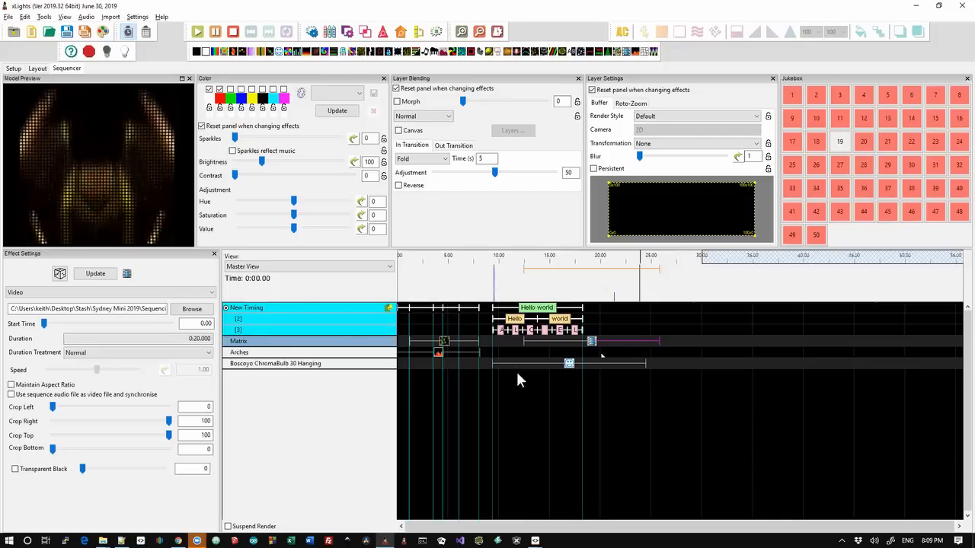
Give the Faces effect on the Boscoyo ChromaBulb 30 Hanging row a Fold in transition of 1 second
{"action": "left_click", "coordinate": [569, 364]}
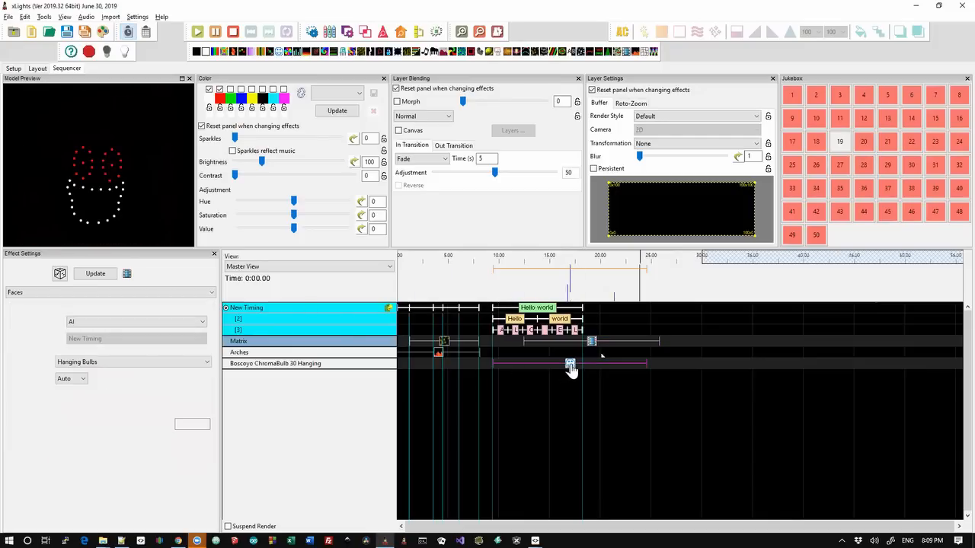
{"action": "left_click", "coordinate": [444, 159]}
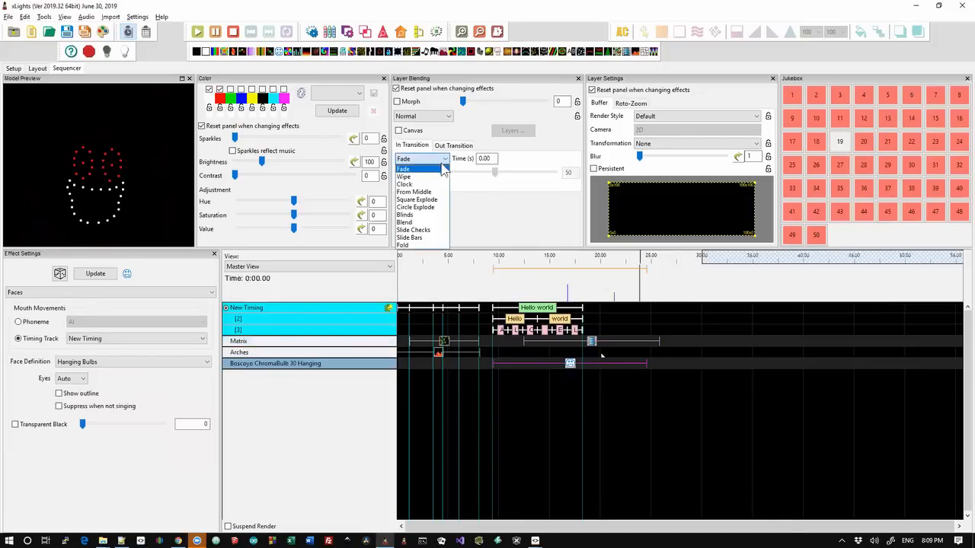
{"action": "left_click", "coordinate": [416, 245]}
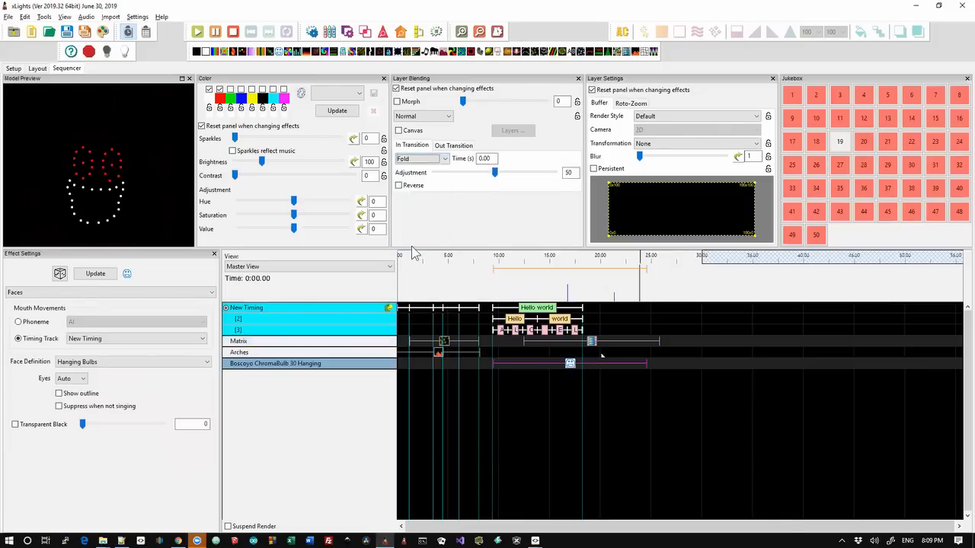
{"action": "left_click", "coordinate": [488, 158]}
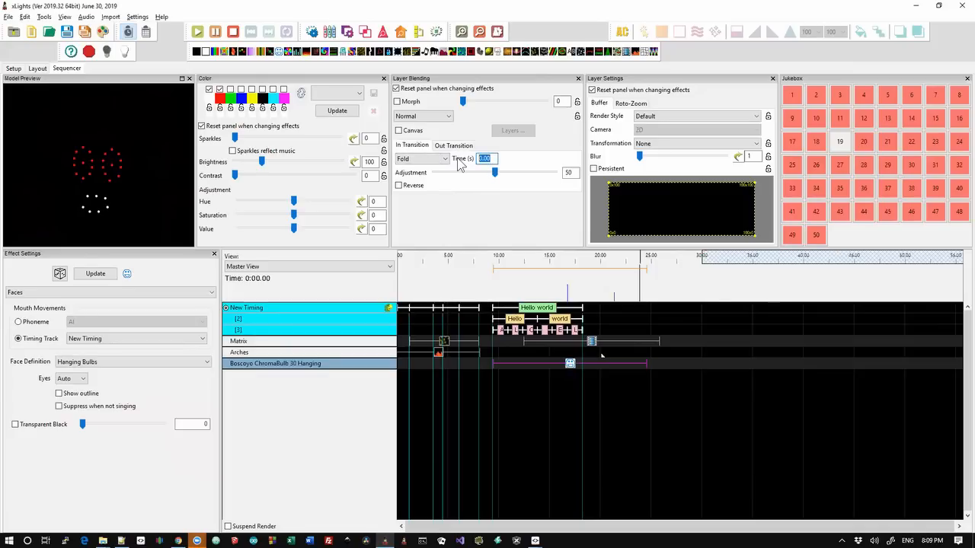
{"action": "type", "text": "1"}
Switch to Notepad++ and highlight the 2019.28 release note about overwriting clashing timing tracks when importing from an xLights sequence
{"action": "key", "text": "alt+Tab"}
{"action": "key", "text": "Up"}
{"action": "key", "text": "Up"}
{"action": "key", "text": "Up"}
{"action": "key", "text": "Up"}
{"action": "key", "text": "Up"}
{"action": "key", "text": "Up"}
{"action": "key", "text": "Up"}
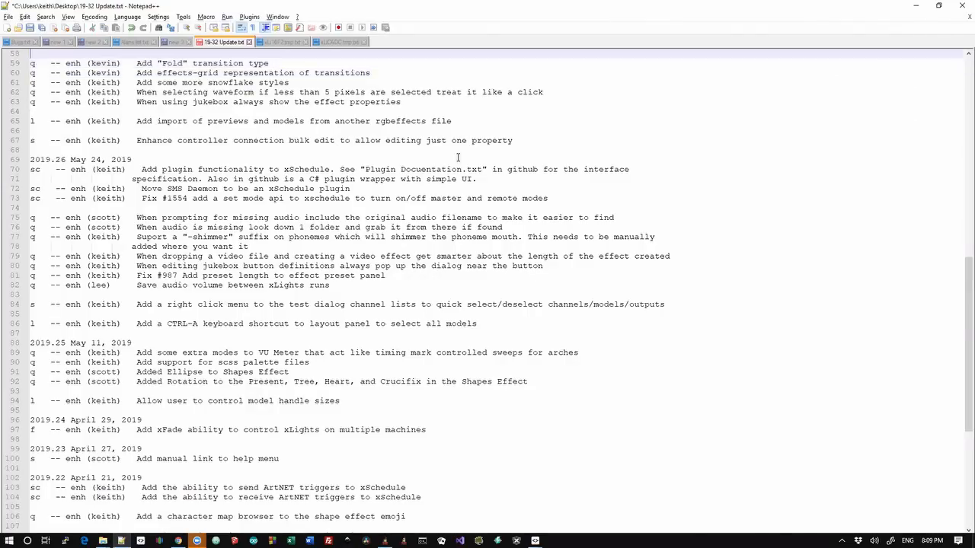
{"action": "key", "text": "Up"}
{"action": "key", "text": "Up"}
{"action": "key", "text": "Up"}
{"action": "key", "text": "Up"}
{"action": "key", "text": "Up"}
{"action": "key", "text": "Up"}
{"action": "key", "text": "Up"}
{"action": "key", "text": "Up"}
{"action": "key", "text": "Up"}
{"action": "key", "text": "Up"}
{"action": "key", "text": "Up"}
{"action": "key", "text": "Up"}
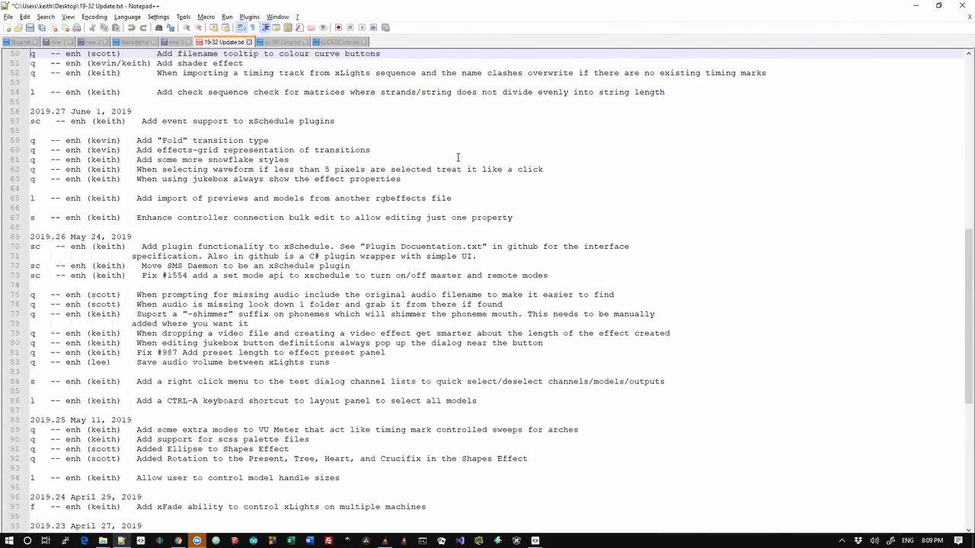
{"action": "key", "text": "Down"}
{"action": "key", "text": "Down"}
{"action": "key", "text": "Down"}
{"action": "key", "text": "Down"}
{"action": "key", "text": "Down"}
{"action": "key", "text": "Down"}
{"action": "key", "text": "Down"}
{"action": "key", "text": "Down"}
{"action": "key", "text": "Down"}
{"action": "key", "text": "Down"}
{"action": "key", "text": "Down"}
{"action": "key", "text": "Down"}
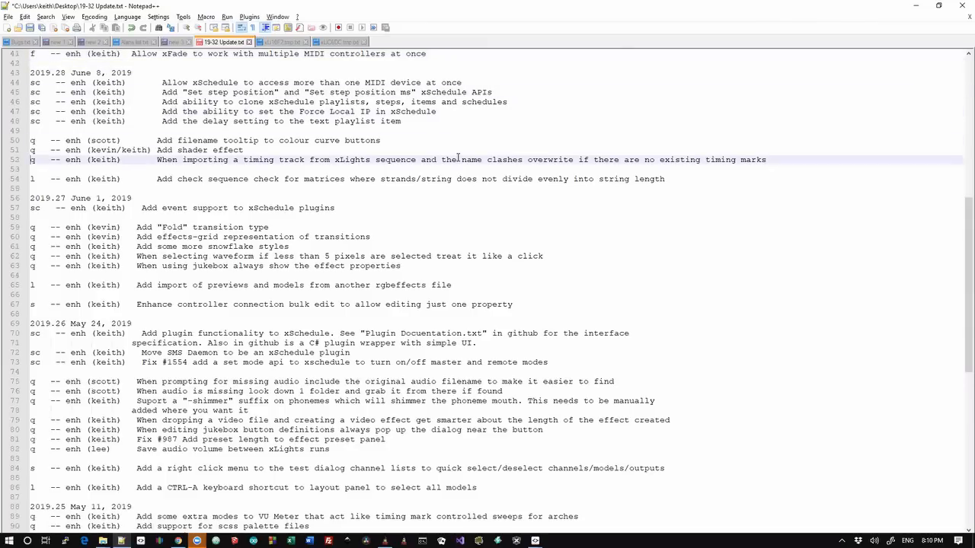
{"action": "key", "text": "shift+Down"}
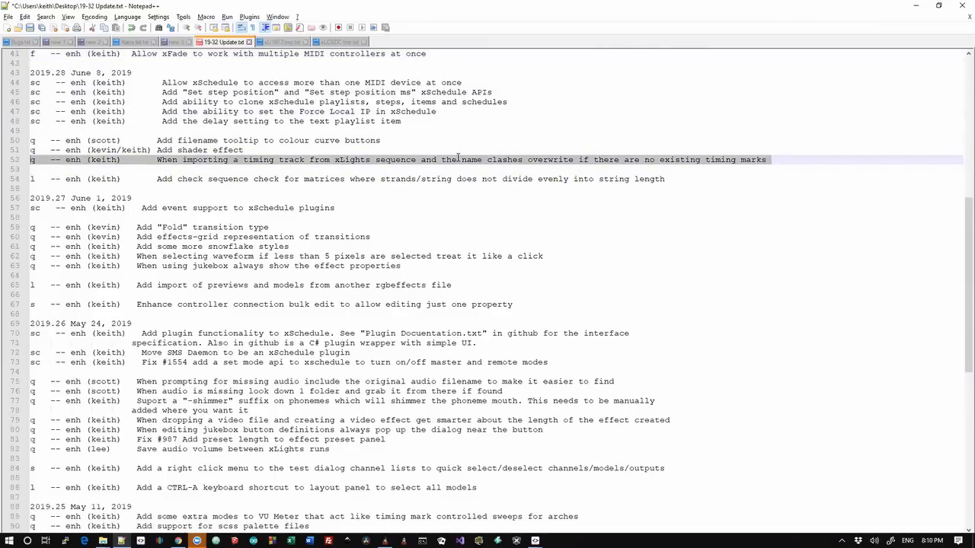
Switch back to xLights and create a new sequence, discarding the current sequence's unsaved changes
{"action": "key", "text": "alt+Tab"}
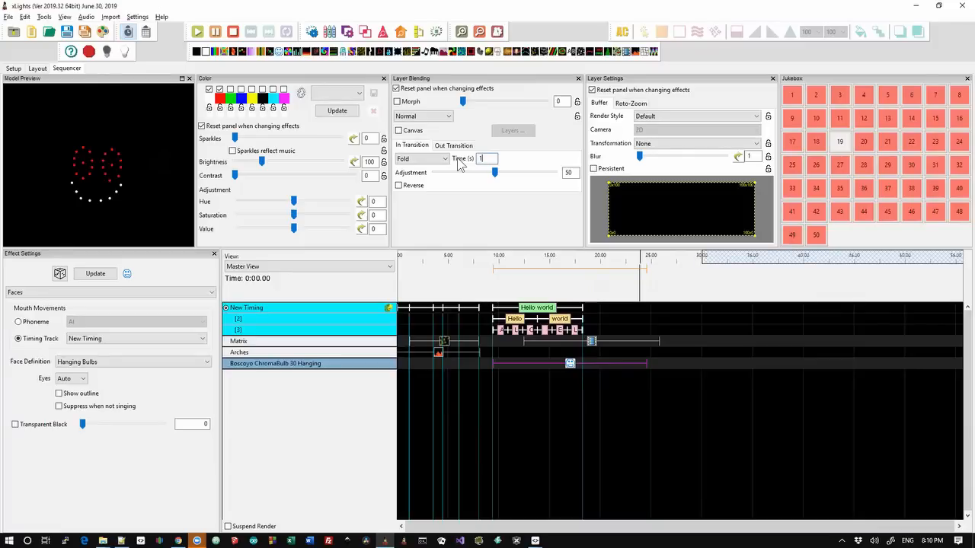
{"action": "left_click", "coordinate": [32, 35]}
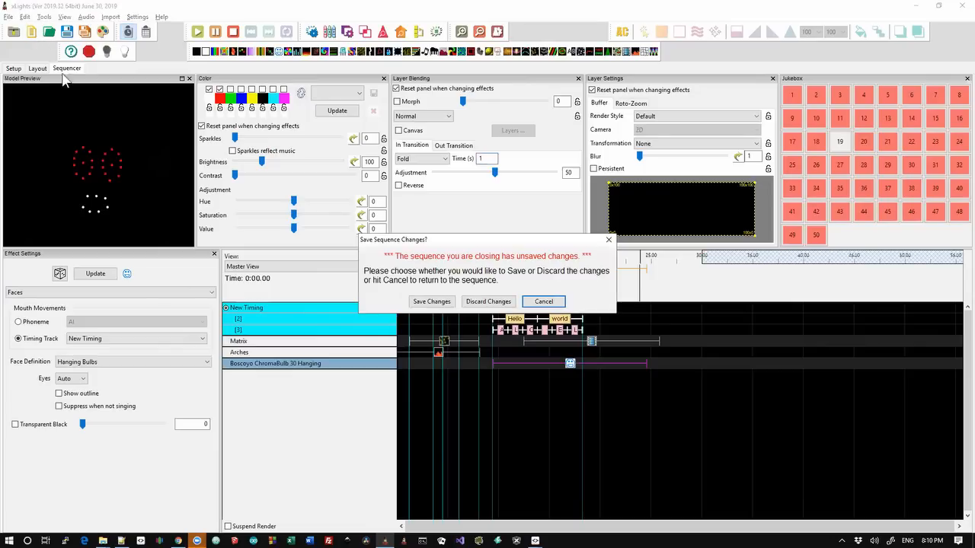
{"action": "left_click", "coordinate": [485, 303]}
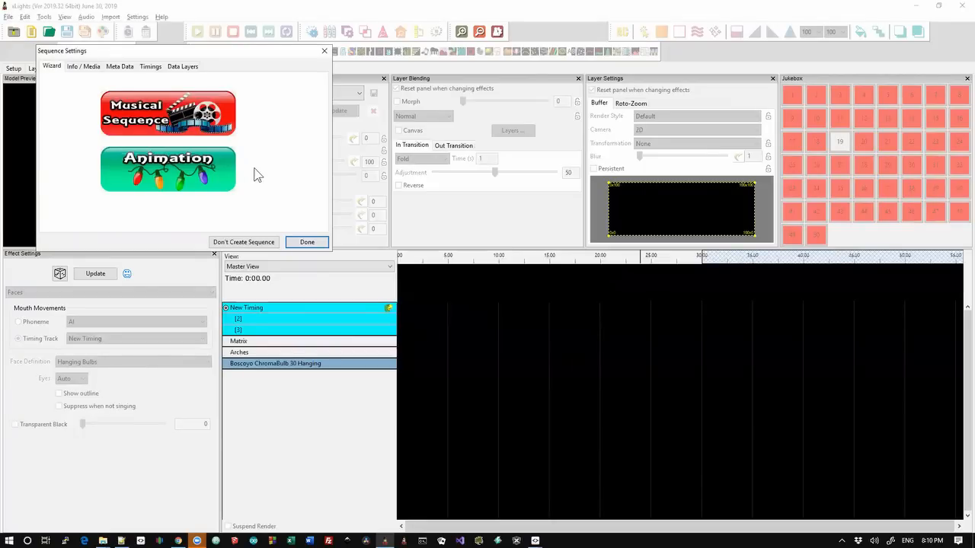
{"action": "left_click", "coordinate": [307, 243]}
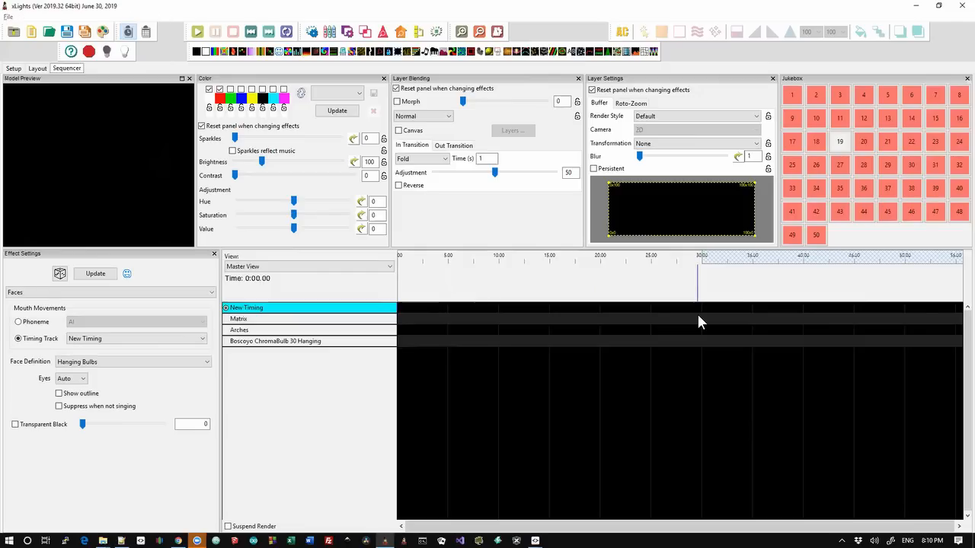
Switch to Notepad++ and highlight the release note line "Add shader effect"
{"action": "key", "text": "alt+Tab"}
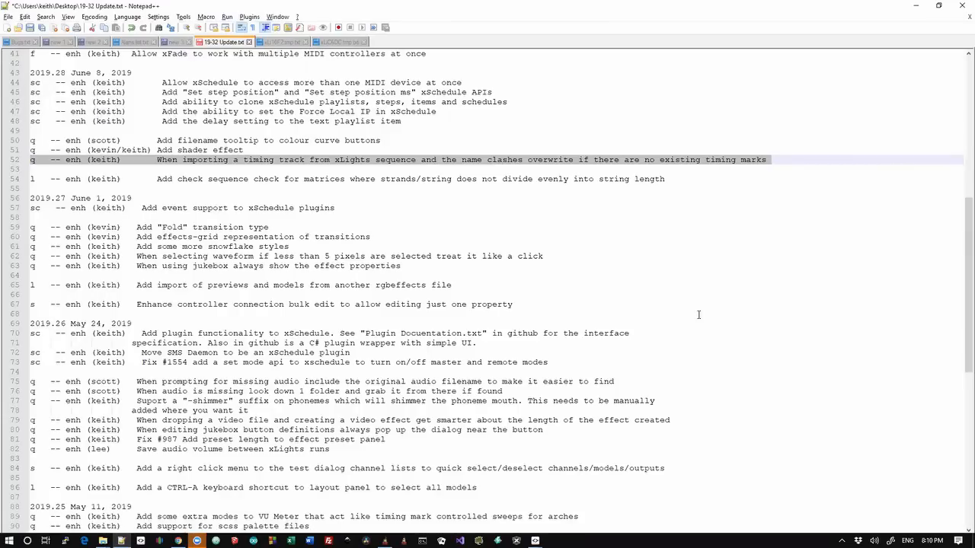
{"action": "key", "text": "Left"}
{"action": "key", "text": "shift+Up"}
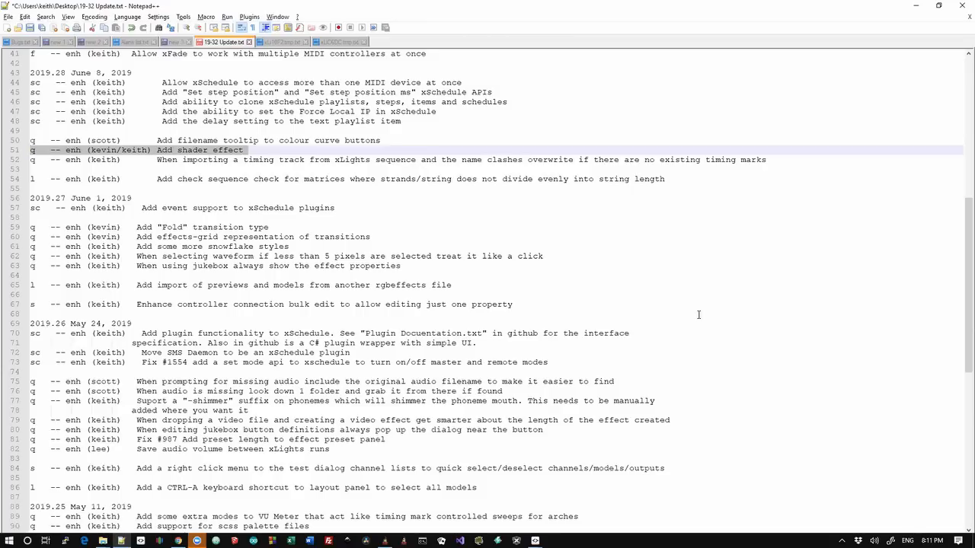
In xLights, add a Shader effect to the Matrix row from about 9 to 16 seconds
{"action": "key", "text": "alt+Tab"}
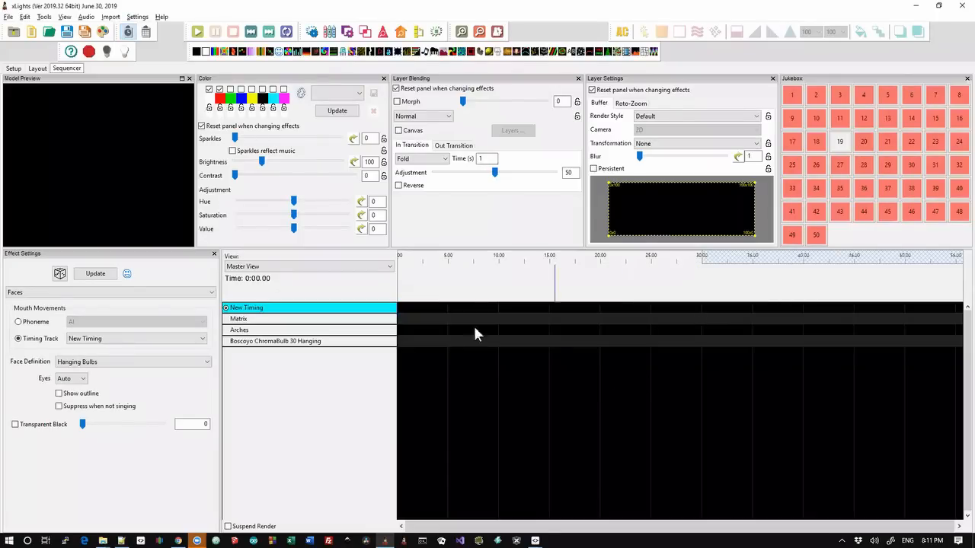
{"action": "left_click", "coordinate": [486, 51]}
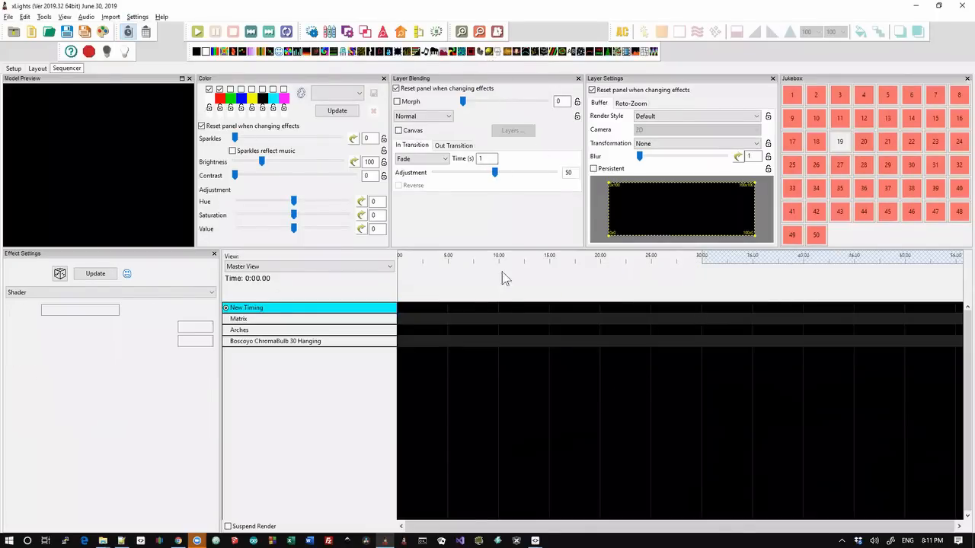
{"action": "left_click_drag", "start_coordinate": [502, 278], "coordinate": [563, 320]}
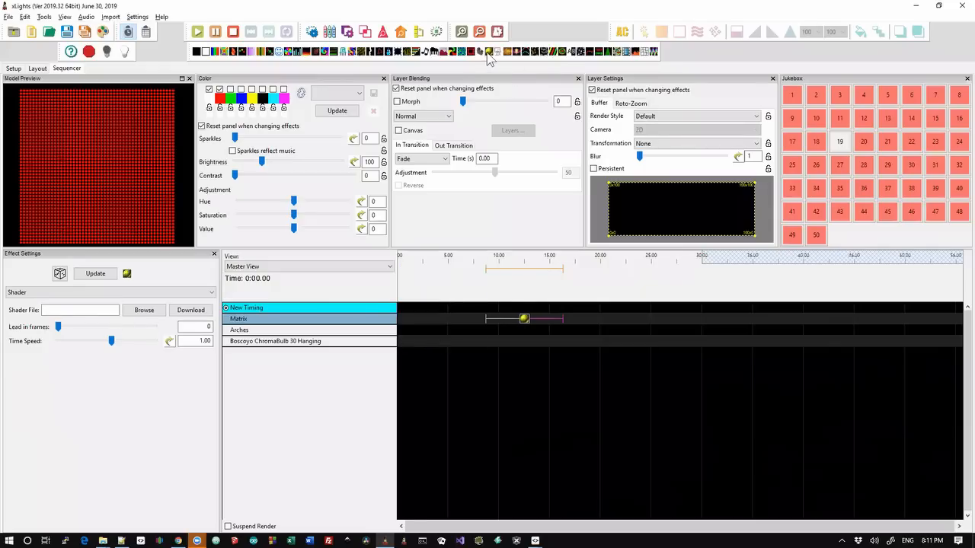
Add a short Shader effect at about 6 seconds on the Matrix row and view the shader file's bulk edit options with both Shader effects selected
{"action": "left_click_drag", "start_coordinate": [478, 143], "coordinate": [462, 319]}
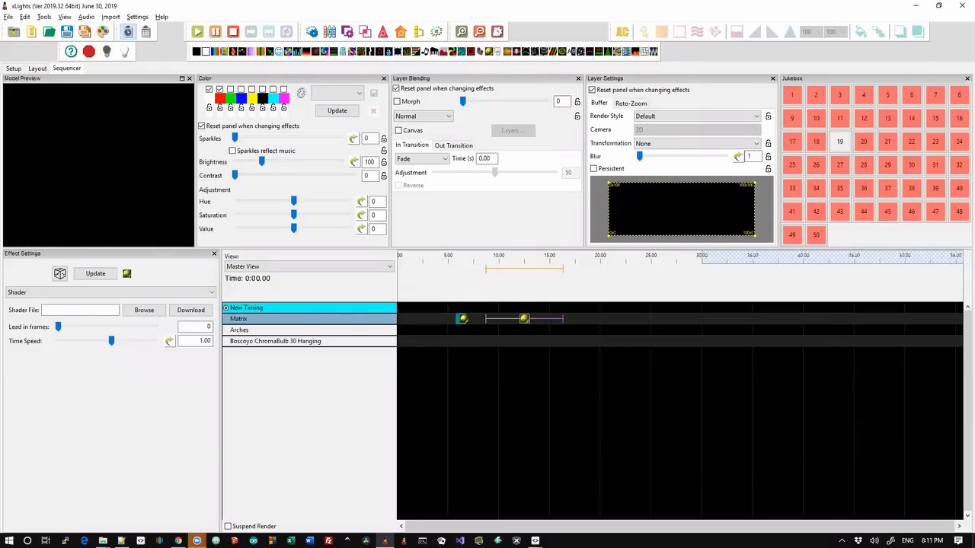
{"action": "left_click_drag", "start_coordinate": [583, 319], "coordinate": [449, 311]}
{"action": "right_click", "coordinate": [107, 314]}
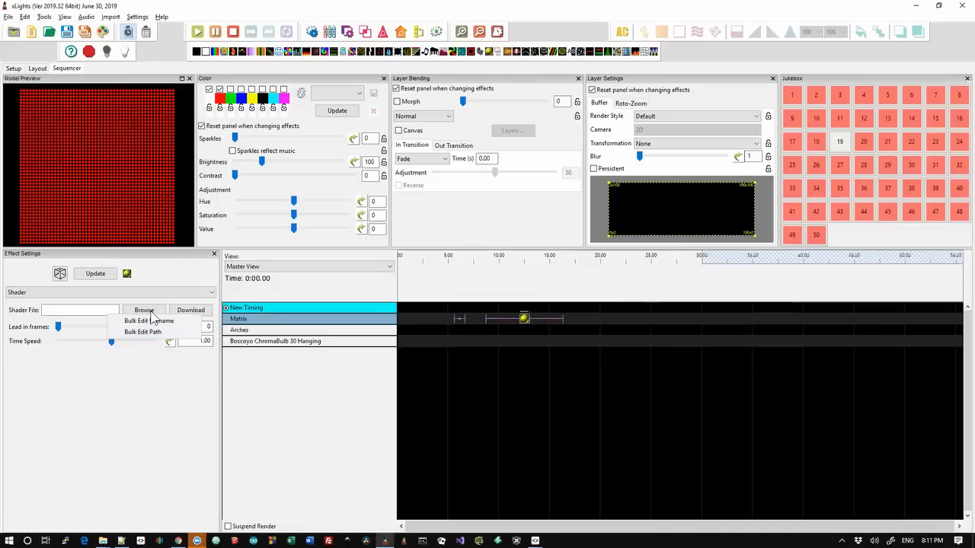
{"action": "left_click", "coordinate": [615, 333]}
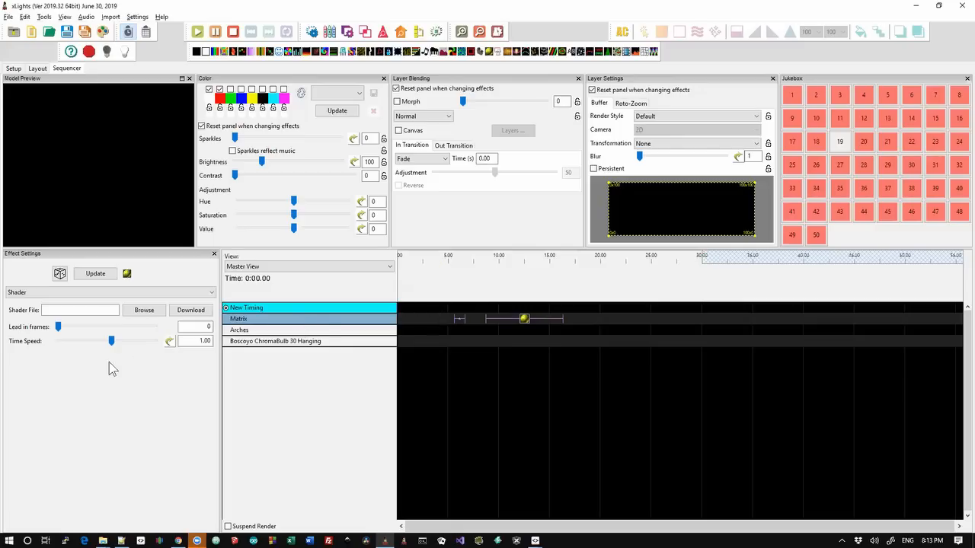
{"action": "right_click", "coordinate": [101, 307]}
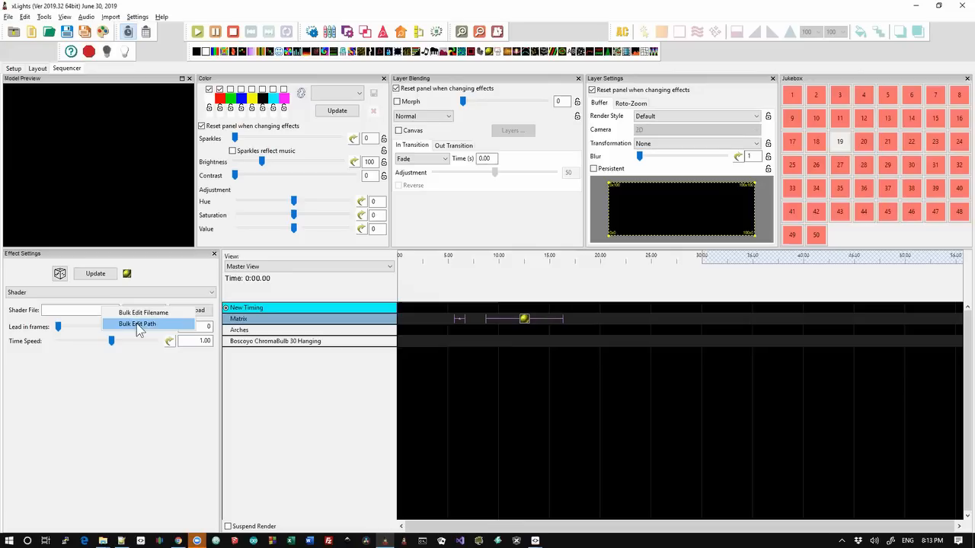
{"action": "left_click", "coordinate": [578, 339]}
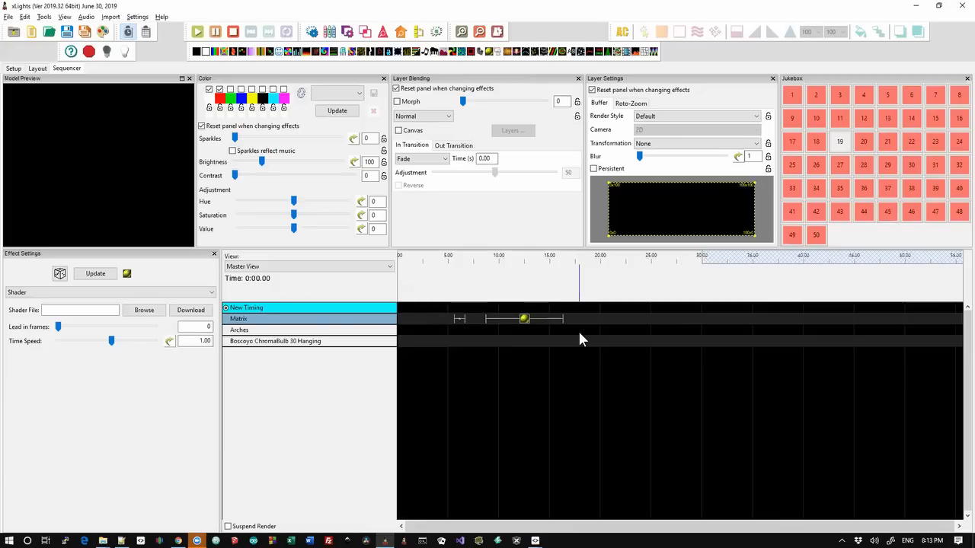
Switch to Notepad++ and highlight the 2019.28 release note lines "Add filename tooltip to colour curve buttons" and "Add shader effect"
{"action": "key", "text": "alt+Tab"}
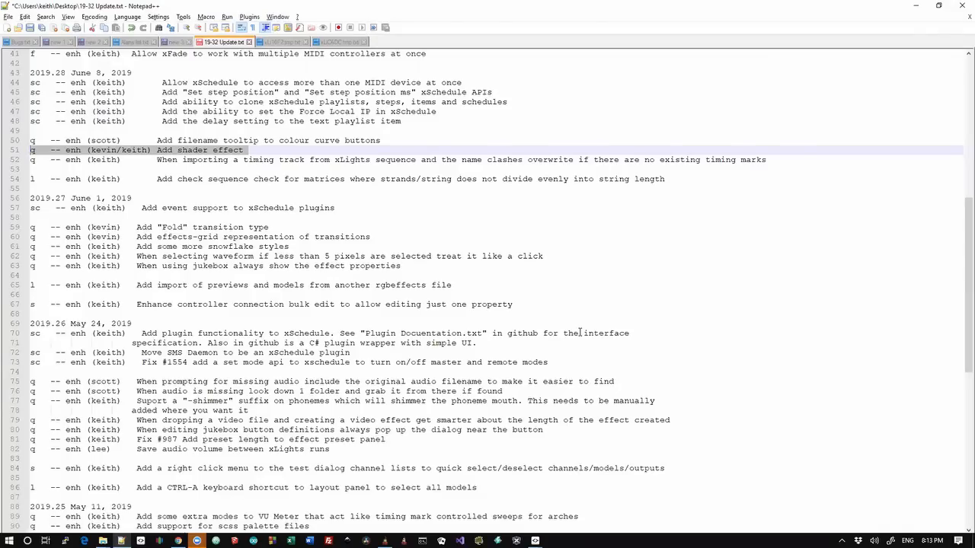
{"action": "key", "text": "Up"}
{"action": "key", "text": "shift+Down"}
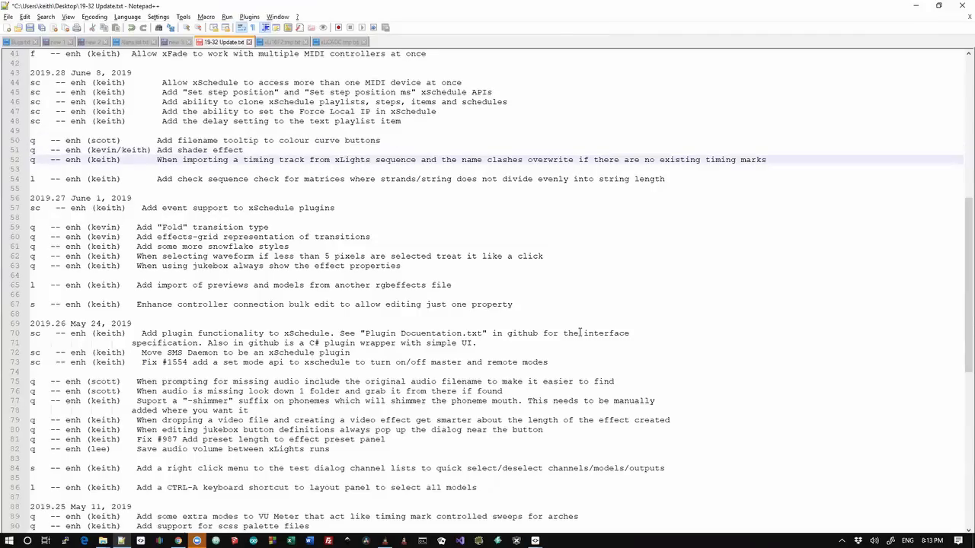
{"action": "key", "text": "shift+Down"}
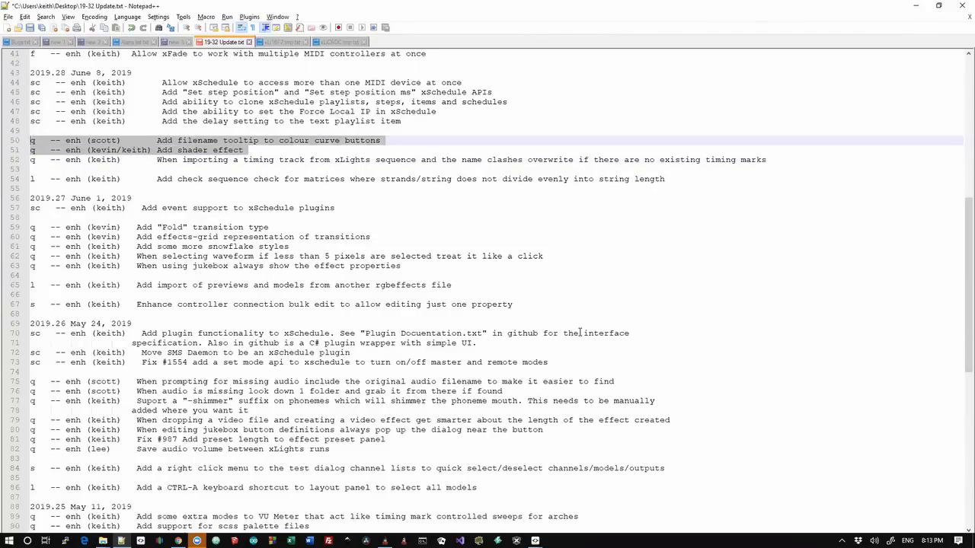
Switch to xLights and open the colour curve editor for the black palette colour
{"action": "key", "text": "alt+Tab"}
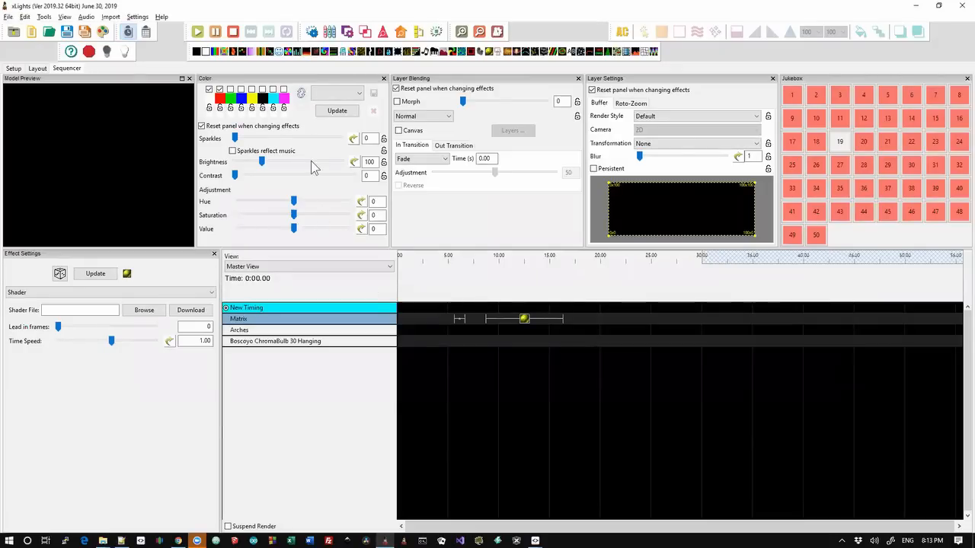
{"action": "left_click", "coordinate": [267, 103]}
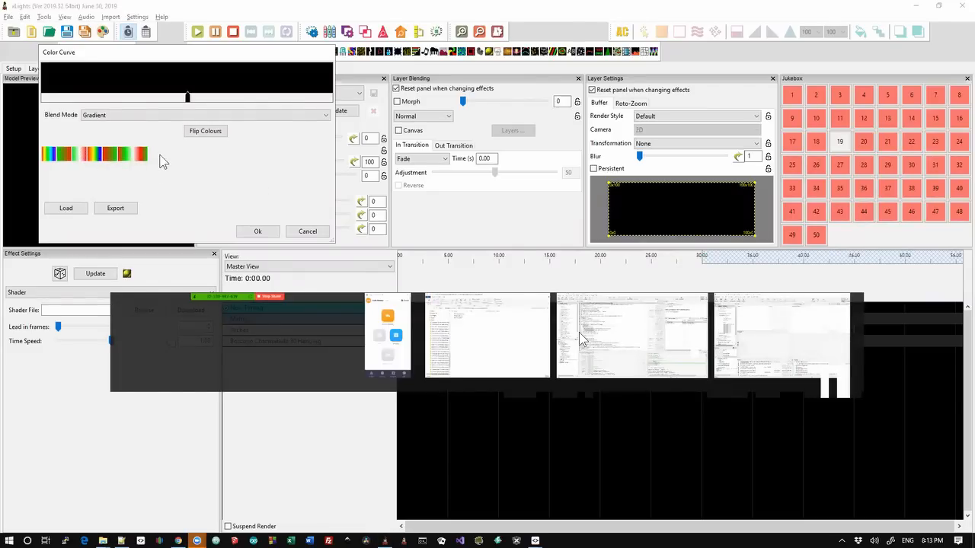
Switch to Notepad++ and highlight the 2019.29 release note line "Add the ability to control gravity in liquid effect"
{"action": "key", "text": "alt+Tab"}
{"action": "key", "text": "Up"}
{"action": "key", "text": "Up"}
{"action": "key", "text": "Up"}
{"action": "key", "text": "Up"}
{"action": "key", "text": "Up"}
{"action": "key", "text": "Up"}
{"action": "key", "text": "Up"}
{"action": "key", "text": "Up"}
{"action": "key", "text": "Up"}
{"action": "key", "text": "Up"}
{"action": "key", "text": "Up"}
{"action": "key", "text": "Up"}
{"action": "key", "text": "Up"}
{"action": "key", "text": "Up"}
{"action": "key", "text": "Up"}
{"action": "key", "text": "Up"}
{"action": "key", "text": "Up"}
{"action": "key", "text": "Up"}
{"action": "key", "text": "Up"}
{"action": "key", "text": "Up"}
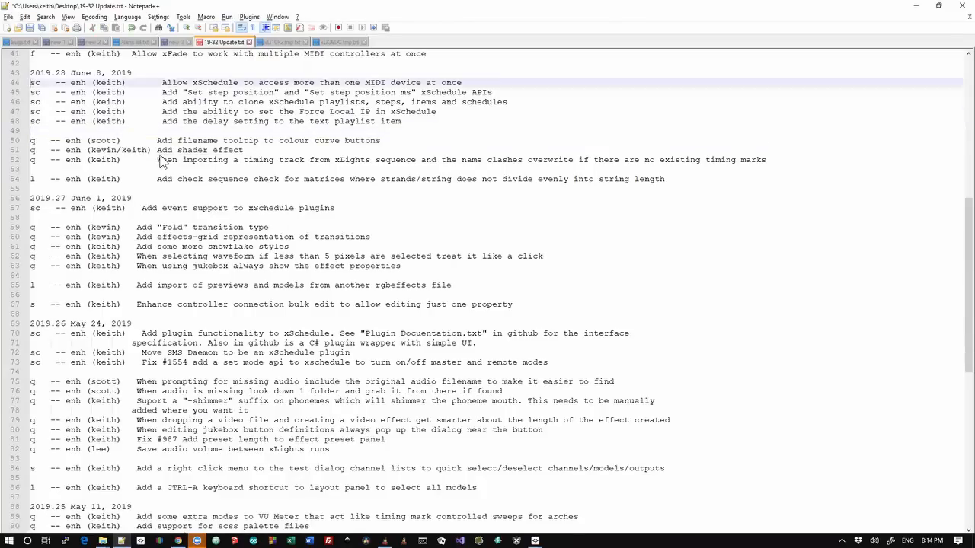
{"action": "key", "text": "Down"}
{"action": "key", "text": "Down"}
{"action": "key", "text": "Down"}
{"action": "key", "text": "Down"}
{"action": "key", "text": "Down"}
{"action": "key", "text": "Down"}
{"action": "key", "text": "Down"}
{"action": "key", "text": "Down"}
{"action": "key", "text": "Down"}
{"action": "key", "text": "Down"}
{"action": "key", "text": "Down"}
{"action": "key", "text": "Down"}
{"action": "key", "text": "Down"}
{"action": "key", "text": "Down"}
{"action": "key", "text": "Down"}
{"action": "key", "text": "Down"}
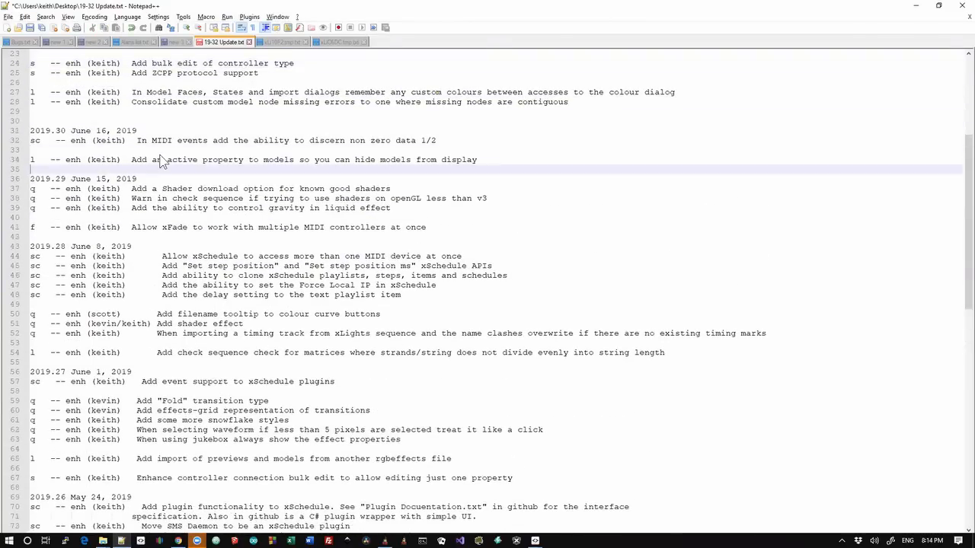
In xLights, cancel the colour curve, add a Liquid effect on the Matrix row from about 19.5 to 24 seconds, and try gravity 100 and -57
{"action": "key", "text": "alt+Tab"}
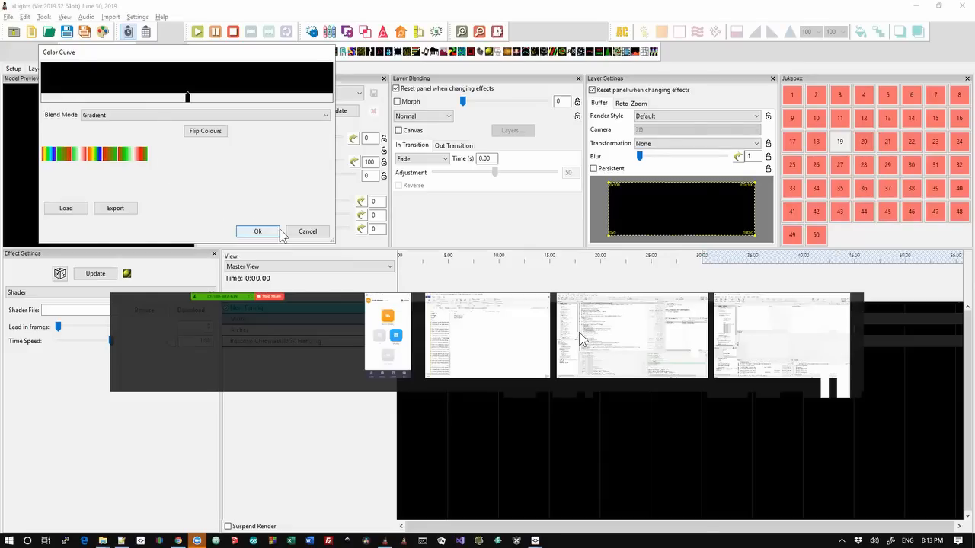
{"action": "left_click", "coordinate": [302, 234]}
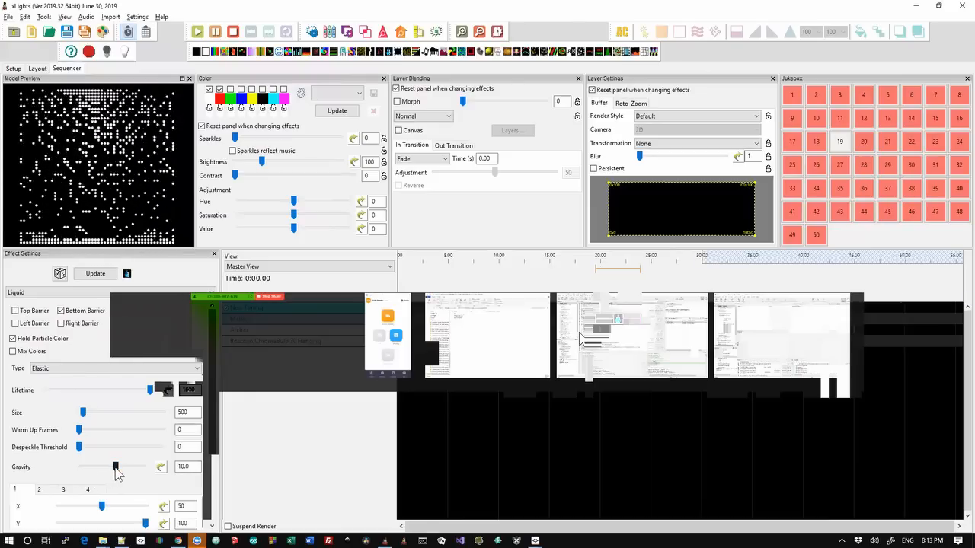
{"action": "left_click_drag", "start_coordinate": [115, 473], "coordinate": [150, 472]}
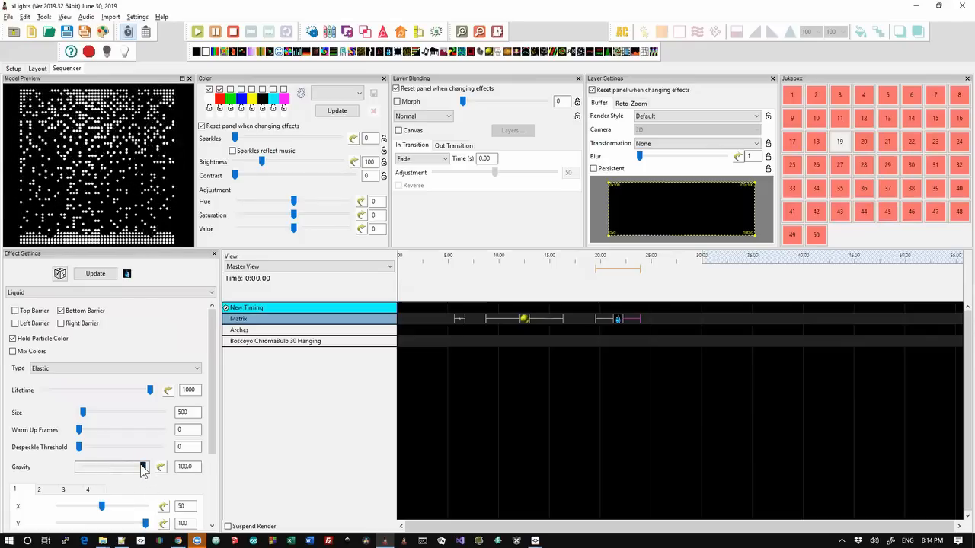
{"action": "left_click_drag", "start_coordinate": [143, 467], "coordinate": [94, 470]}
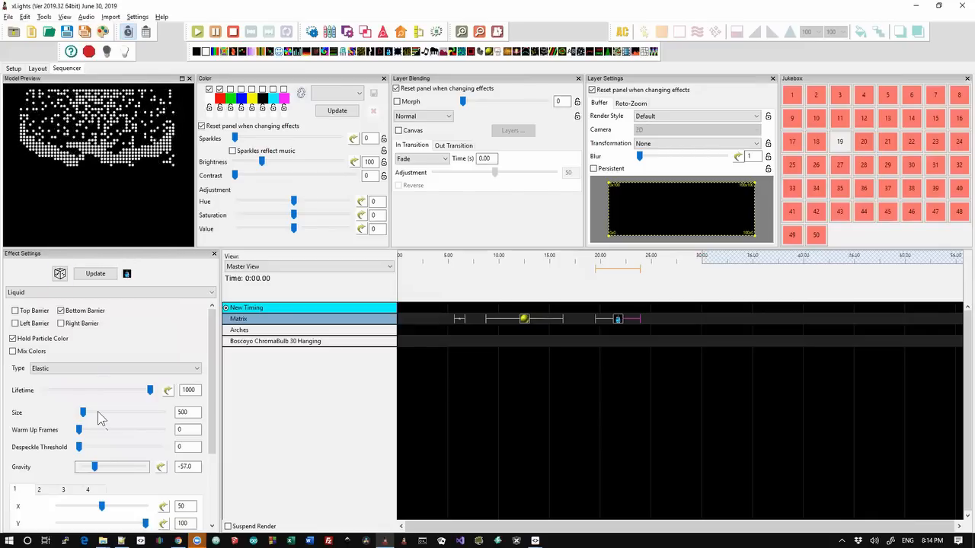
Apply a preset wave-shaped value curve to the Liquid effect's gravity
{"action": "left_click", "coordinate": [160, 467]}
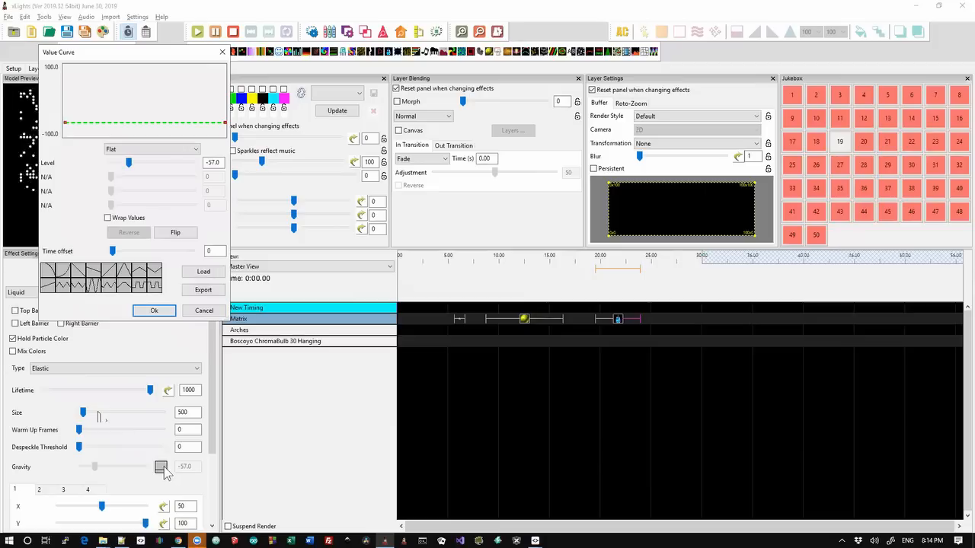
{"action": "left_click", "coordinate": [110, 284]}
{"action": "left_click", "coordinate": [151, 311]}
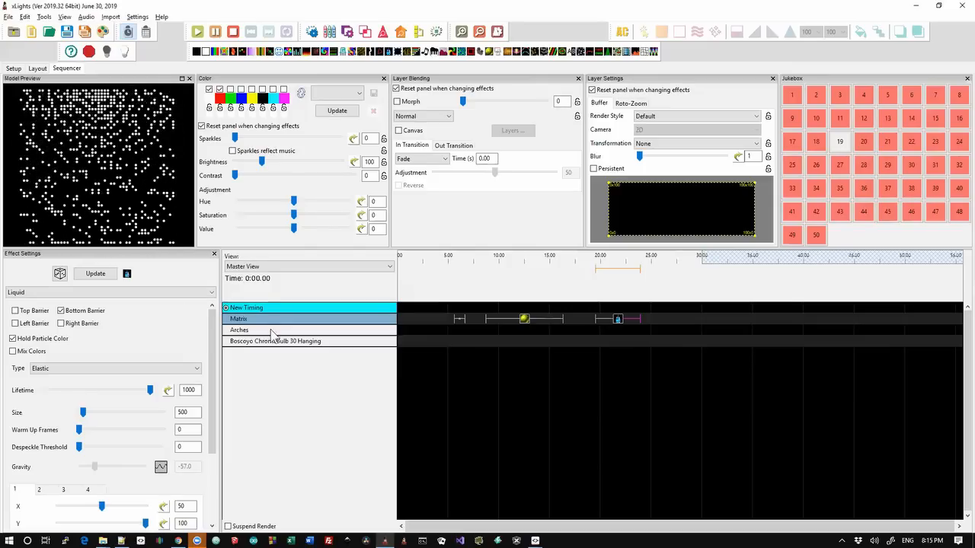
Switch to Notepad++ and highlight the release note line "Warn in check sequence if trying to use shaders on openGL less than v3"
{"action": "key", "text": "alt+Tab"}
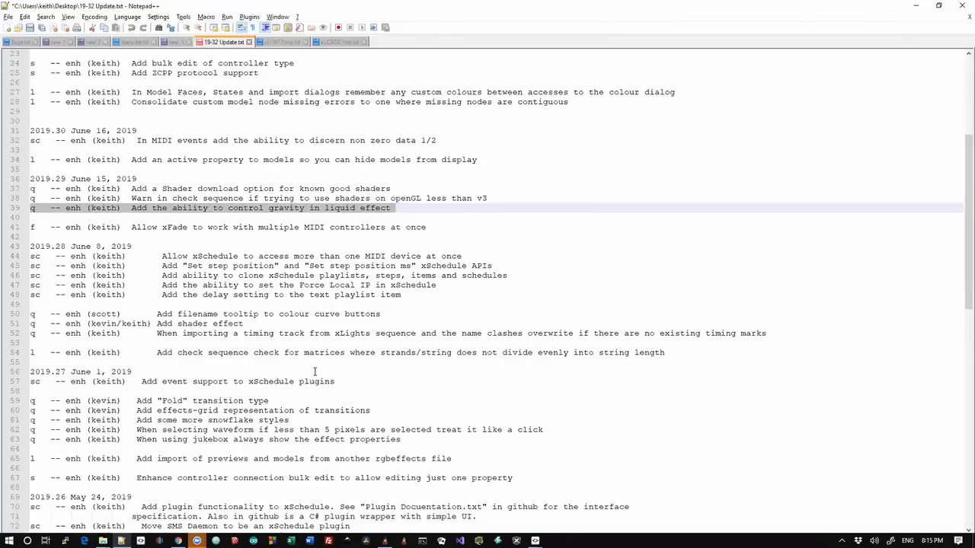
{"action": "key", "text": "Up"}
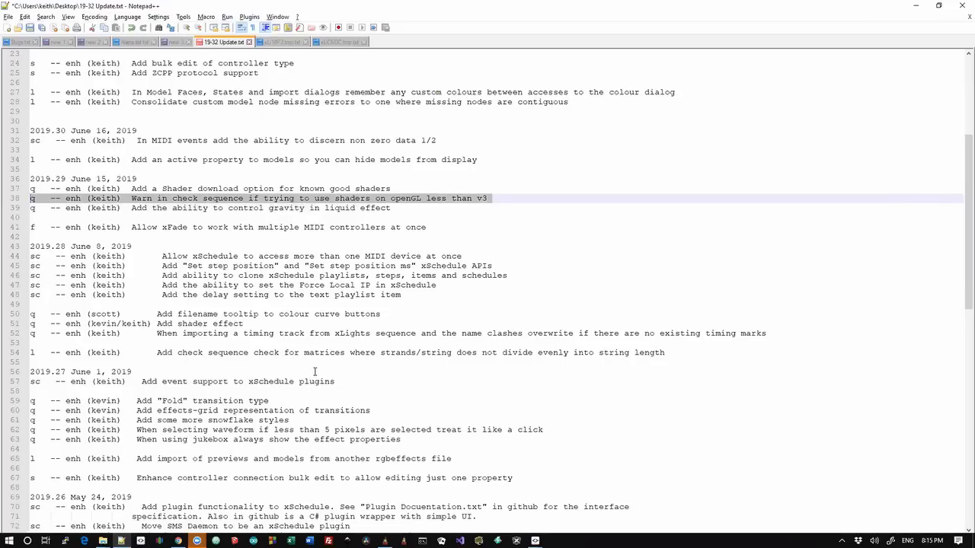
{"action": "key", "text": "Down"}
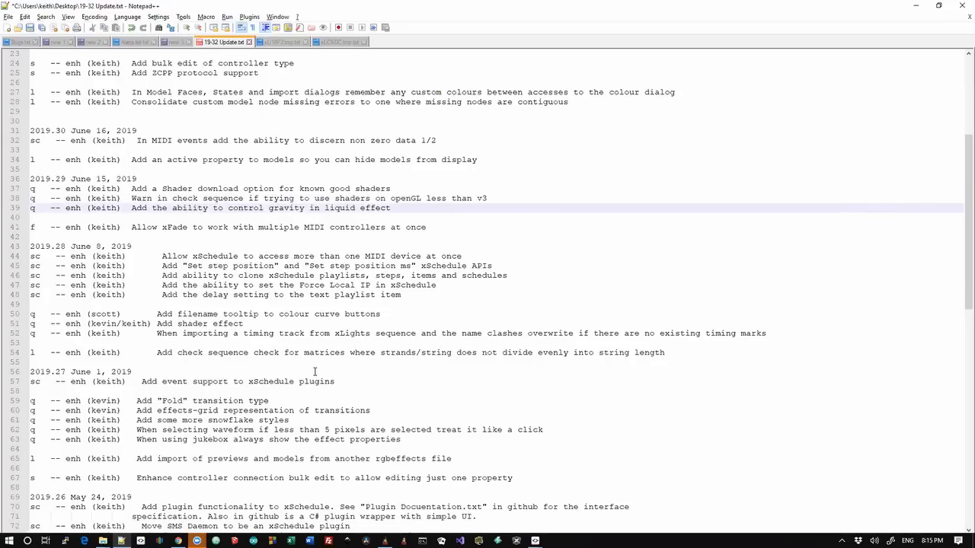
{"action": "key", "text": "shift+Up"}
In xLights, add another Shader effect to the Matrix row from about 2 to 4.5 seconds
{"action": "key", "text": "alt+Tab"}
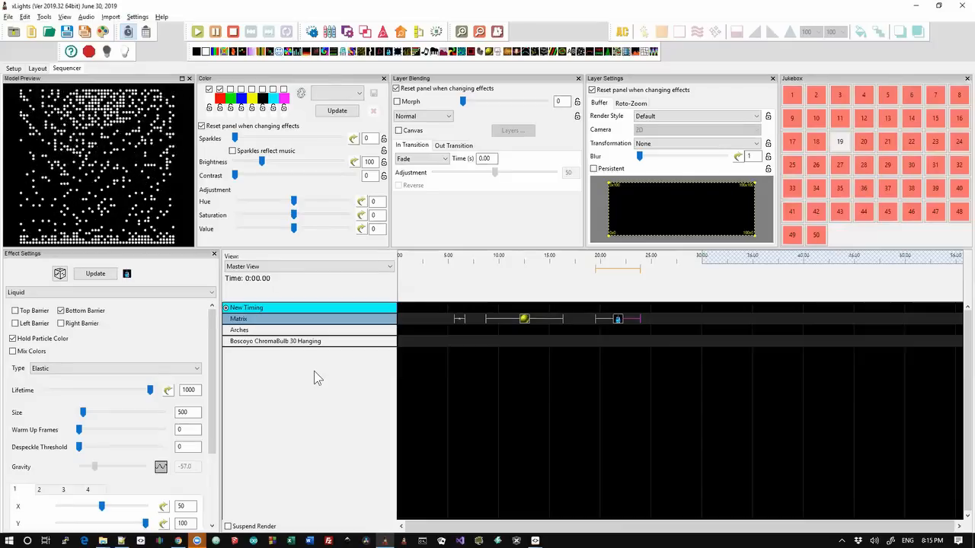
{"action": "left_click", "coordinate": [487, 342]}
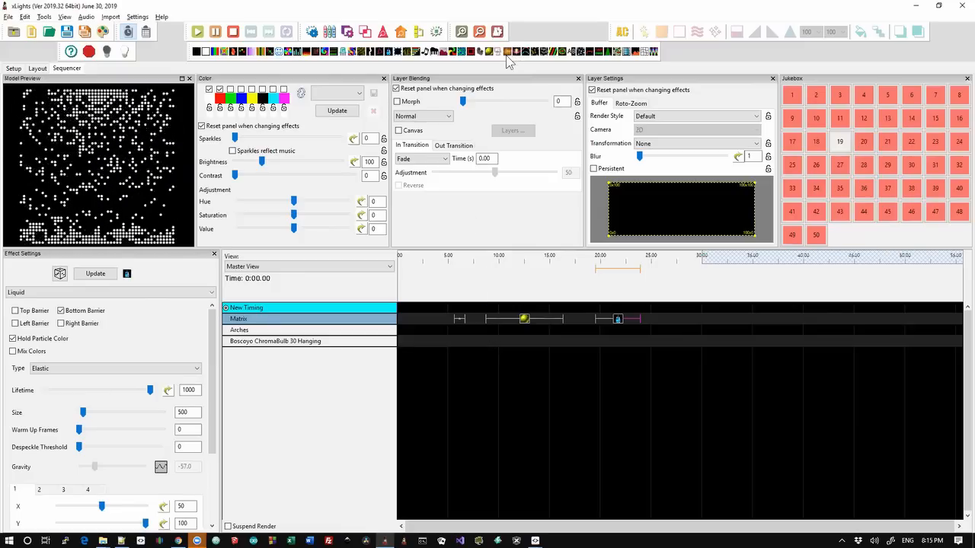
{"action": "left_click_drag", "start_coordinate": [483, 52], "coordinate": [419, 320]}
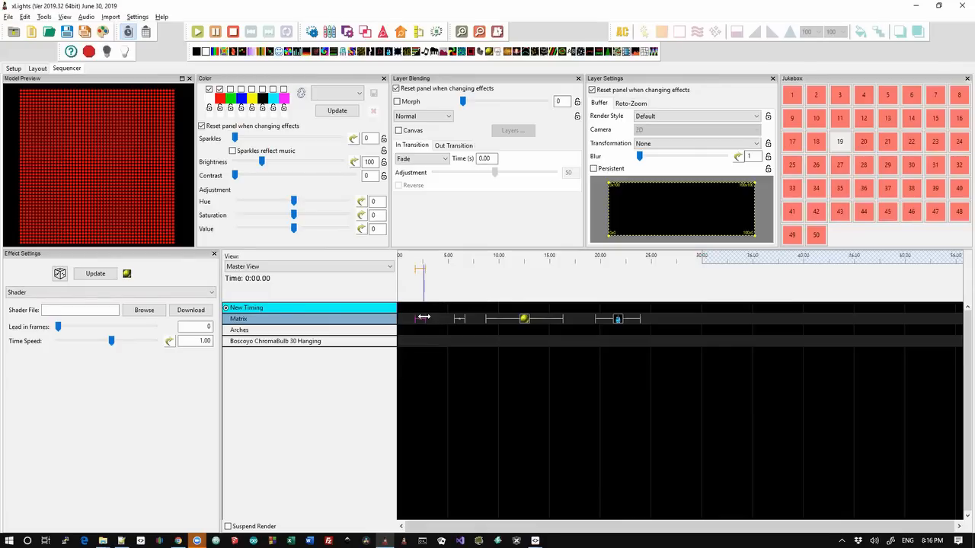
{"action": "left_click_drag", "start_coordinate": [423, 316], "coordinate": [442, 318]}
{"action": "left_click", "coordinate": [425, 327]}
{"action": "left_click", "coordinate": [427, 323]}
Switch to Notepad++ and highlight the release note line "Add a Shader download option for known good shaders"
{"action": "key", "text": "alt+Tab"}
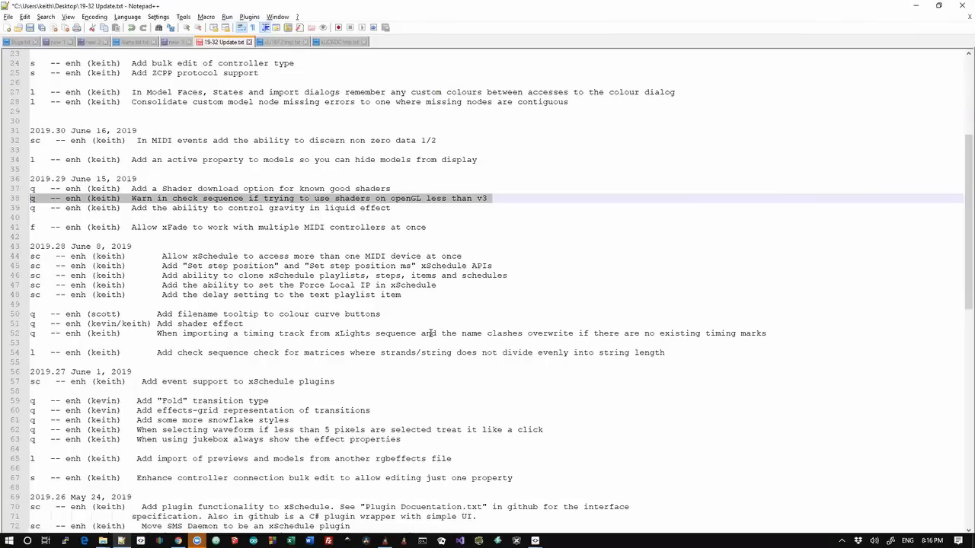
{"action": "key", "text": "shift+Up"}
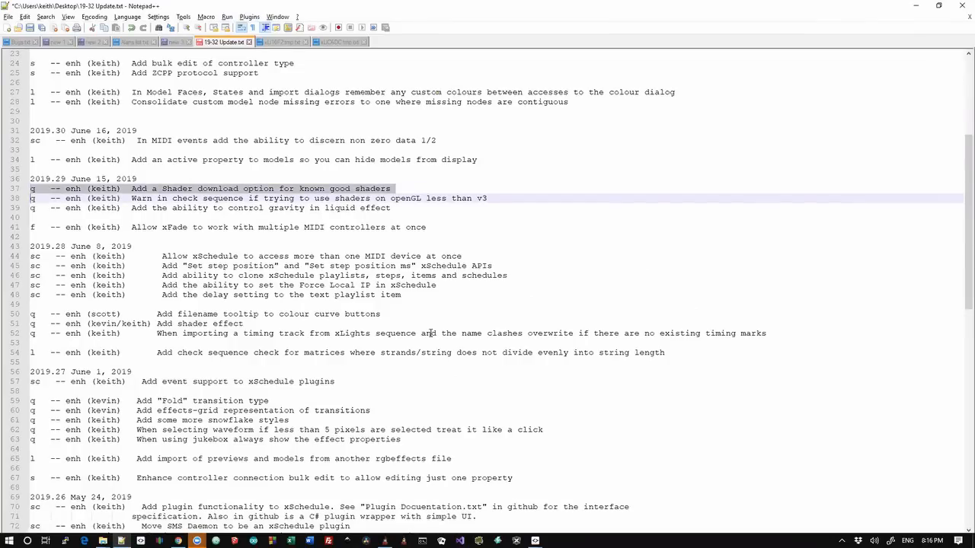
Switch to xLights, select the Matrix row's Shader effect at about 9 to 16 seconds, and open the shader download list
{"action": "key", "text": "alt+Tab"}
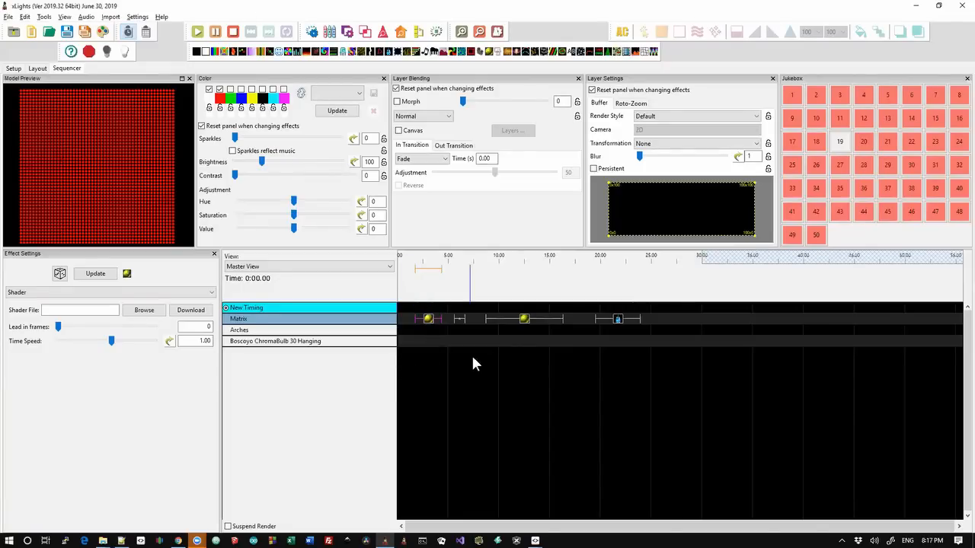
{"action": "left_click", "coordinate": [526, 319]}
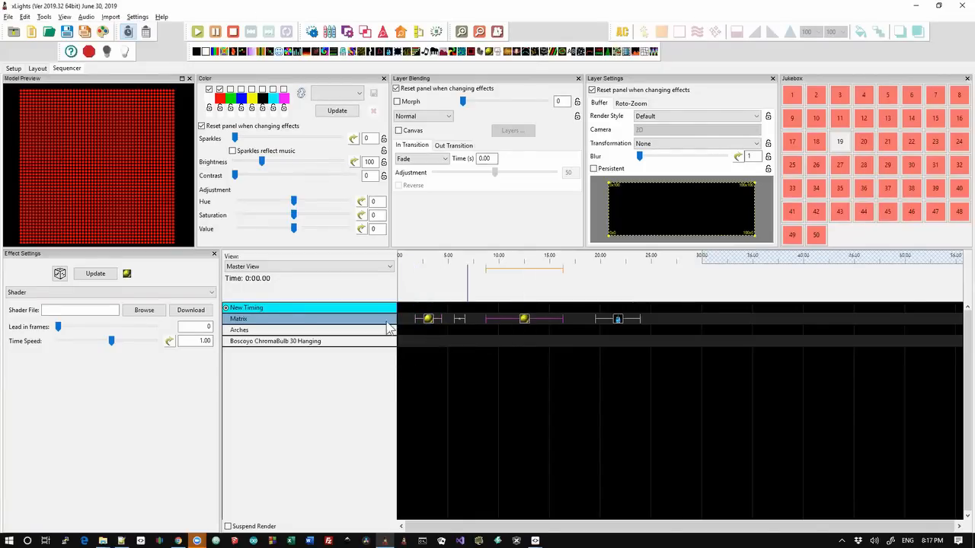
{"action": "left_click", "coordinate": [194, 319]}
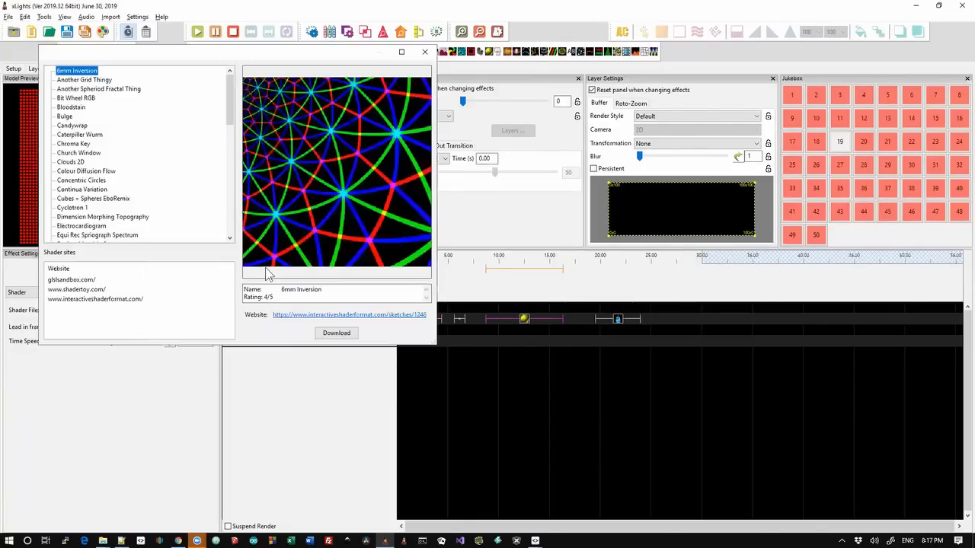
Browse the previews of the downloadable shaders from 6mm Inversion through to Something
{"action": "key", "text": "Down"}
{"action": "key", "text": "Down"}
{"action": "key", "text": "Down"}
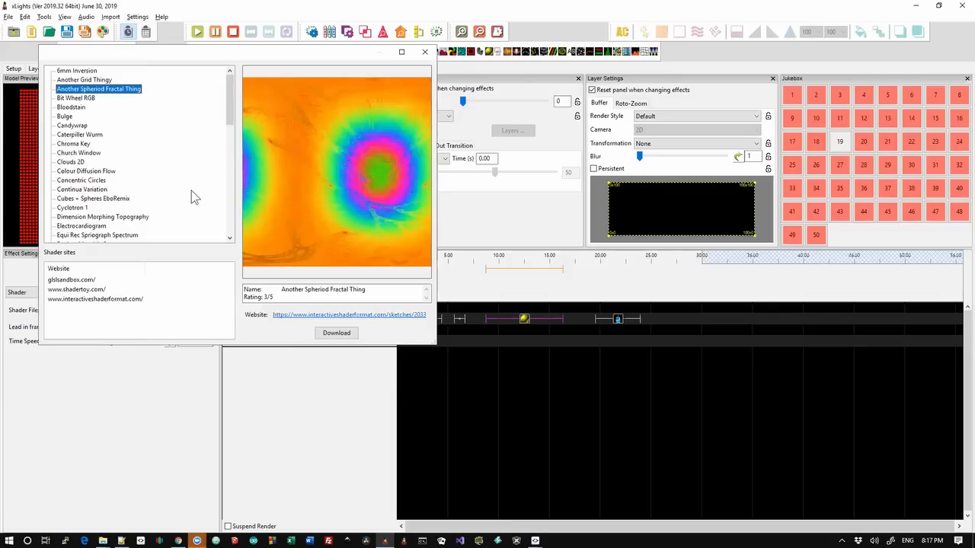
{"action": "key", "text": "Down"}
{"action": "key", "text": "Down"}
{"action": "key", "text": "Down"}
{"action": "key", "text": "Down"}
{"action": "key", "text": "Down"}
{"action": "key", "text": "Down"}
{"action": "key", "text": "Down"}
{"action": "key", "text": "Down"}
{"action": "key", "text": "Down"}
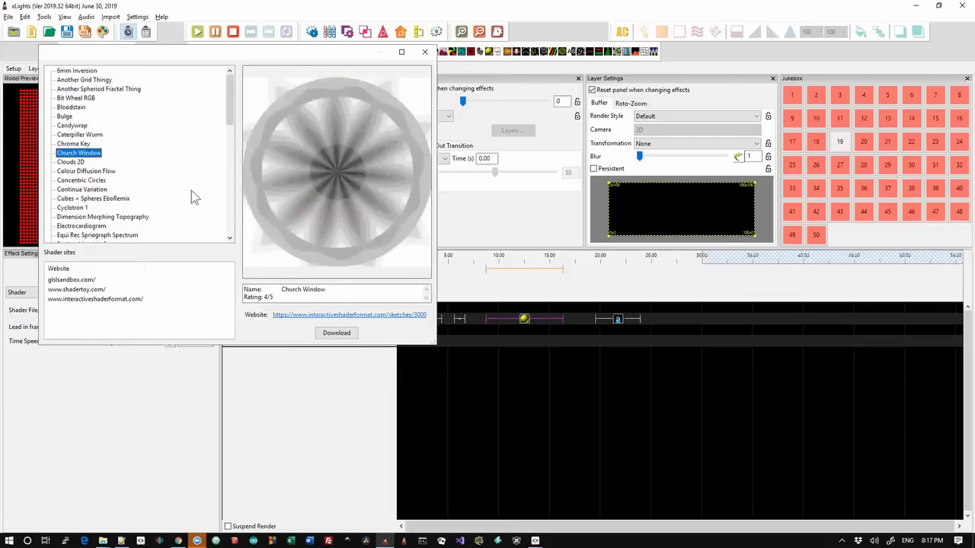
{"action": "key", "text": "Down"}
{"action": "key", "text": "Down"}
{"action": "key", "text": "Down"}
{"action": "key", "text": "Down"}
{"action": "key", "text": "Down"}
{"action": "key", "text": "Down"}
{"action": "key", "text": "Down"}
{"action": "key", "text": "Down"}
{"action": "key", "text": "Down"}
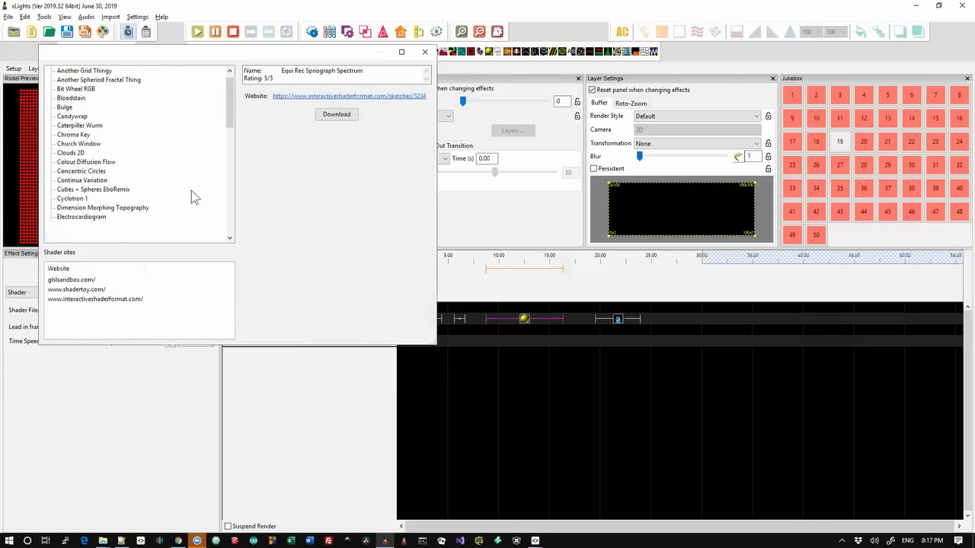
{"action": "key", "text": "Down"}
{"action": "key", "text": "Down"}
{"action": "key", "text": "Down"}
{"action": "key", "text": "Down"}
{"action": "key", "text": "Down"}
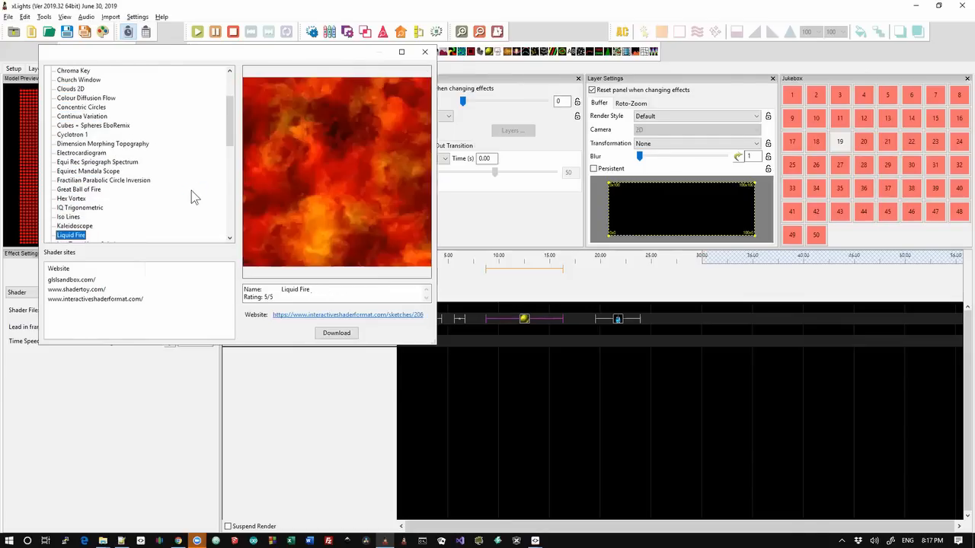
{"action": "key", "text": "Down"}
{"action": "key", "text": "Down"}
{"action": "key", "text": "Down"}
{"action": "key", "text": "Down"}
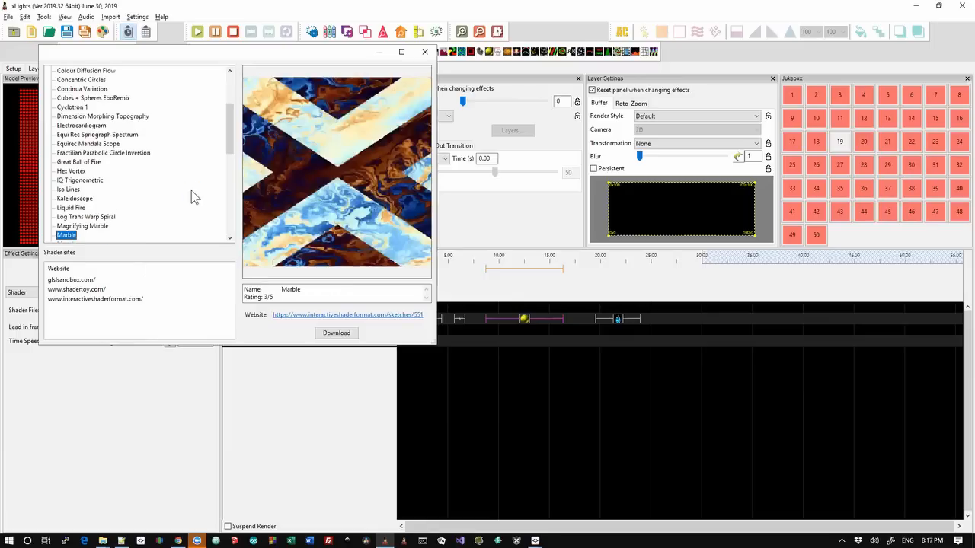
{"action": "key", "text": "Down"}
{"action": "key", "text": "Down"}
{"action": "key", "text": "Down"}
{"action": "key", "text": "Down"}
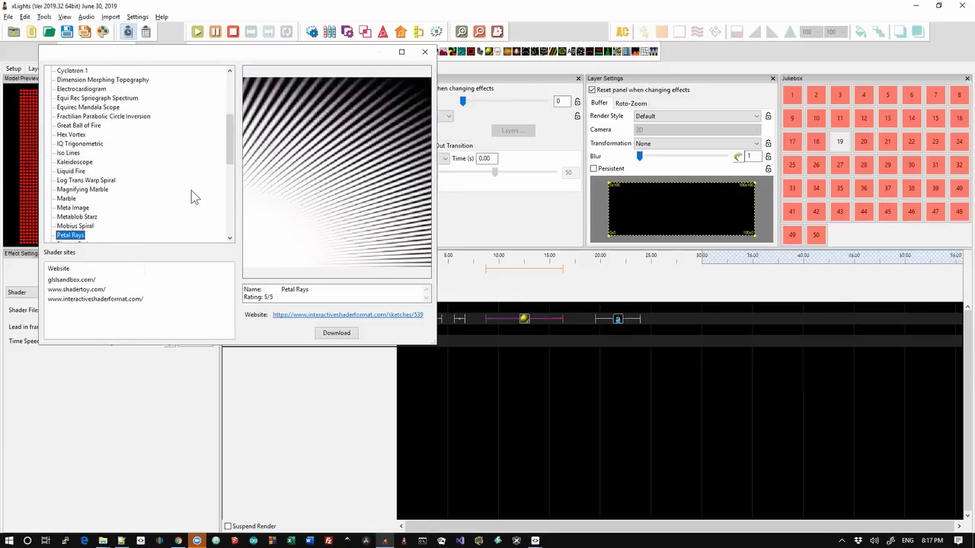
{"action": "key", "text": "Down"}
{"action": "key", "text": "Down"}
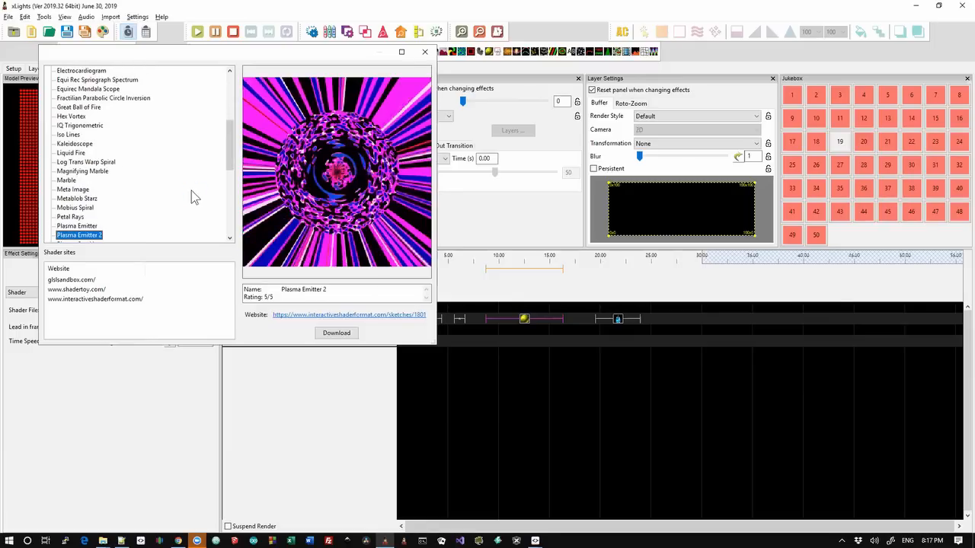
{"action": "key", "text": "Down"}
{"action": "key", "text": "Down"}
{"action": "key", "text": "Down"}
{"action": "key", "text": "Down"}
{"action": "key", "text": "Down"}
{"action": "key", "text": "Down"}
{"action": "key", "text": "Down"}
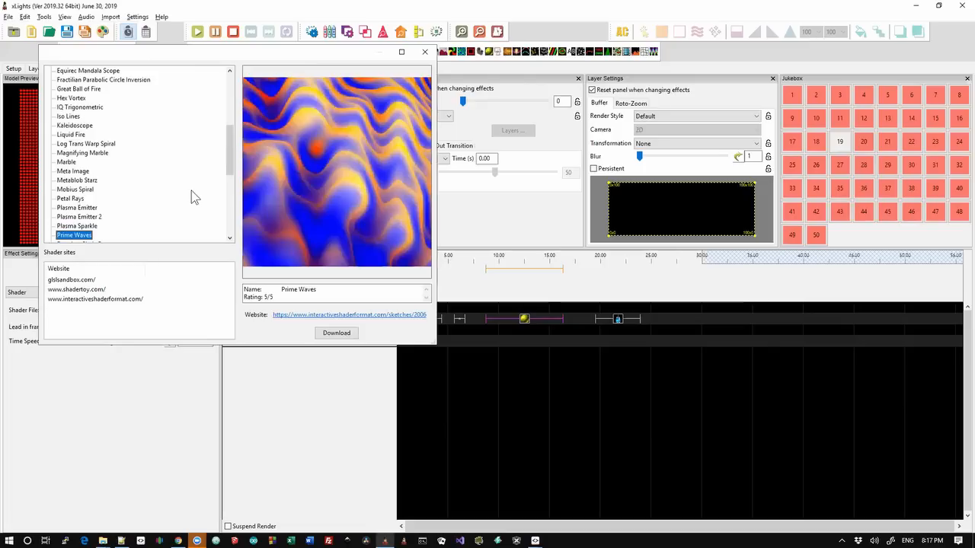
{"action": "key", "text": "Down"}
{"action": "key", "text": "Down"}
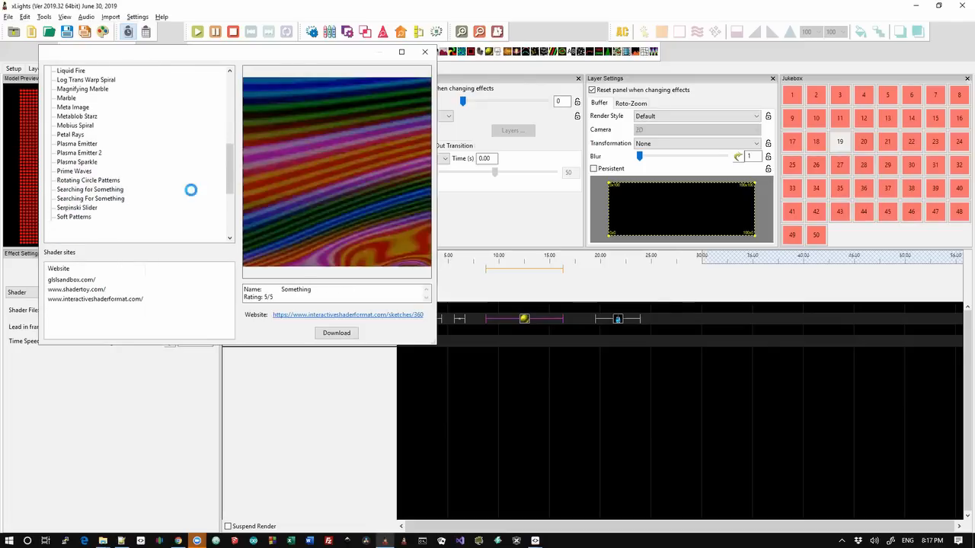
Go back up the shader list and download the Candywrap shader for the selected effect
{"action": "key", "text": "Up"}
{"action": "key", "text": "Up"}
{"action": "key", "text": "Up"}
{"action": "key", "text": "Up"}
{"action": "key", "text": "Up"}
{"action": "key", "text": "Up"}
{"action": "key", "text": "Page_Up"}
{"action": "key", "text": "Page_Up"}
{"action": "key", "text": "Page_Up"}
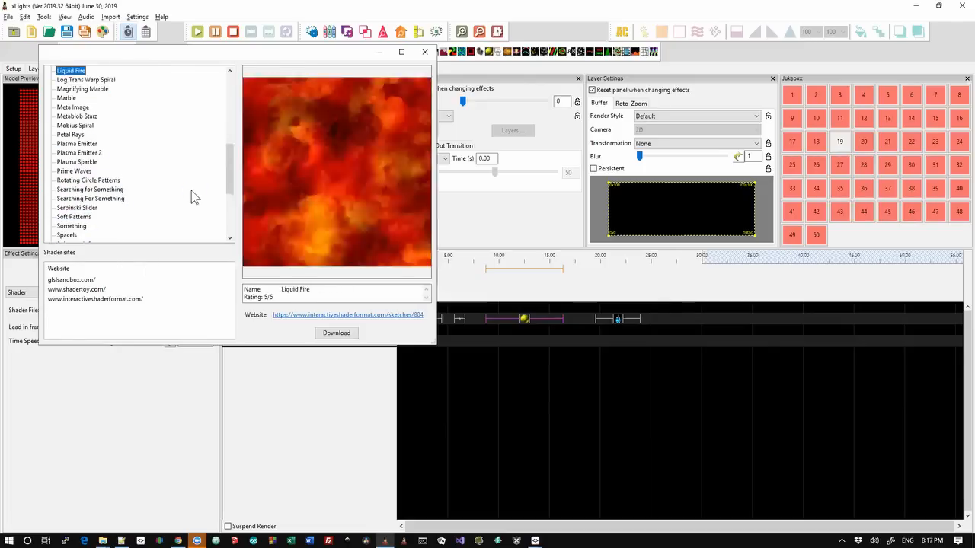
{"action": "key", "text": "Down"}
{"action": "key", "text": "Down"}
{"action": "key", "text": "Down"}
{"action": "key", "text": "Down"}
{"action": "key", "text": "Down"}
{"action": "key", "text": "Down"}
{"action": "key", "text": "Down"}
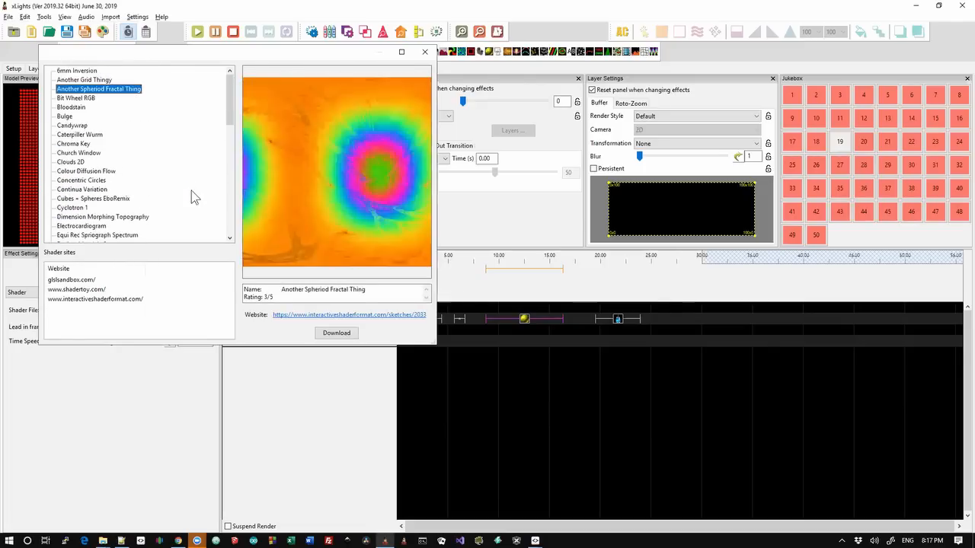
{"action": "key", "text": "Up"}
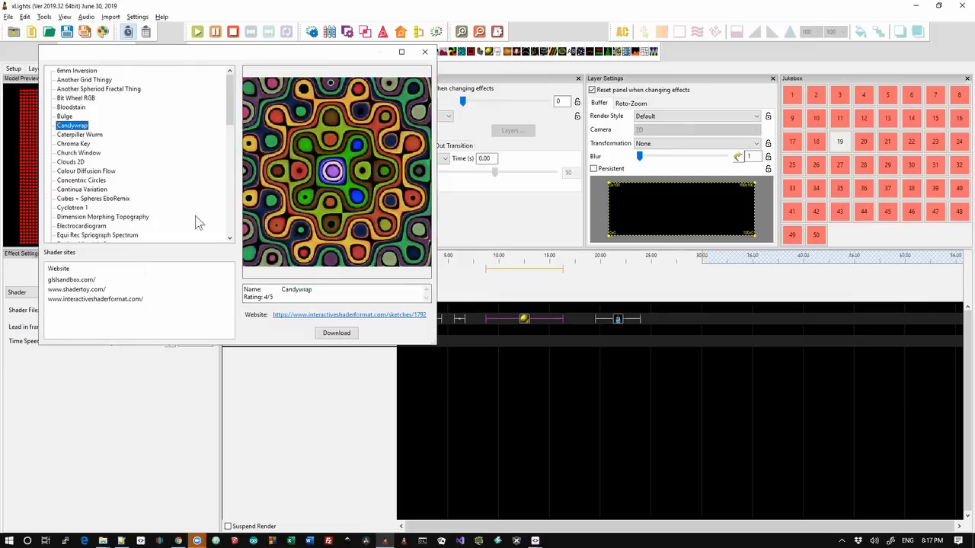
{"action": "double_click", "coordinate": [73, 130]}
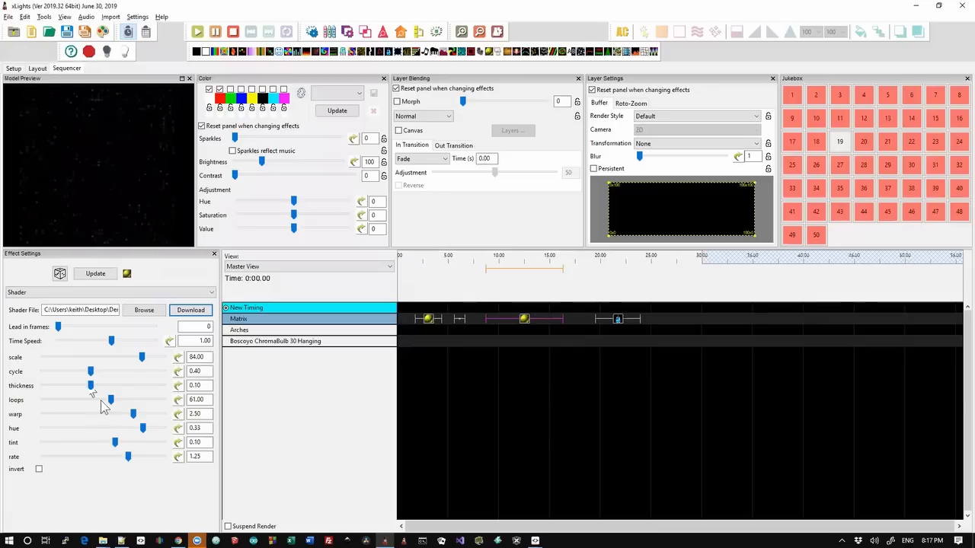
Set the Candywrap shader's thickness to 1.00 and its scale to 79.20, and try to lower its loops value
{"action": "left_click_drag", "start_coordinate": [142, 357], "coordinate": [51, 353]}
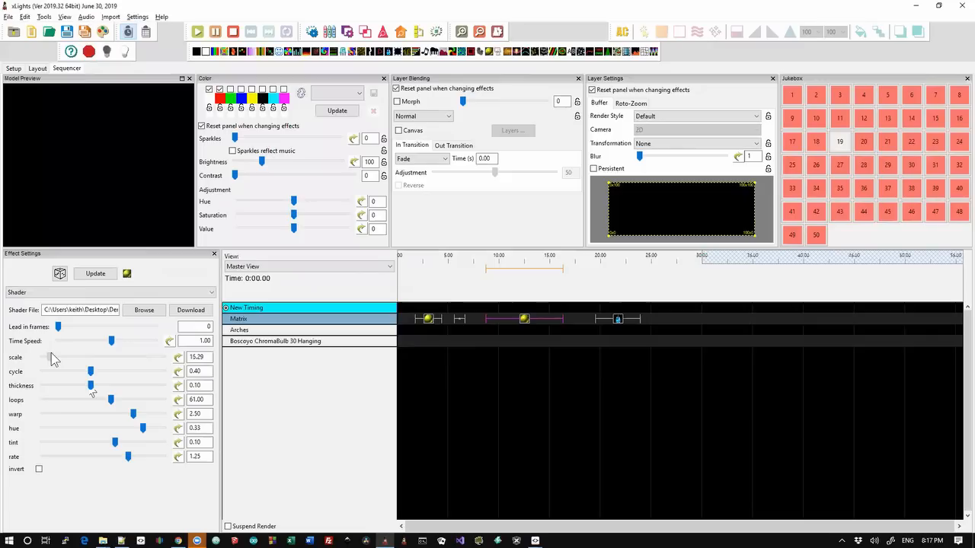
{"action": "left_click_drag", "start_coordinate": [91, 386], "coordinate": [169, 390]}
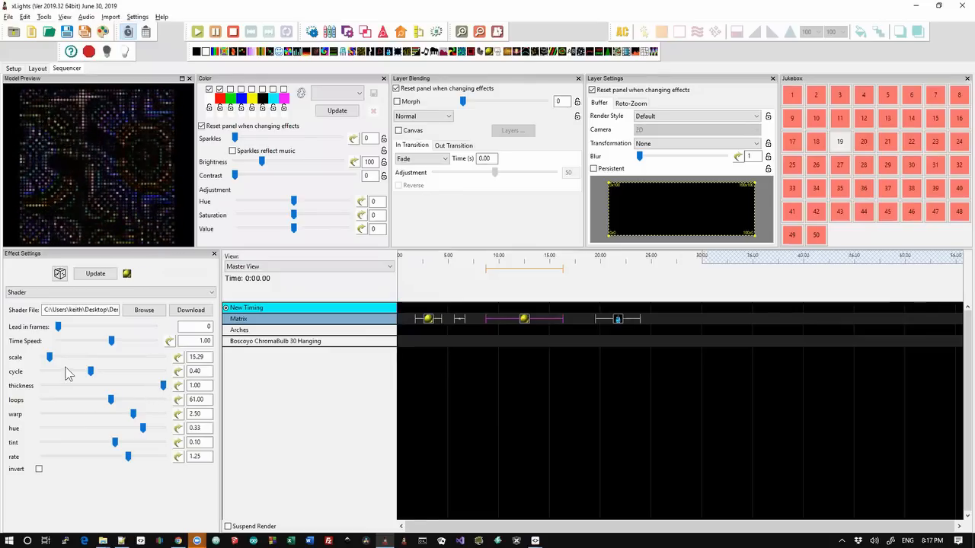
{"action": "left_click_drag", "start_coordinate": [50, 357], "coordinate": [135, 359]}
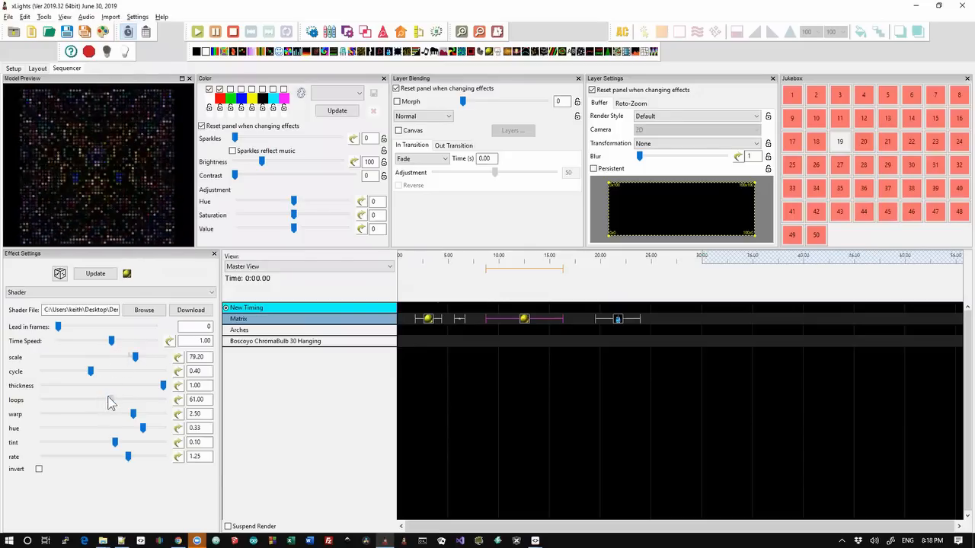
{"action": "left_click_drag", "start_coordinate": [109, 397], "coordinate": [52, 396]}
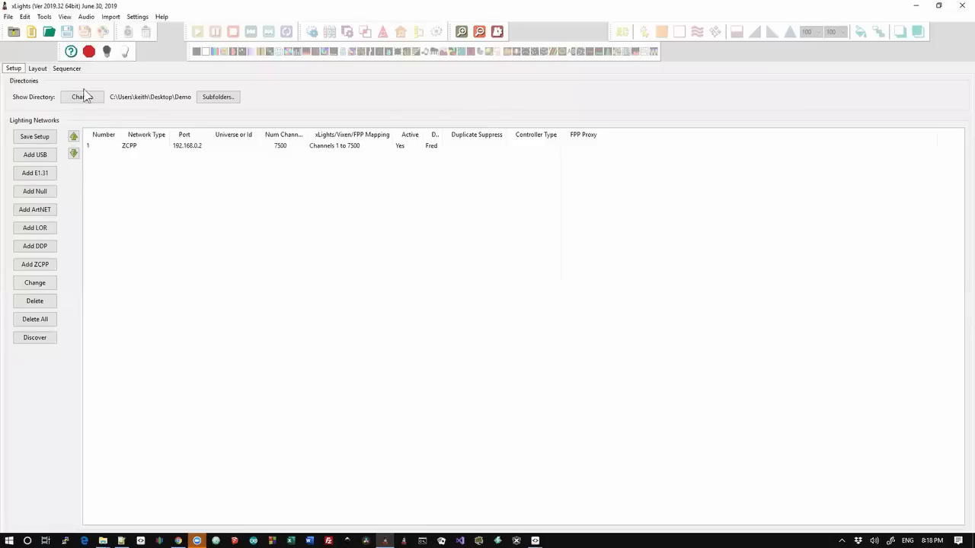
Create a new sequence and add a Shader effect to the Matrix row from about 8 to 17.5 seconds
{"action": "left_click", "coordinate": [36, 35]}
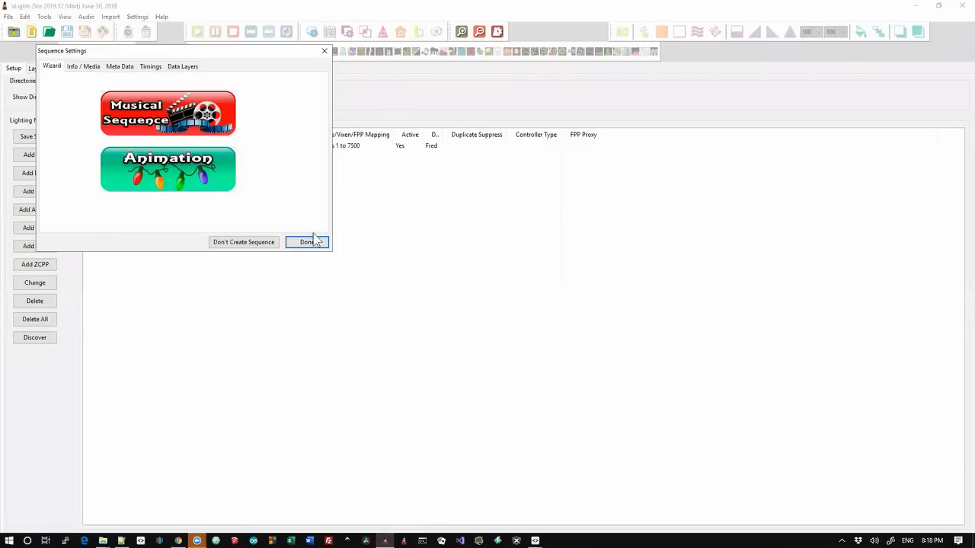
{"action": "left_click", "coordinate": [307, 243]}
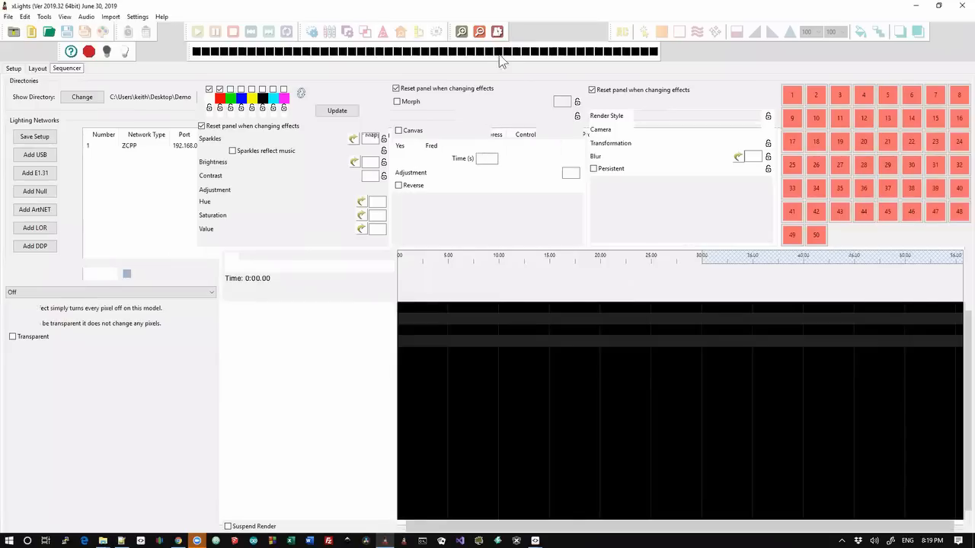
{"action": "left_click_drag", "start_coordinate": [489, 52], "coordinate": [486, 257]}
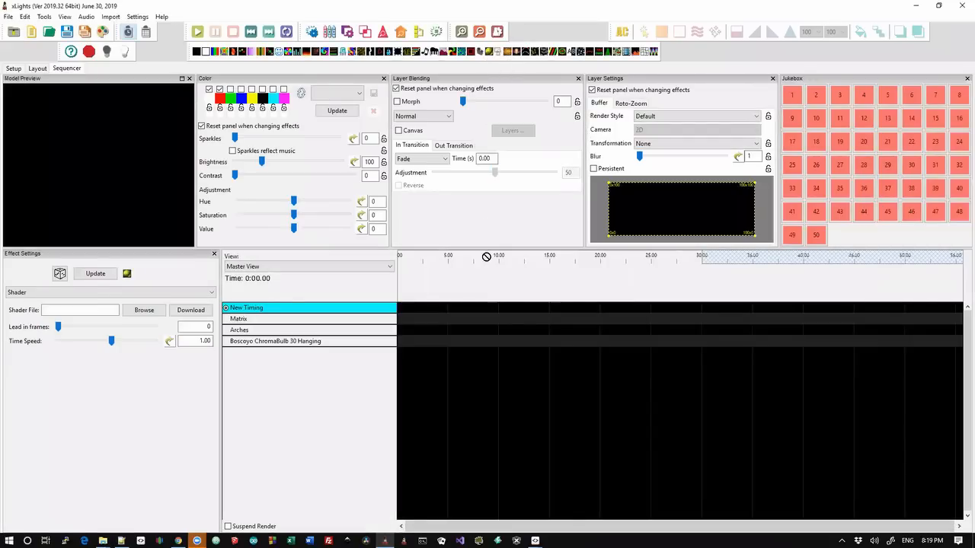
{"action": "left_click_drag", "start_coordinate": [486, 327], "coordinate": [480, 320]}
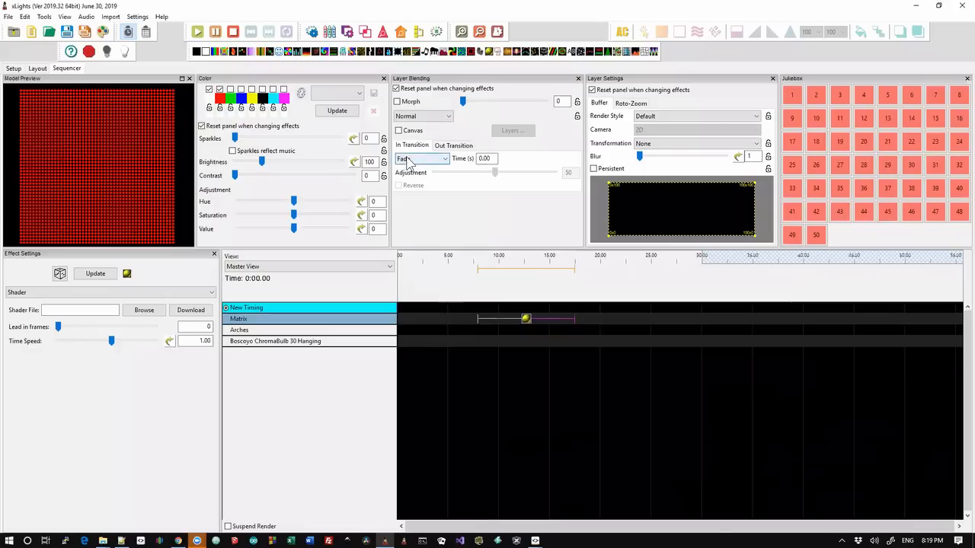
Browse the downloadable shaders and download Colour Diffusion Flow for the new Shader effect
{"action": "left_click", "coordinate": [191, 312]}
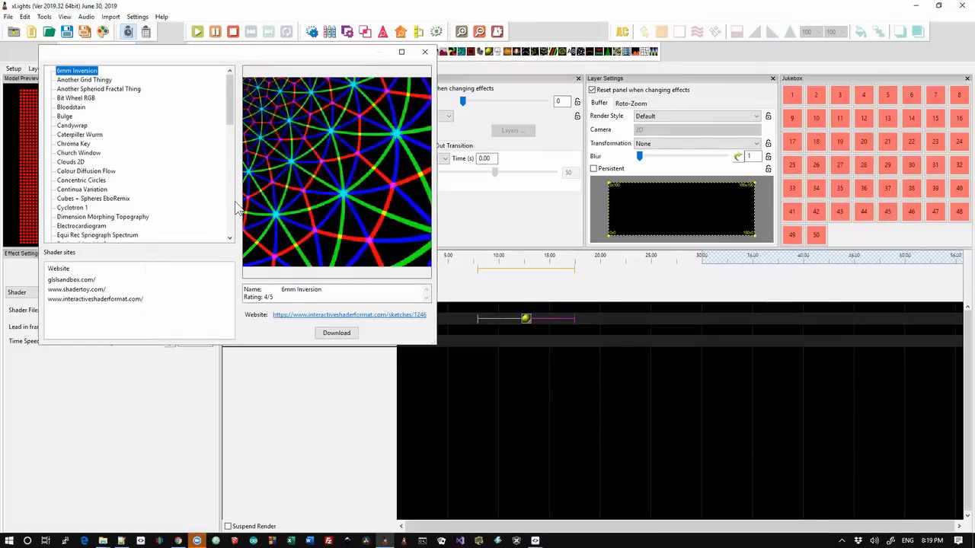
{"action": "scroll", "coordinate": [235, 206], "scroll_direction": "down", "scroll_amount": 6}
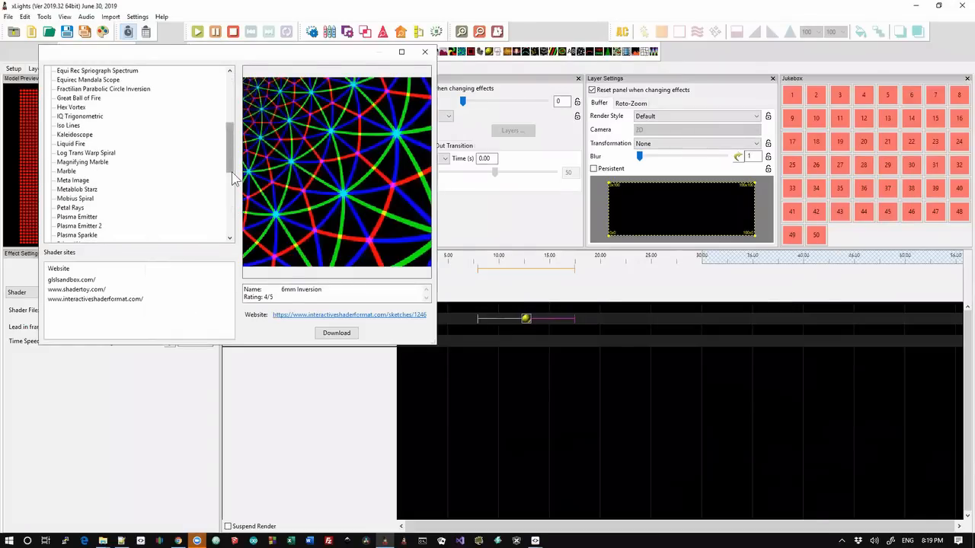
{"action": "scroll", "coordinate": [231, 137], "scroll_direction": "up", "scroll_amount": 5}
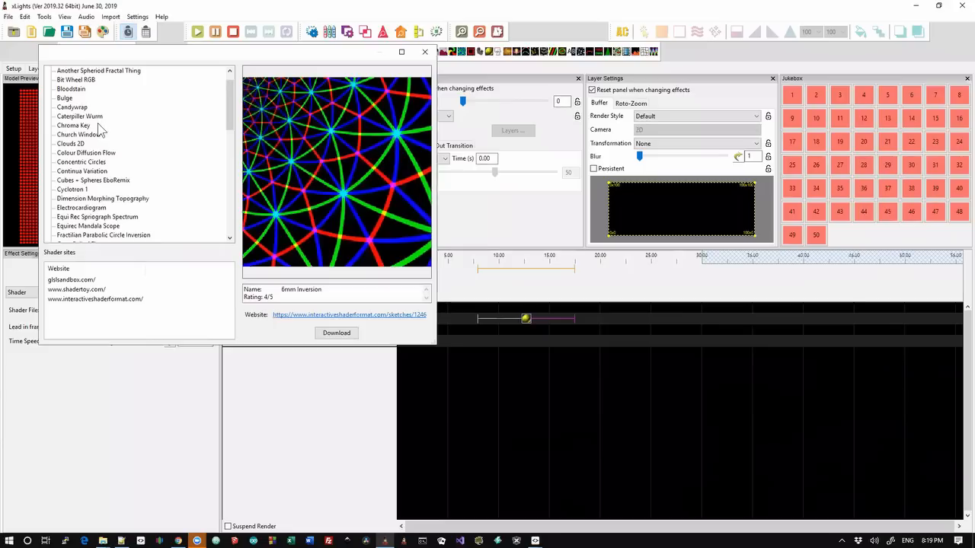
{"action": "left_click", "coordinate": [96, 117]}
{"action": "key", "text": "Down"}
{"action": "key", "text": "Down"}
{"action": "key", "text": "Down"}
{"action": "key", "text": "Down"}
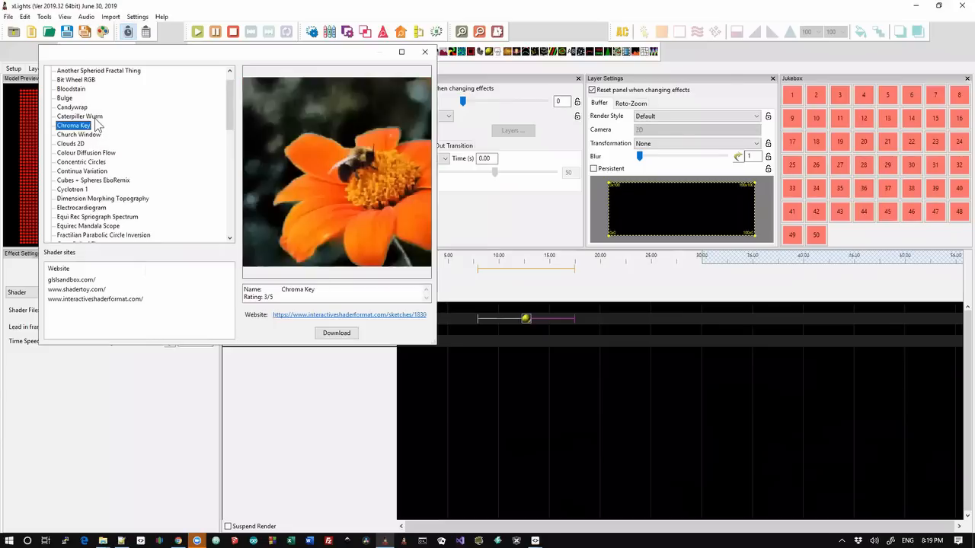
{"action": "key", "text": "Down"}
{"action": "key", "text": "Down"}
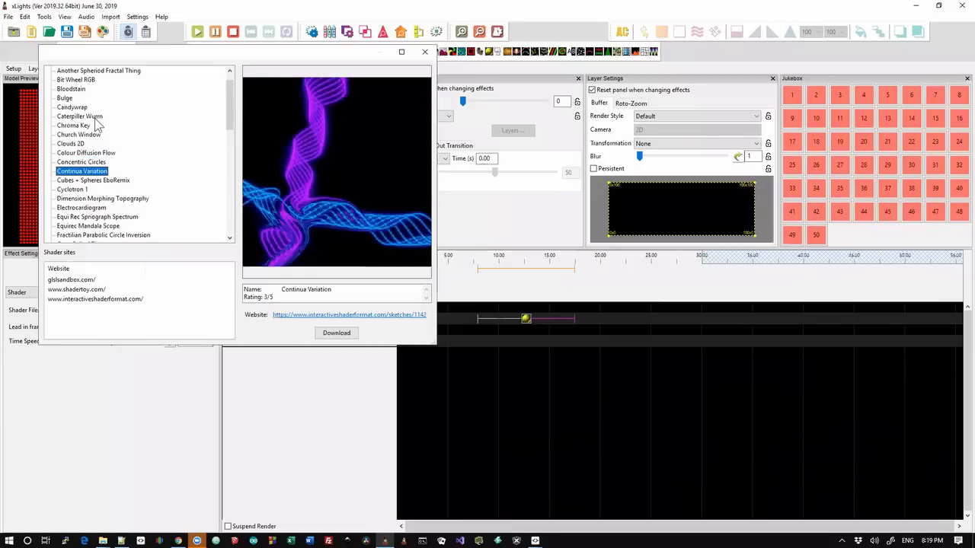
{"action": "key", "text": "Up"}
{"action": "key", "text": "Up"}
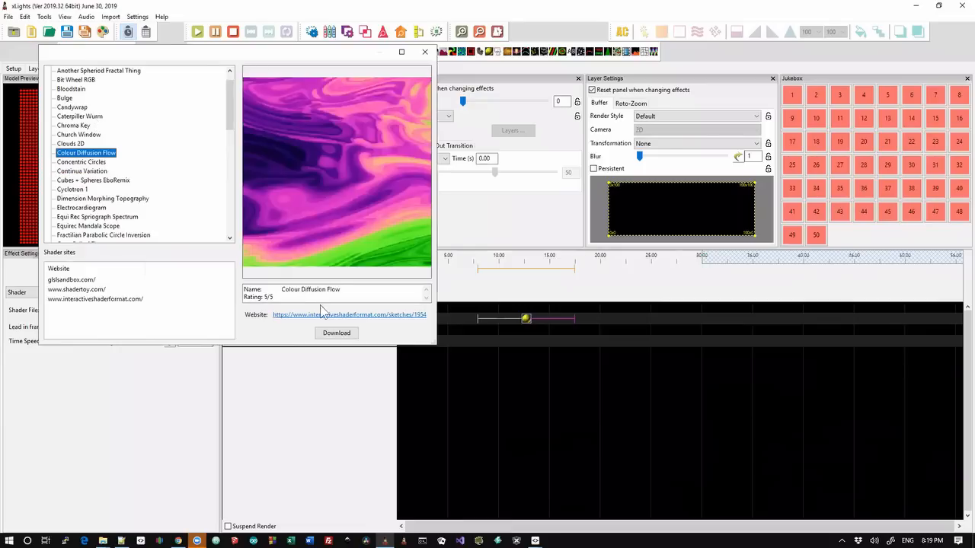
{"action": "left_click", "coordinate": [354, 335]}
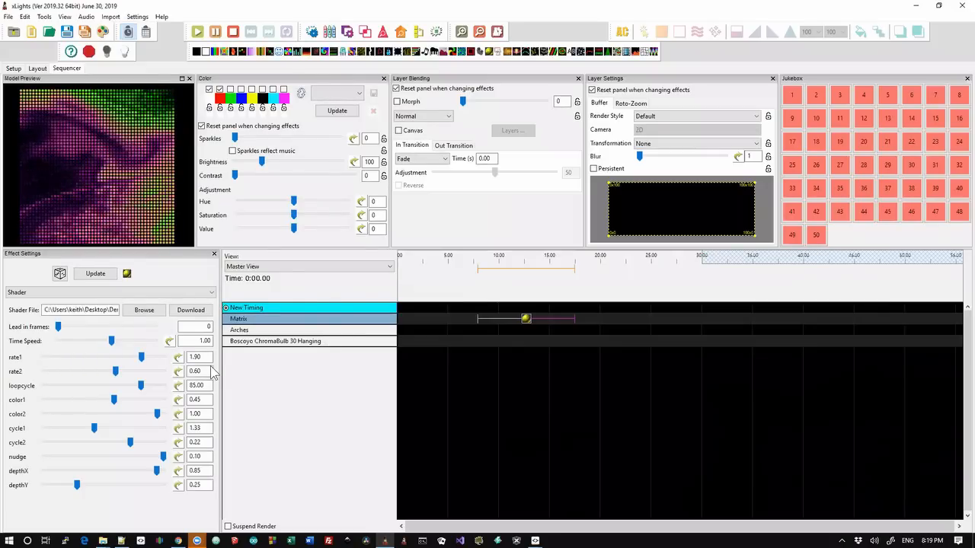
Set the Colour Diffusion Flow shader's time speed to -5.68, and try to raise it again
{"action": "left_click", "coordinate": [111, 342]}
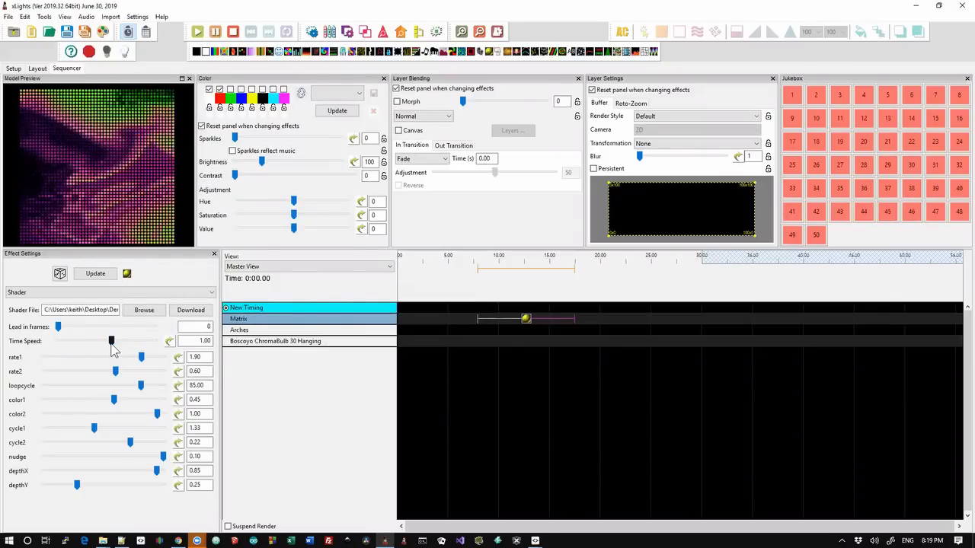
{"action": "left_click_drag", "start_coordinate": [111, 342], "coordinate": [79, 346]}
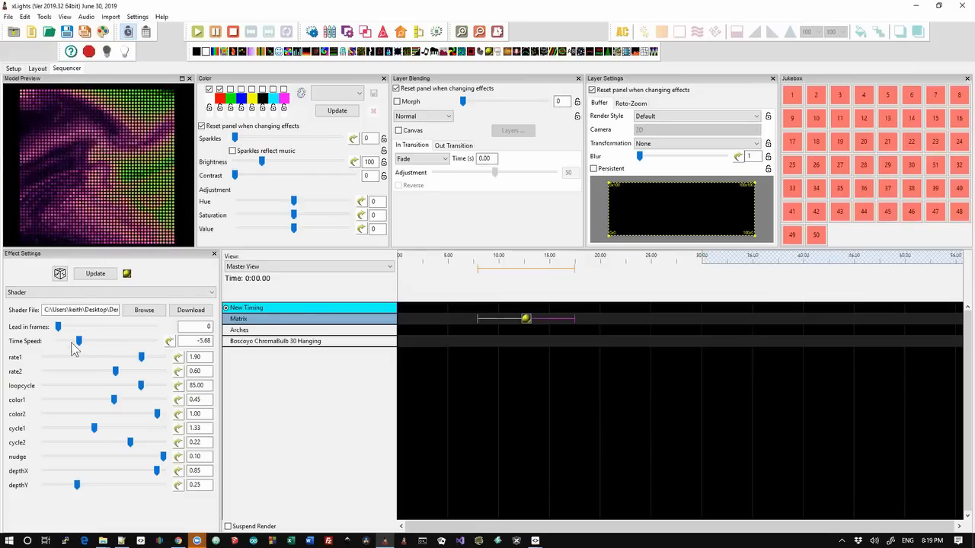
{"action": "left_click_drag", "start_coordinate": [77, 343], "coordinate": [109, 347]}
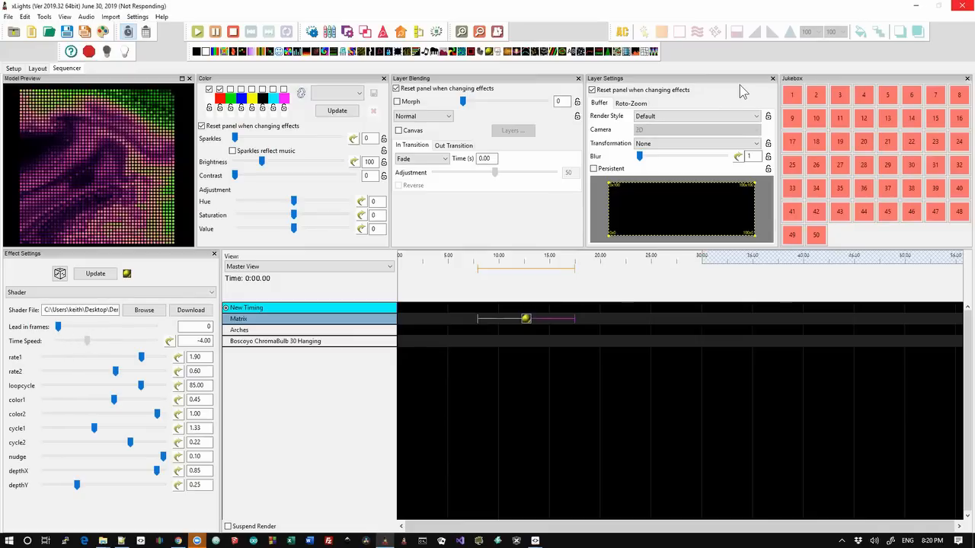
Switch to the restarted xLights window and create a new sequence with the default settings
{"action": "key", "text": "alt+Tab"}
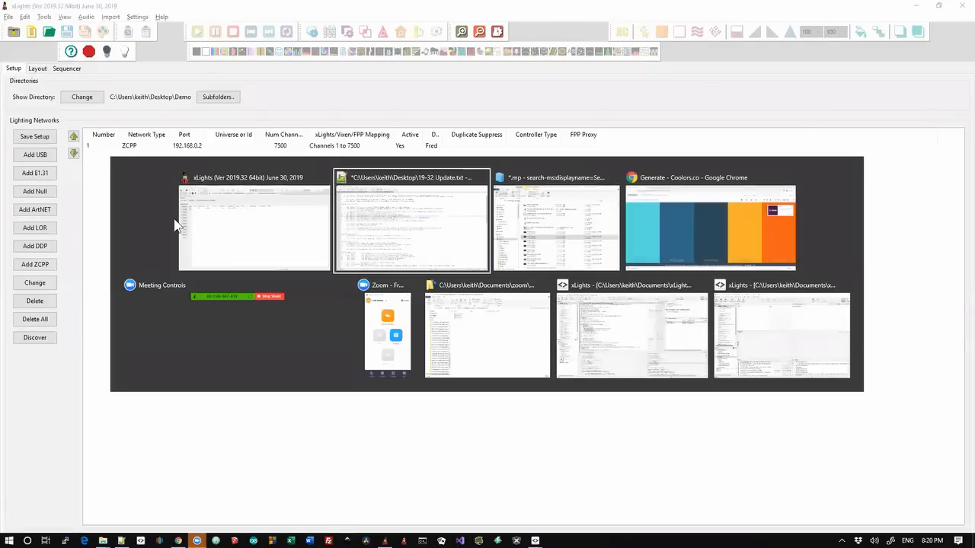
{"action": "key", "text": "Tab"}
{"action": "key", "text": "Tab"}
{"action": "key", "text": "Tab"}
{"action": "key", "text": "Tab"}
{"action": "key", "text": "Tab"}
{"action": "key", "text": "Tab"}
{"action": "key", "text": "Tab"}
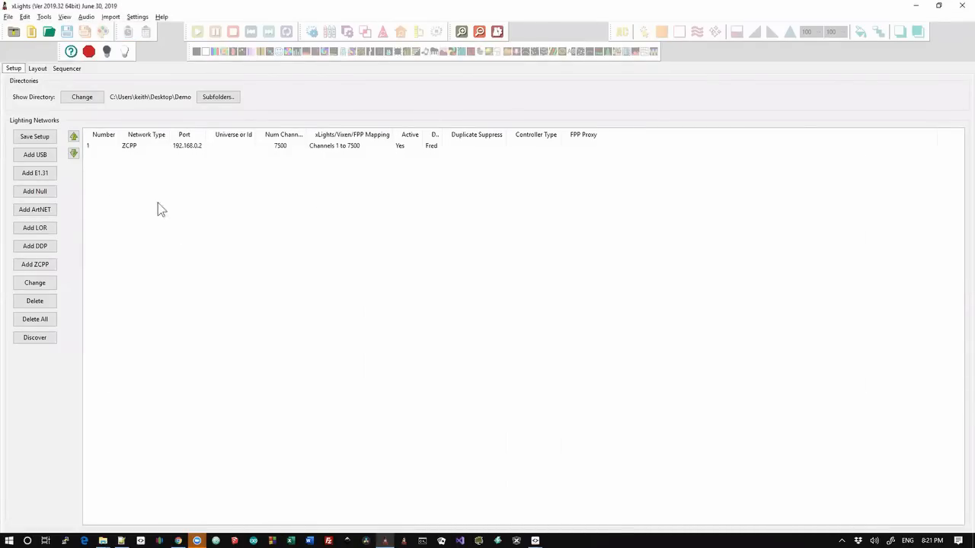
{"action": "left_click", "coordinate": [34, 32]}
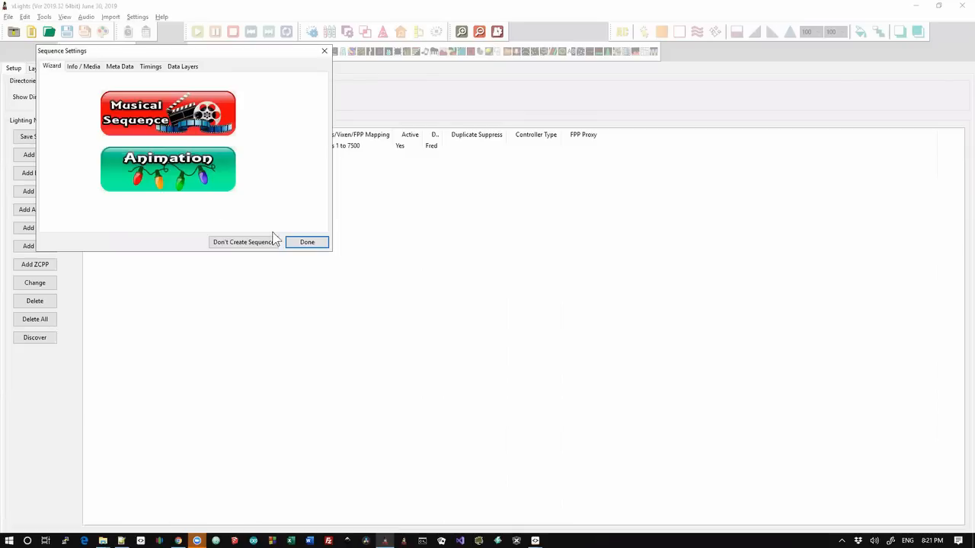
{"action": "left_click", "coordinate": [307, 246]}
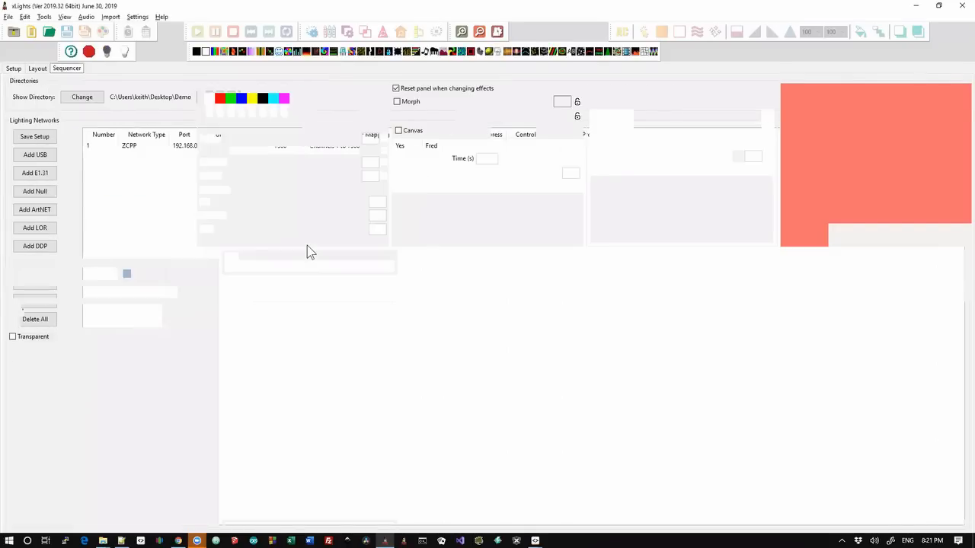
Switch to the update notes in Notepad++ and highlight the 2019.31 entry about overlapping pixels in previews
{"action": "key", "text": "alt+Tab"}
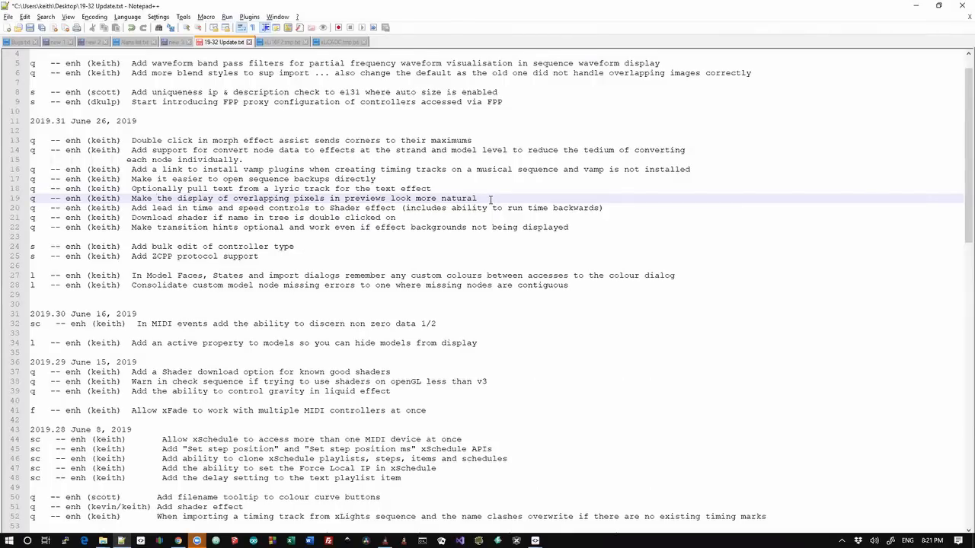
{"action": "left_click_drag", "start_coordinate": [490, 199], "coordinate": [32, 200]}
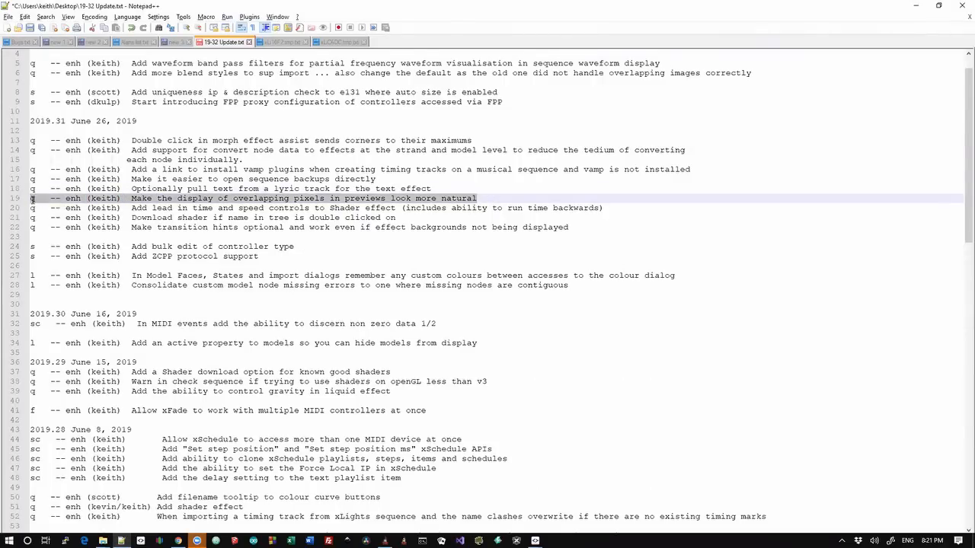
Return to xLights and move the Boscoyo ChromaBulb 30 Hanging model on top of the Matrix model in the layout
{"action": "key", "text": "alt+Tab"}
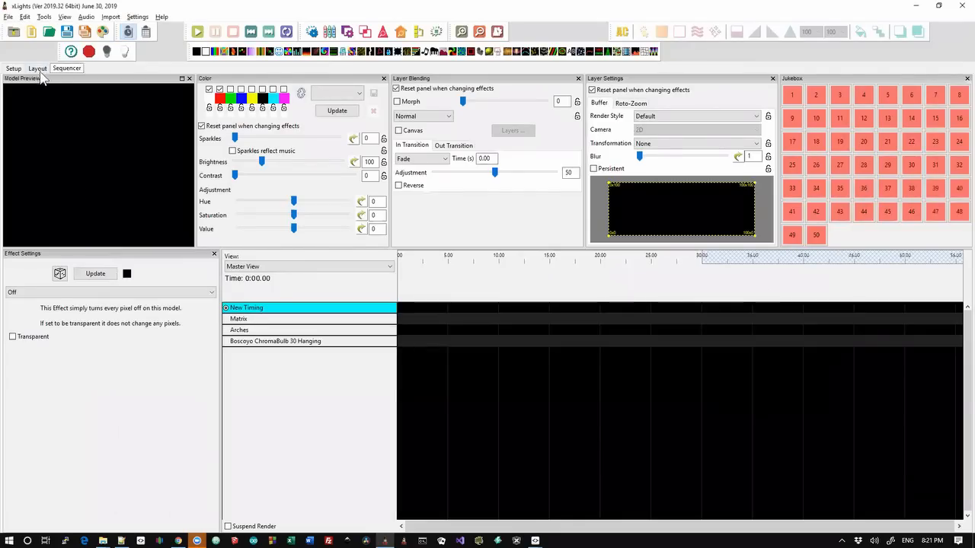
{"action": "left_click", "coordinate": [38, 68]}
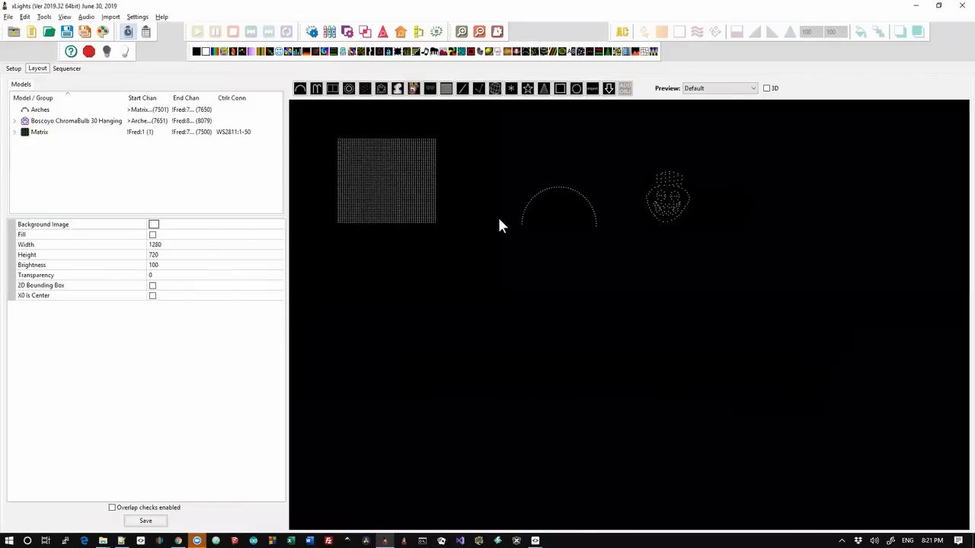
{"action": "left_click_drag", "start_coordinate": [660, 206], "coordinate": [379, 198]}
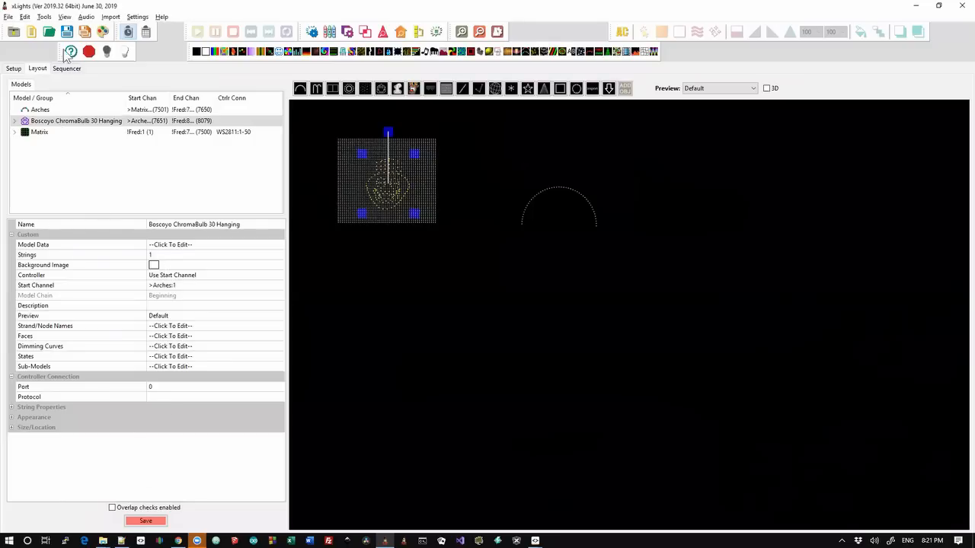
Discard the open sequence's changes and create a new sequence with the default settings
{"action": "left_click", "coordinate": [32, 34]}
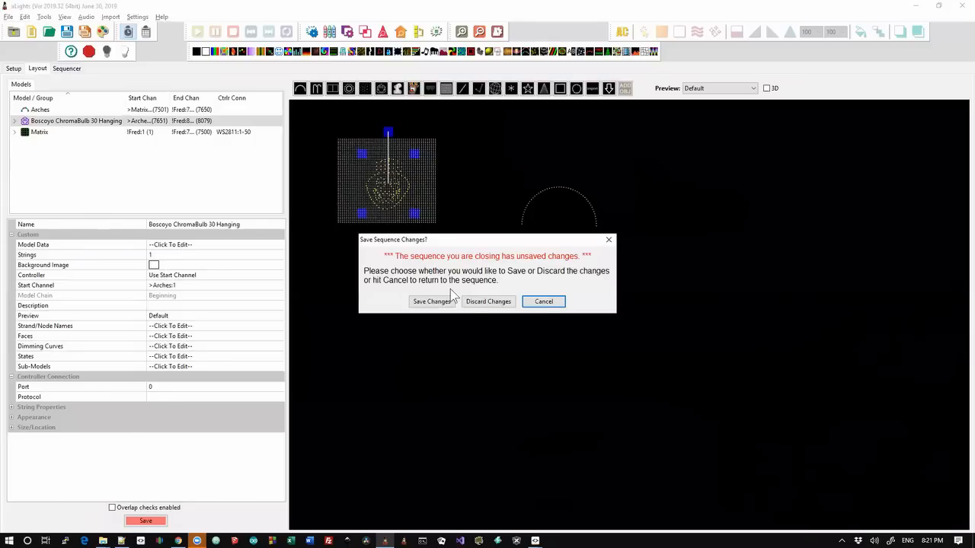
{"action": "left_click", "coordinate": [506, 303]}
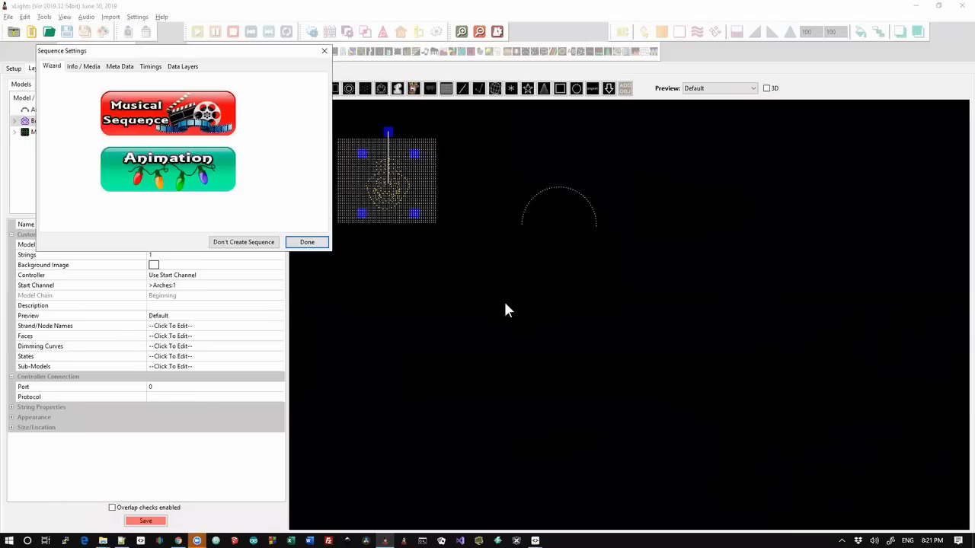
{"action": "left_click", "coordinate": [307, 243]}
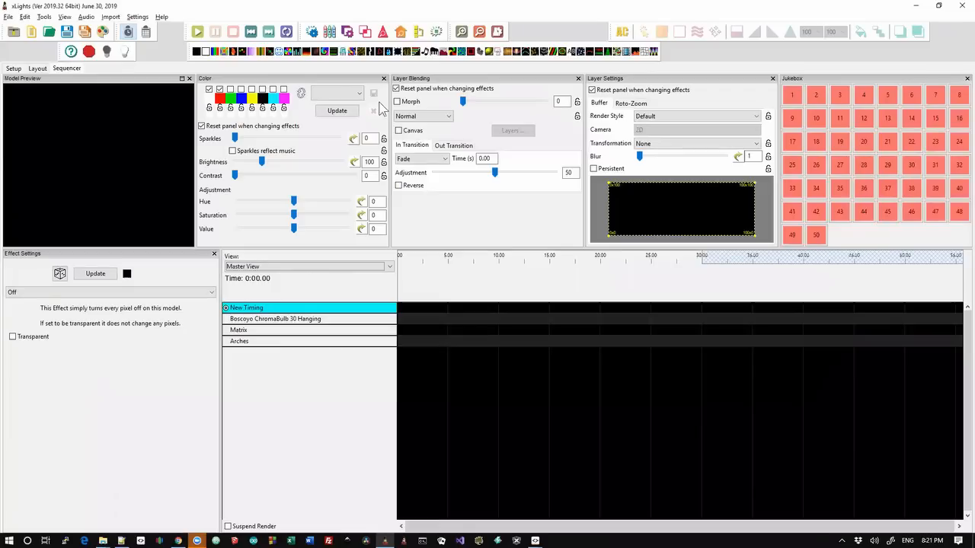
Add a Butterfly effect to the Matrix row from about 2 to 3 seconds and show it in the House Preview
{"action": "left_click", "coordinate": [226, 51]}
{"action": "left_click_drag", "start_coordinate": [329, 175], "coordinate": [423, 330]}
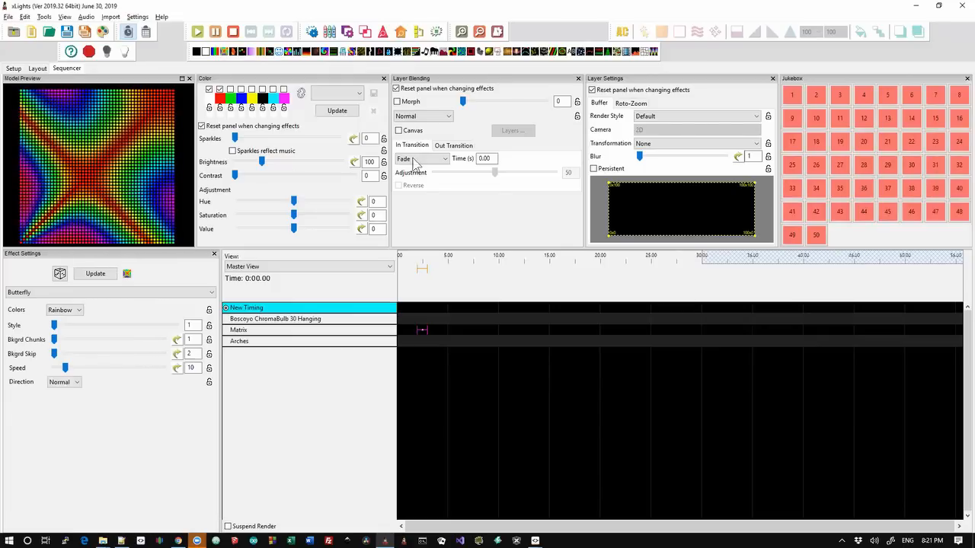
{"action": "left_click", "coordinate": [436, 33]}
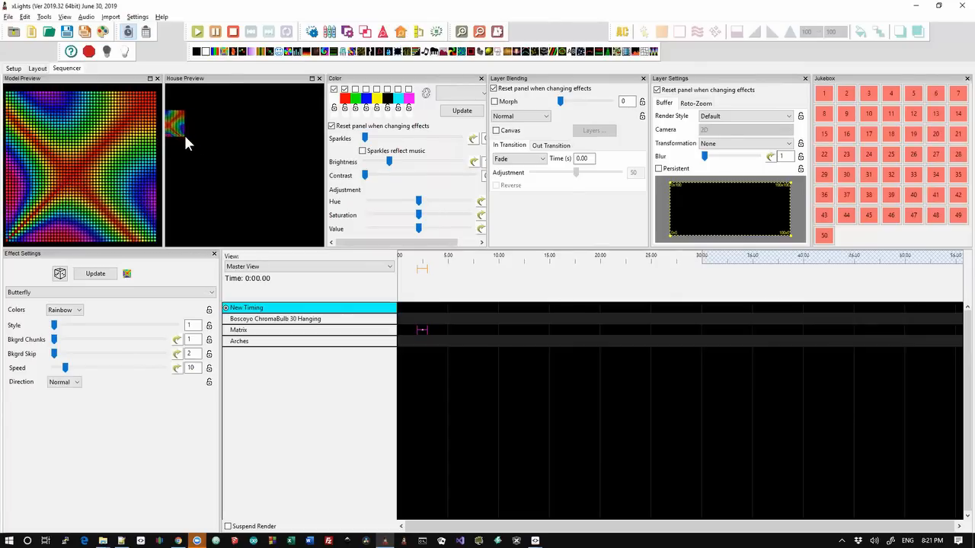
{"action": "right_click", "coordinate": [233, 148]}
{"action": "left_click", "coordinate": [244, 155]}
Switch to the Notepad++ update notes and highlight the entry about pulling text from a lyric track for the Text effect
{"action": "key", "text": "alt+Tab"}
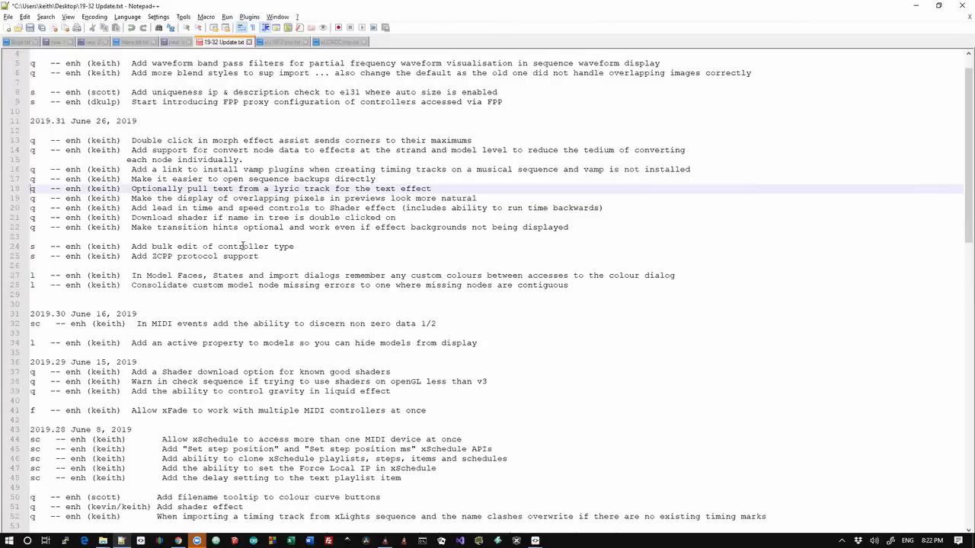
{"action": "key", "text": "shift+Up"}
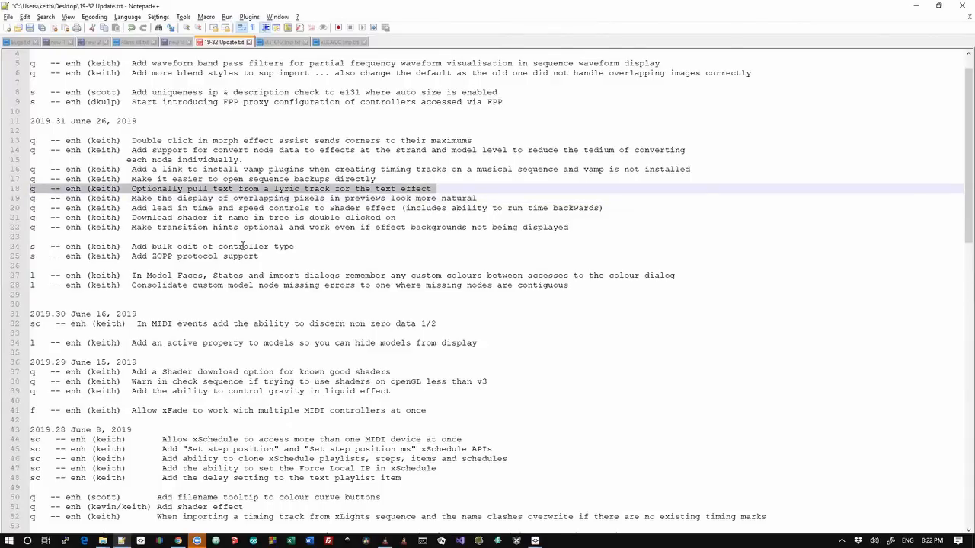
In xLights, create a 7.3-second Hello World timing mark split into words and place a selected Text effect beneath it on the Matrix row
{"action": "key", "text": "alt+Tab"}
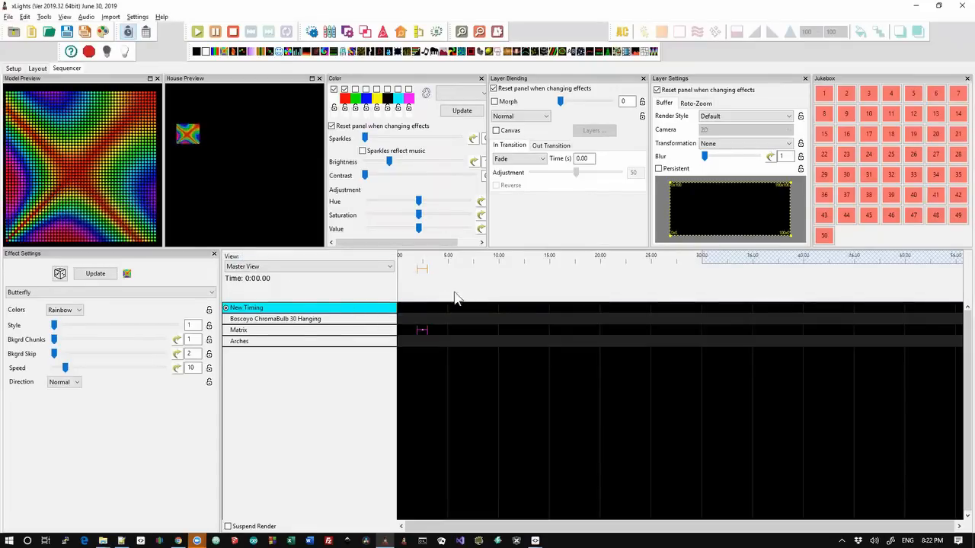
{"action": "left_click_drag", "start_coordinate": [474, 292], "coordinate": [546, 292]}
{"action": "key", "text": "t"}
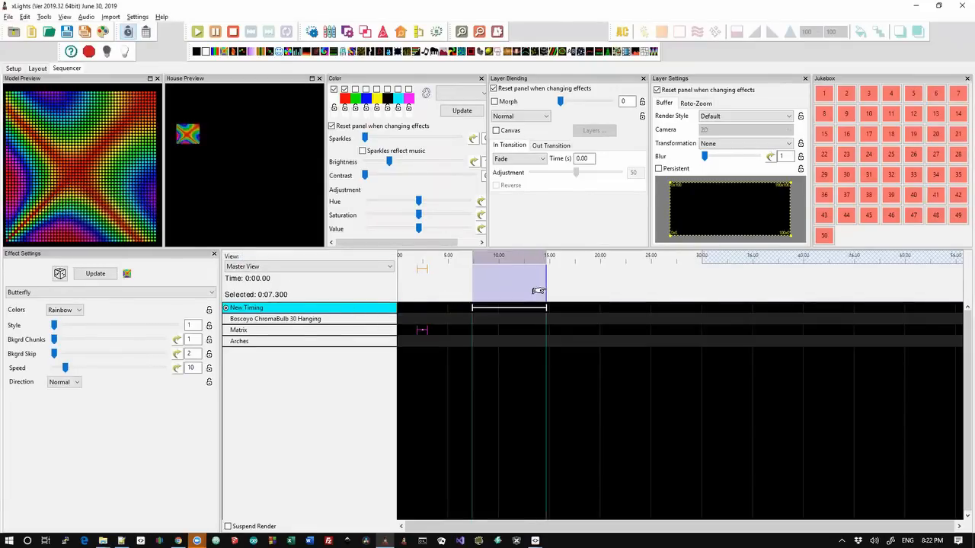
{"action": "left_click", "coordinate": [508, 310]}
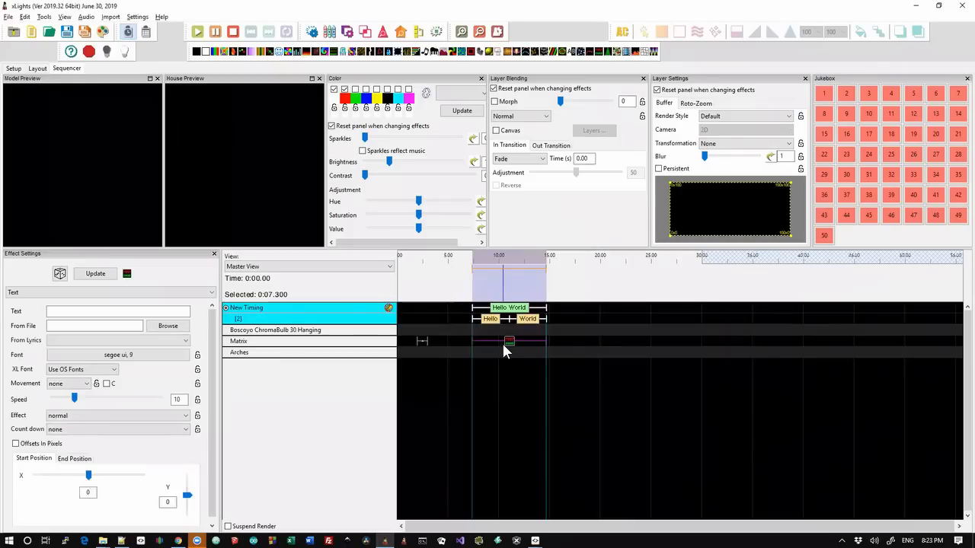
{"action": "left_click", "coordinate": [507, 343]}
{"action": "left_click", "coordinate": [507, 344]}
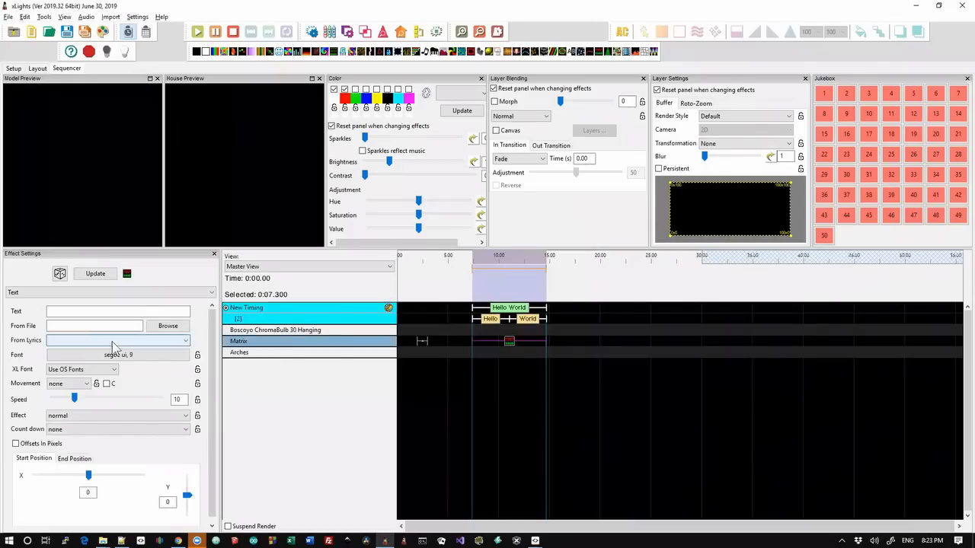
Set the Text effect's lyric source to New Timing - Words and play it back from just before the effect
{"action": "left_click", "coordinate": [64, 341]}
{"action": "left_click", "coordinate": [74, 366]}
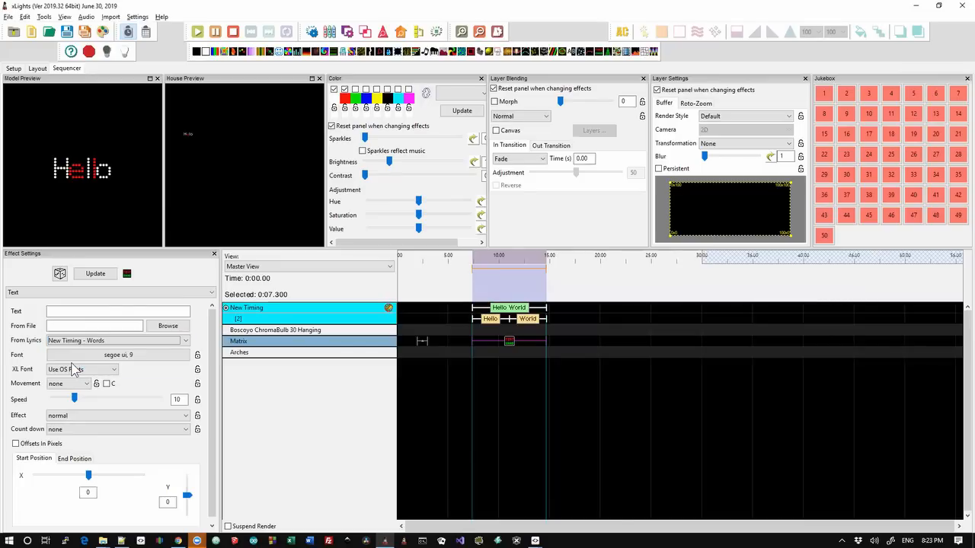
{"action": "left_click", "coordinate": [467, 269]}
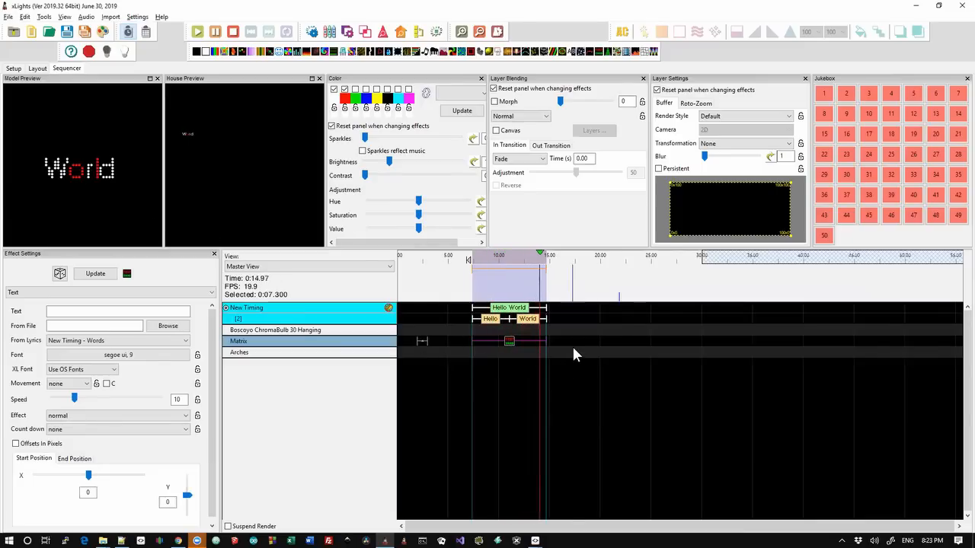
{"action": "left_click", "coordinate": [232, 32]}
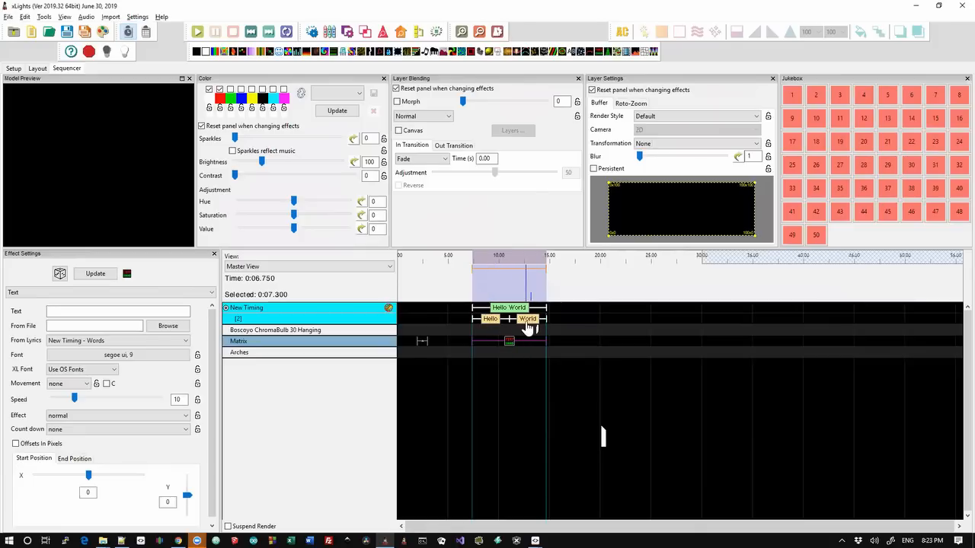
Set the Text effect's lyric source to New Timing - Phrases, play it back, and clear the time selection
{"action": "left_click", "coordinate": [135, 341]}
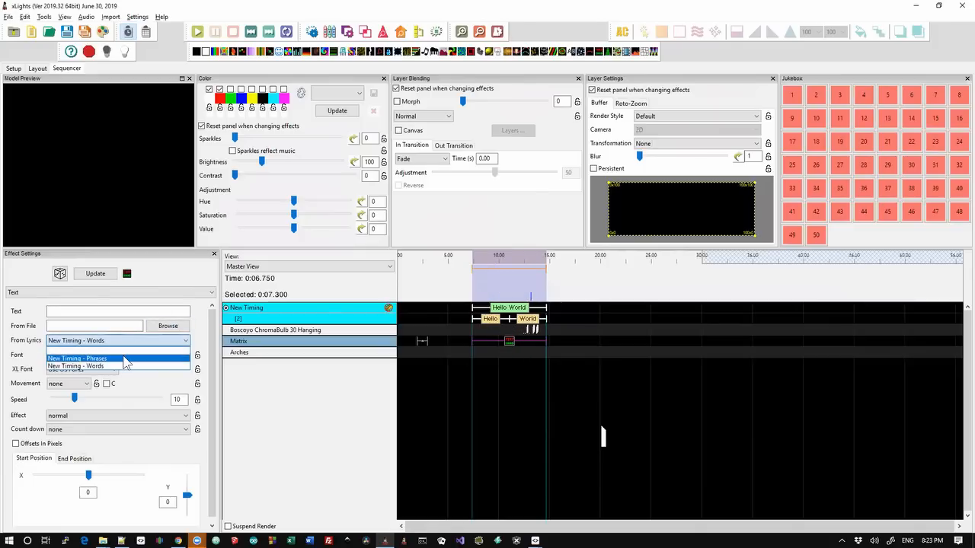
{"action": "left_click", "coordinate": [84, 358]}
{"action": "left_click", "coordinate": [467, 263]}
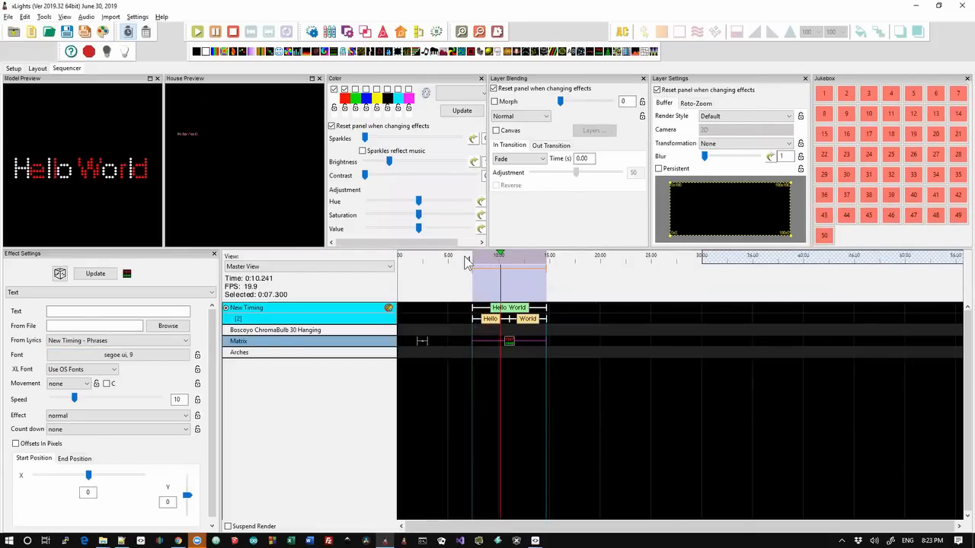
{"action": "left_click", "coordinate": [454, 290]}
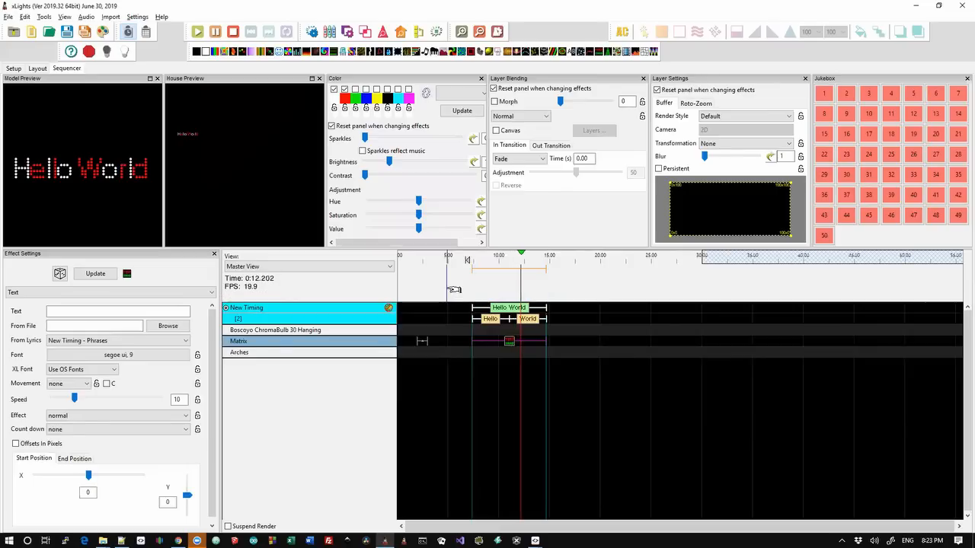
{"action": "key", "text": "space"}
List the Sequence Backups (*.xbkp) available to open in the Demo folder, select __.xbkp, and cancel opening it
{"action": "left_click", "coordinate": [48, 32]}
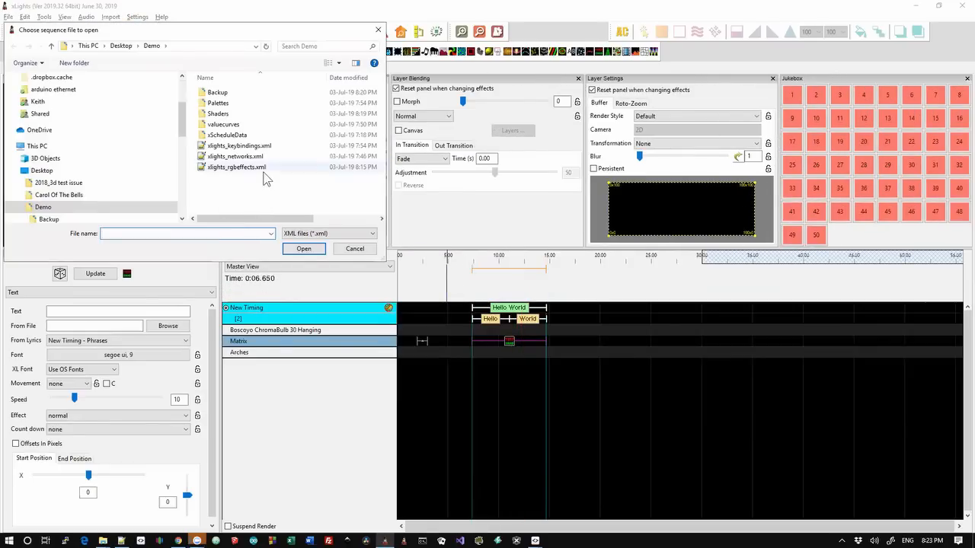
{"action": "left_click", "coordinate": [320, 234]}
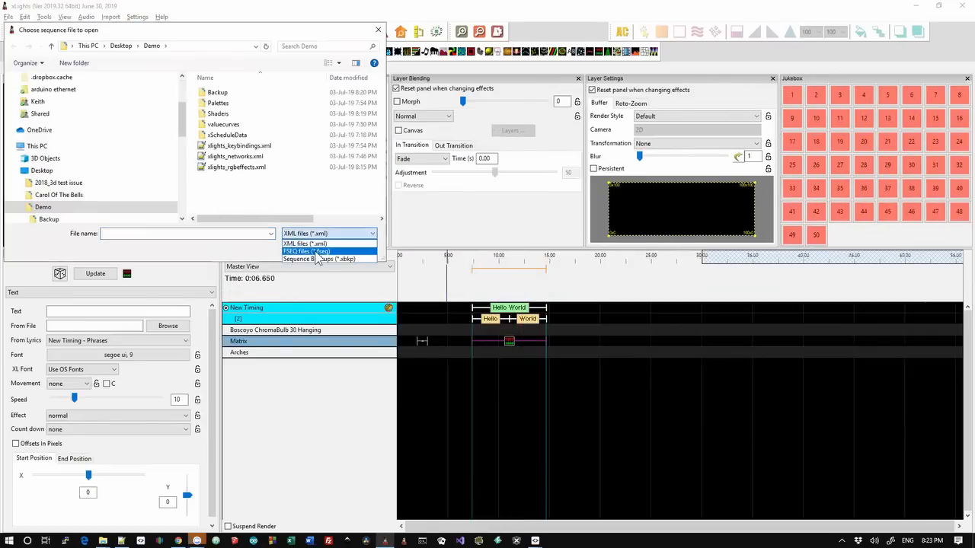
{"action": "left_click", "coordinate": [309, 258]}
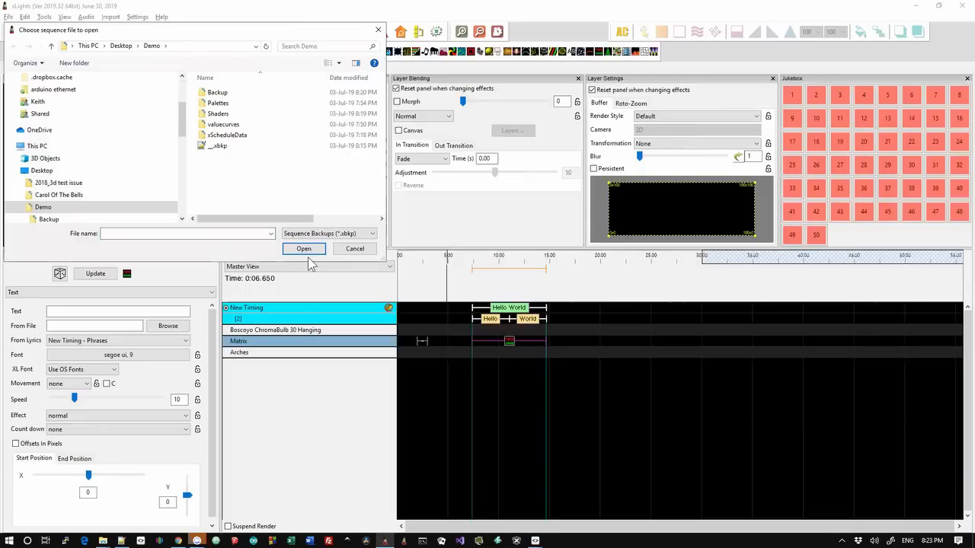
{"action": "left_click", "coordinate": [219, 148]}
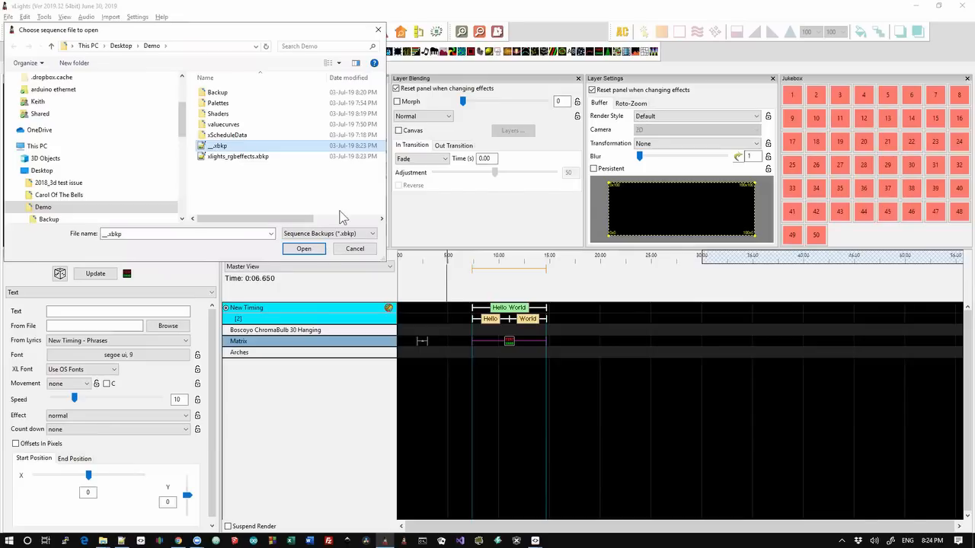
{"action": "left_click", "coordinate": [352, 251]}
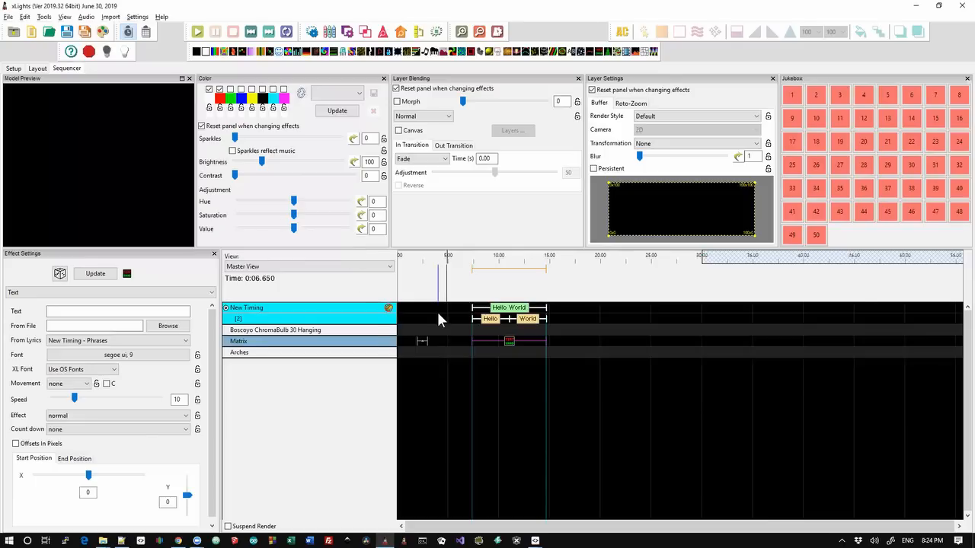
Switch to the Notepad++ update notes and highlight the entry about the link for installing vamp plugins
{"action": "key", "text": "alt+Tab"}
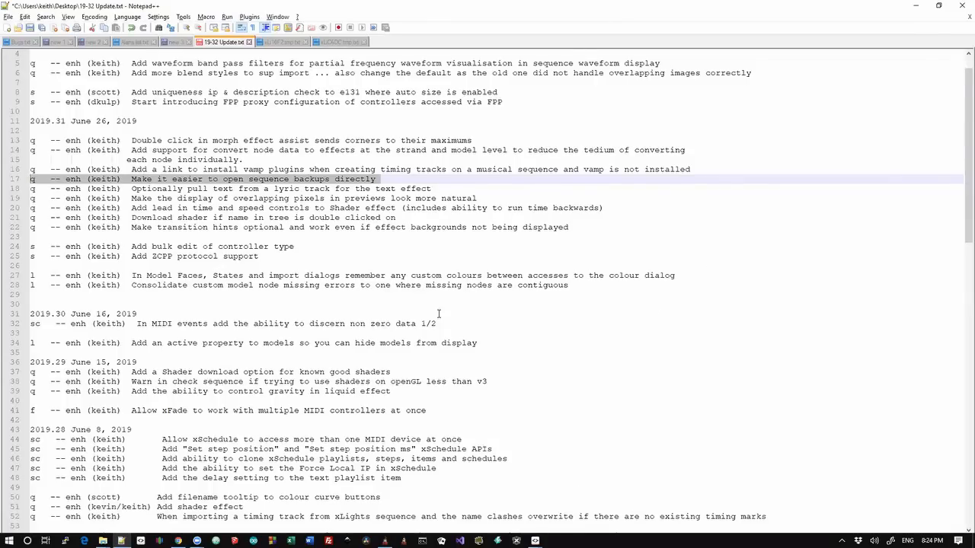
{"action": "key", "text": "Left"}
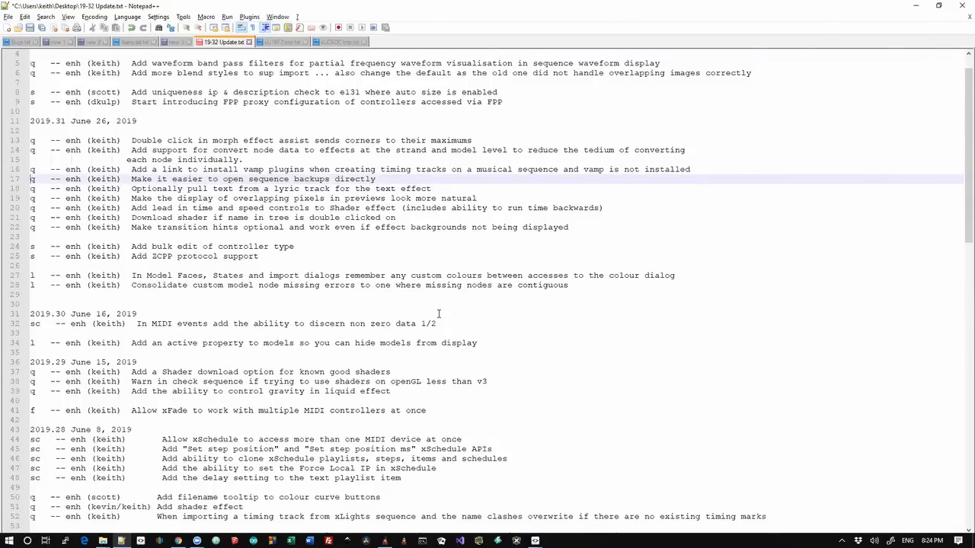
{"action": "key", "text": "shift+Up"}
{"action": "key", "text": "shift+Down"}
{"action": "key", "text": "shift+Up"}
Switch to xLights, discard the current sequence's changes, and create a new musical sequence using lego_2_catchy_song.mp3 from the Desktop
{"action": "key", "text": "alt+Tab"}
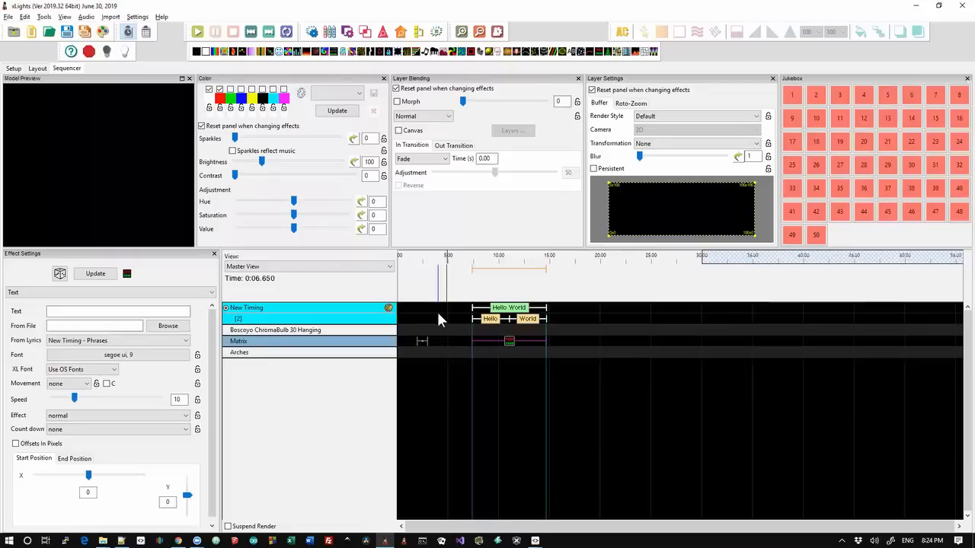
{"action": "left_click", "coordinate": [32, 35]}
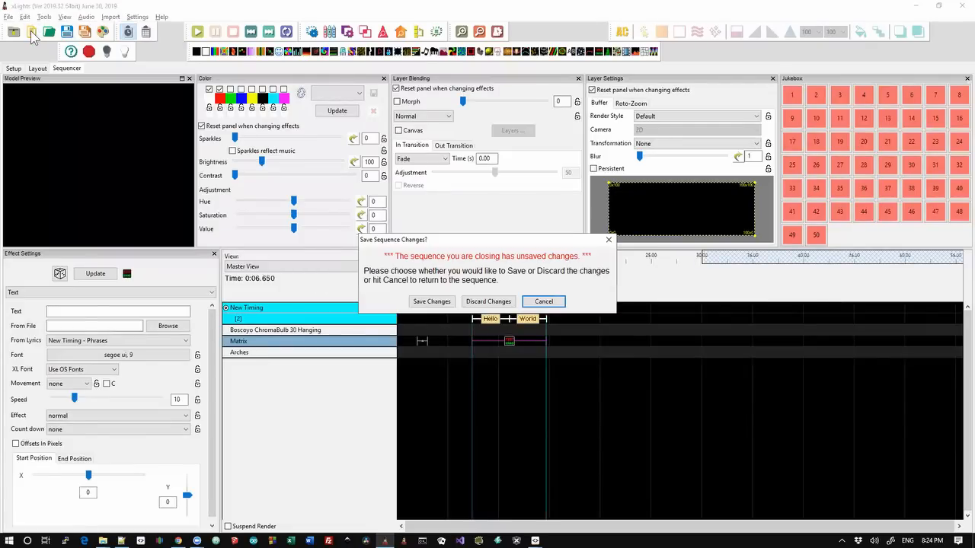
{"action": "left_click", "coordinate": [480, 302]}
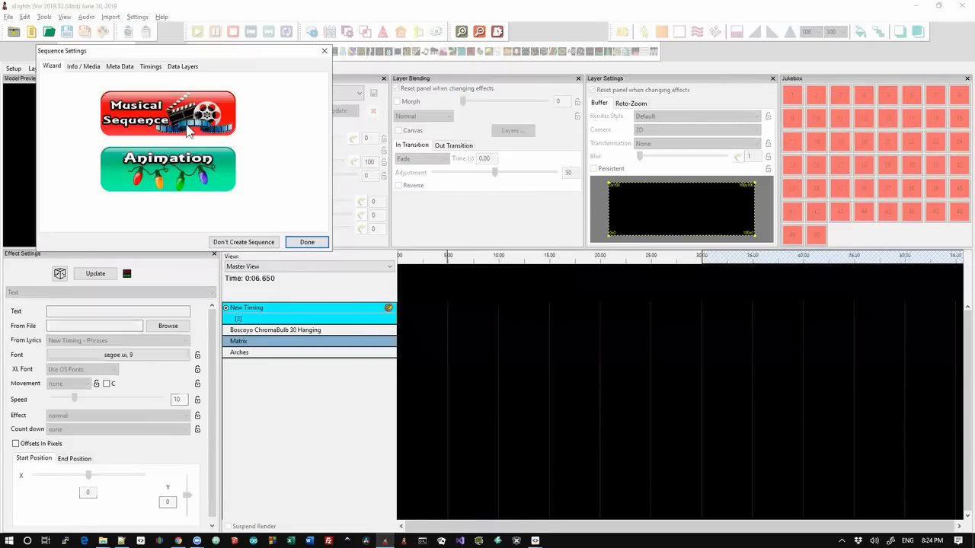
{"action": "left_click", "coordinate": [187, 125]}
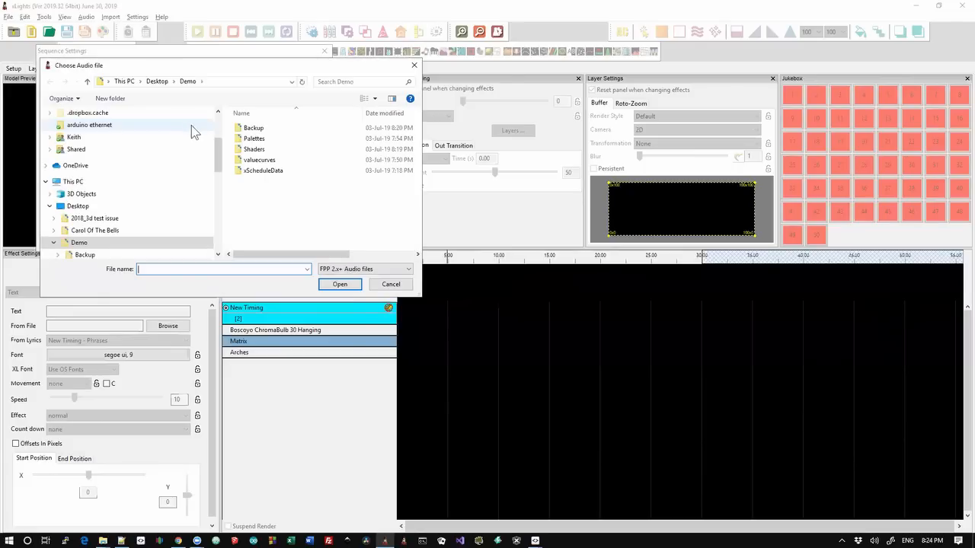
{"action": "left_click", "coordinate": [159, 82]}
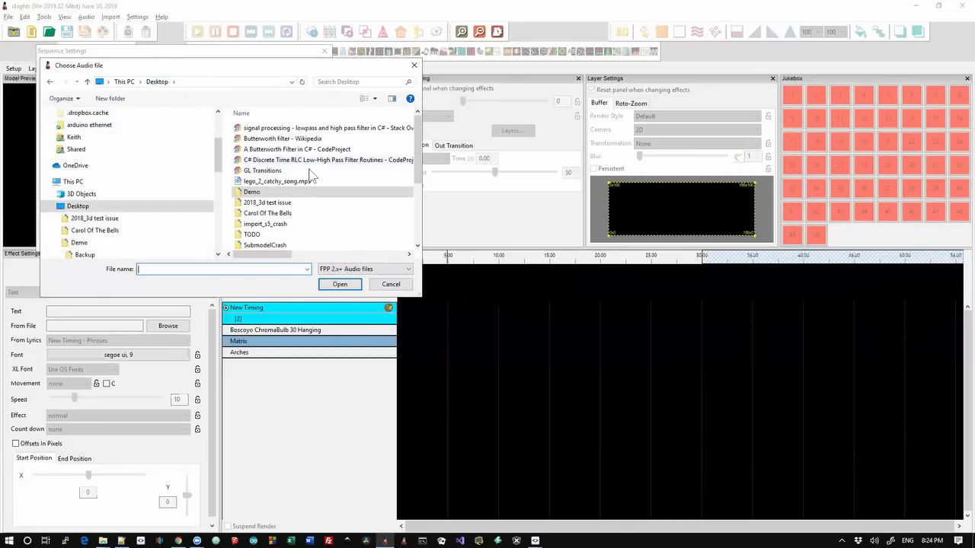
{"action": "double_click", "coordinate": [294, 182]}
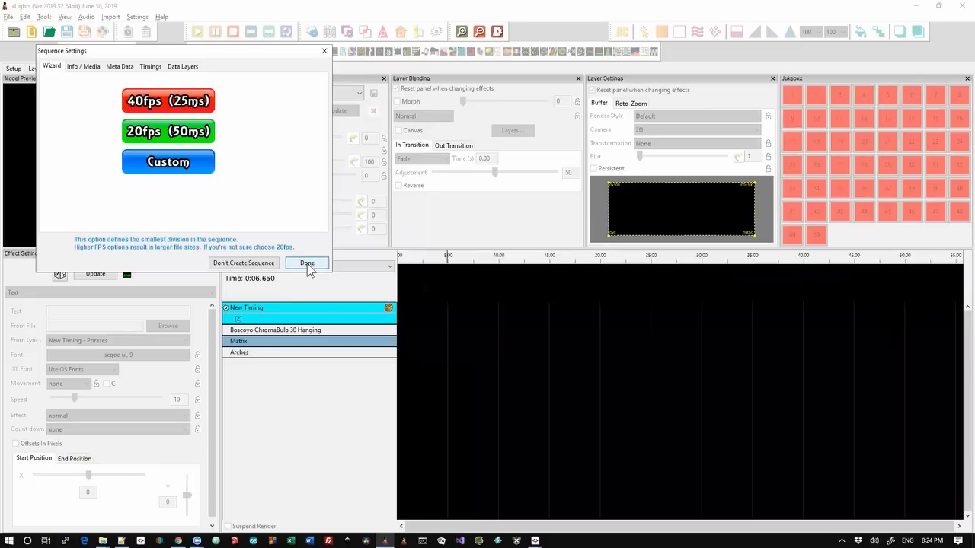
{"action": "left_click", "coordinate": [308, 264]}
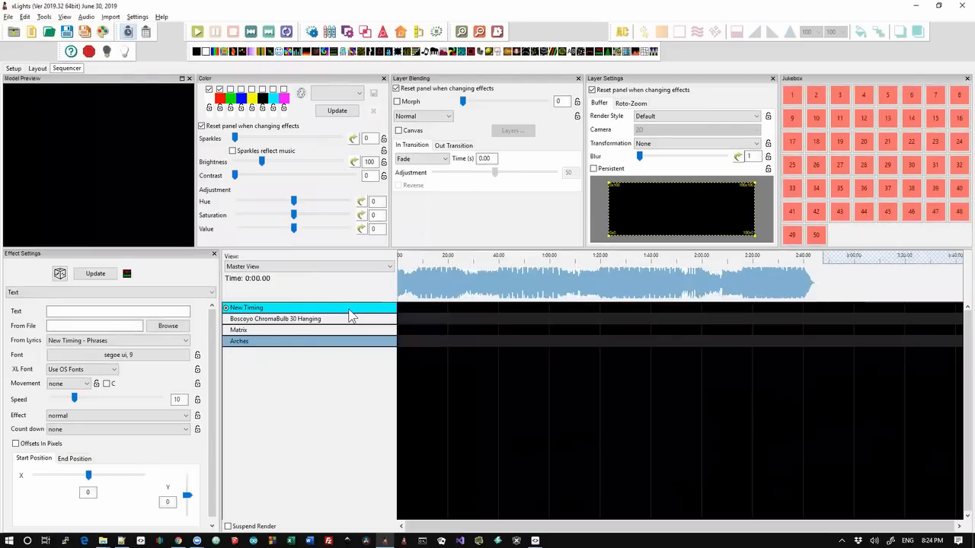
Download the Queen Mary Vamp plugins for audio analysis through the new timing track's interval choices, and minimize the browser
{"action": "right_click", "coordinate": [351, 318]}
{"action": "right_click", "coordinate": [347, 310]}
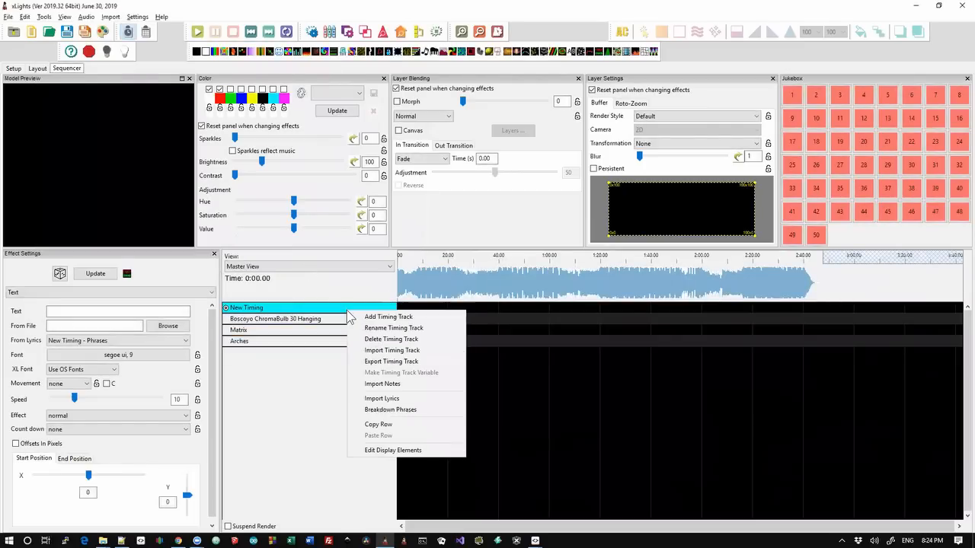
{"action": "left_click", "coordinate": [398, 317]}
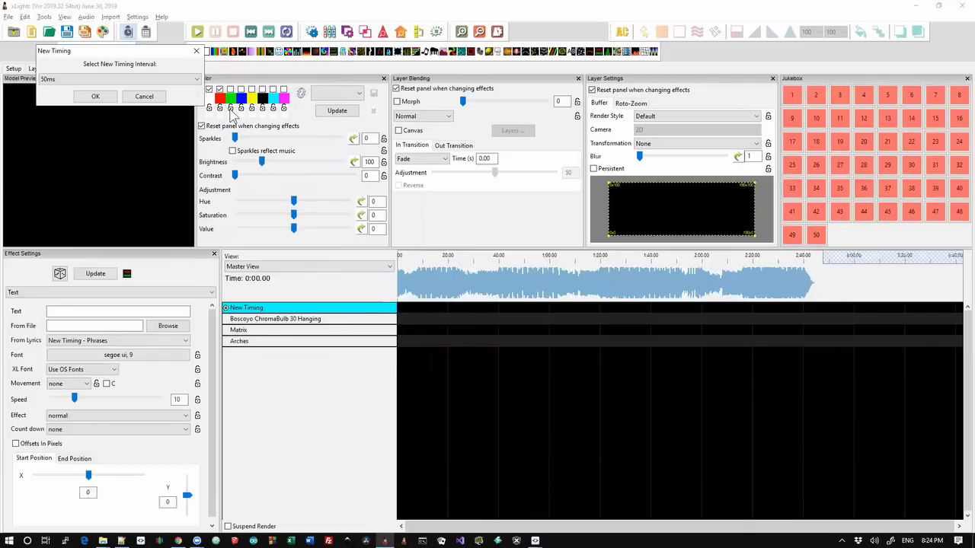
{"action": "left_click", "coordinate": [197, 80]}
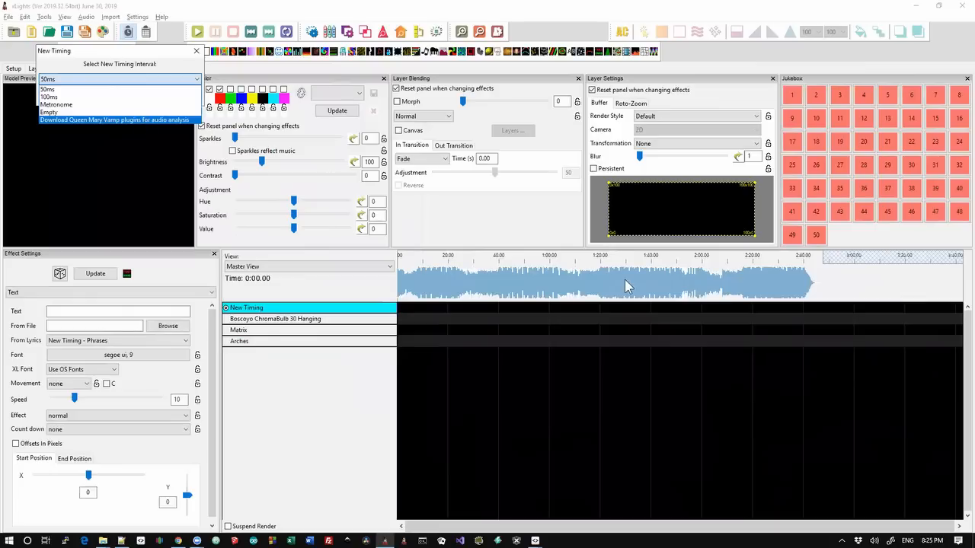
{"action": "left_click", "coordinate": [83, 120]}
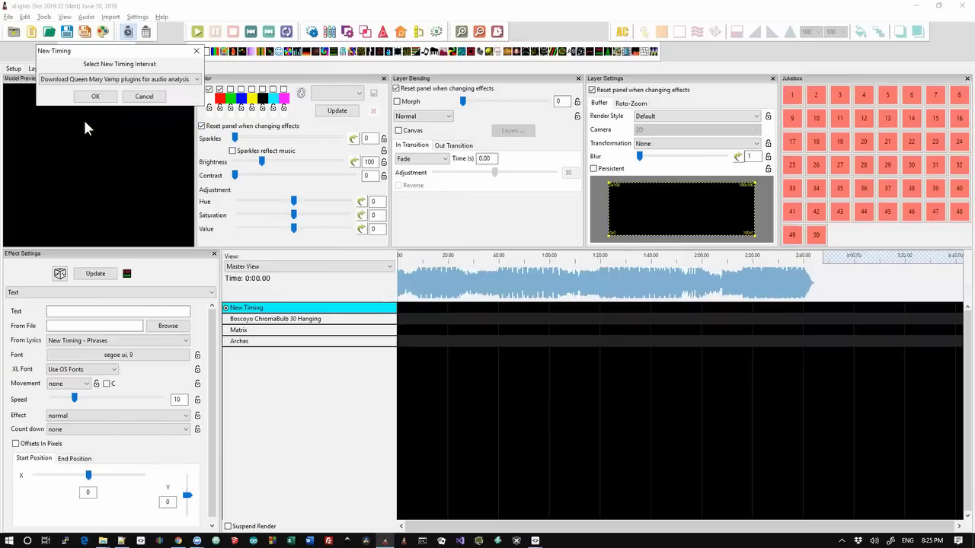
{"action": "left_click", "coordinate": [96, 96]}
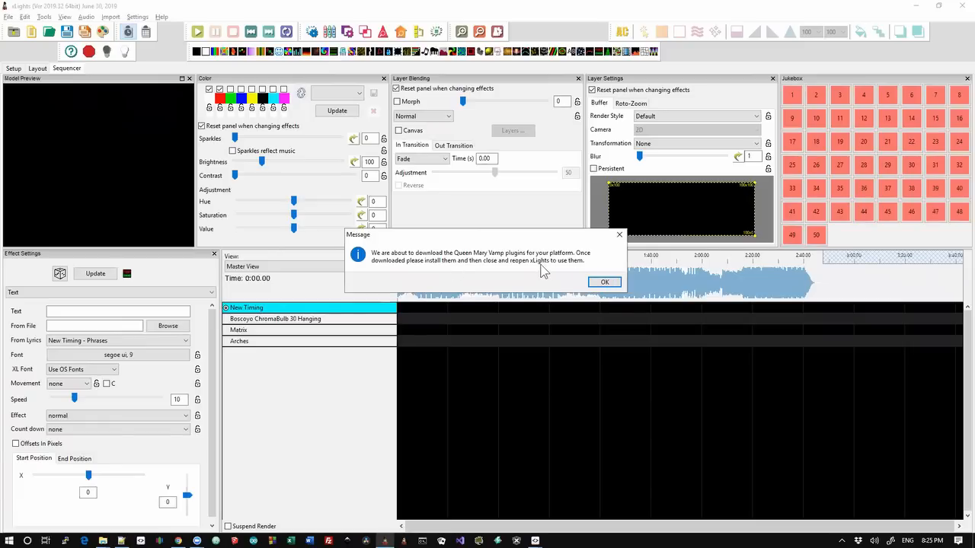
{"action": "left_click", "coordinate": [594, 281]}
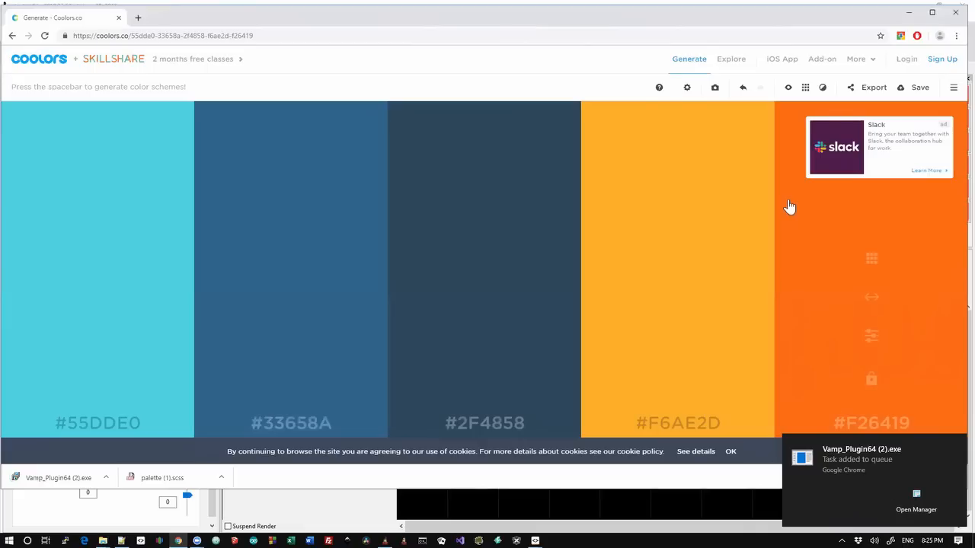
{"action": "left_click", "coordinate": [909, 13]}
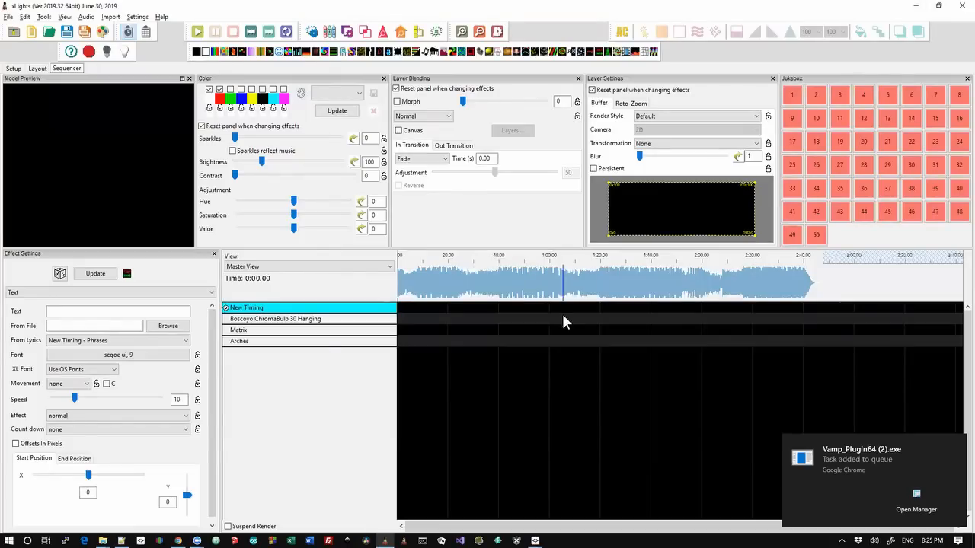
Switch to the Notepad++ update notes and highlight the vamp plugins entry, followed by the 2019.31 morph effect assist entry
{"action": "key", "text": "alt+Tab"}
{"action": "key", "text": "alt+Tab"}
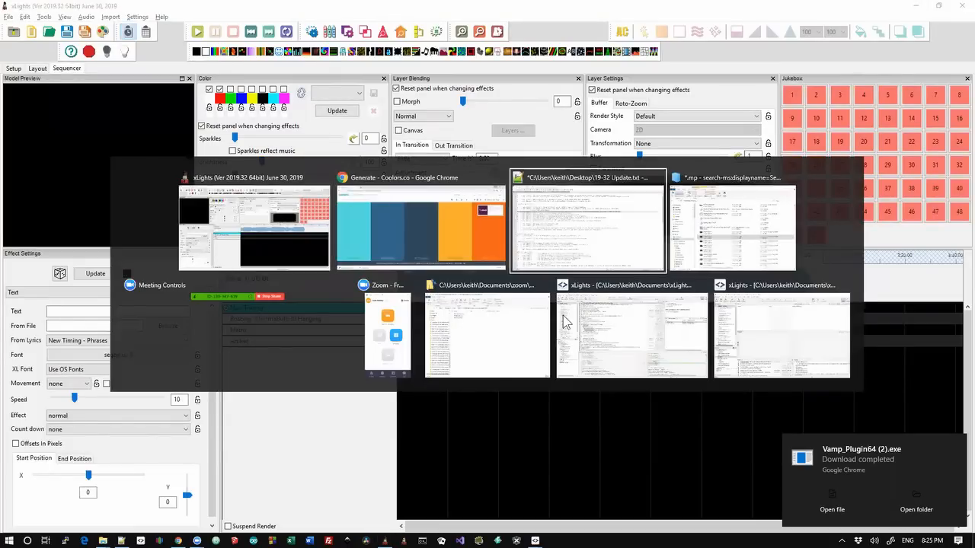
{"action": "key", "text": "Left"}
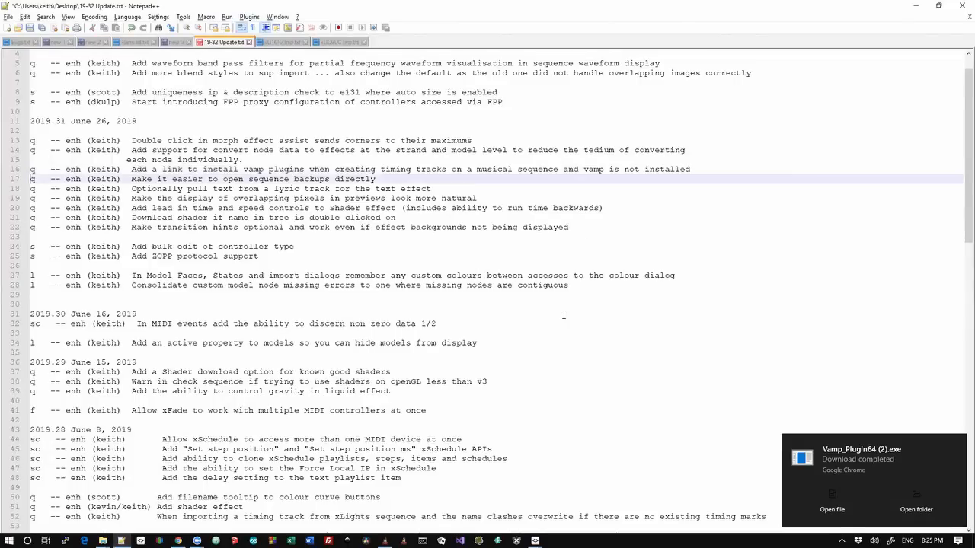
{"action": "key", "text": "shift+End"}
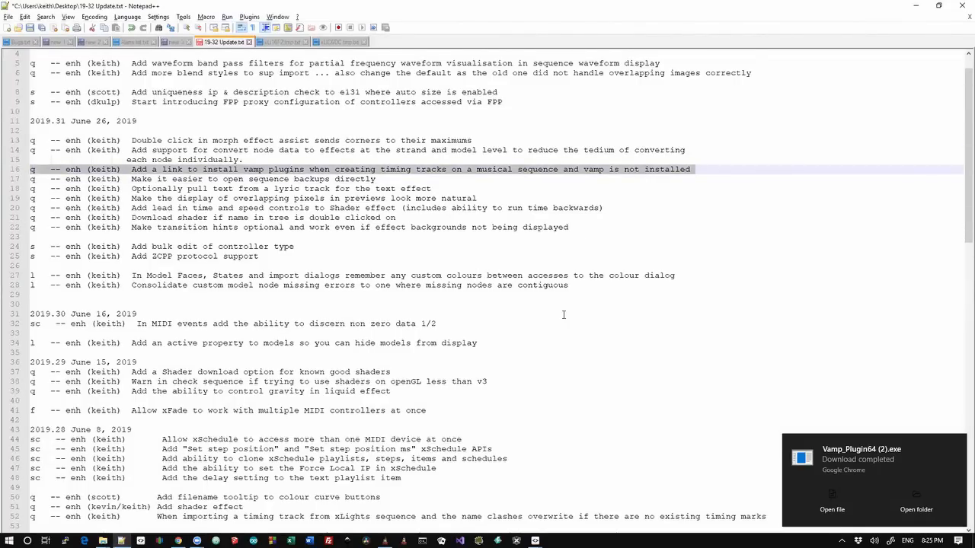
{"action": "key", "text": "Right"}
{"action": "key", "text": "shift+Up"}
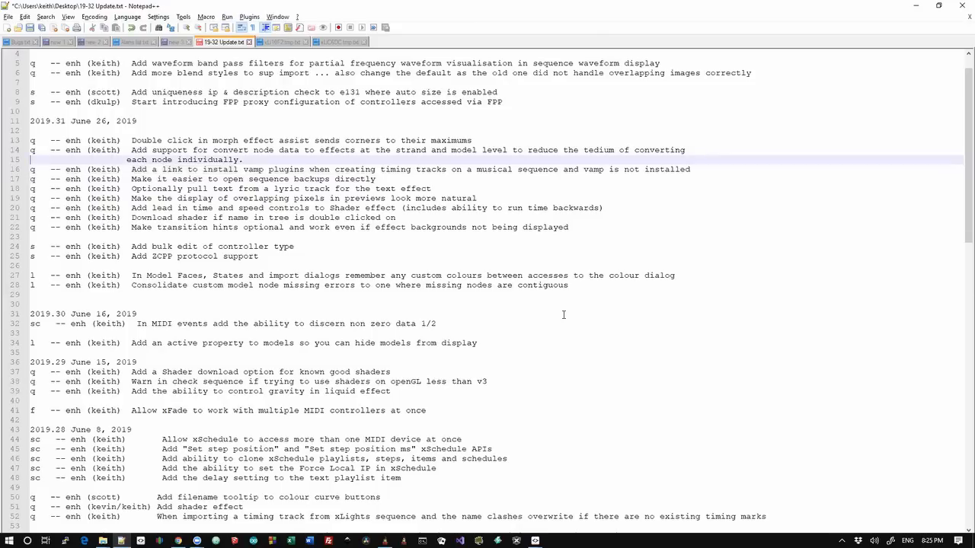
{"action": "key", "text": "shift+Up"}
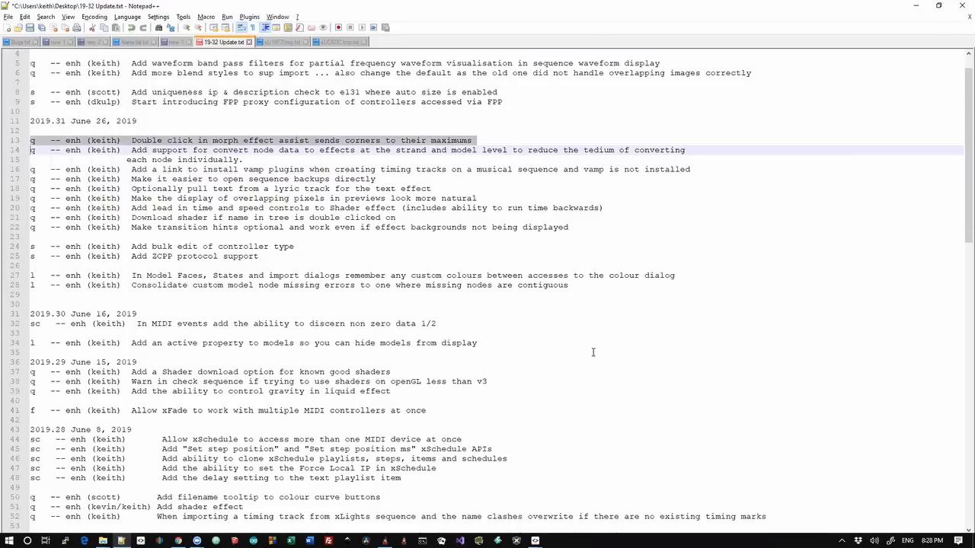
In xLights, place a Morph effect on the second Arches layer and set the Effect Assist Window to Always On
{"action": "key", "text": "alt+Tab"}
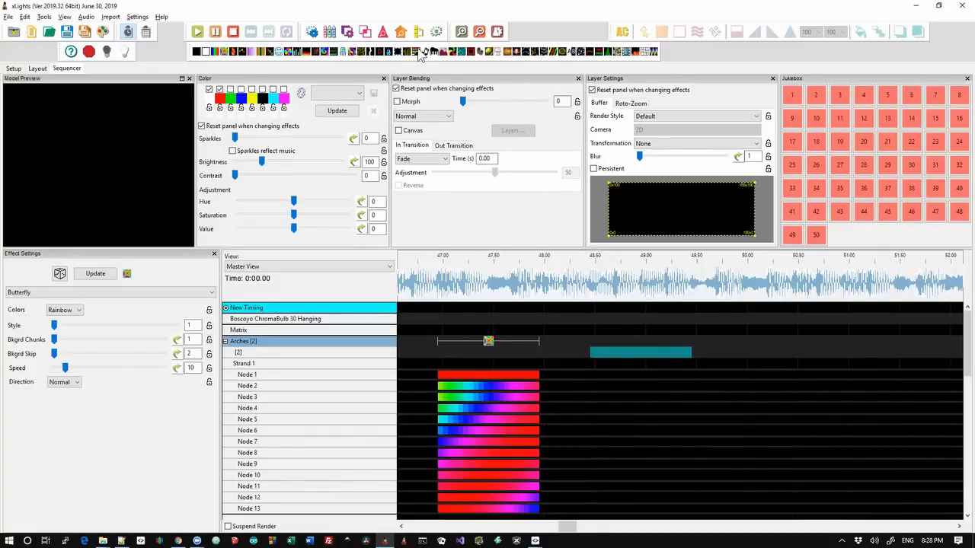
{"action": "mouse_move", "coordinate": [640, 355]}
{"action": "left_mouse_down"}
{"action": "mouse_move", "coordinate": [605, 355]}
{"action": "mouse_move", "coordinate": [630, 355]}
{"action": "left_mouse_up"}
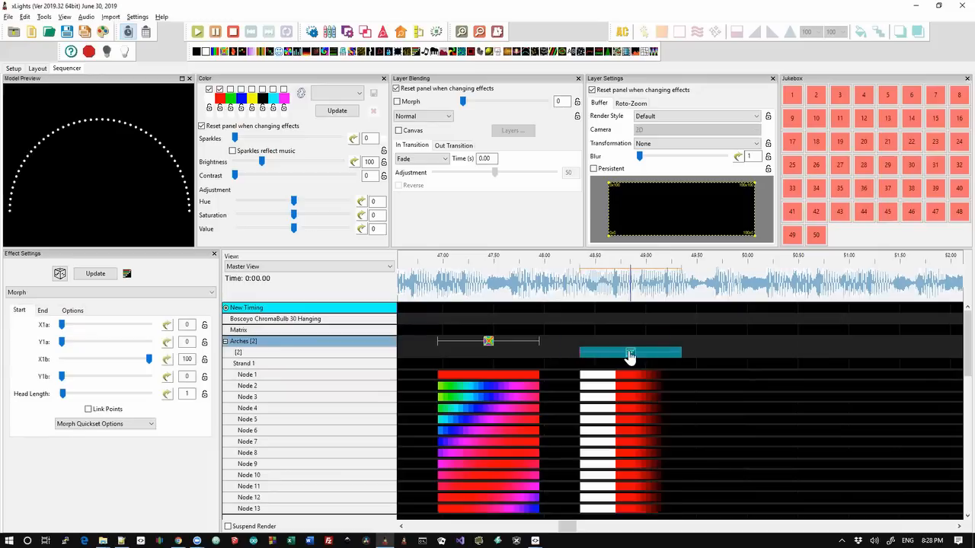
{"action": "left_click", "coordinate": [138, 18]}
{"action": "mouse_move", "coordinate": [195, 231]}
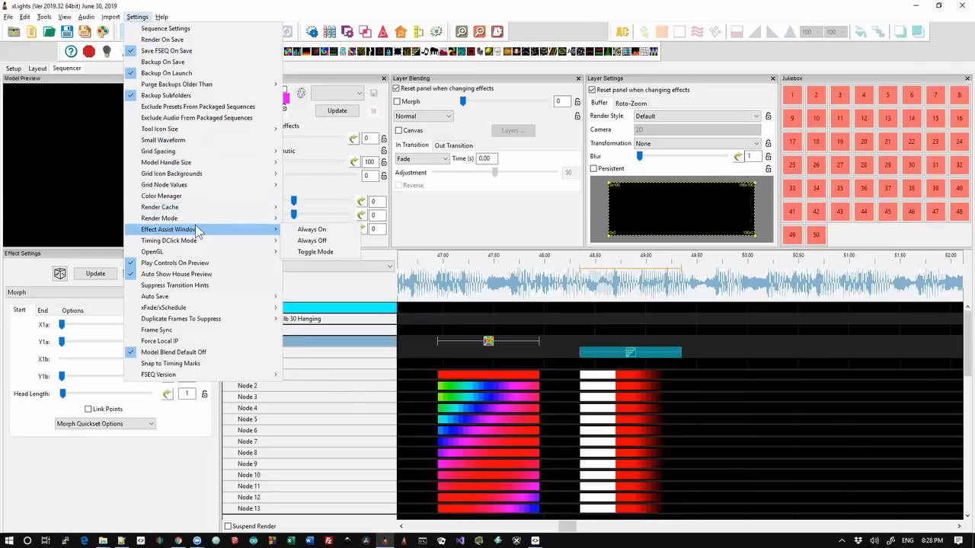
{"action": "left_click", "coordinate": [311, 230]}
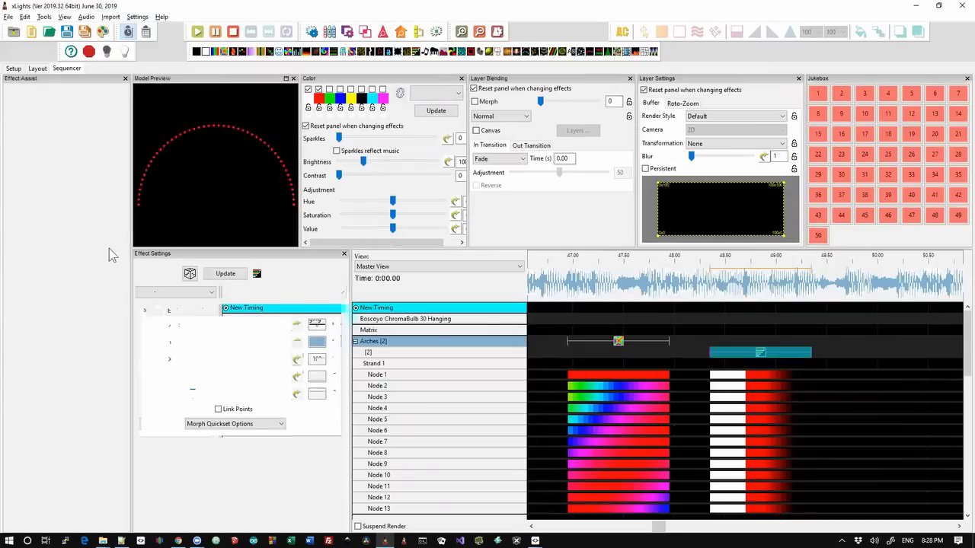
Select the Morph effect and move it from the second Arches layer up to the Matrix row
{"action": "left_click", "coordinate": [760, 352]}
{"action": "key", "text": "Up"}
{"action": "key", "text": "Up"}
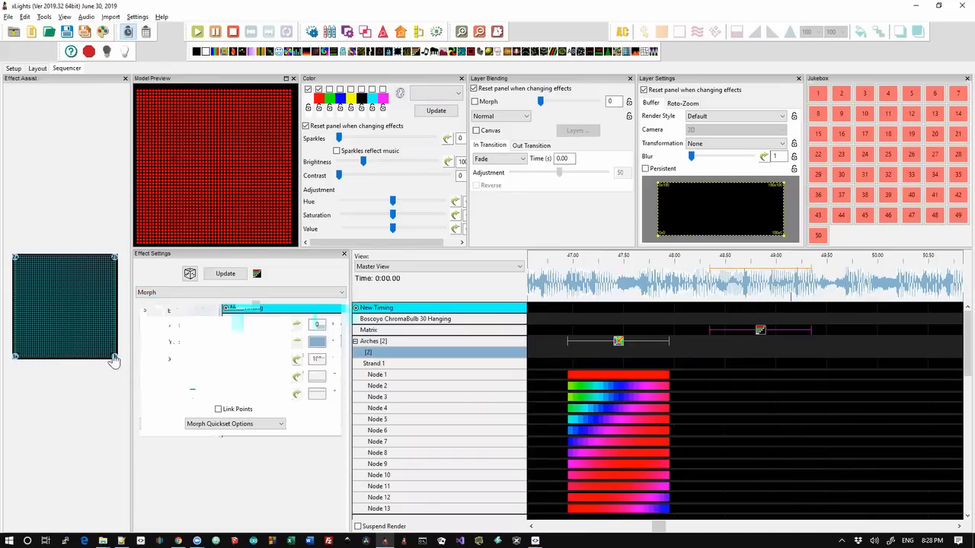
Pull the Morph effect's corner points inward in Effect Assist and send the corners back to their maximums, repeating the demonstration once
{"action": "left_click_drag", "start_coordinate": [114, 356], "coordinate": [97, 324]}
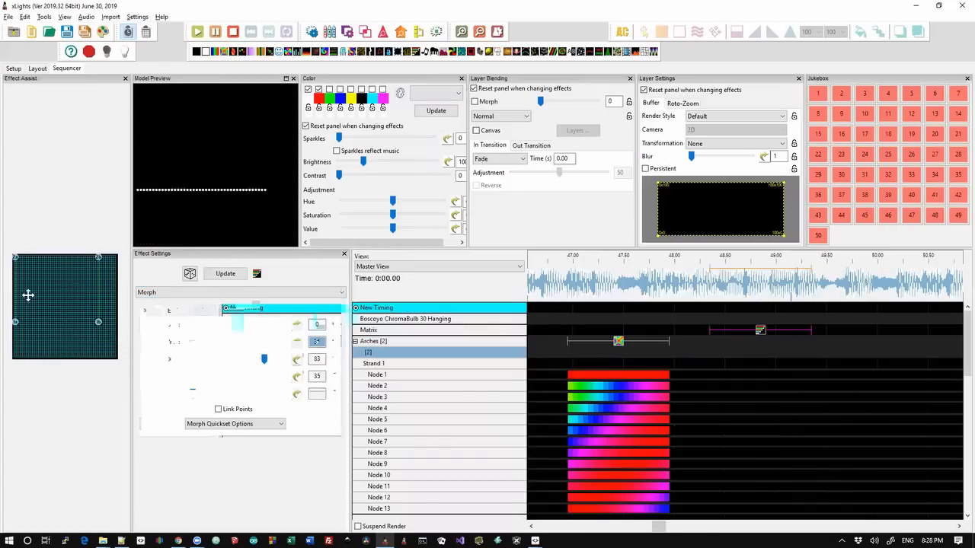
{"action": "left_click_drag", "start_coordinate": [16, 261], "coordinate": [38, 280]}
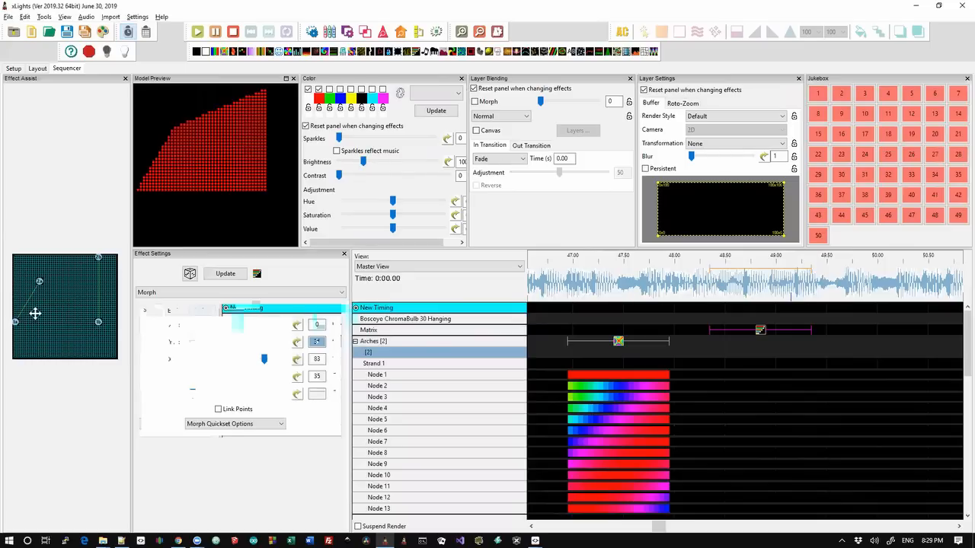
{"action": "left_click_drag", "start_coordinate": [15, 323], "coordinate": [49, 320]}
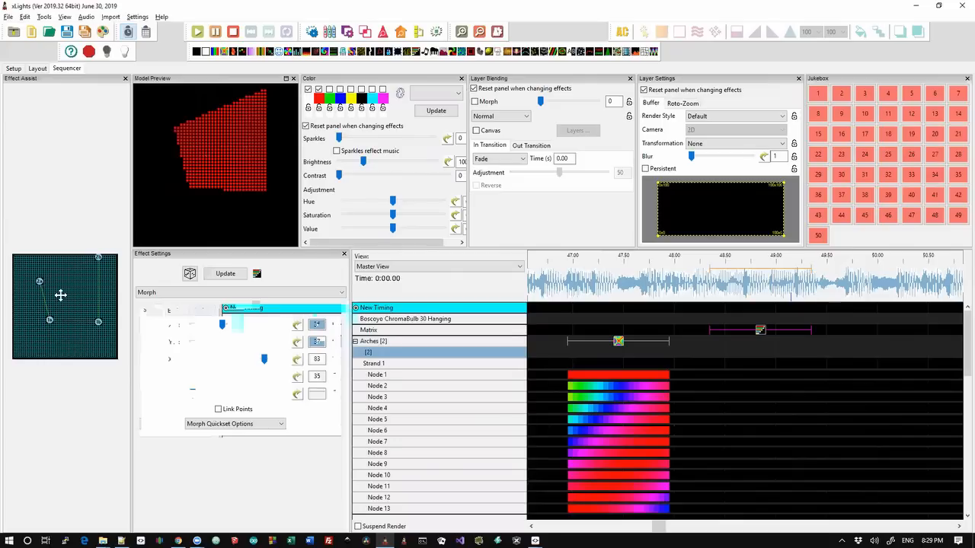
{"action": "double_click", "coordinate": [61, 295]}
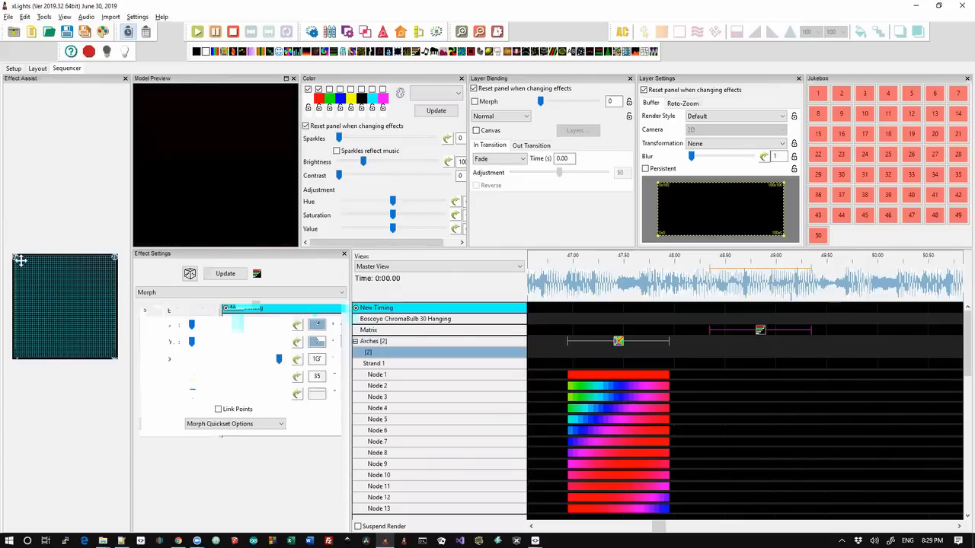
{"action": "left_click_drag", "start_coordinate": [114, 258], "coordinate": [79, 289]}
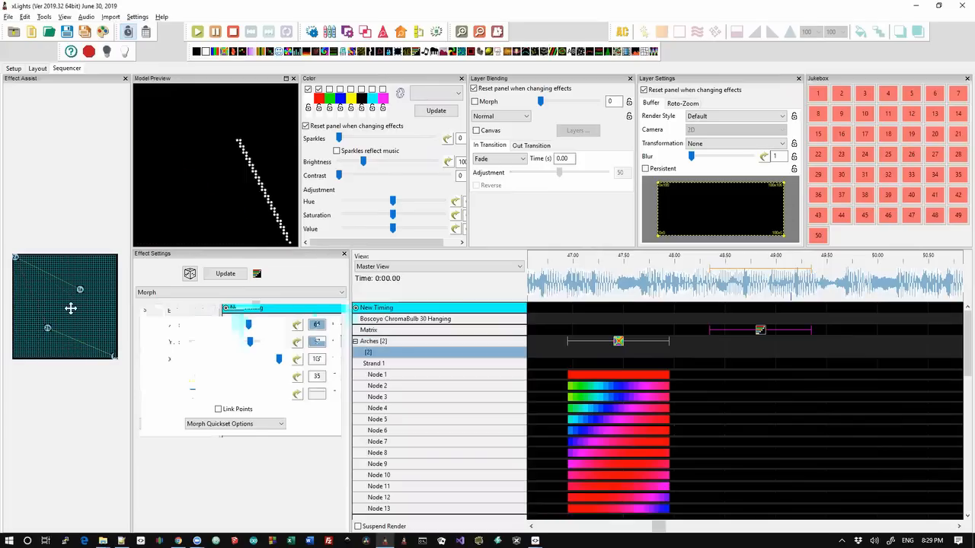
{"action": "double_click", "coordinate": [71, 308]}
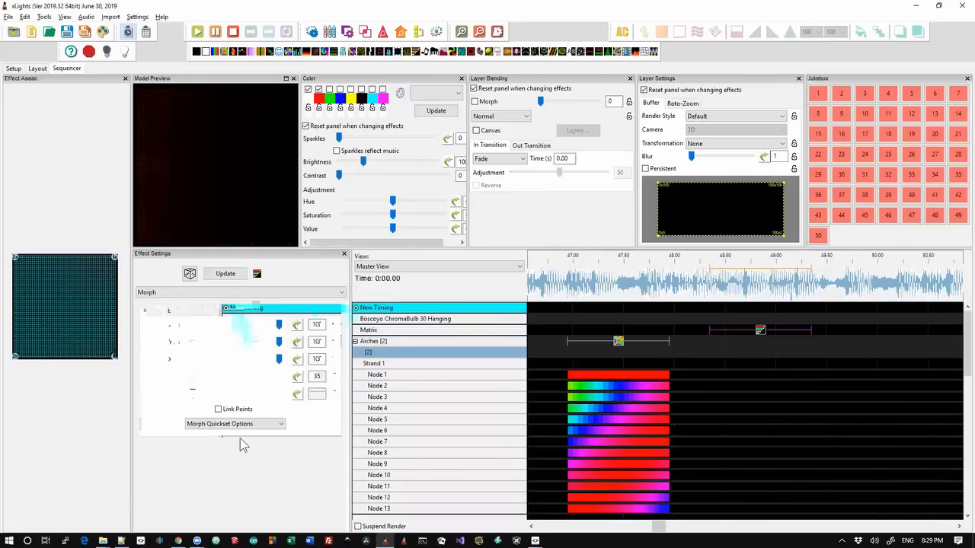
Switch to the Notepad++ update notes and highlight the 2019.32 entry about more blend styles for sup import
{"action": "key", "text": "alt+Tab"}
{"action": "key", "text": "Up"}
{"action": "key", "text": "Up"}
{"action": "key", "text": "Up"}
{"action": "key", "text": "Up"}
{"action": "key", "text": "Up"}
{"action": "key", "text": "Up"}
{"action": "key", "text": "Up"}
{"action": "key", "text": "Up"}
{"action": "key", "text": "Up"}
{"action": "key", "text": "Up"}
{"action": "key", "text": "Up"}
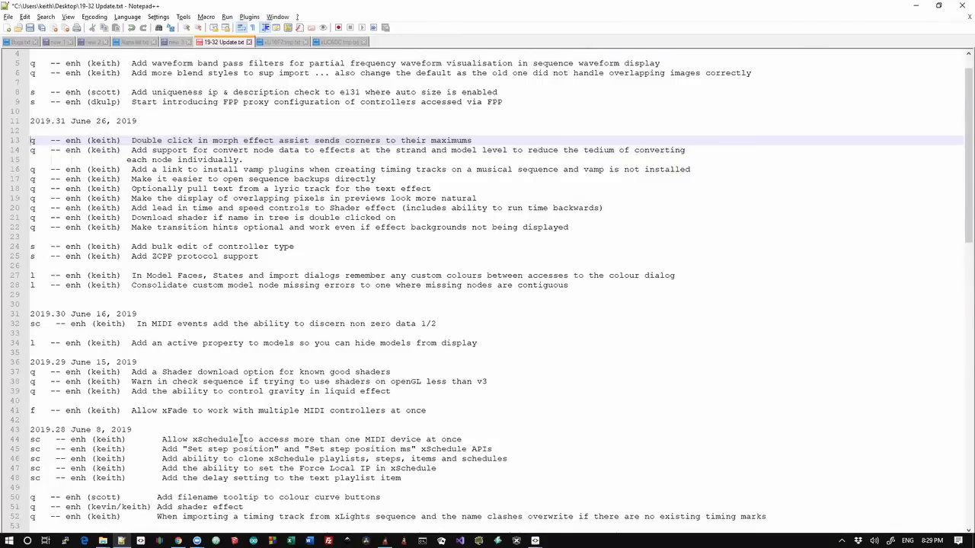
{"action": "key", "text": "Down"}
{"action": "key", "text": "Down"}
{"action": "key", "text": "Down"}
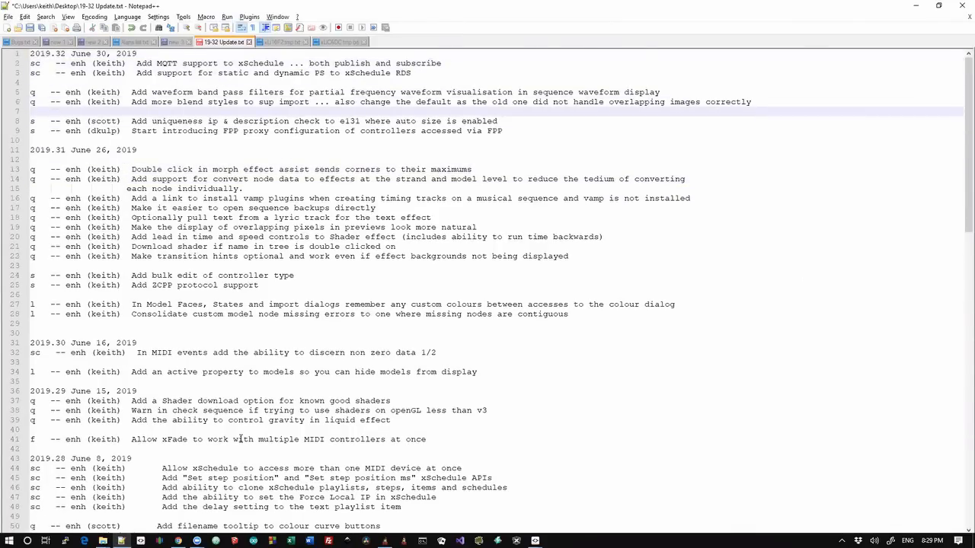
{"action": "key", "text": "shift+End"}
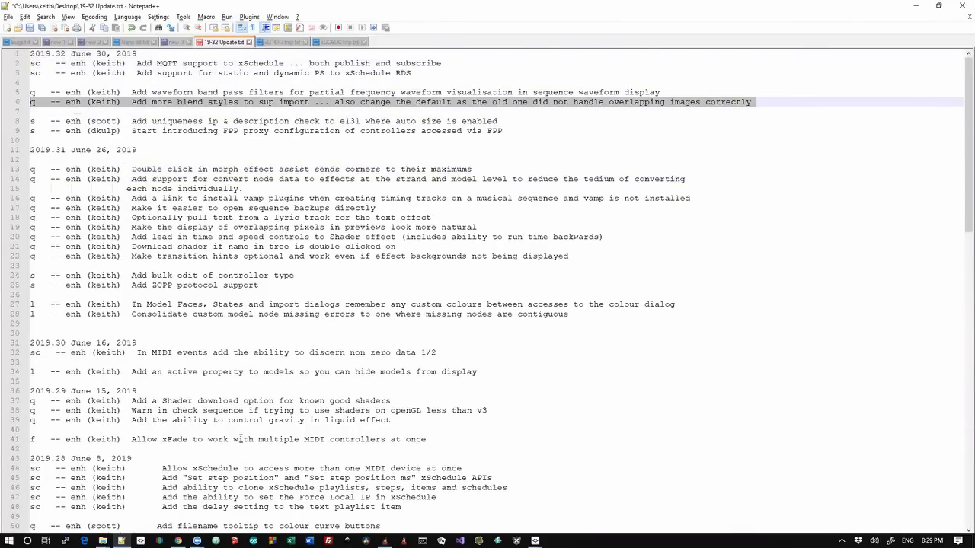
Switch to xLights and start an effects import with the file type set to SuperStar File (*.sup)
{"action": "key", "text": "alt+Tab"}
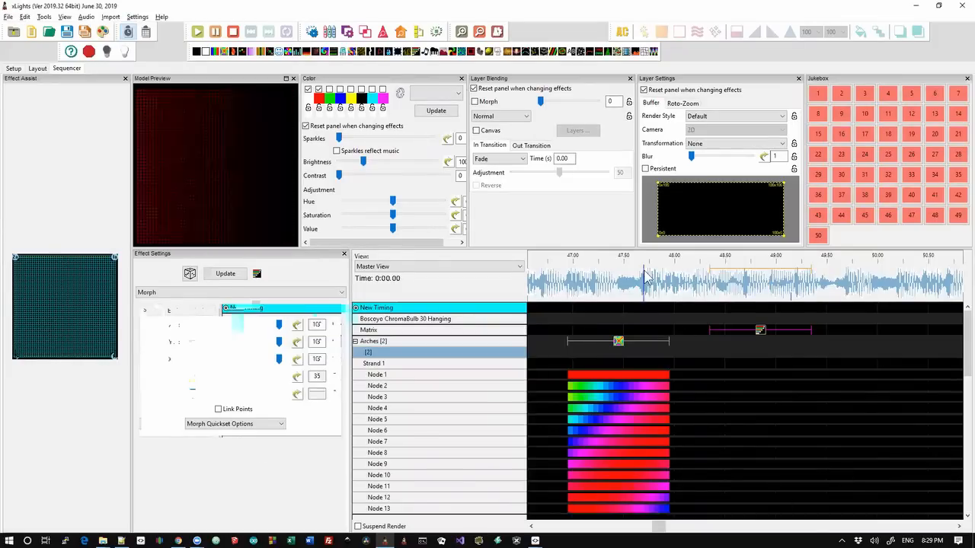
{"action": "left_click", "coordinate": [117, 18]}
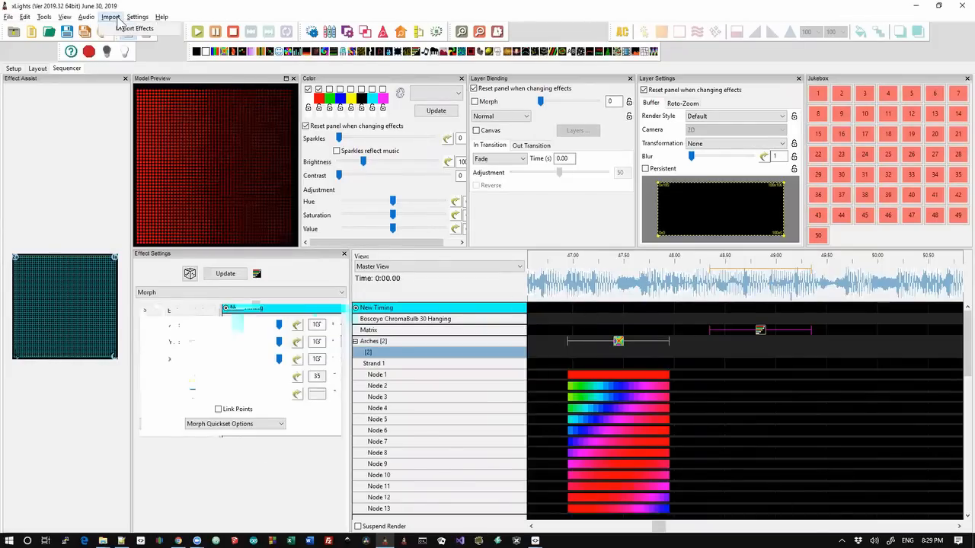
{"action": "left_click", "coordinate": [131, 28]}
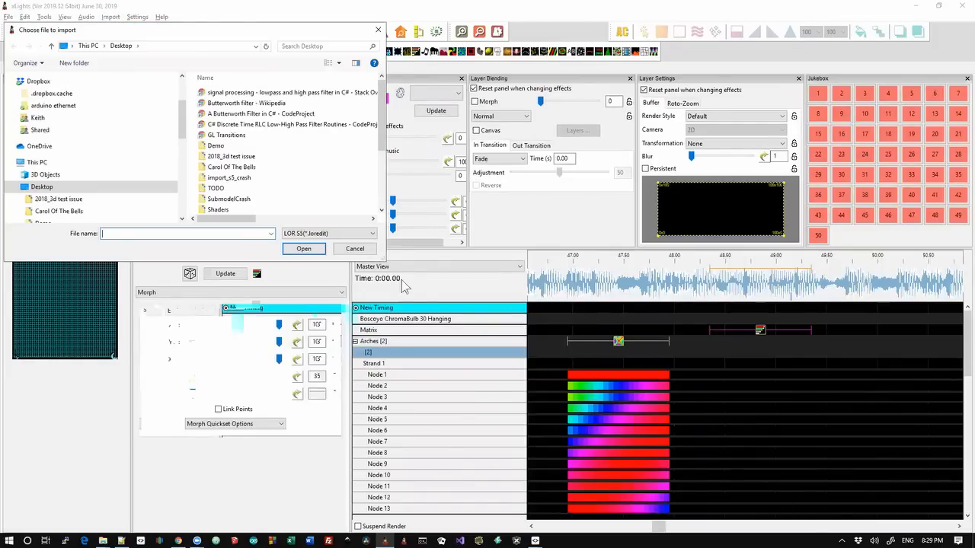
{"action": "left_click", "coordinate": [333, 234]}
{"action": "left_click", "coordinate": [320, 243]}
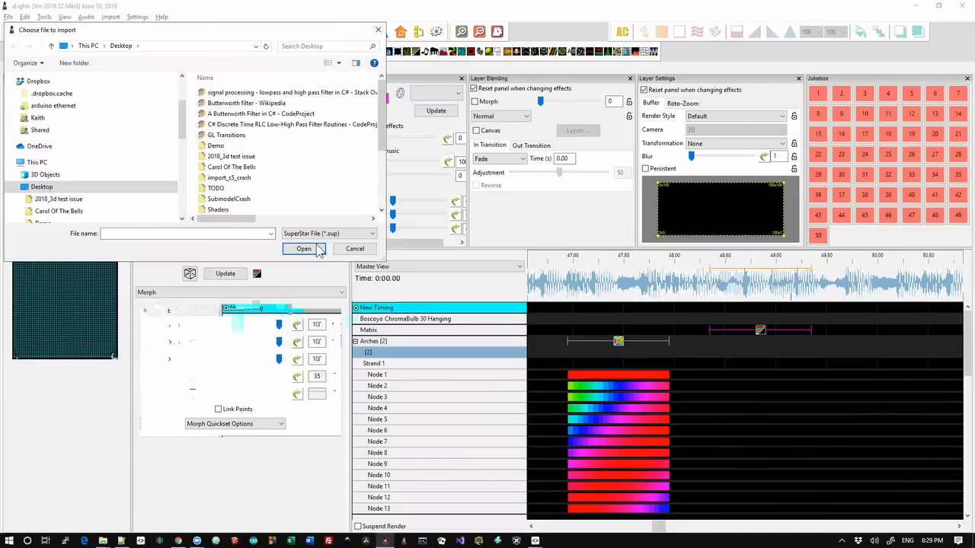
Search the Desktop for *.sup files and open 24 PIX MD Carol Of The Bells.sup for import
{"action": "left_click", "coordinate": [286, 46]}
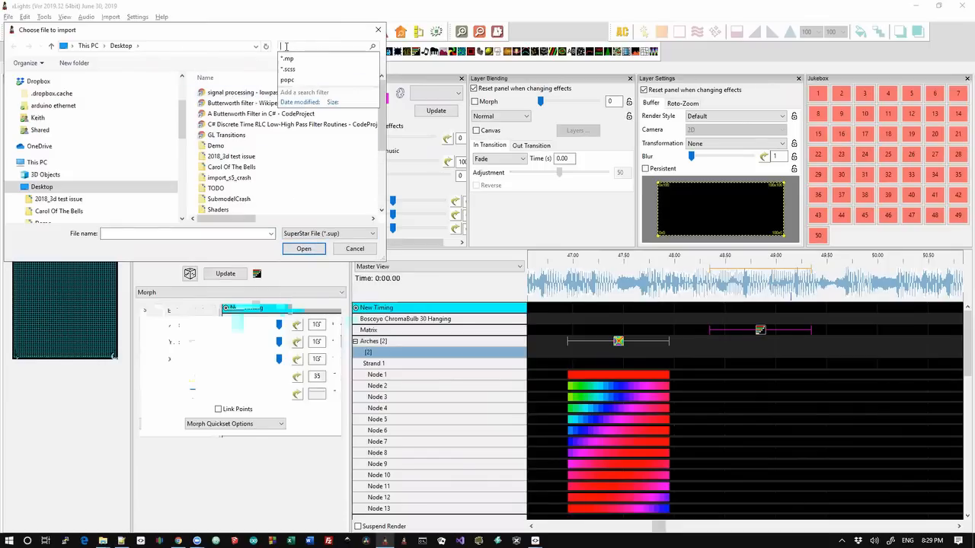
{"action": "type", "text": "*.sup"}
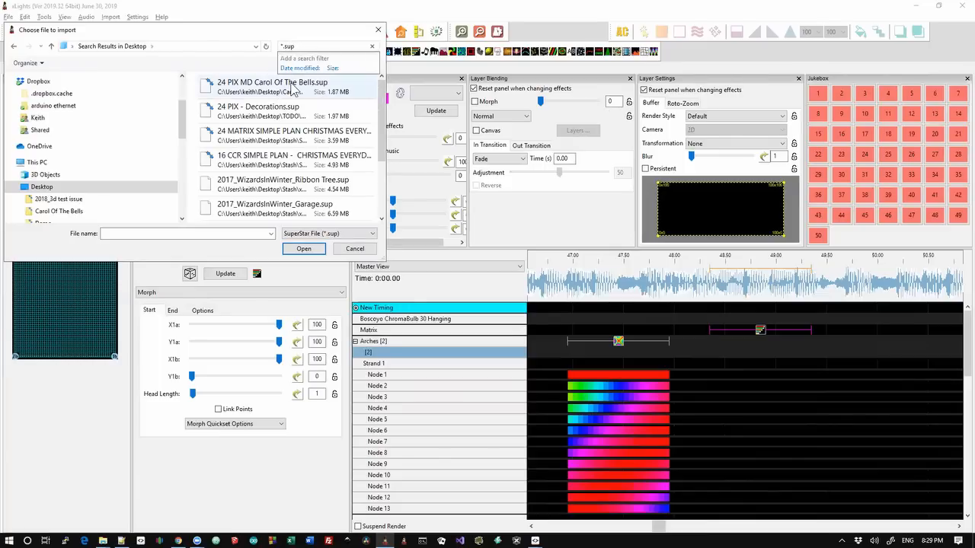
{"action": "left_click", "coordinate": [292, 89]}
{"action": "double_click", "coordinate": [292, 89]}
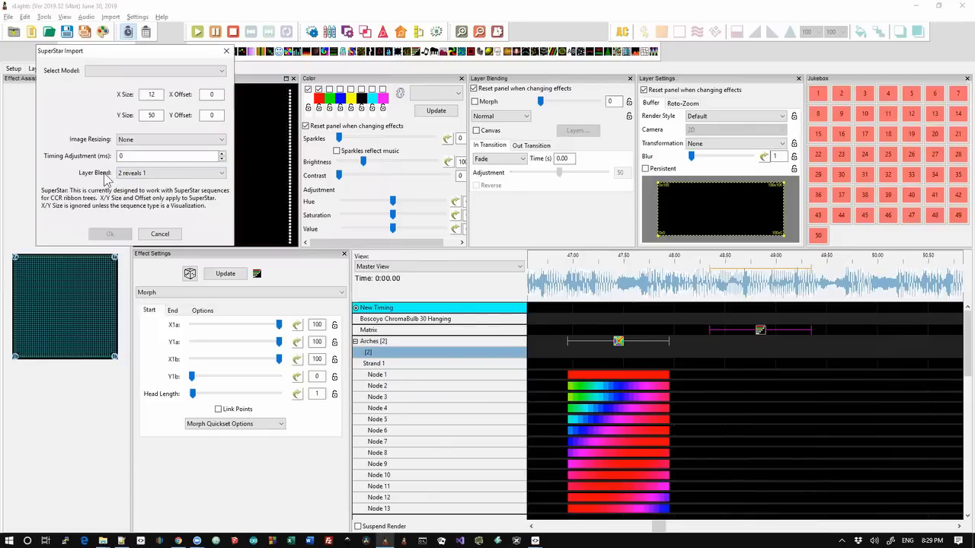
Review the Layer Blend choices for the SuperStar import, keep 2 reveals 1, and cancel the import
{"action": "left_click", "coordinate": [142, 180]}
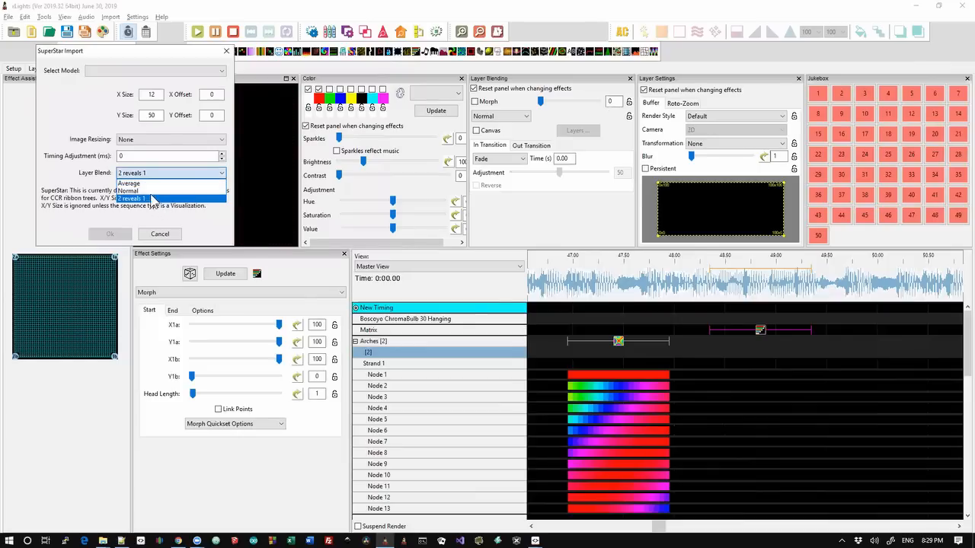
{"action": "left_click", "coordinate": [109, 197]}
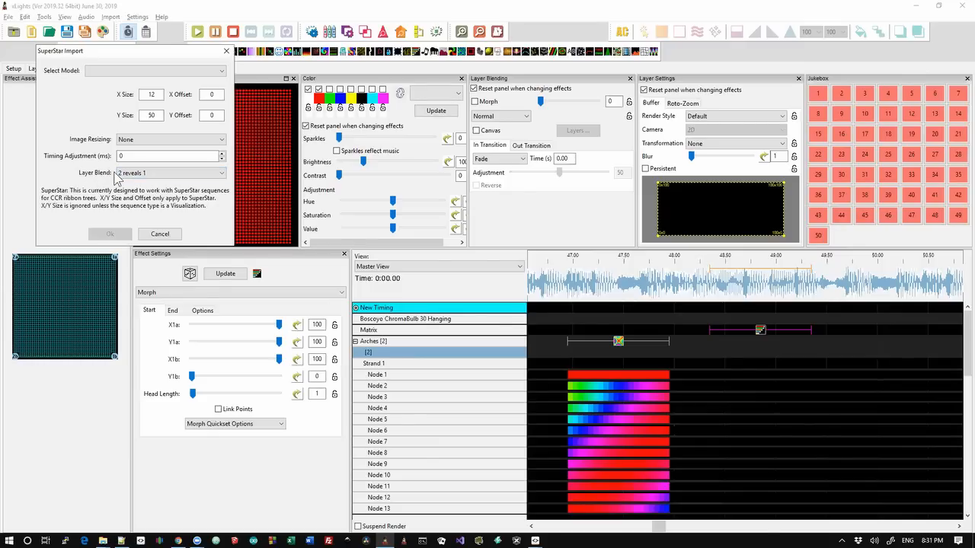
{"action": "left_click", "coordinate": [174, 235]}
Switch to the Notepad++ update notes and highlight the 2019.32 entry about waveform band pass filters
{"action": "key", "text": "alt+Tab"}
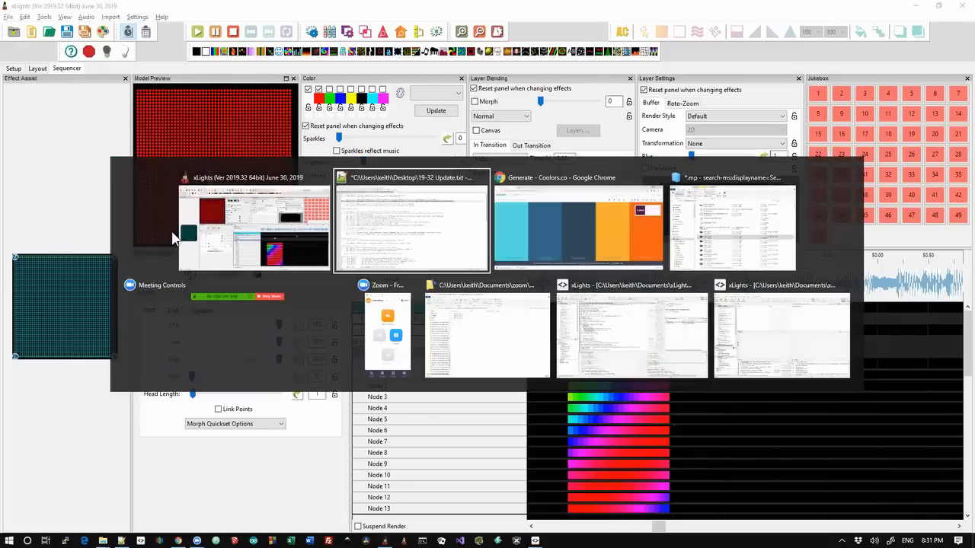
{"action": "key", "text": "shift+Up"}
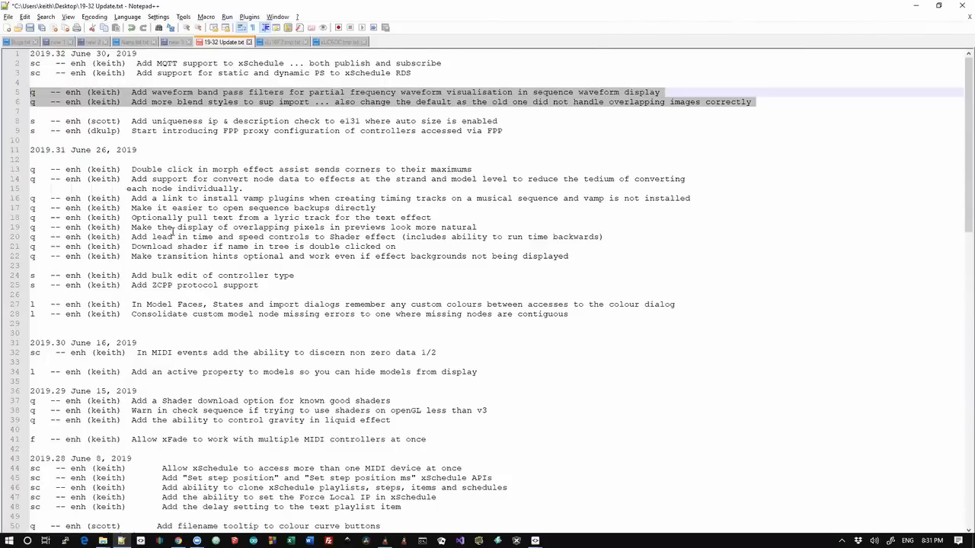
{"action": "key", "text": "shift+Up"}
In xLights, display a custom filtered waveform with a MIDI note range from low note 60 to high note 96
{"action": "key", "text": "alt+Tab"}
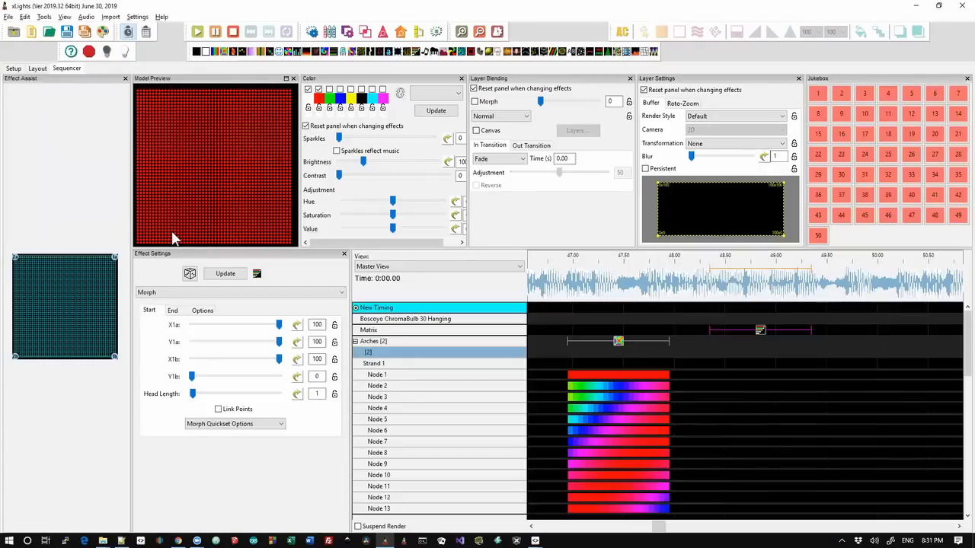
{"action": "right_click", "coordinate": [615, 284]}
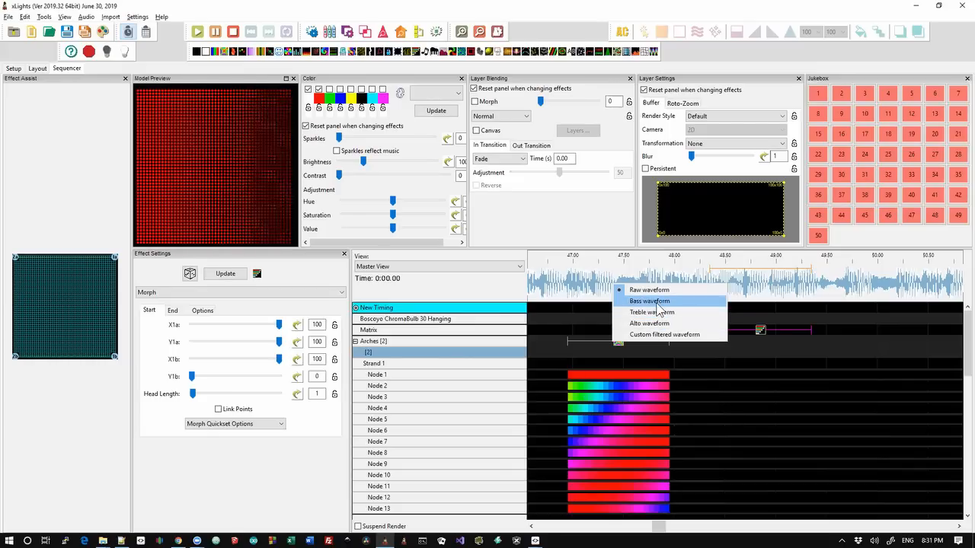
{"action": "left_click", "coordinate": [681, 336]}
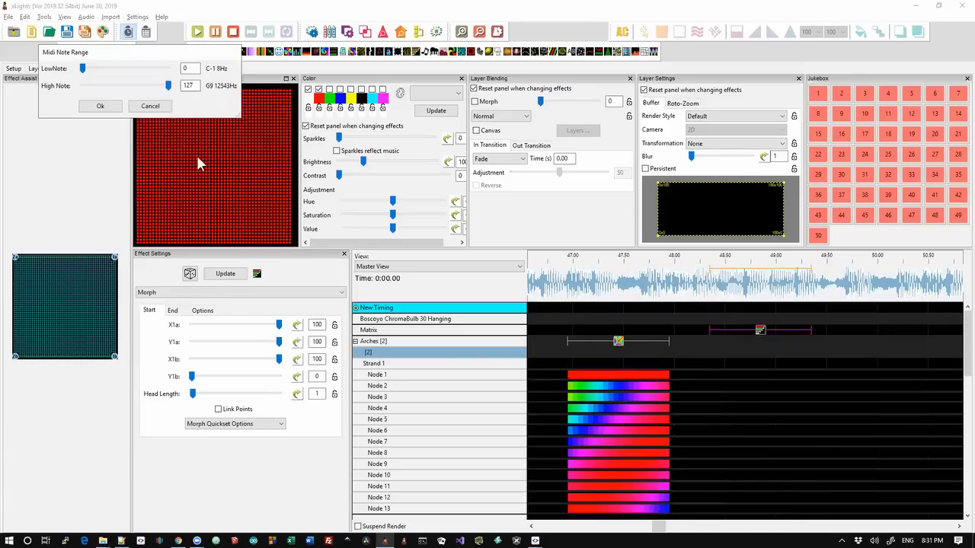
{"action": "left_click_drag", "start_coordinate": [85, 68], "coordinate": [104, 72]}
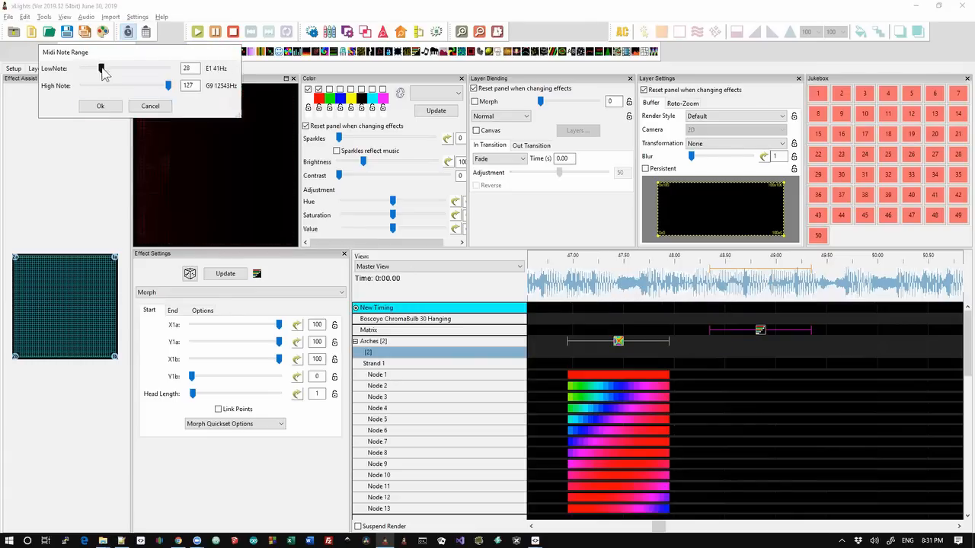
{"action": "left_click_drag", "start_coordinate": [101, 69], "coordinate": [120, 72]}
{"action": "double_click", "coordinate": [186, 68]}
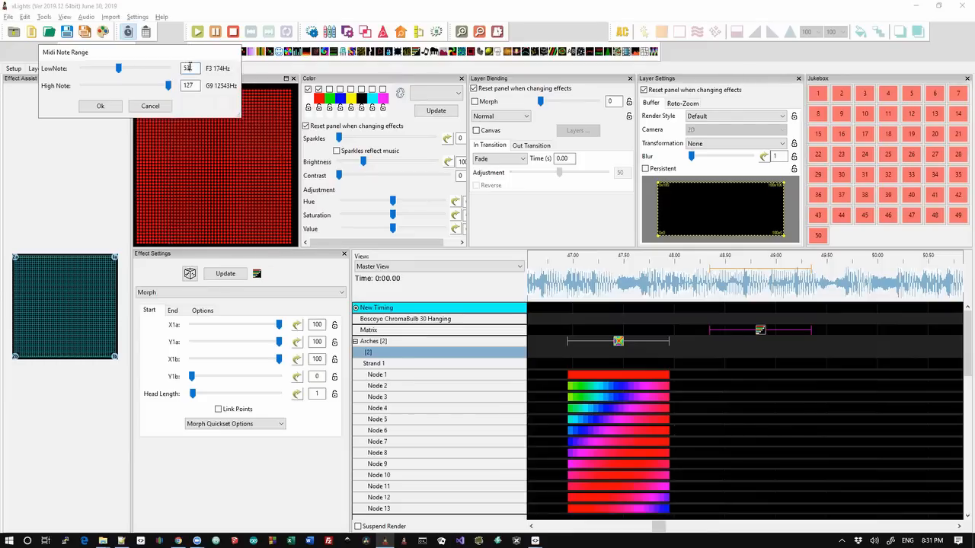
{"action": "type", "text": "60"}
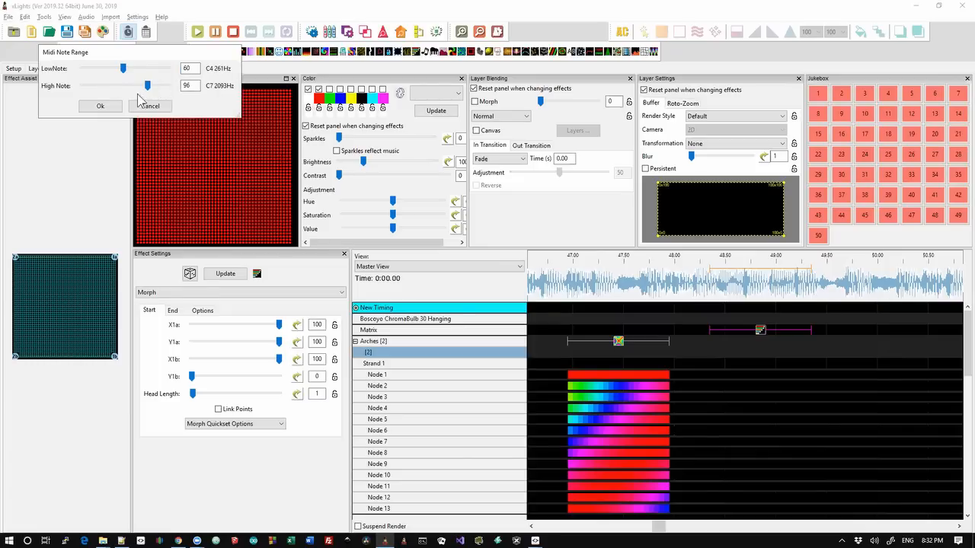
{"action": "left_click", "coordinate": [100, 106]}
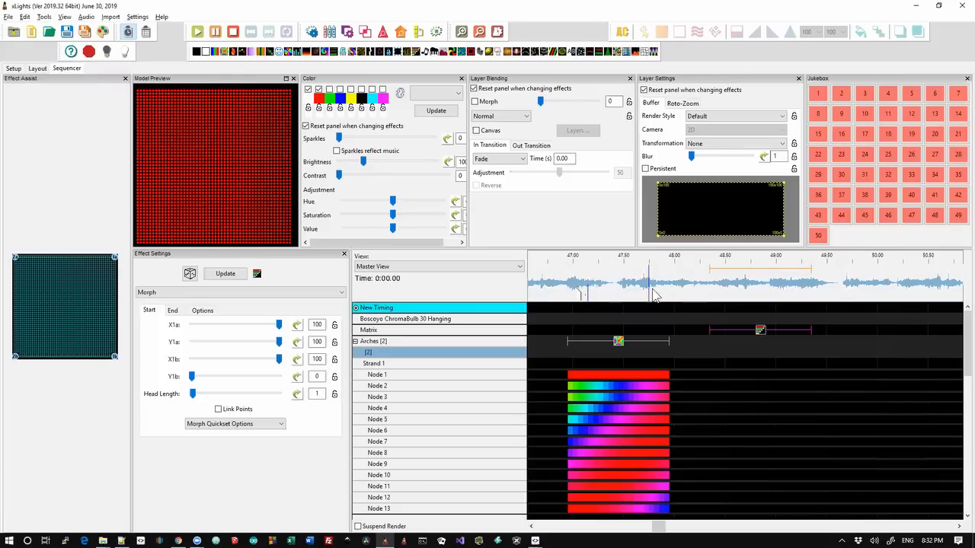
Examine the filtered waveform along earlier parts of the sequence timeline
{"action": "scroll", "coordinate": [665, 289], "scroll_direction": "left", "scroll_amount": 5}
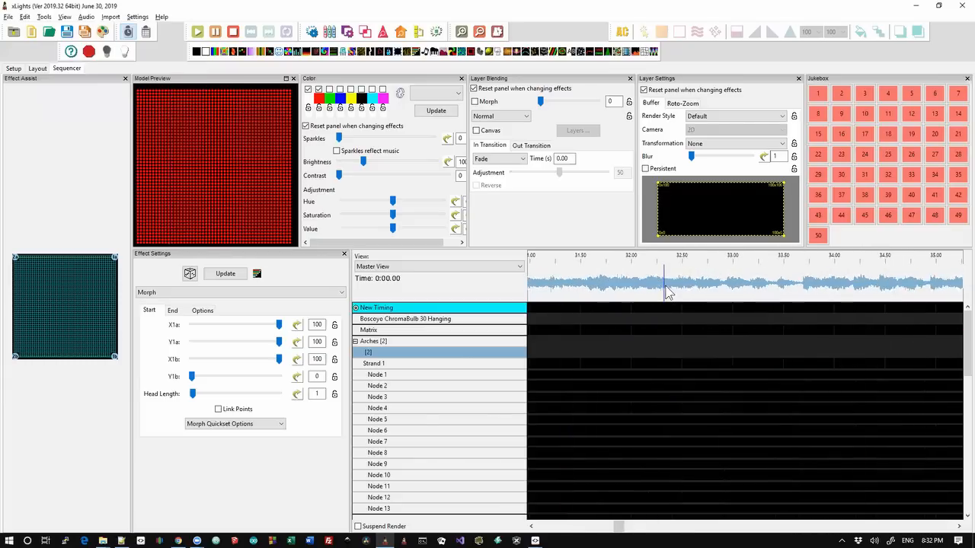
{"action": "scroll", "coordinate": [666, 291], "scroll_direction": "left", "scroll_amount": 2}
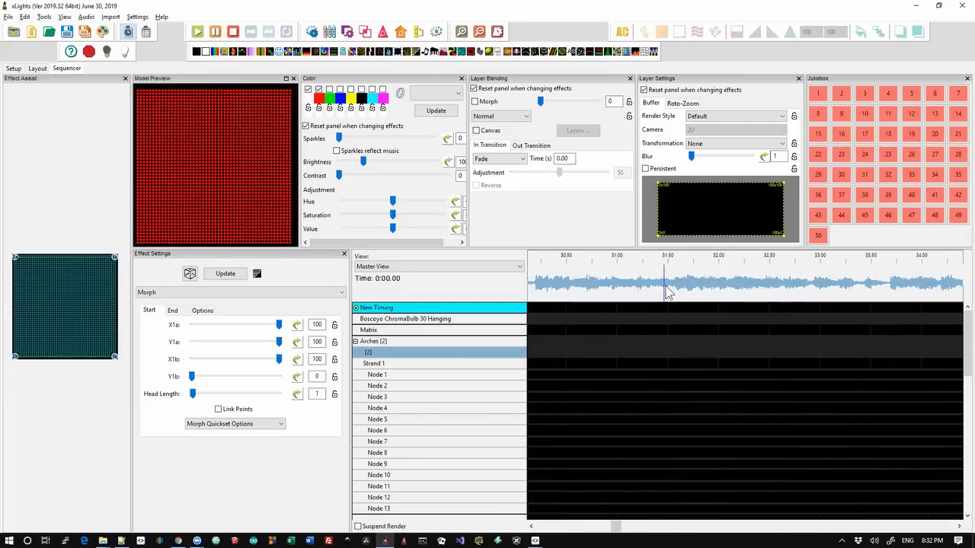
{"action": "scroll", "coordinate": [666, 291], "scroll_direction": "right", "scroll_amount": 5}
{"action": "scroll", "coordinate": [666, 292], "scroll_direction": "down", "scroll_amount": 2}
{"action": "scroll", "coordinate": [667, 292], "scroll_direction": "left", "scroll_amount": 4}
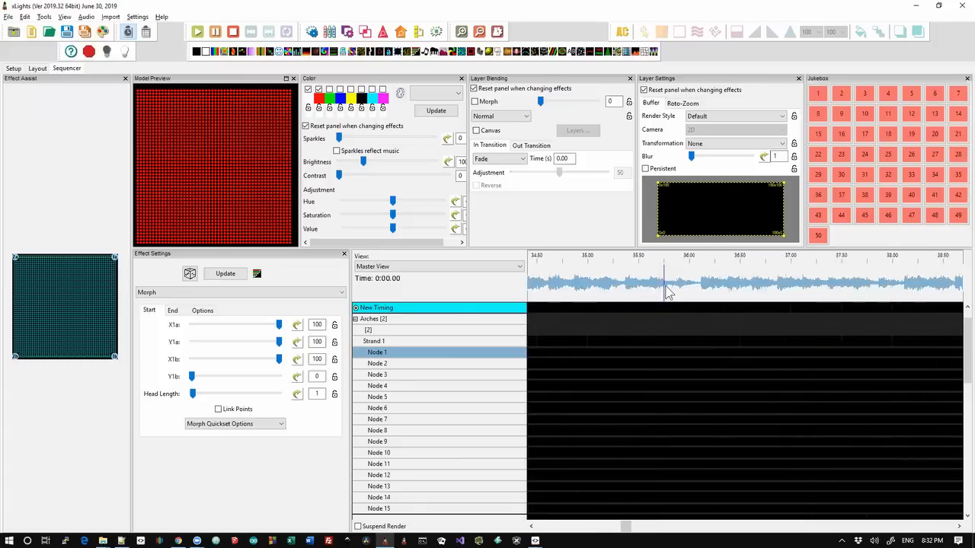
{"action": "scroll", "coordinate": [666, 291], "scroll_direction": "left", "scroll_amount": 6}
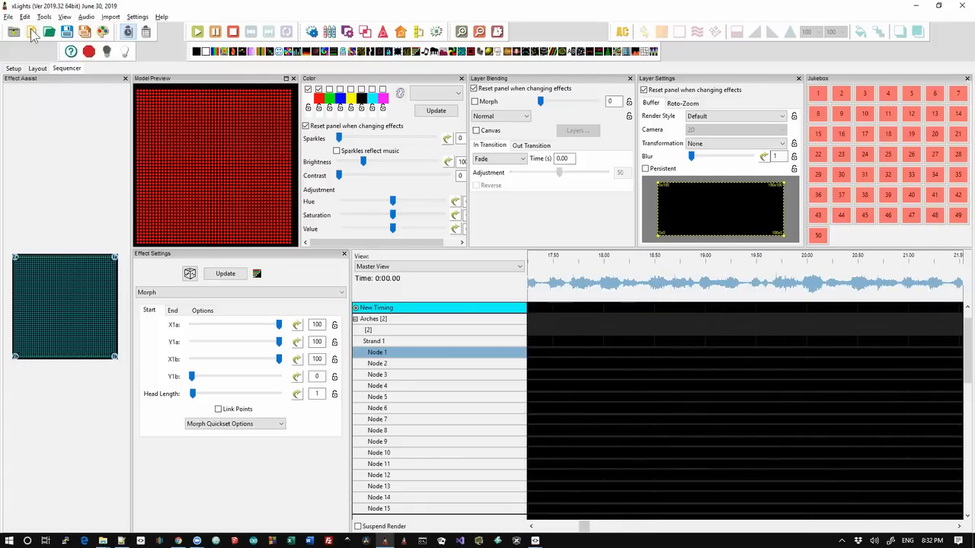
Start a new musical sequence, discarding the unsaved changes in the current one
{"action": "left_click", "coordinate": [32, 32]}
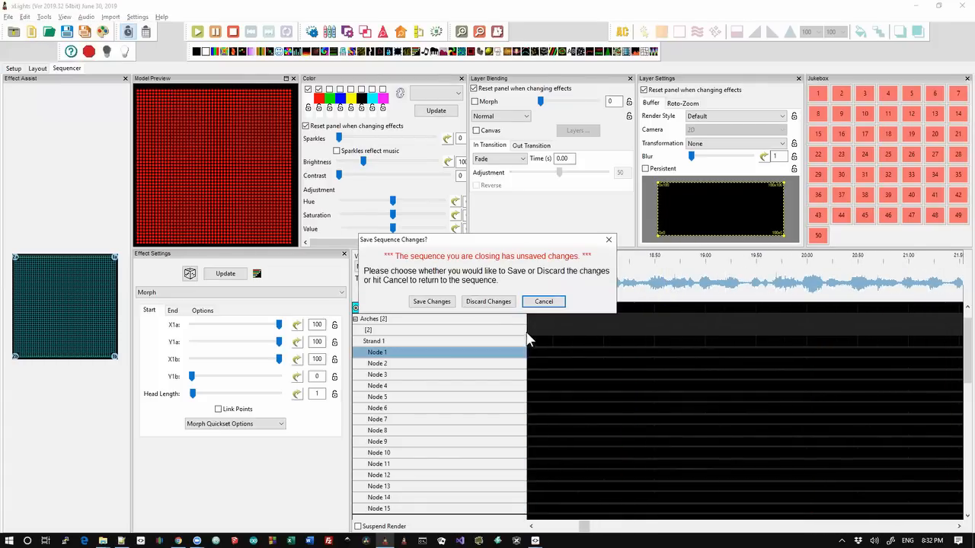
{"action": "left_click", "coordinate": [504, 303]}
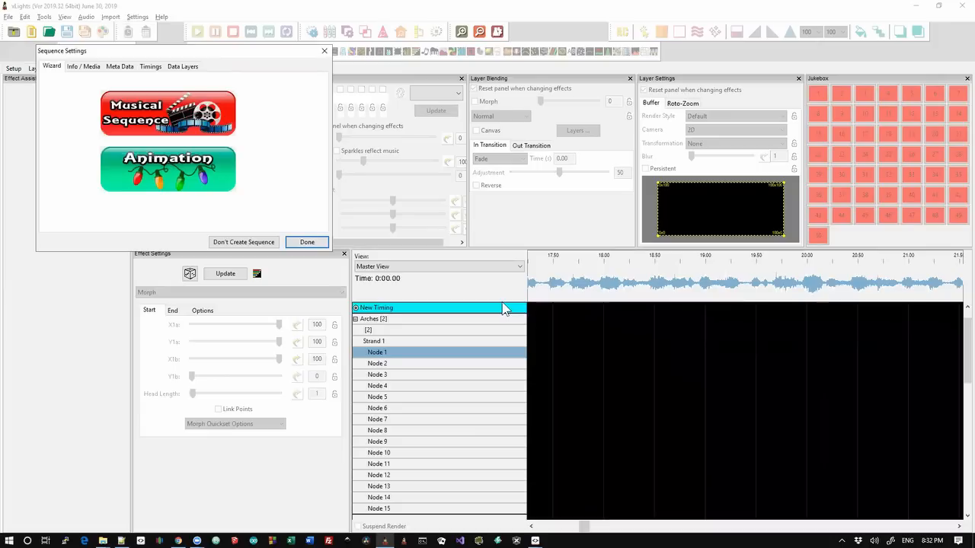
{"action": "left_click", "coordinate": [199, 125]}
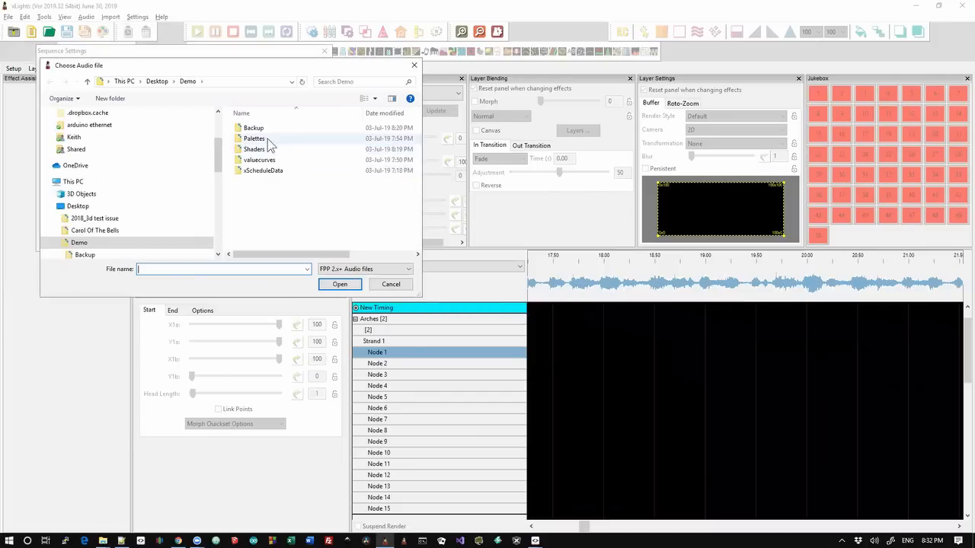
Browse the Desktop for an audio file, cancel the choice, and finish the sequence settings without a media file
{"action": "left_click", "coordinate": [157, 82]}
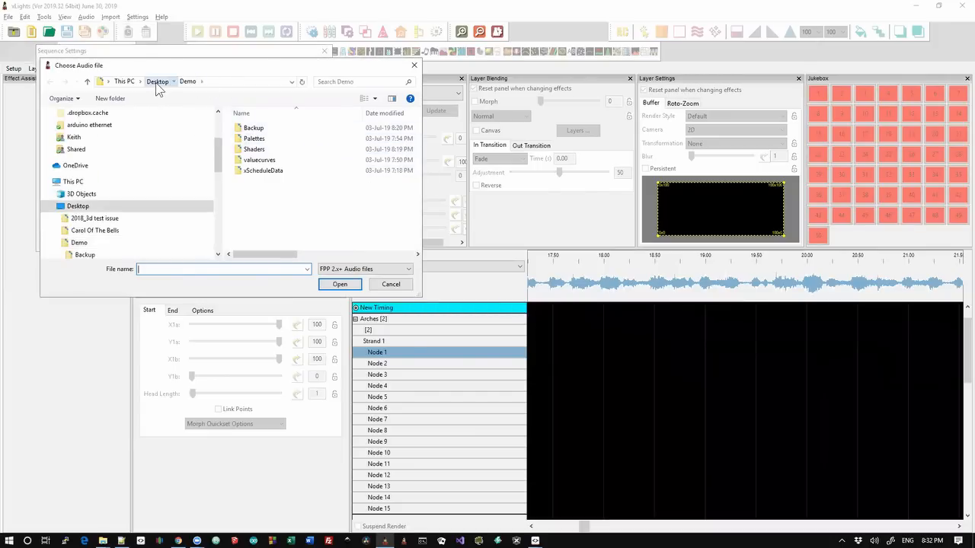
{"action": "right_click", "coordinate": [355, 83]}
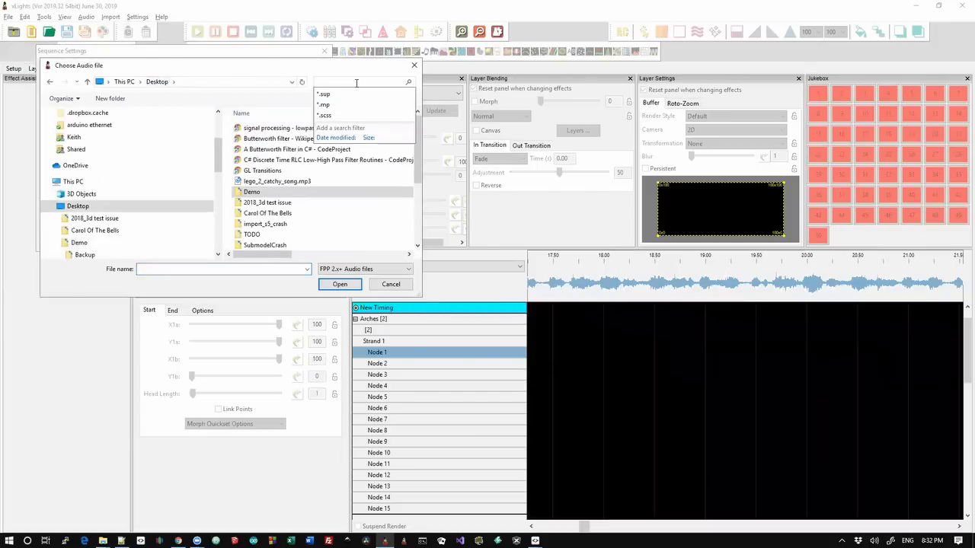
{"action": "key", "text": "Escape"}
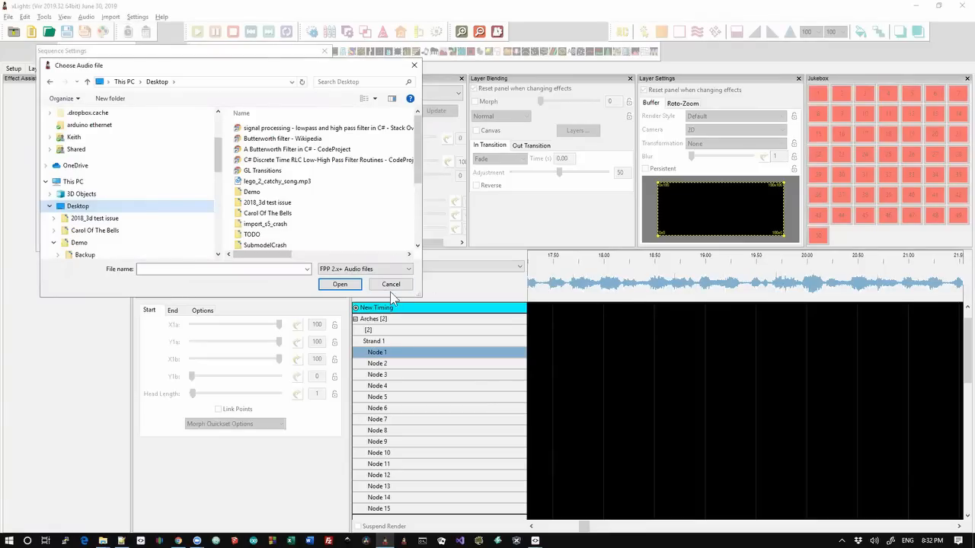
{"action": "left_click", "coordinate": [389, 286]}
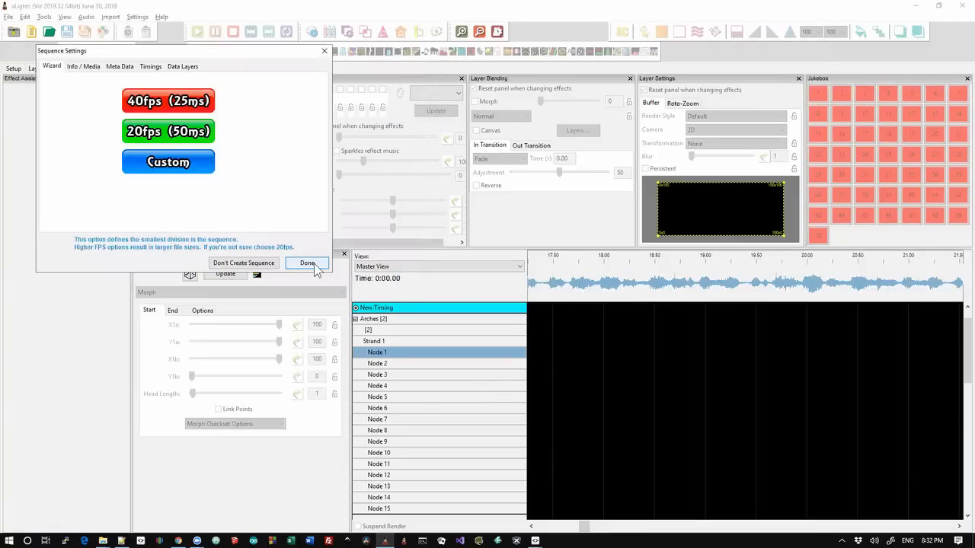
{"action": "left_click", "coordinate": [308, 264]}
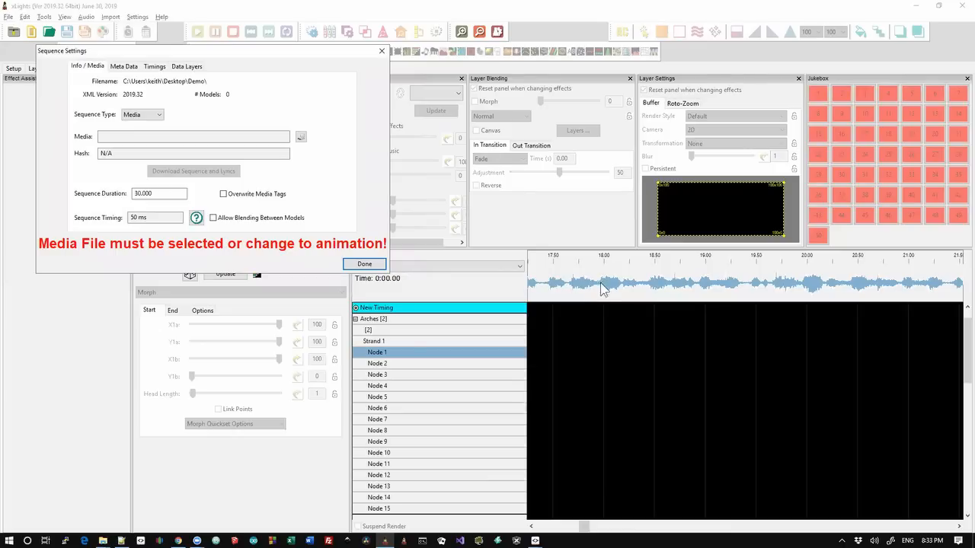
{"action": "left_click", "coordinate": [381, 267]}
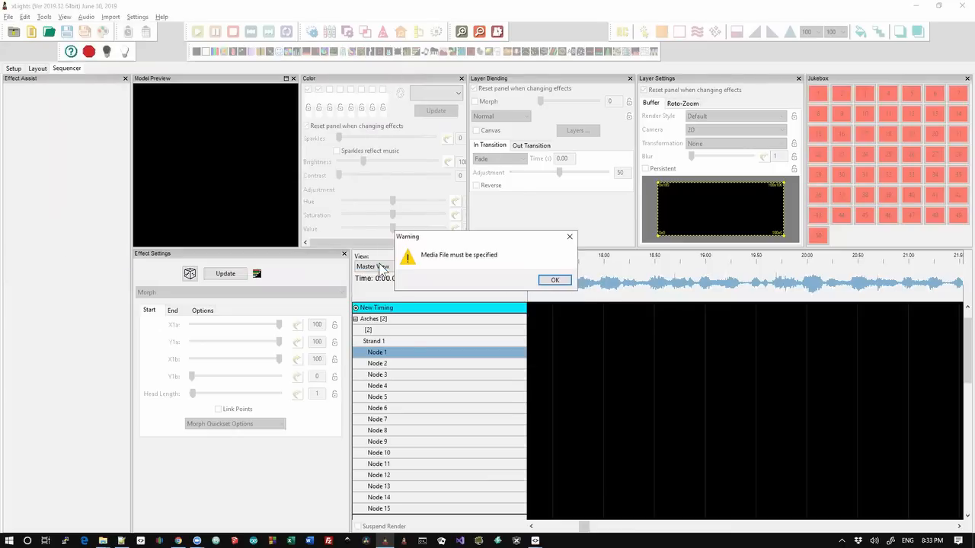
{"action": "left_click", "coordinate": [554, 281]}
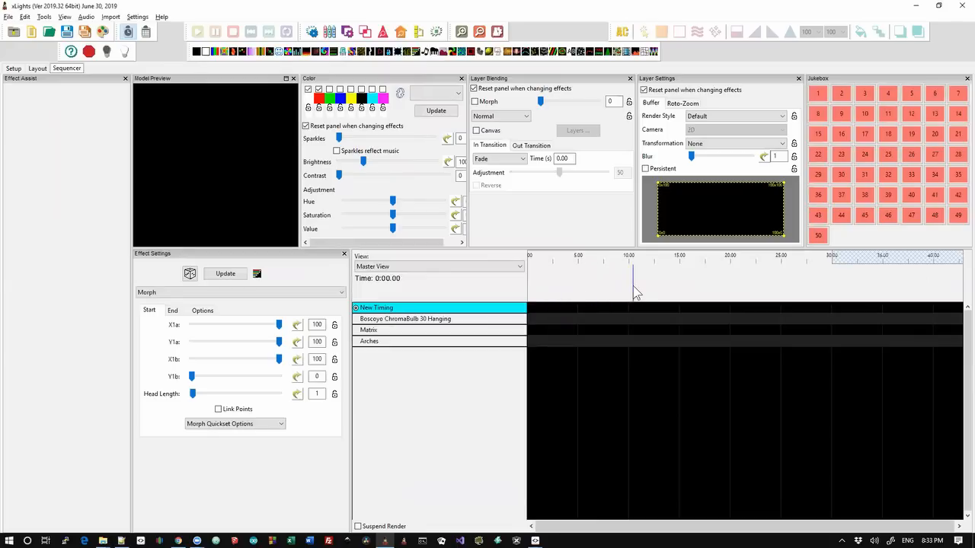
Switch to the Notepad++ update notes and highlight only the 2019.32 waveform band pass filters line
{"action": "key", "text": "alt+Tab"}
{"action": "key", "text": "Down"}
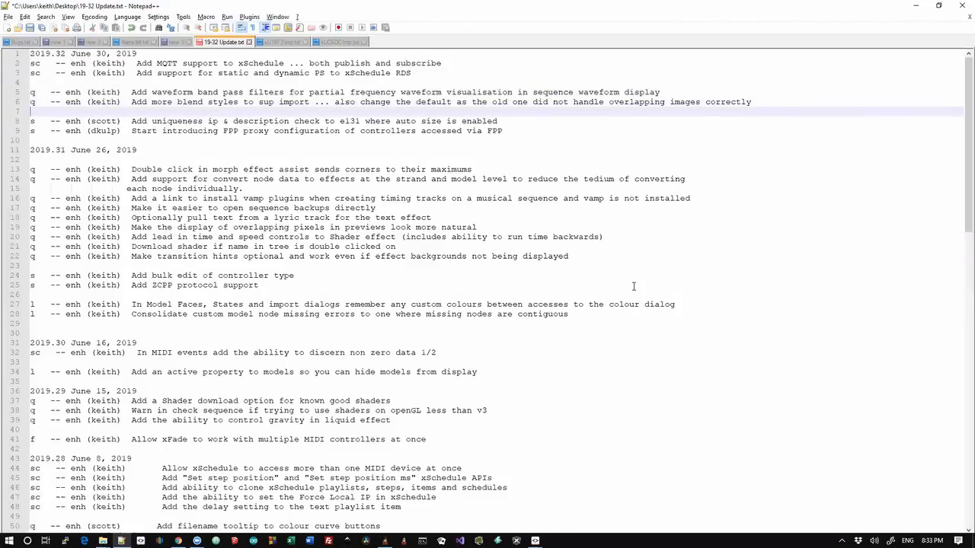
{"action": "key", "text": "Up"}
{"action": "key", "text": "shift+Up"}
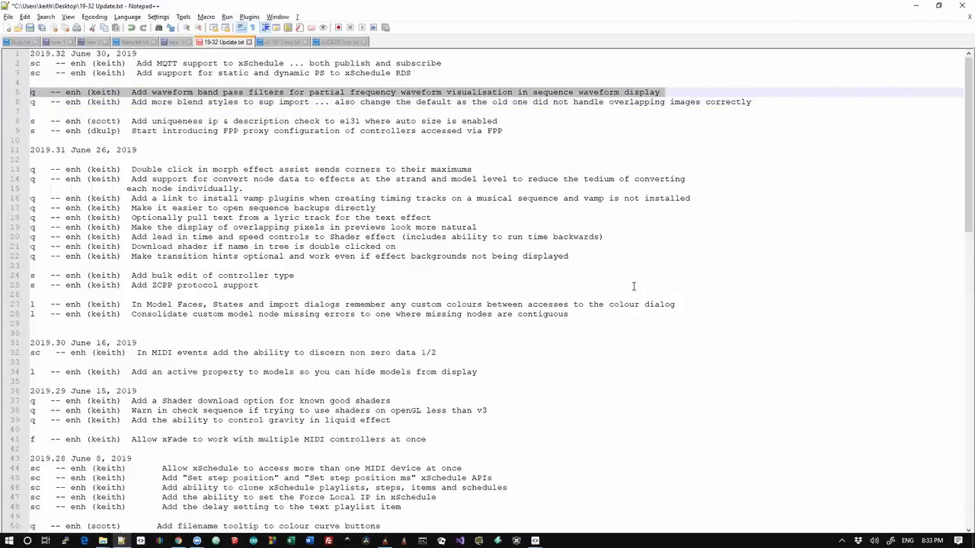
{"action": "key", "text": "Down"}
{"action": "key", "text": "Up"}
{"action": "key", "text": "Down"}
{"action": "key", "text": "shift+Up"}
Look through the update notes down to the 2019.19 entries and return to the 2019.32 heading, glancing at xLights once
{"action": "key", "text": "Up"}
{"action": "key", "text": "Up"}
{"action": "key", "text": "Up"}
{"action": "key", "text": "Up"}
{"action": "key", "text": "Page_Down"}
{"action": "key", "text": "Page_Down"}
{"action": "key", "text": "Page_Down"}
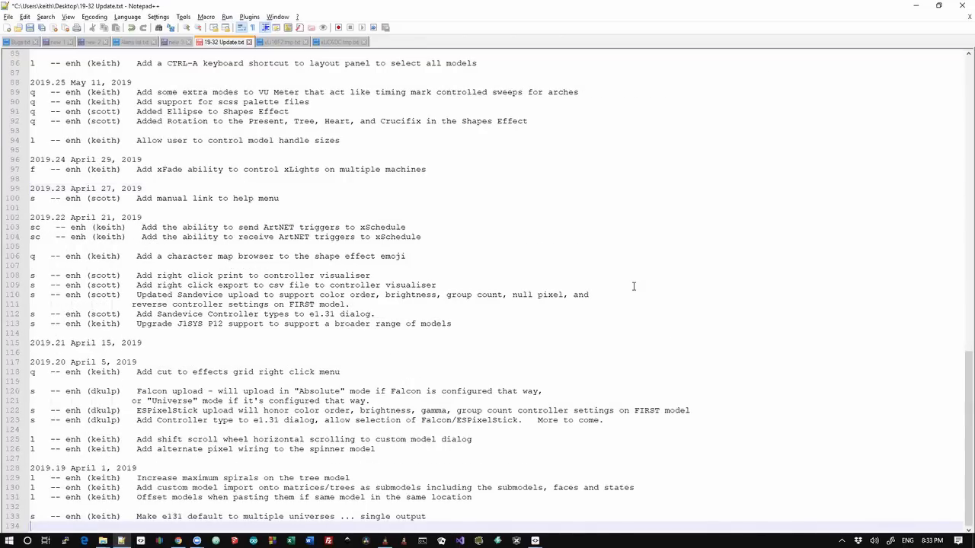
{"action": "key", "text": "Page_Up"}
{"action": "key", "text": "Page_Up"}
{"action": "key", "text": "Page_Up"}
{"action": "key", "text": "alt+Tab"}
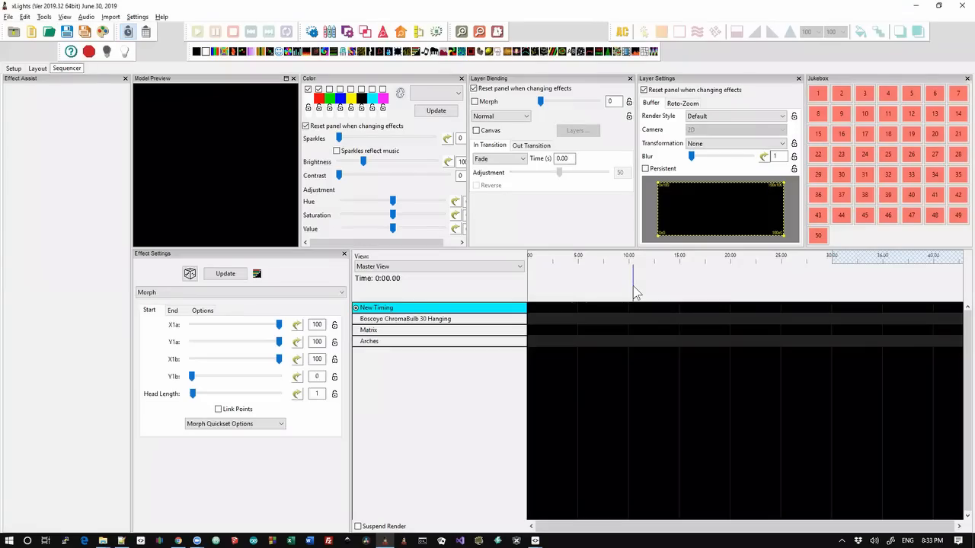
{"action": "key", "text": "alt+Tab"}
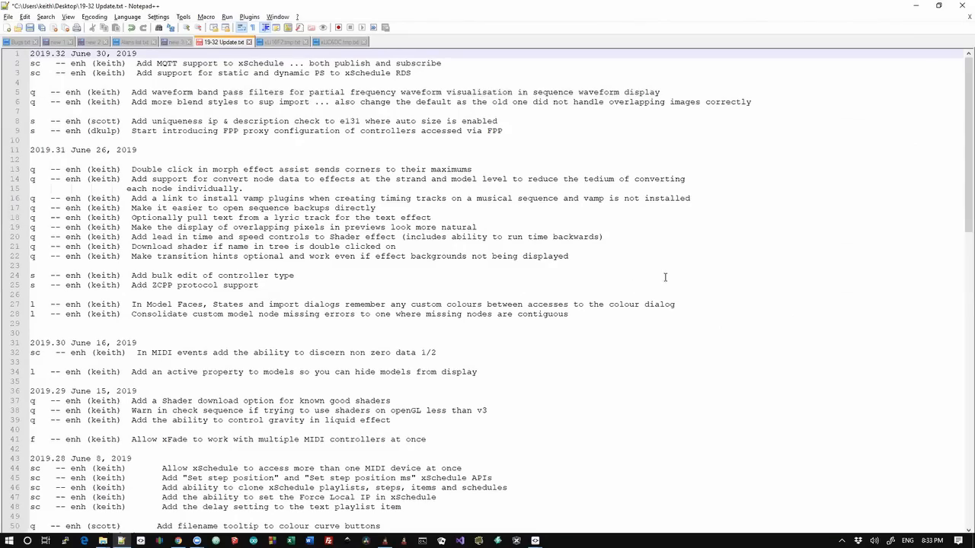